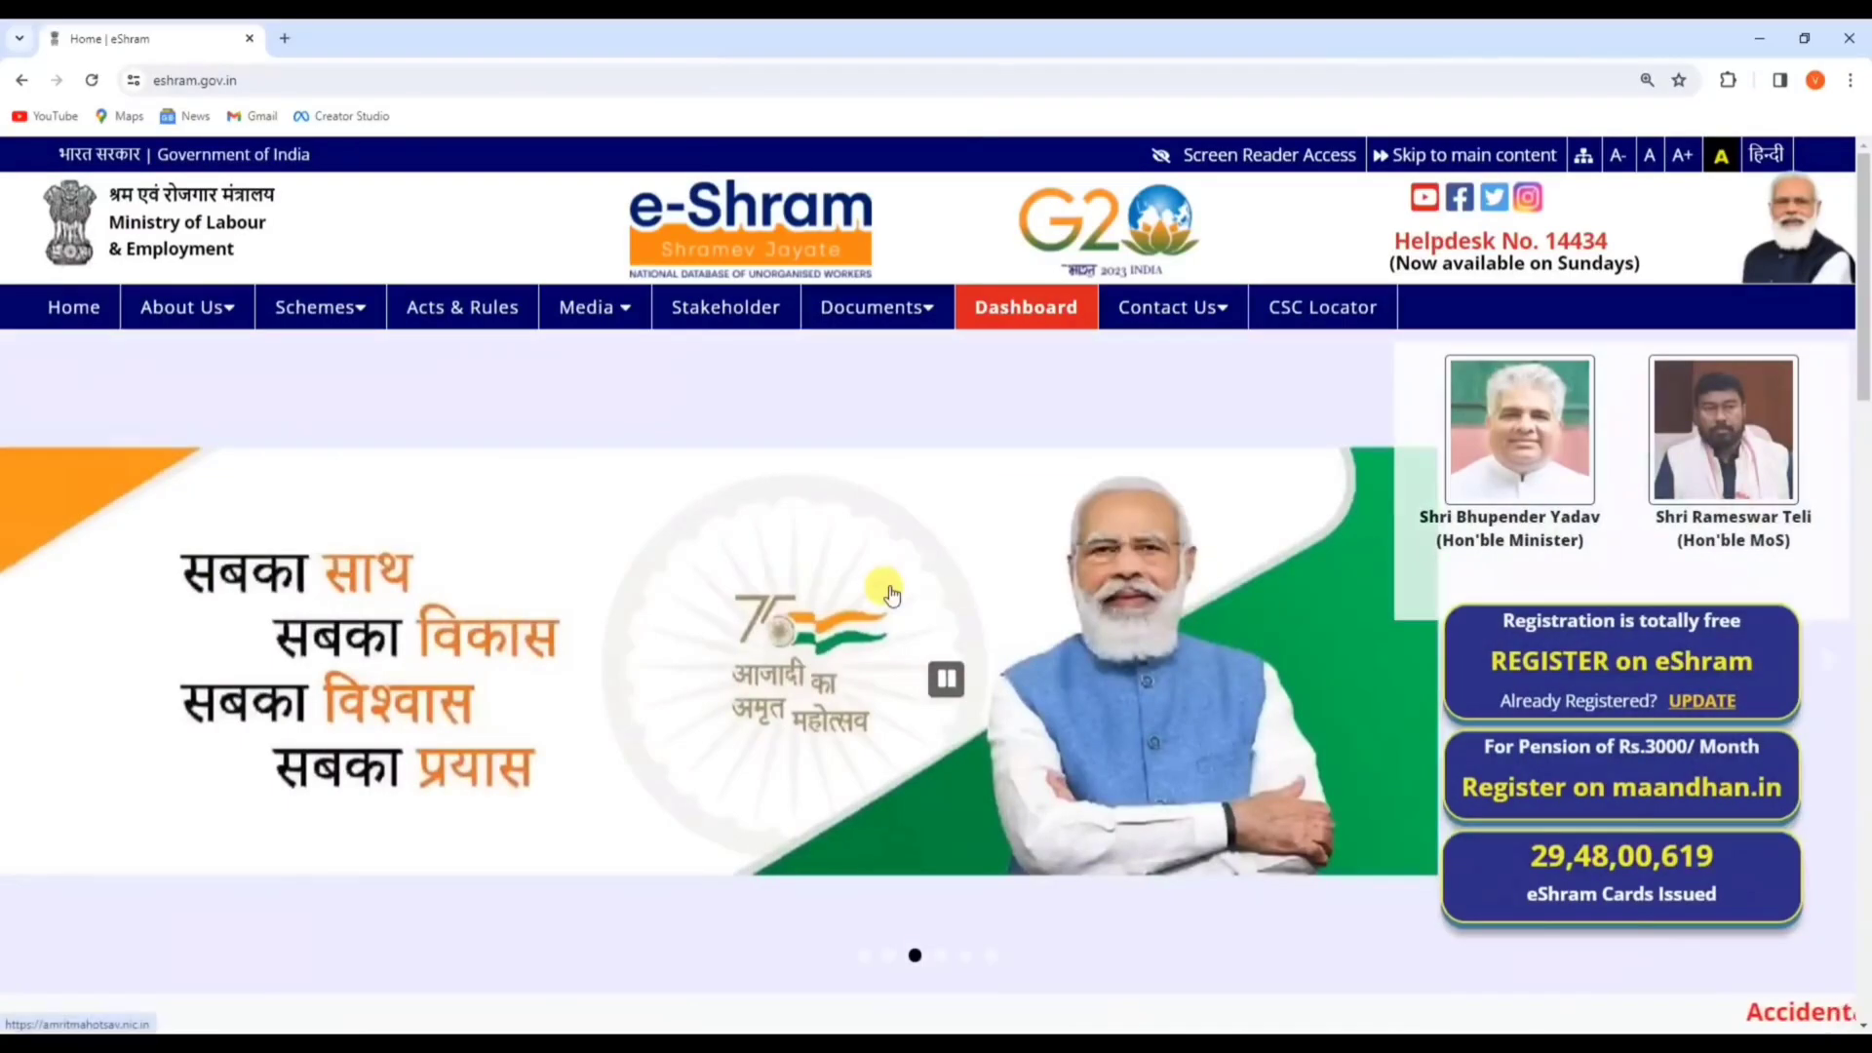
Open the eShram Self Registration page and fill in the mobile number and captcha fields.
{"action": "scroll", "coordinate": [1668, 542], "scroll_direction": "down", "scroll_amount": 1}
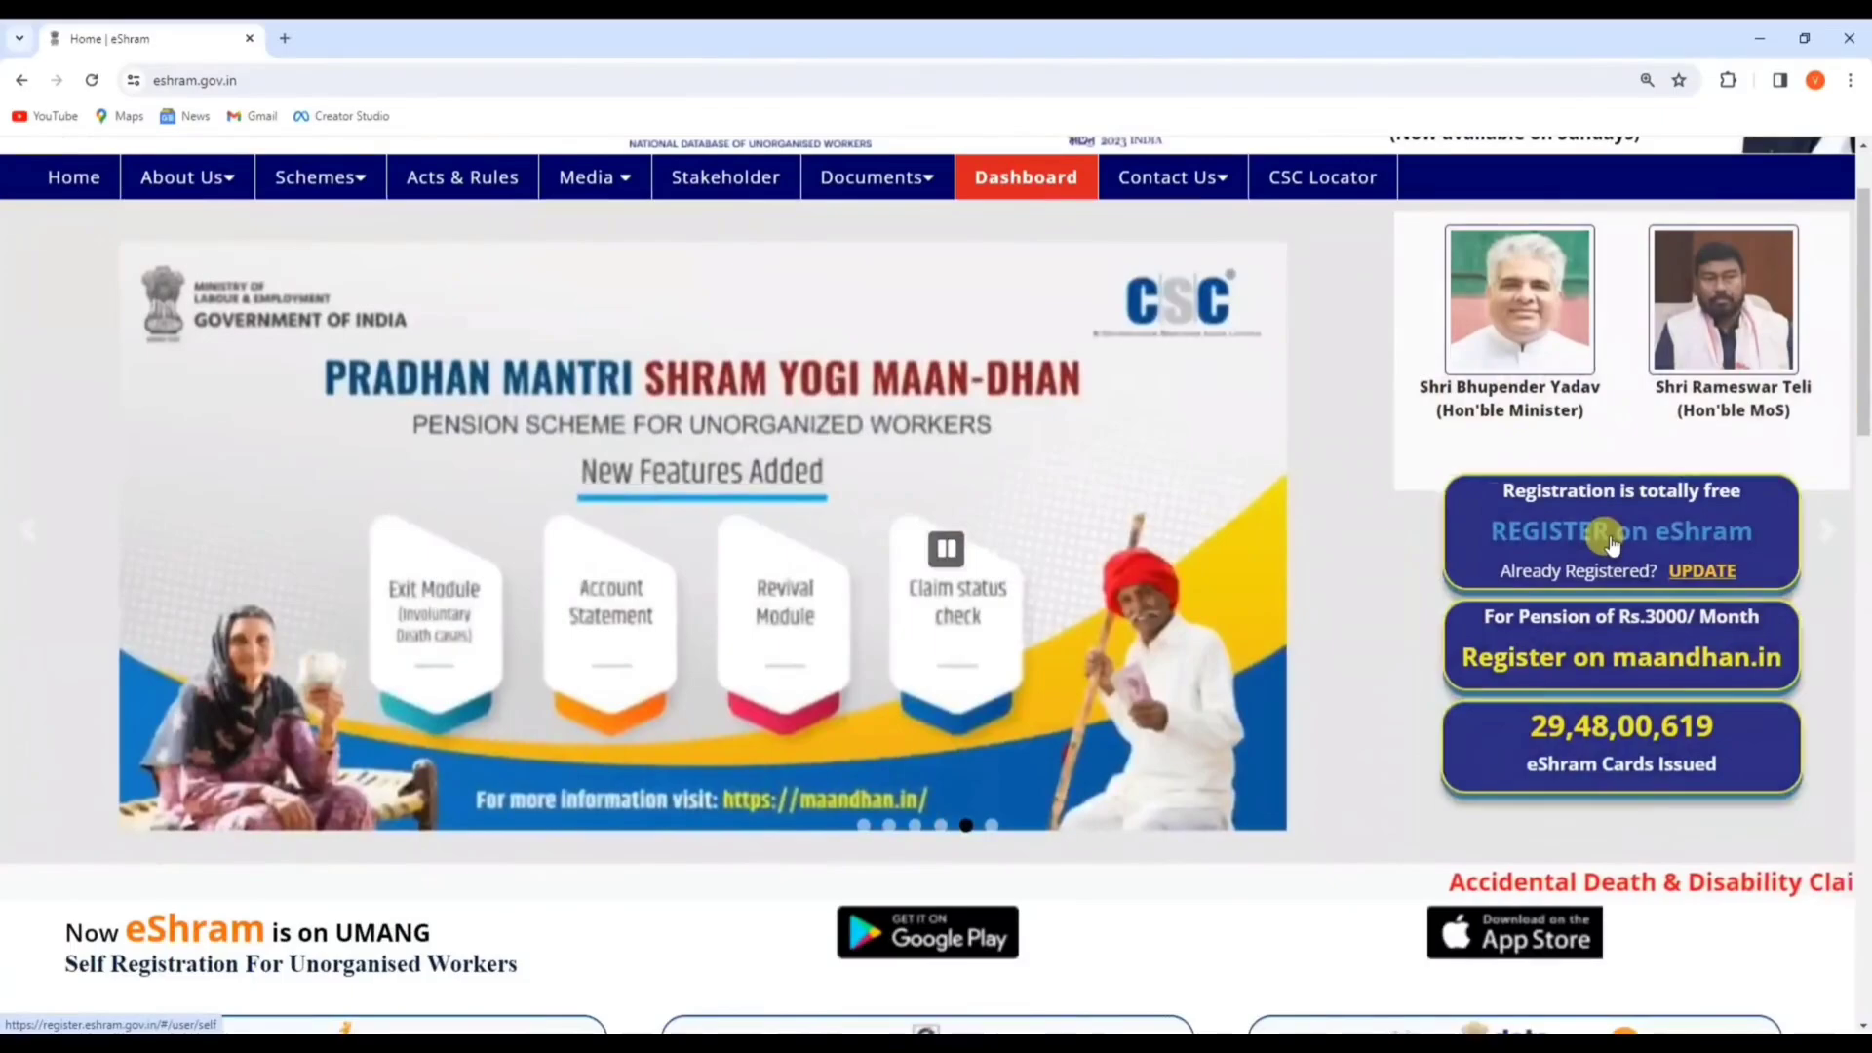
{"action": "left_click", "coordinate": [1614, 542]}
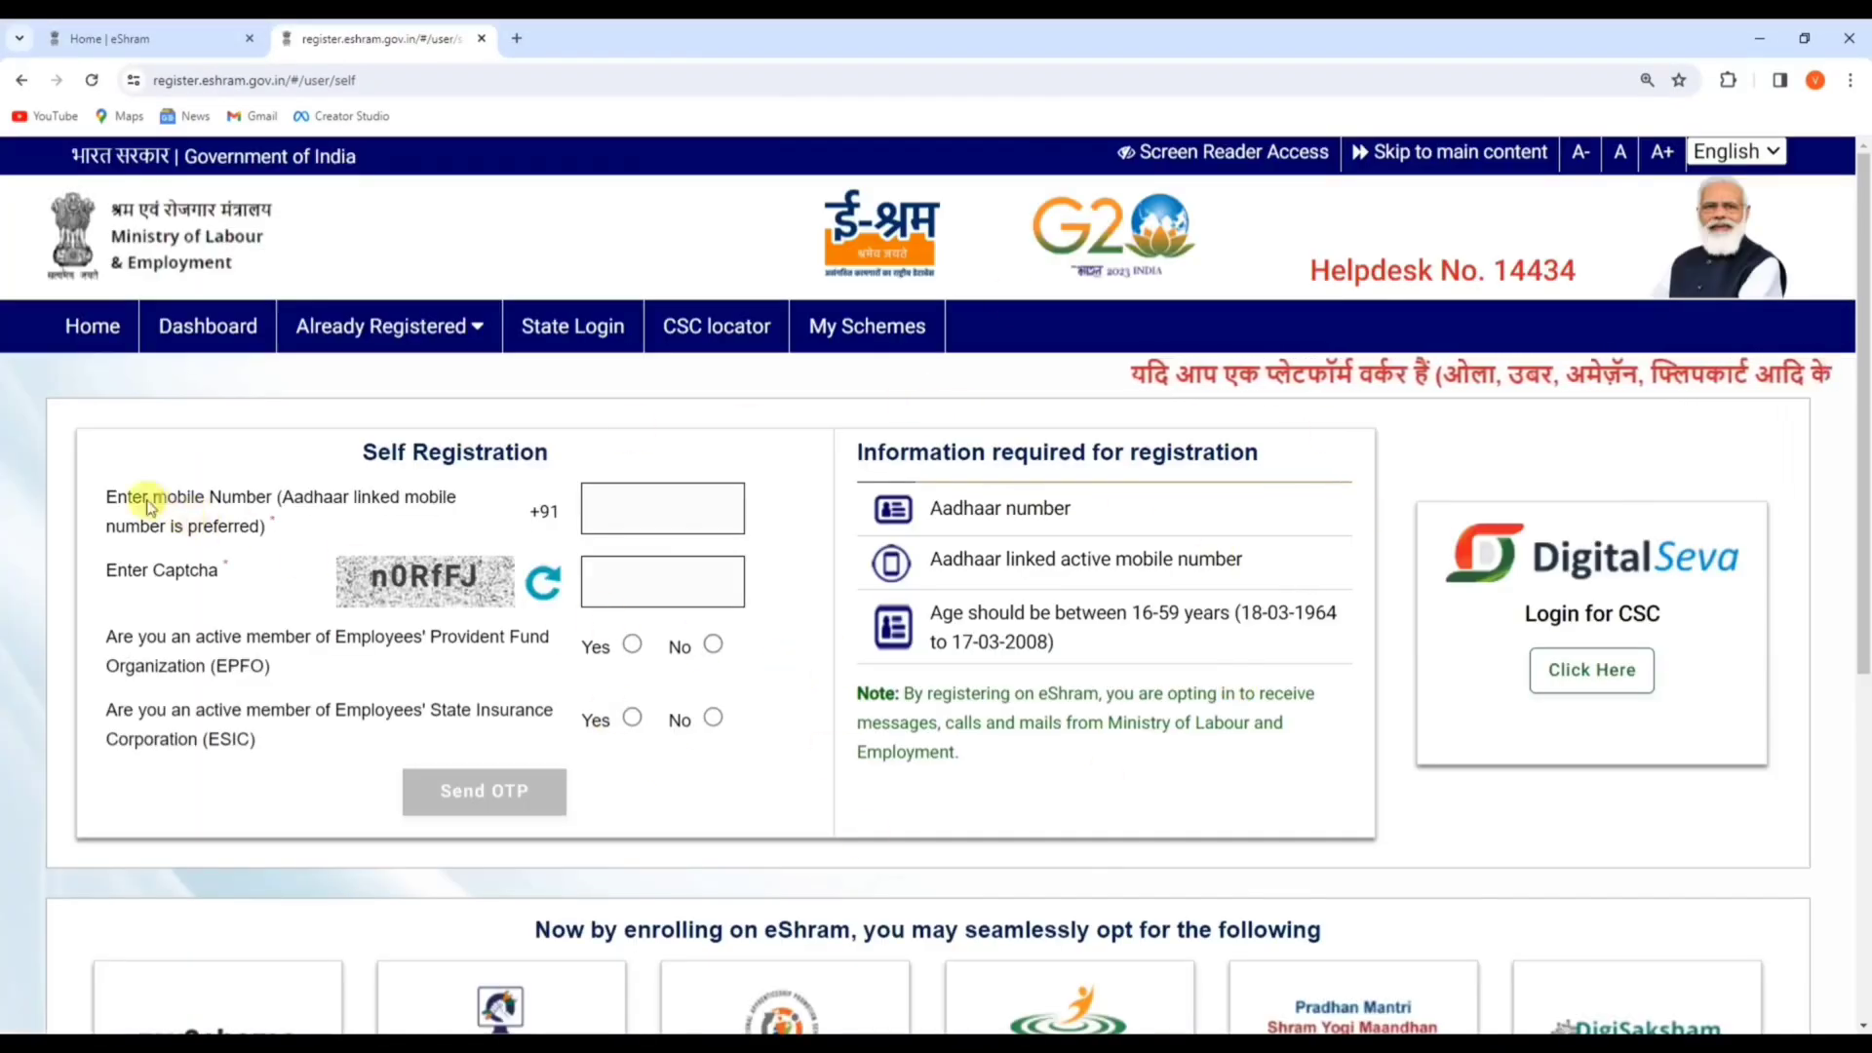
{"action": "left_click_drag", "start_coordinate": [107, 500], "coordinate": [283, 499]}
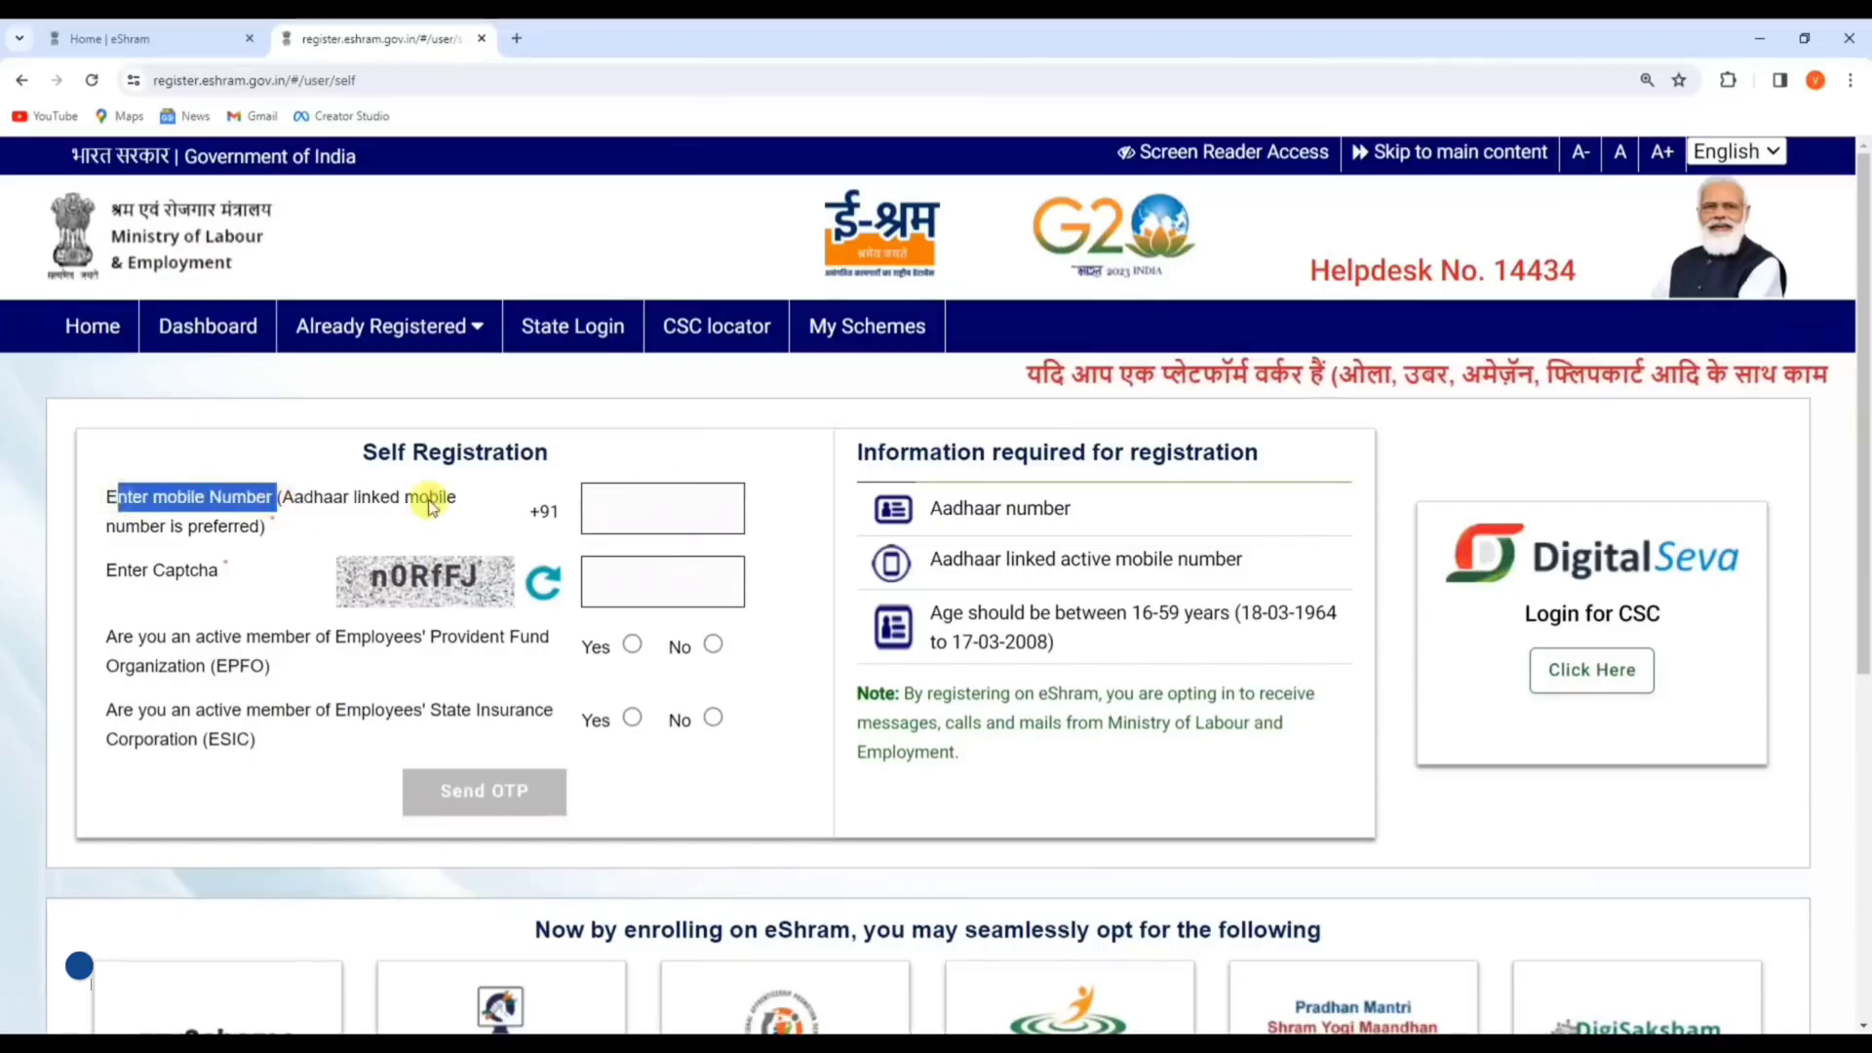
{"action": "left_click", "coordinate": [662, 503]}
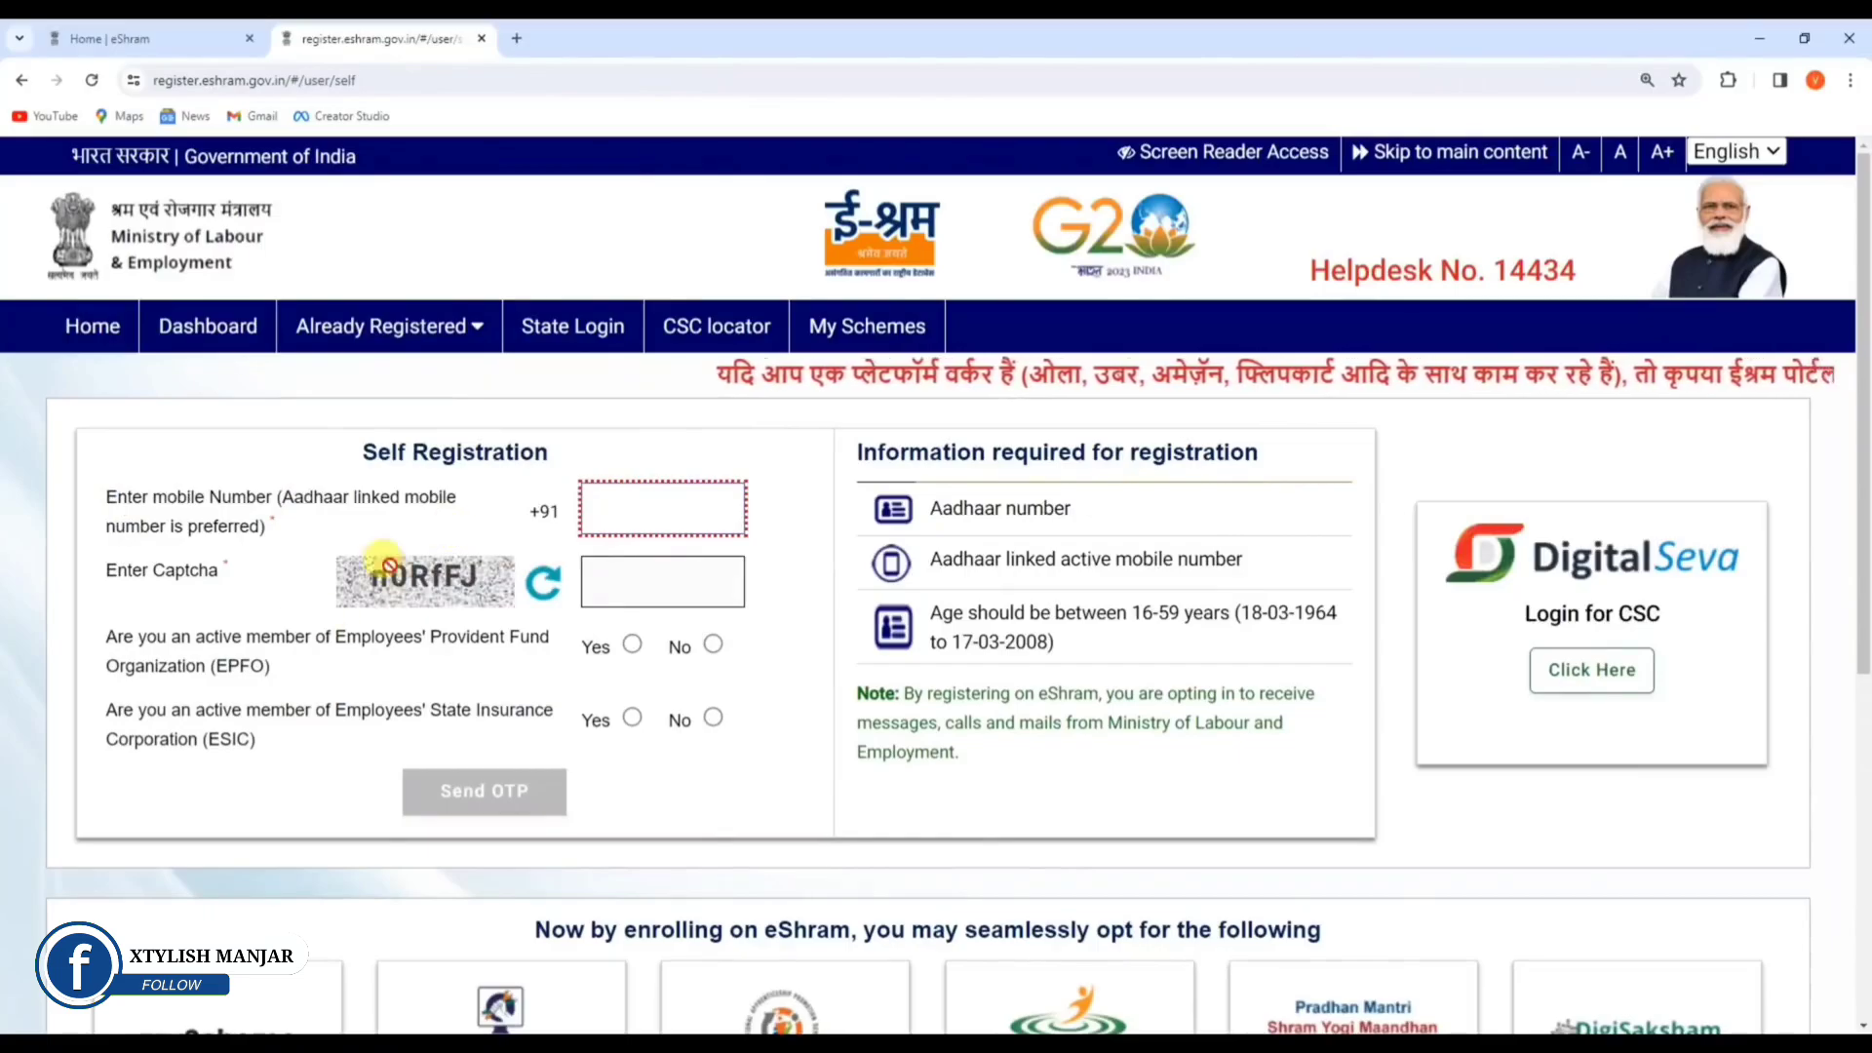
{"action": "left_click", "coordinate": [632, 571]}
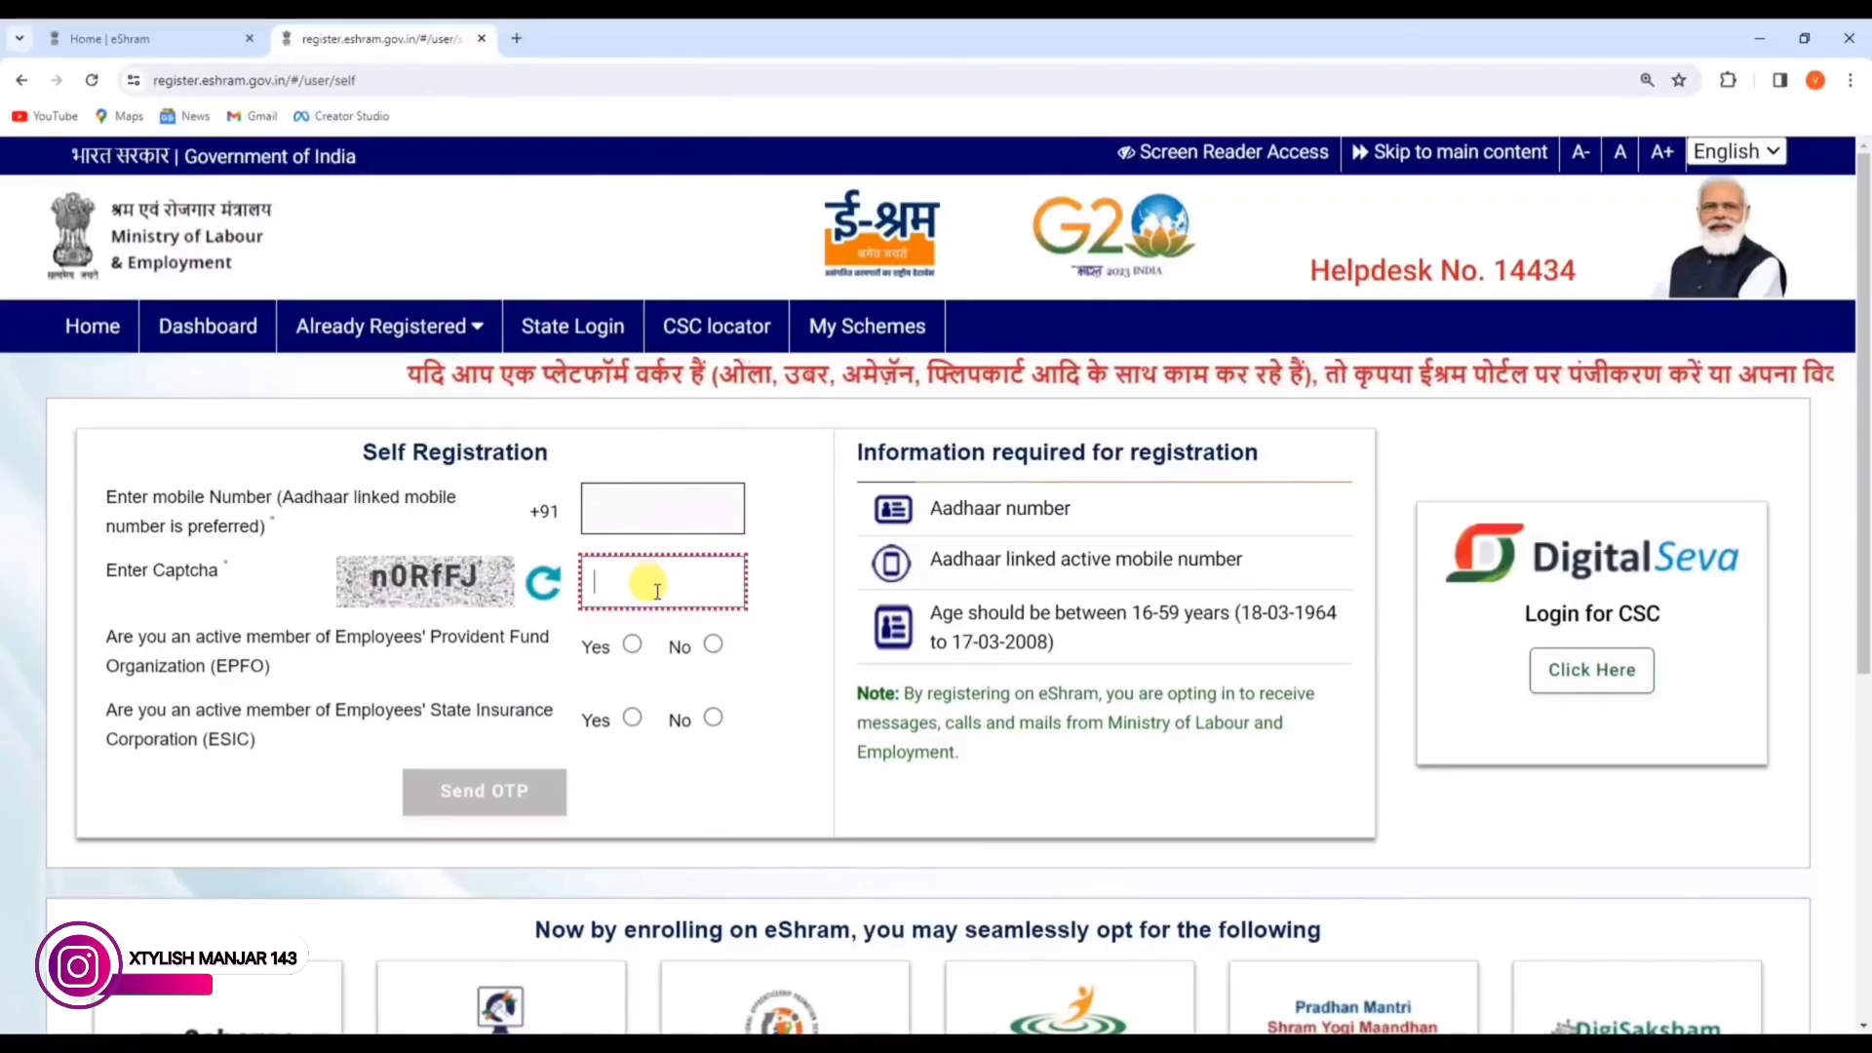
Answer No to both the EPFO and ESIC membership questions.
{"action": "left_click_drag", "start_coordinate": [215, 636], "coordinate": [519, 659]}
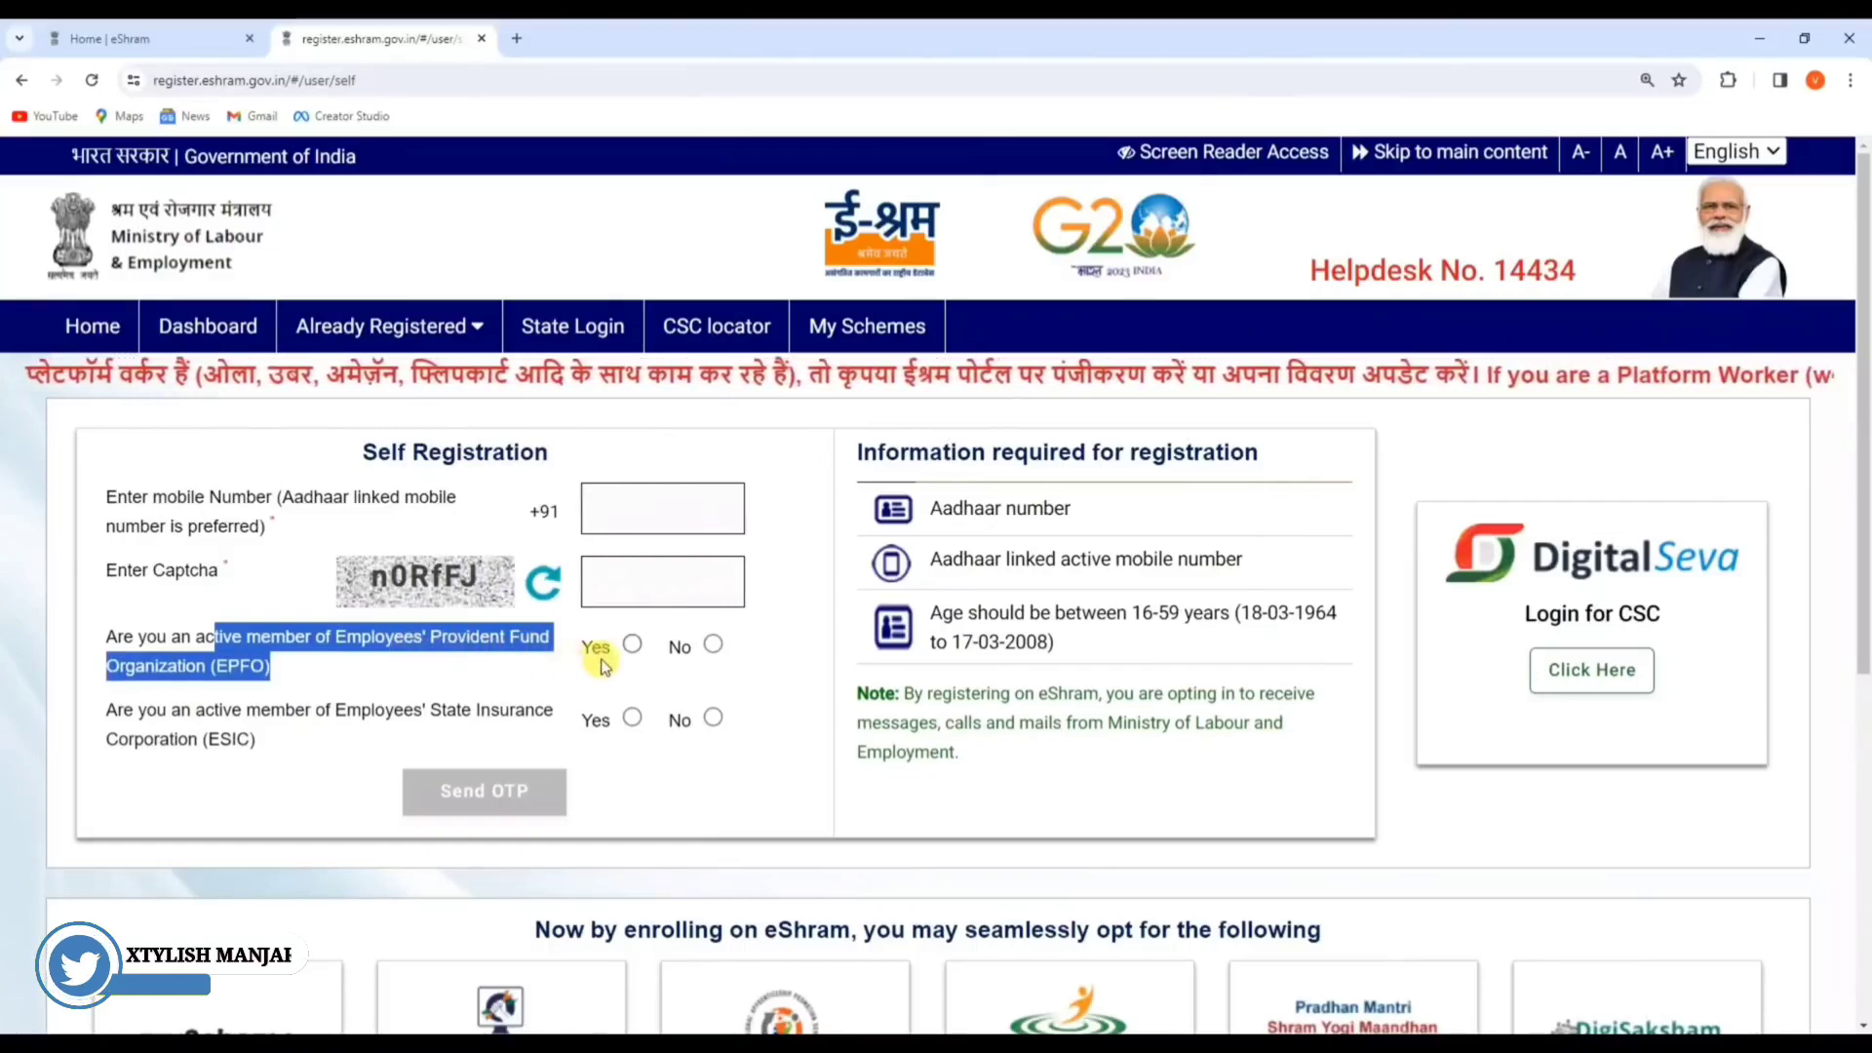
{"action": "left_click", "coordinate": [715, 646]}
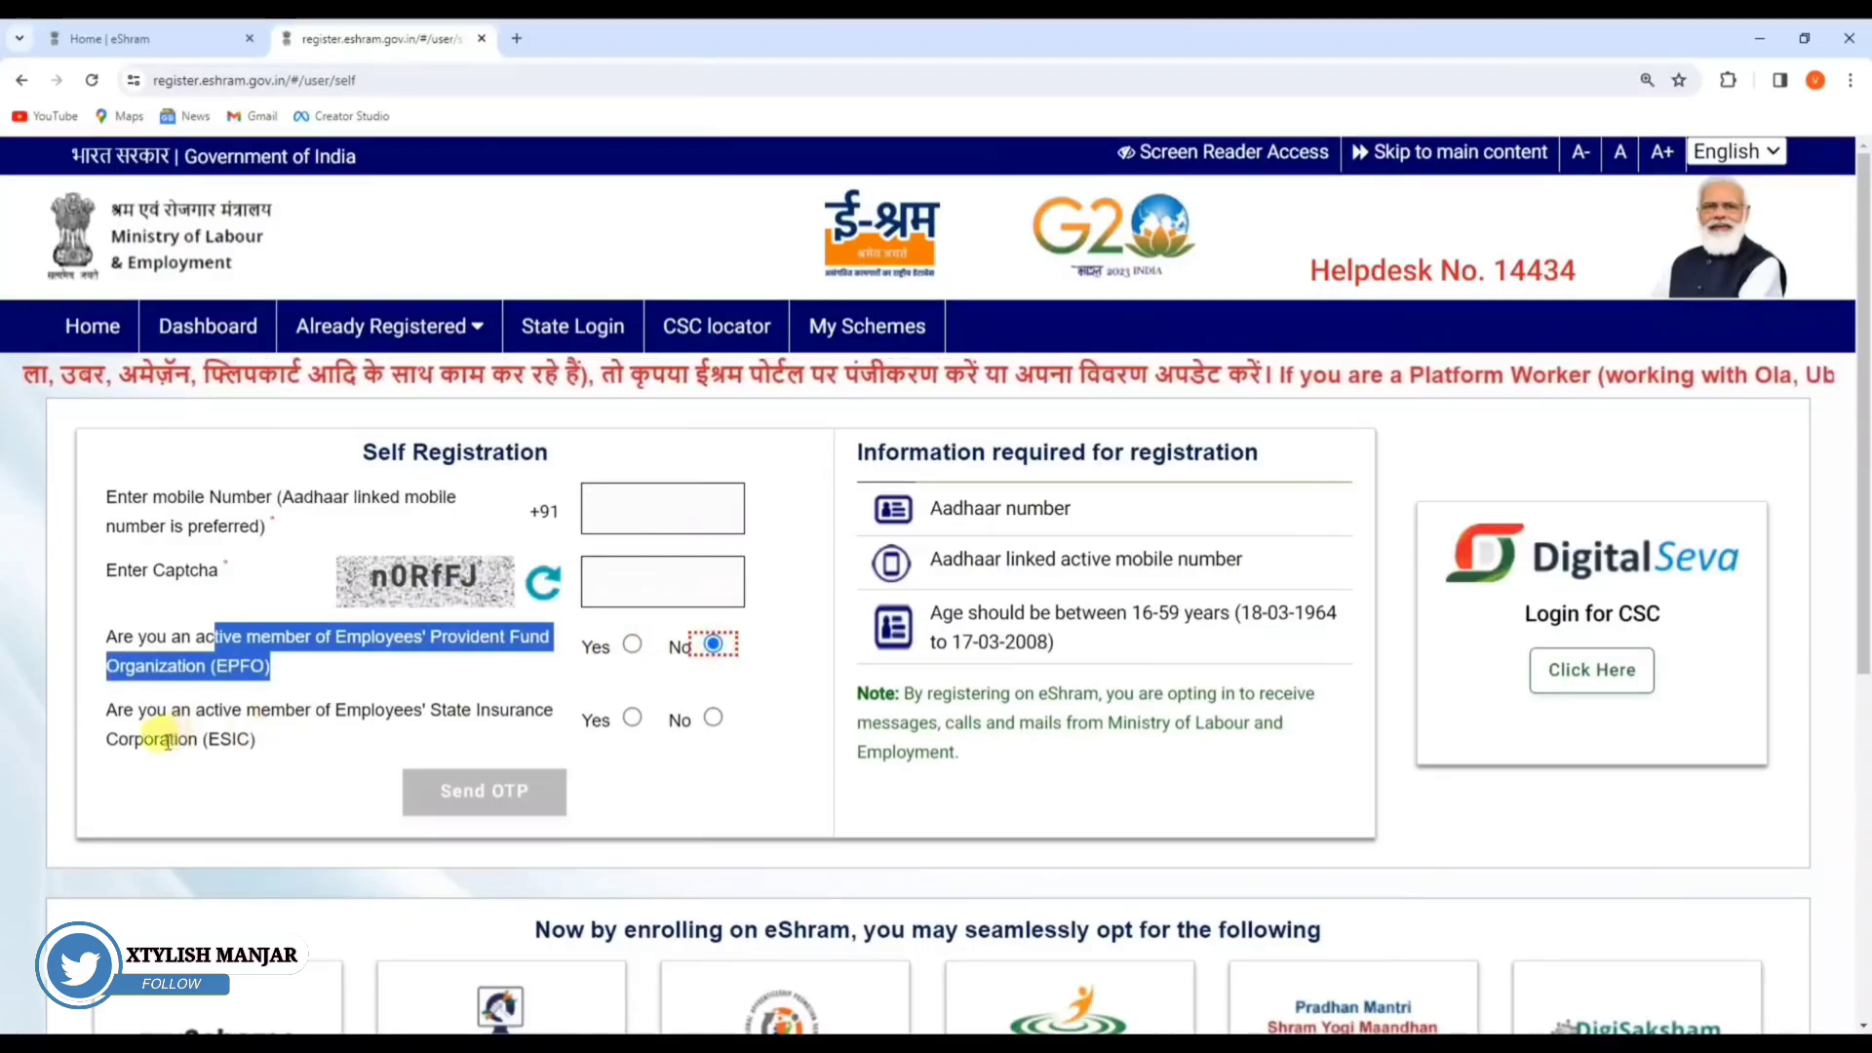
{"action": "left_click_drag", "start_coordinate": [144, 736], "coordinate": [231, 715]}
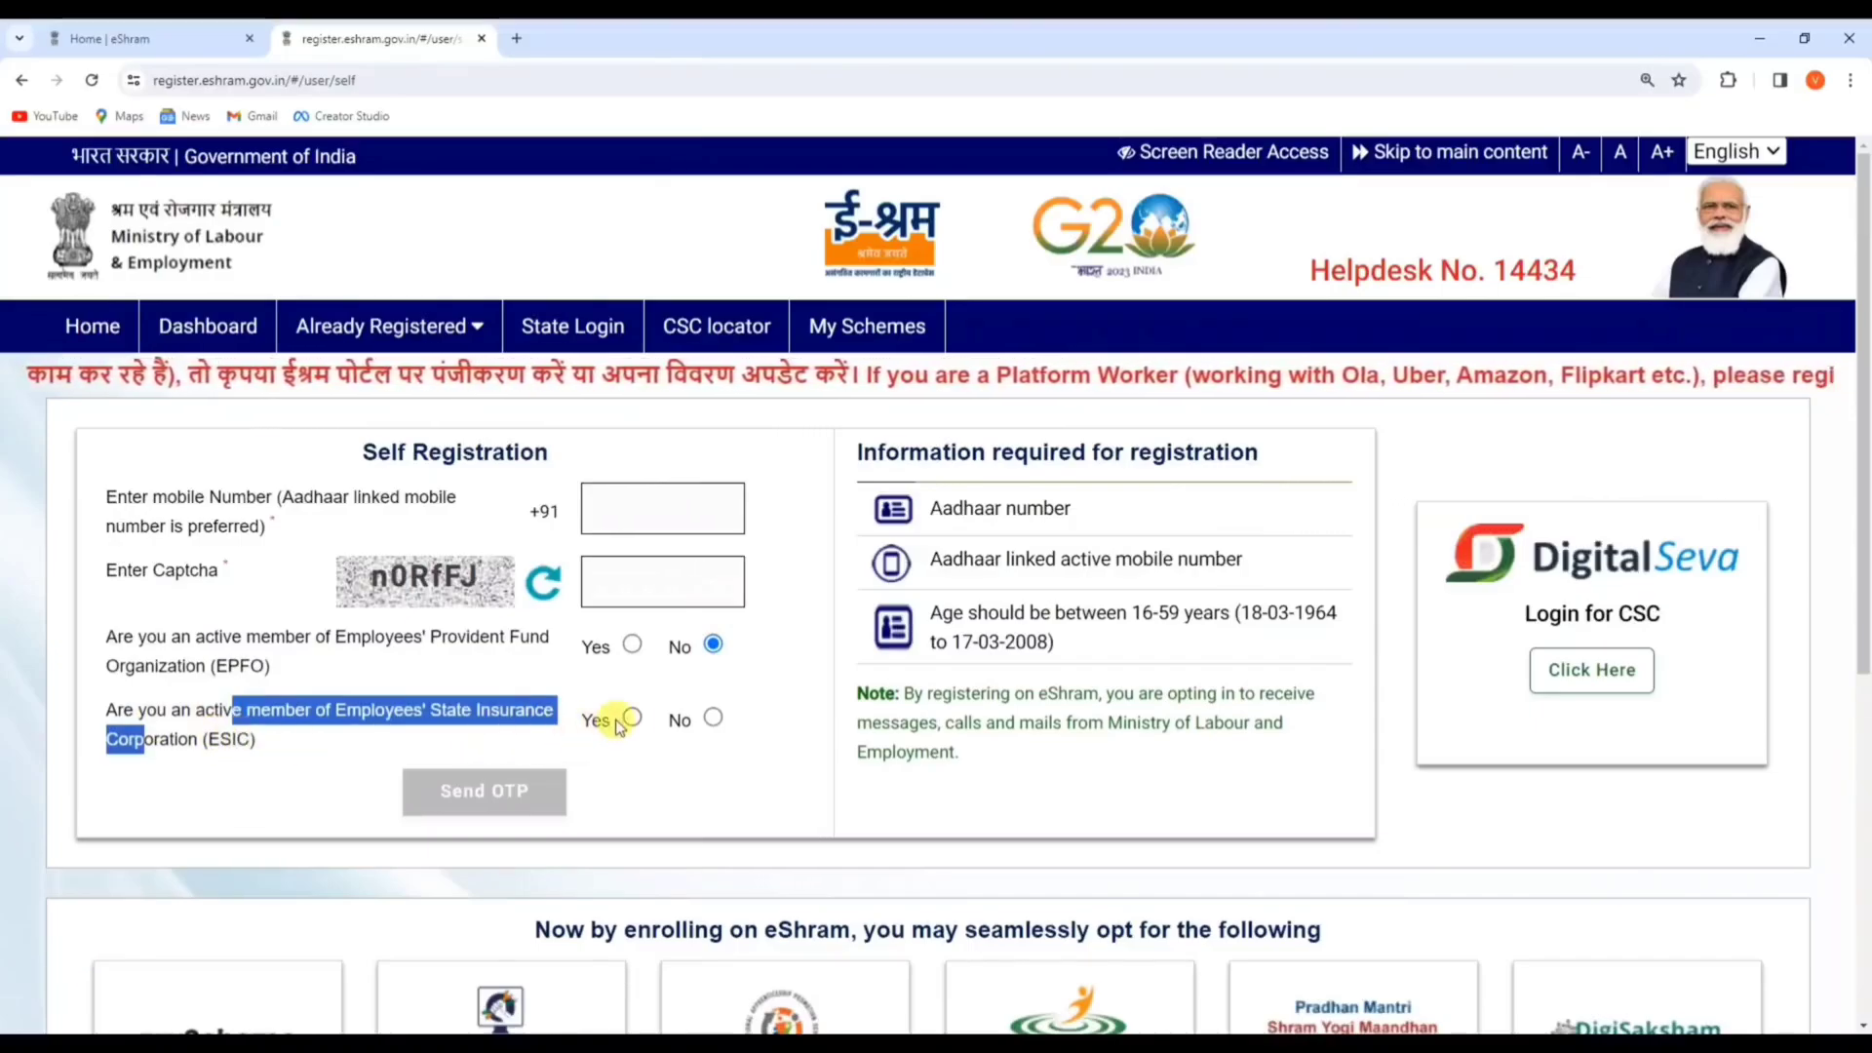
{"action": "left_click", "coordinate": [706, 739]}
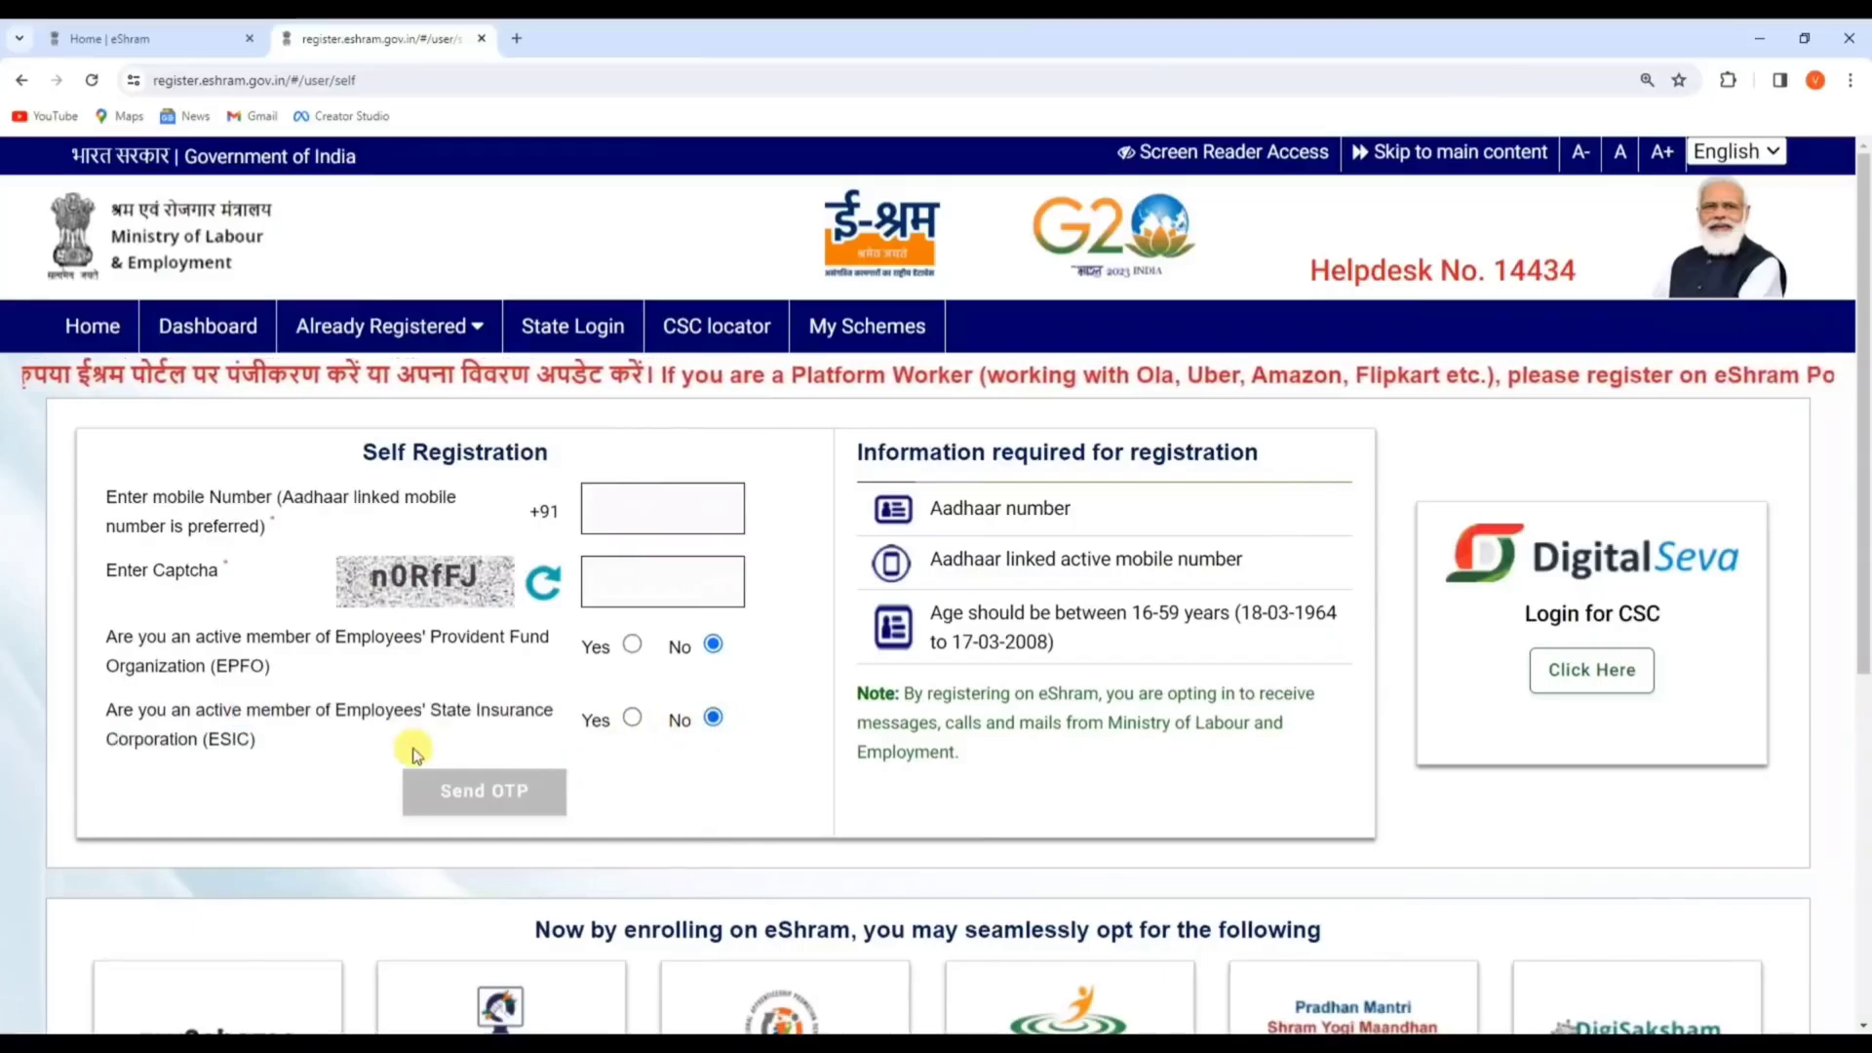
Request an OTP on the mobile number, paste the received code, and submit it.
{"action": "left_click", "coordinate": [486, 809]}
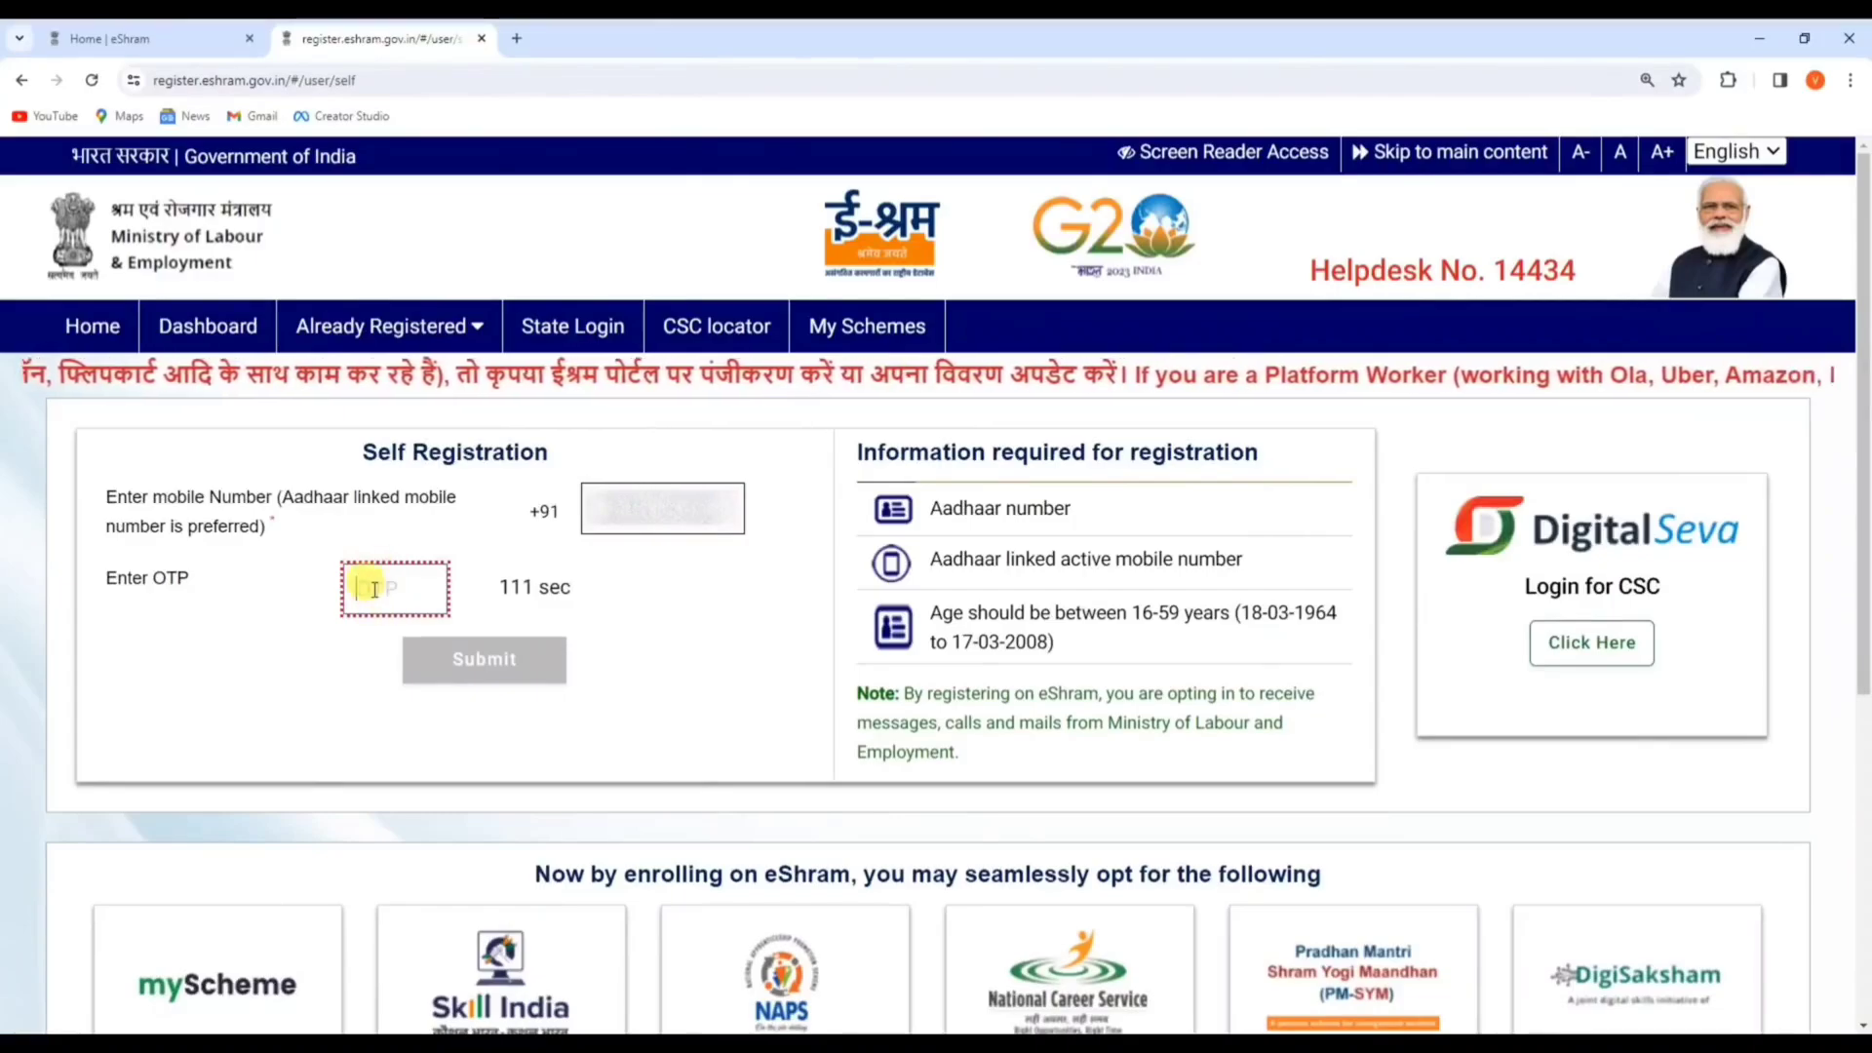
{"action": "key", "text": "ctrl+v"}
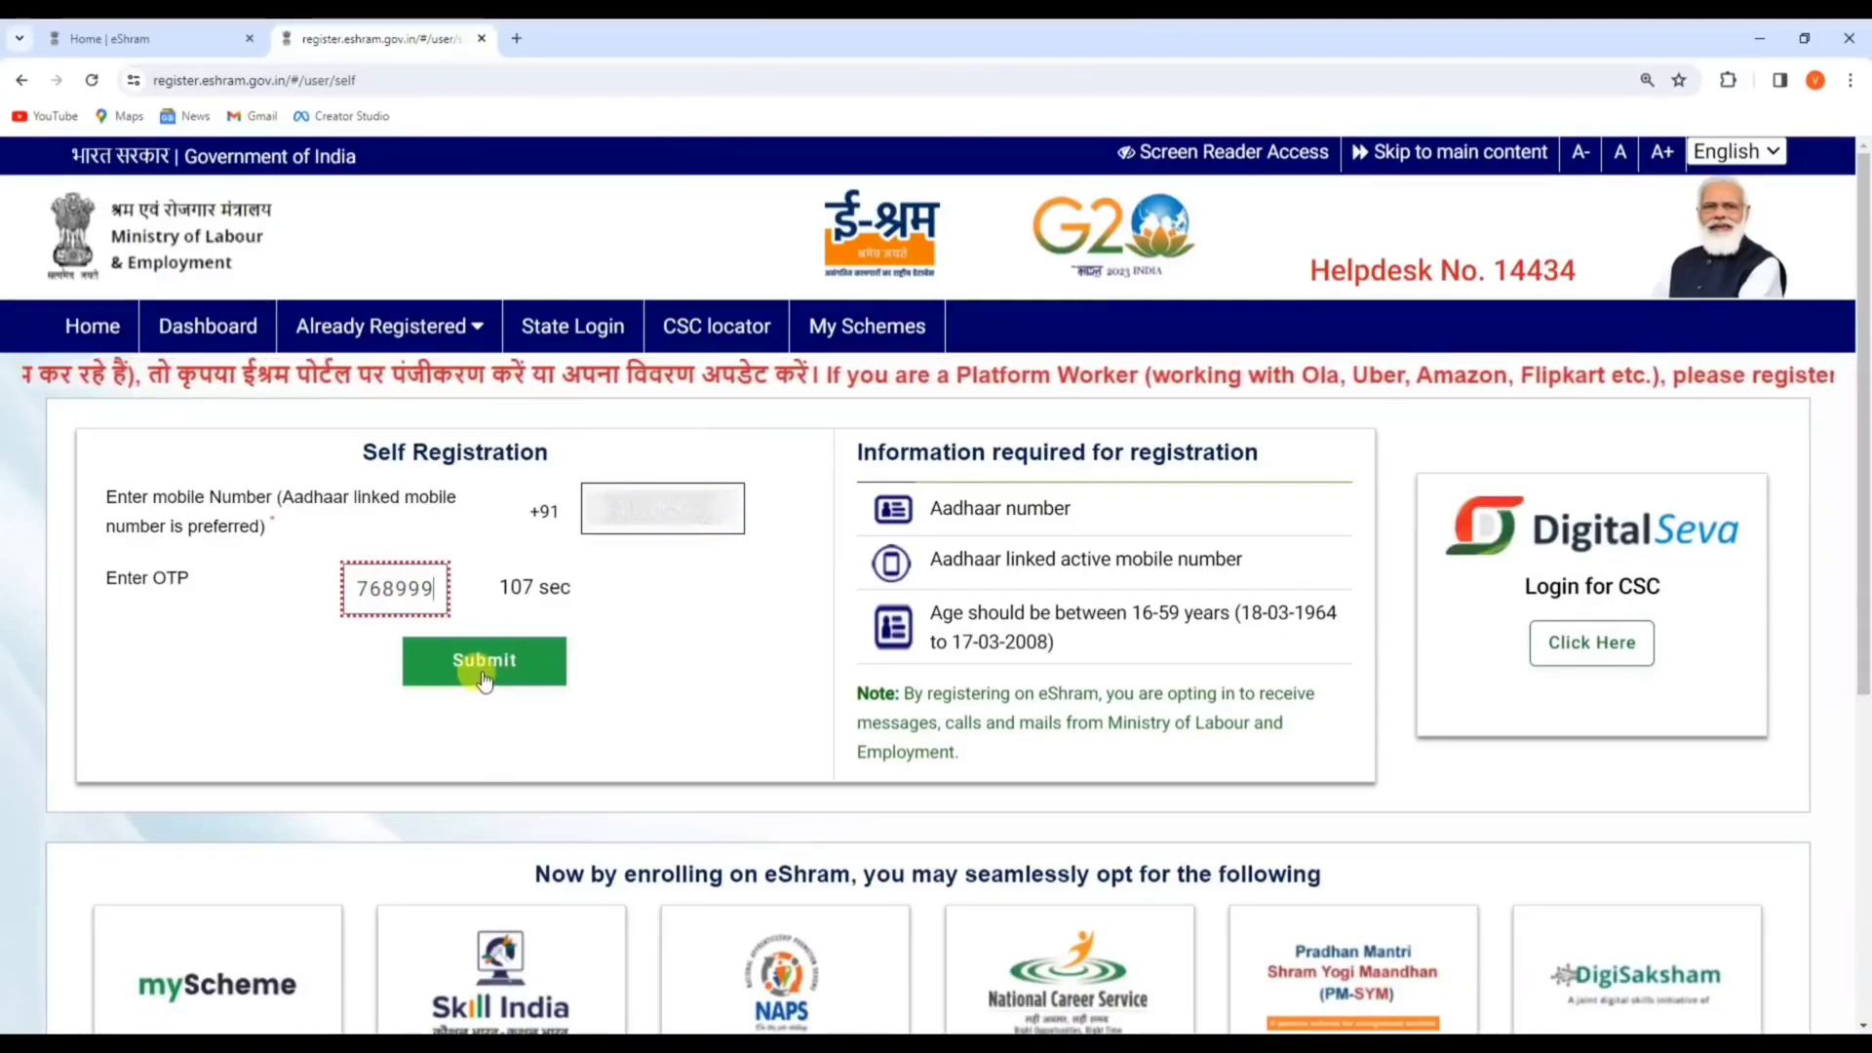
{"action": "left_click", "coordinate": [484, 680]}
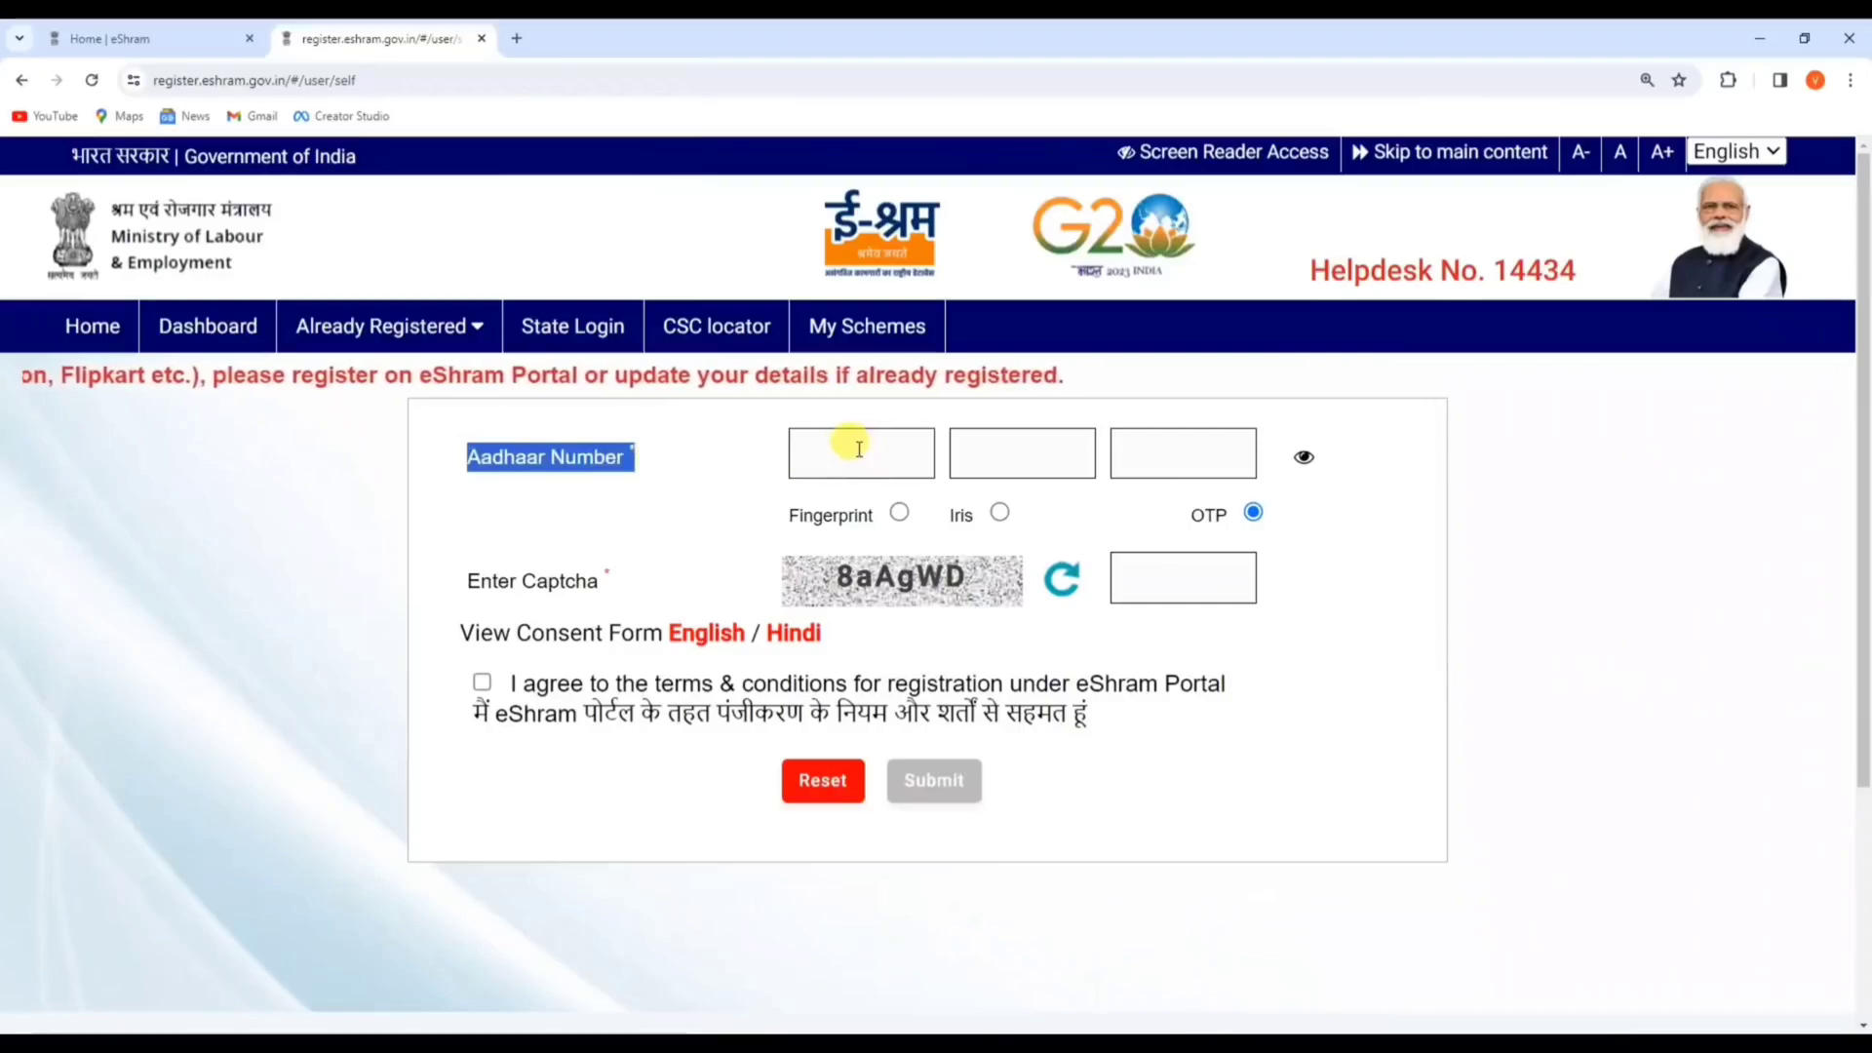
Enter the Aadhaar number and captcha, accept the terms, and submit to receive an OTP.
{"action": "left_click", "coordinate": [1167, 457]}
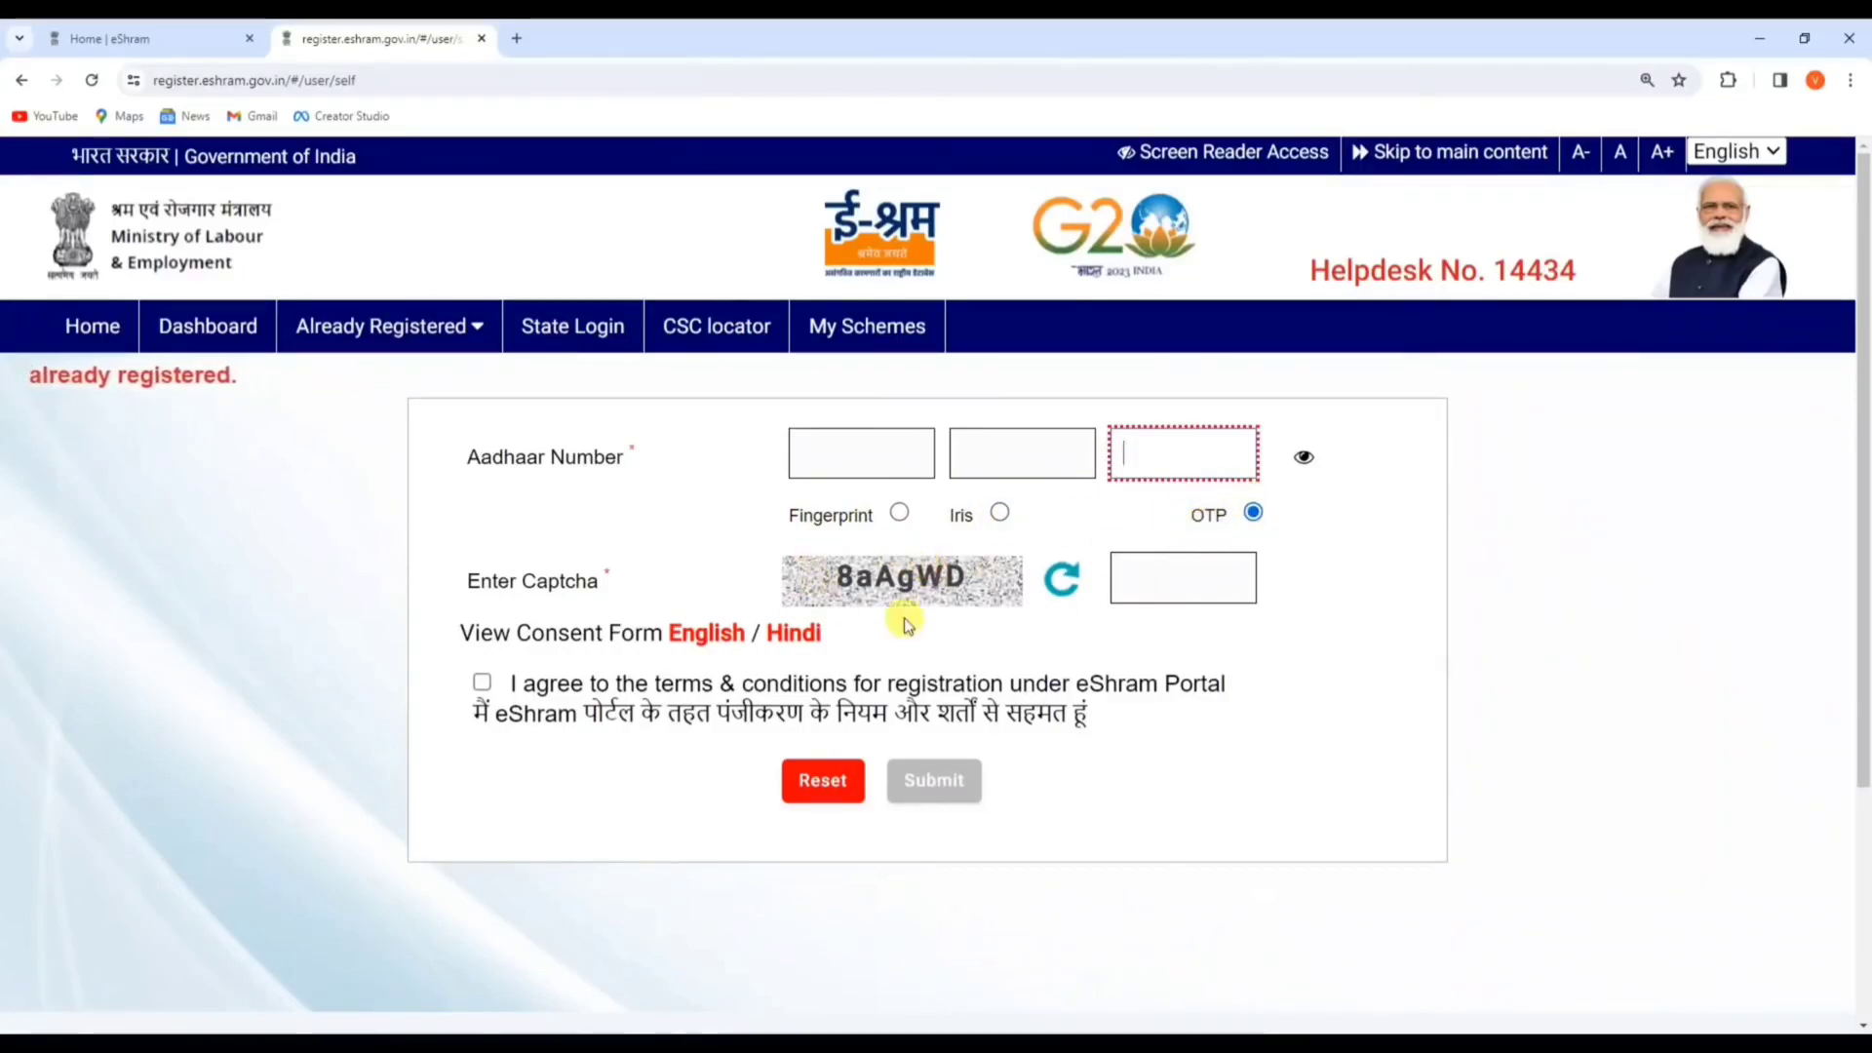
{"action": "left_click", "coordinate": [1164, 575]}
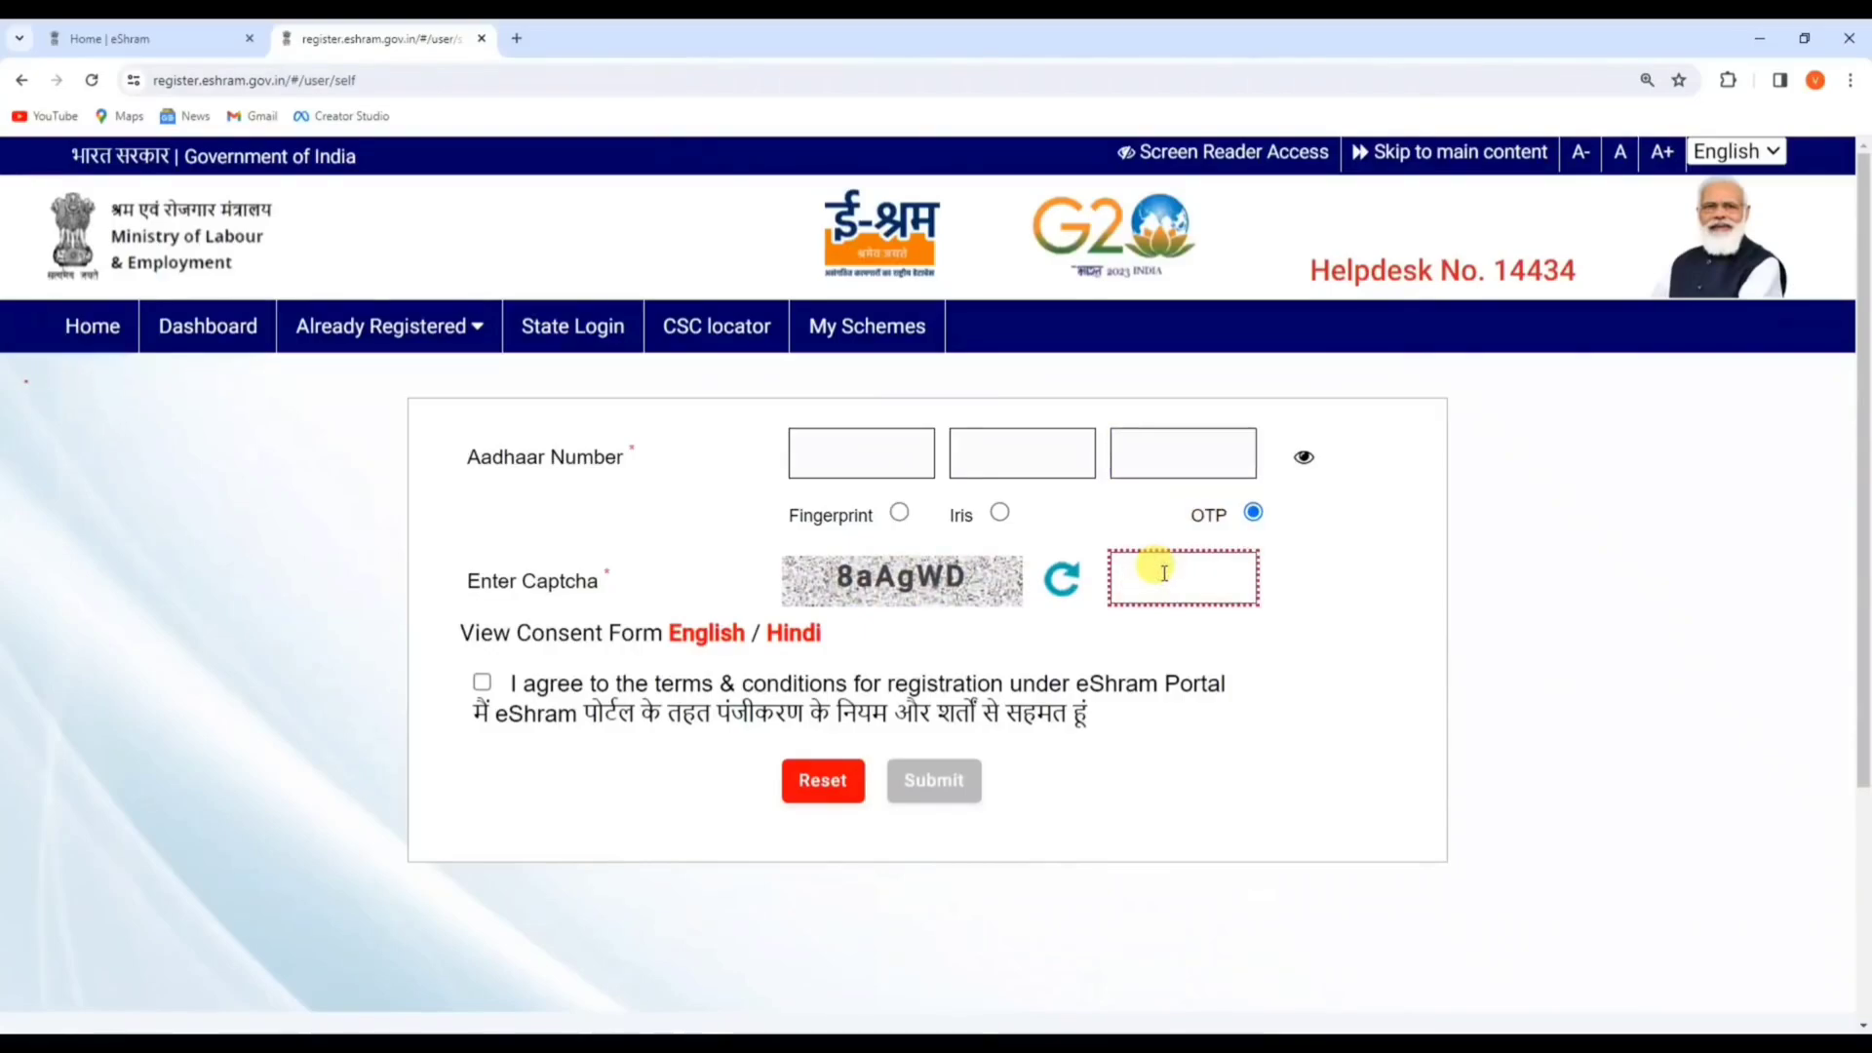
{"action": "left_click", "coordinate": [481, 684]}
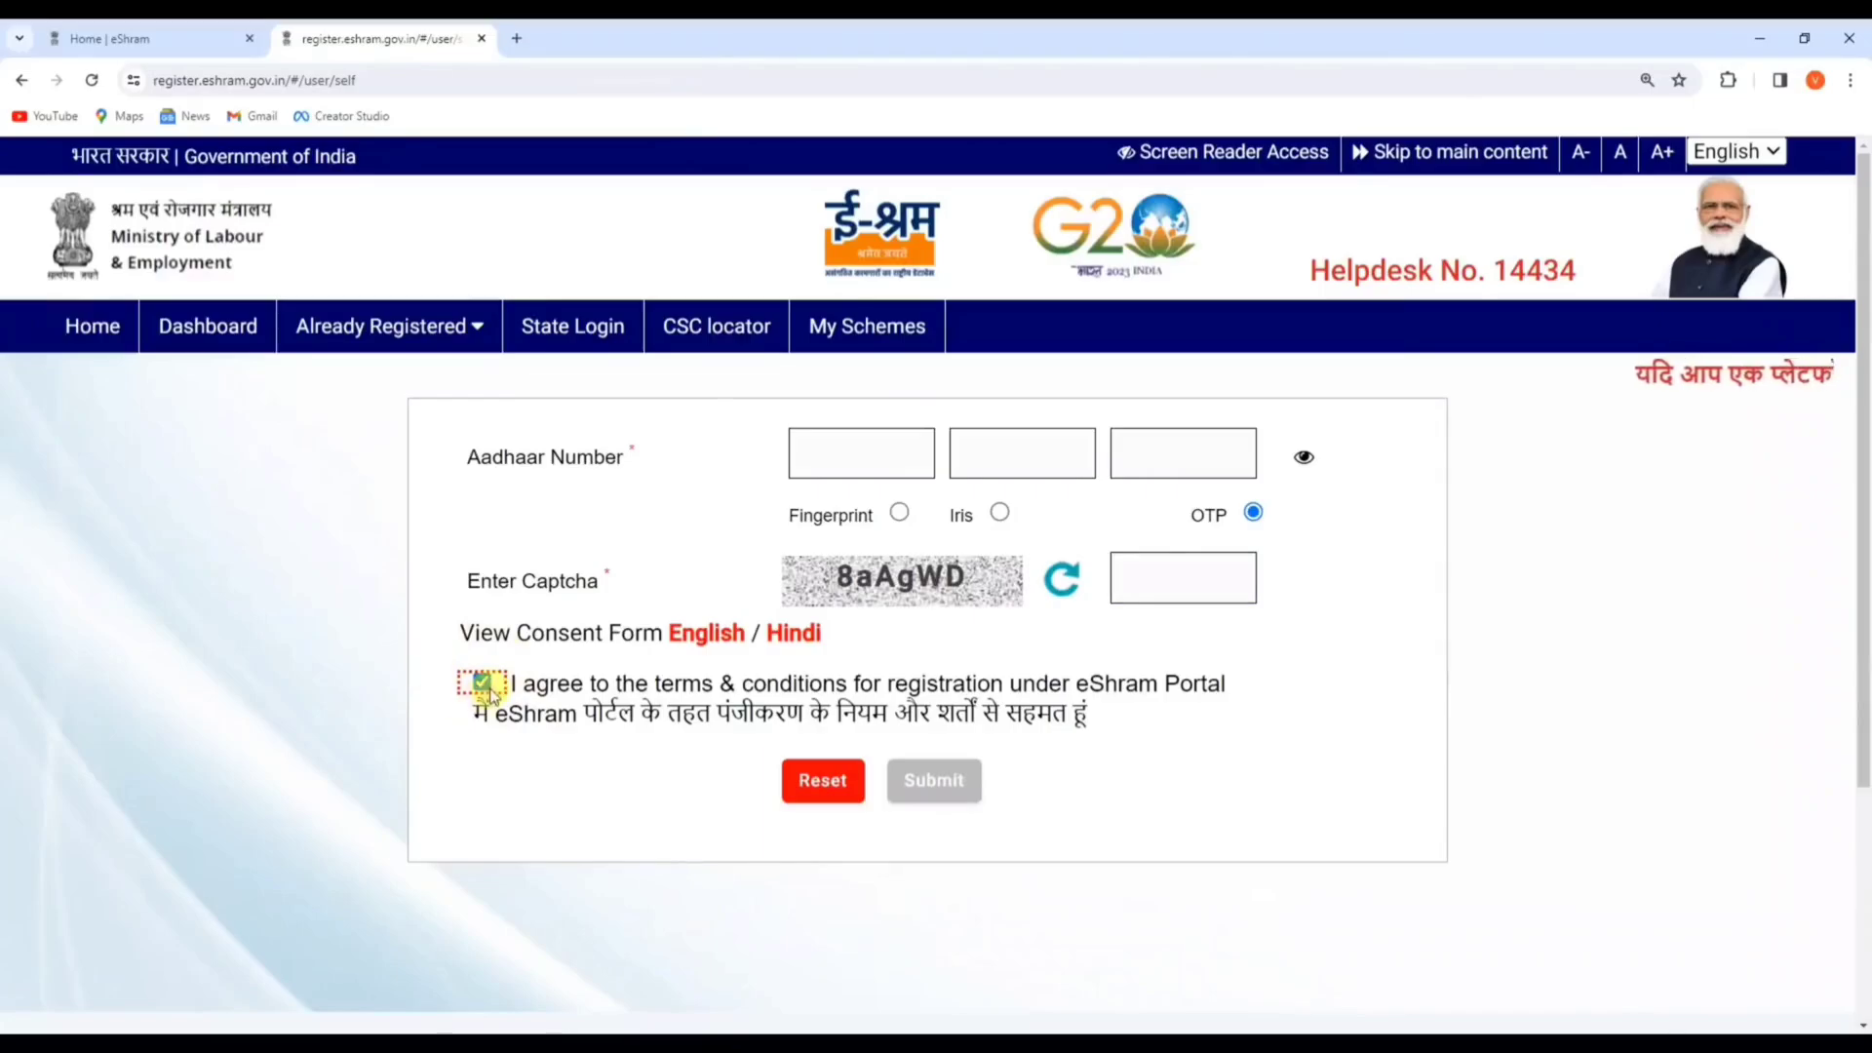
{"action": "left_click", "coordinate": [929, 790]}
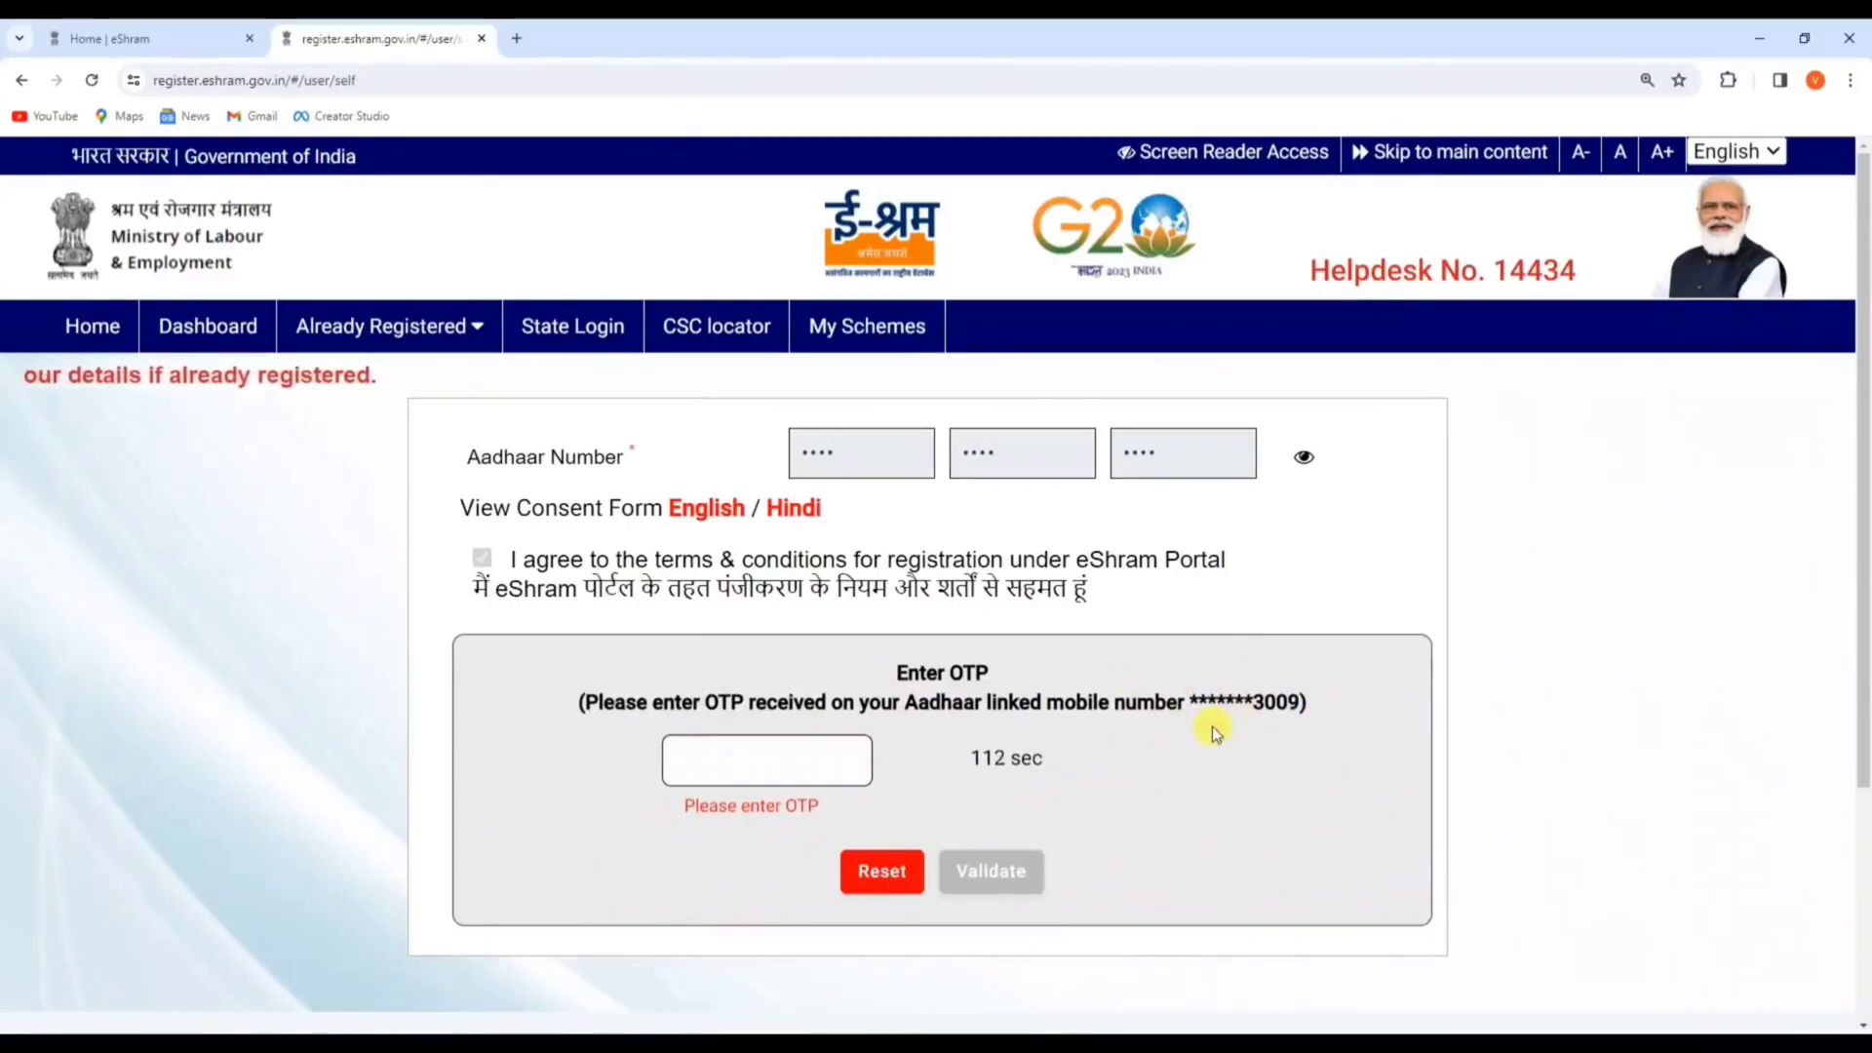
Enter the received Aadhaar OTP and validate it.
{"action": "left_click", "coordinate": [721, 765]}
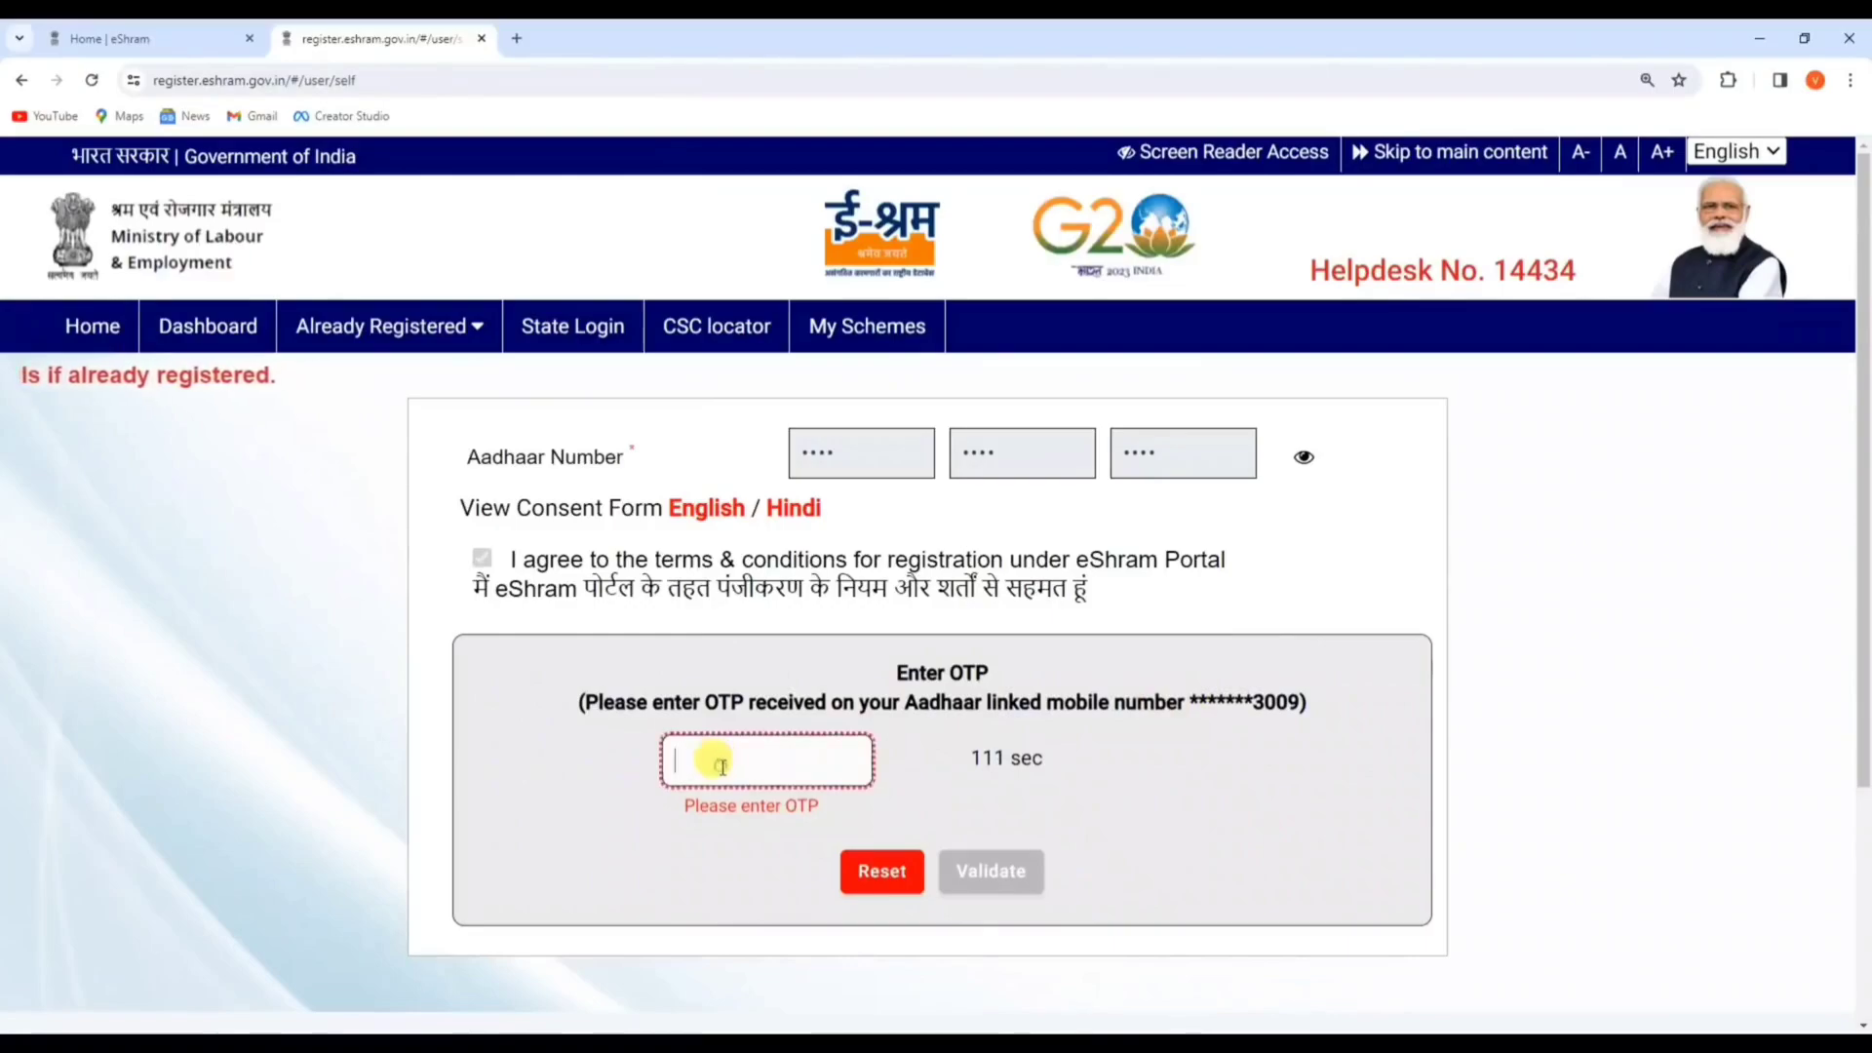
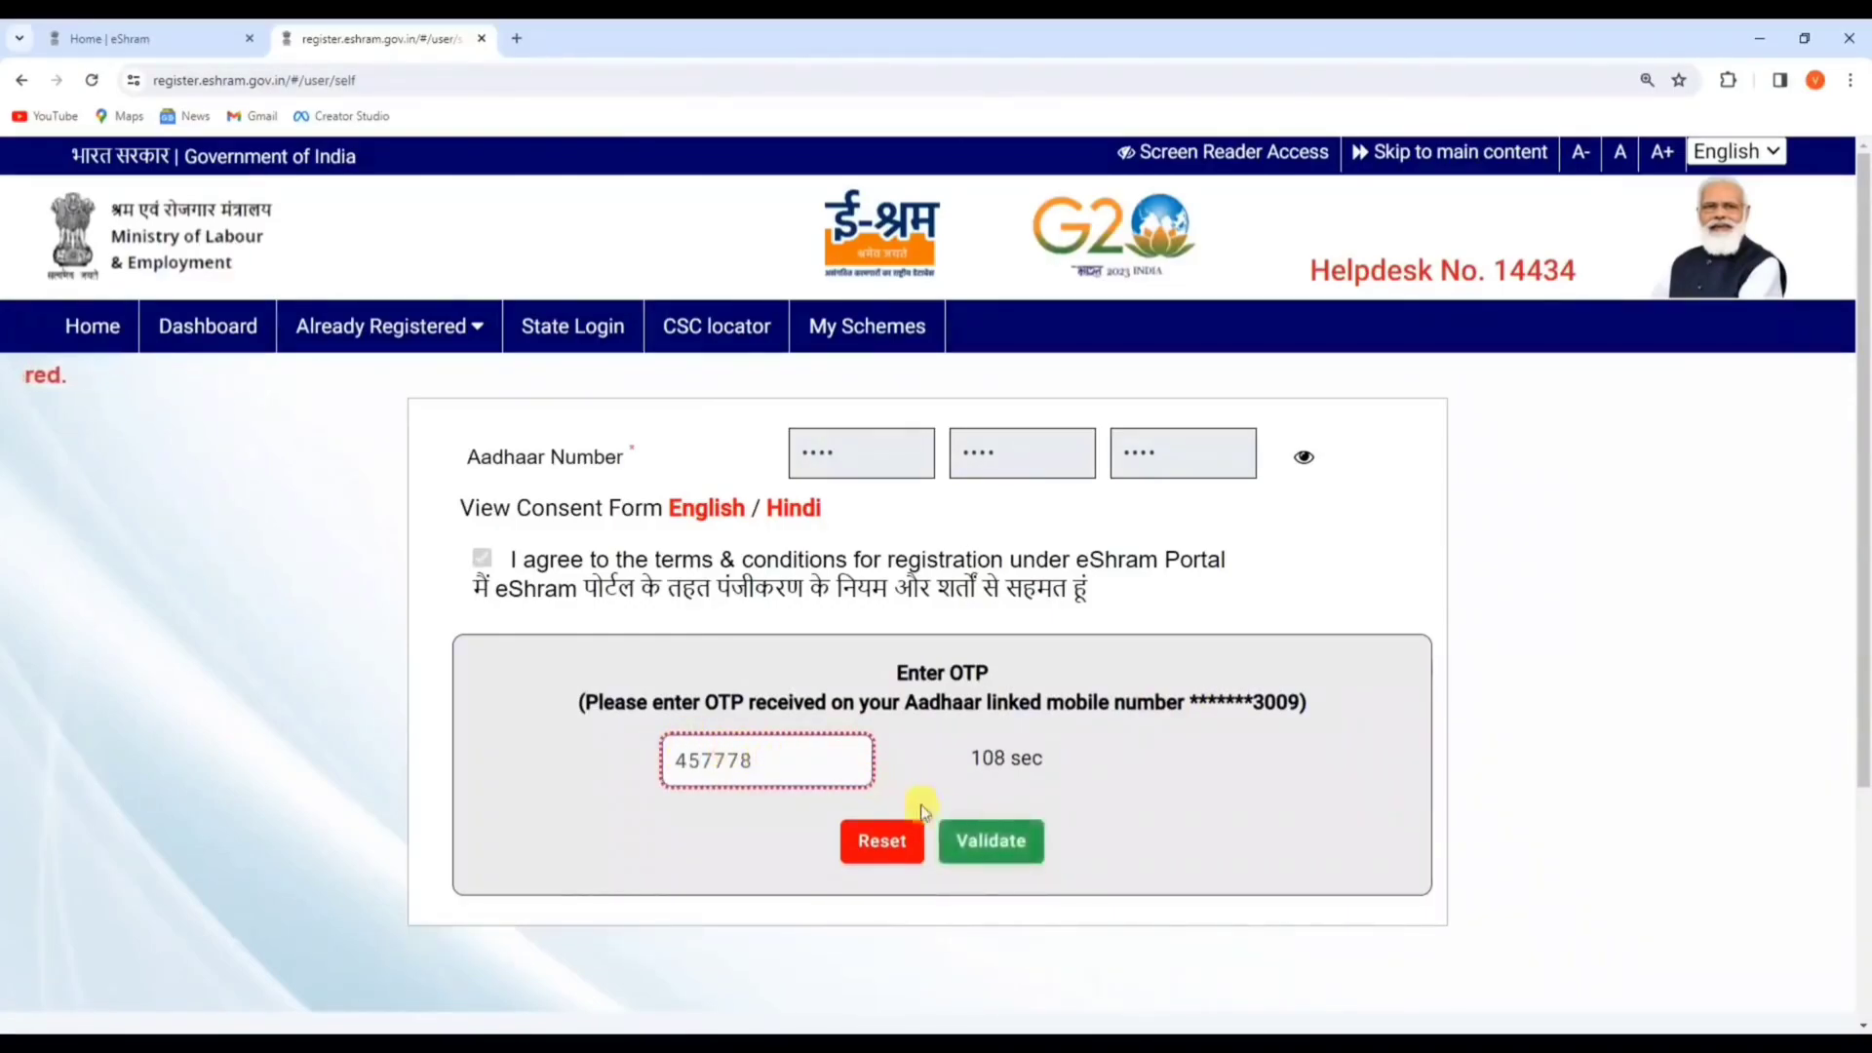
{"action": "left_click", "coordinate": [993, 851]}
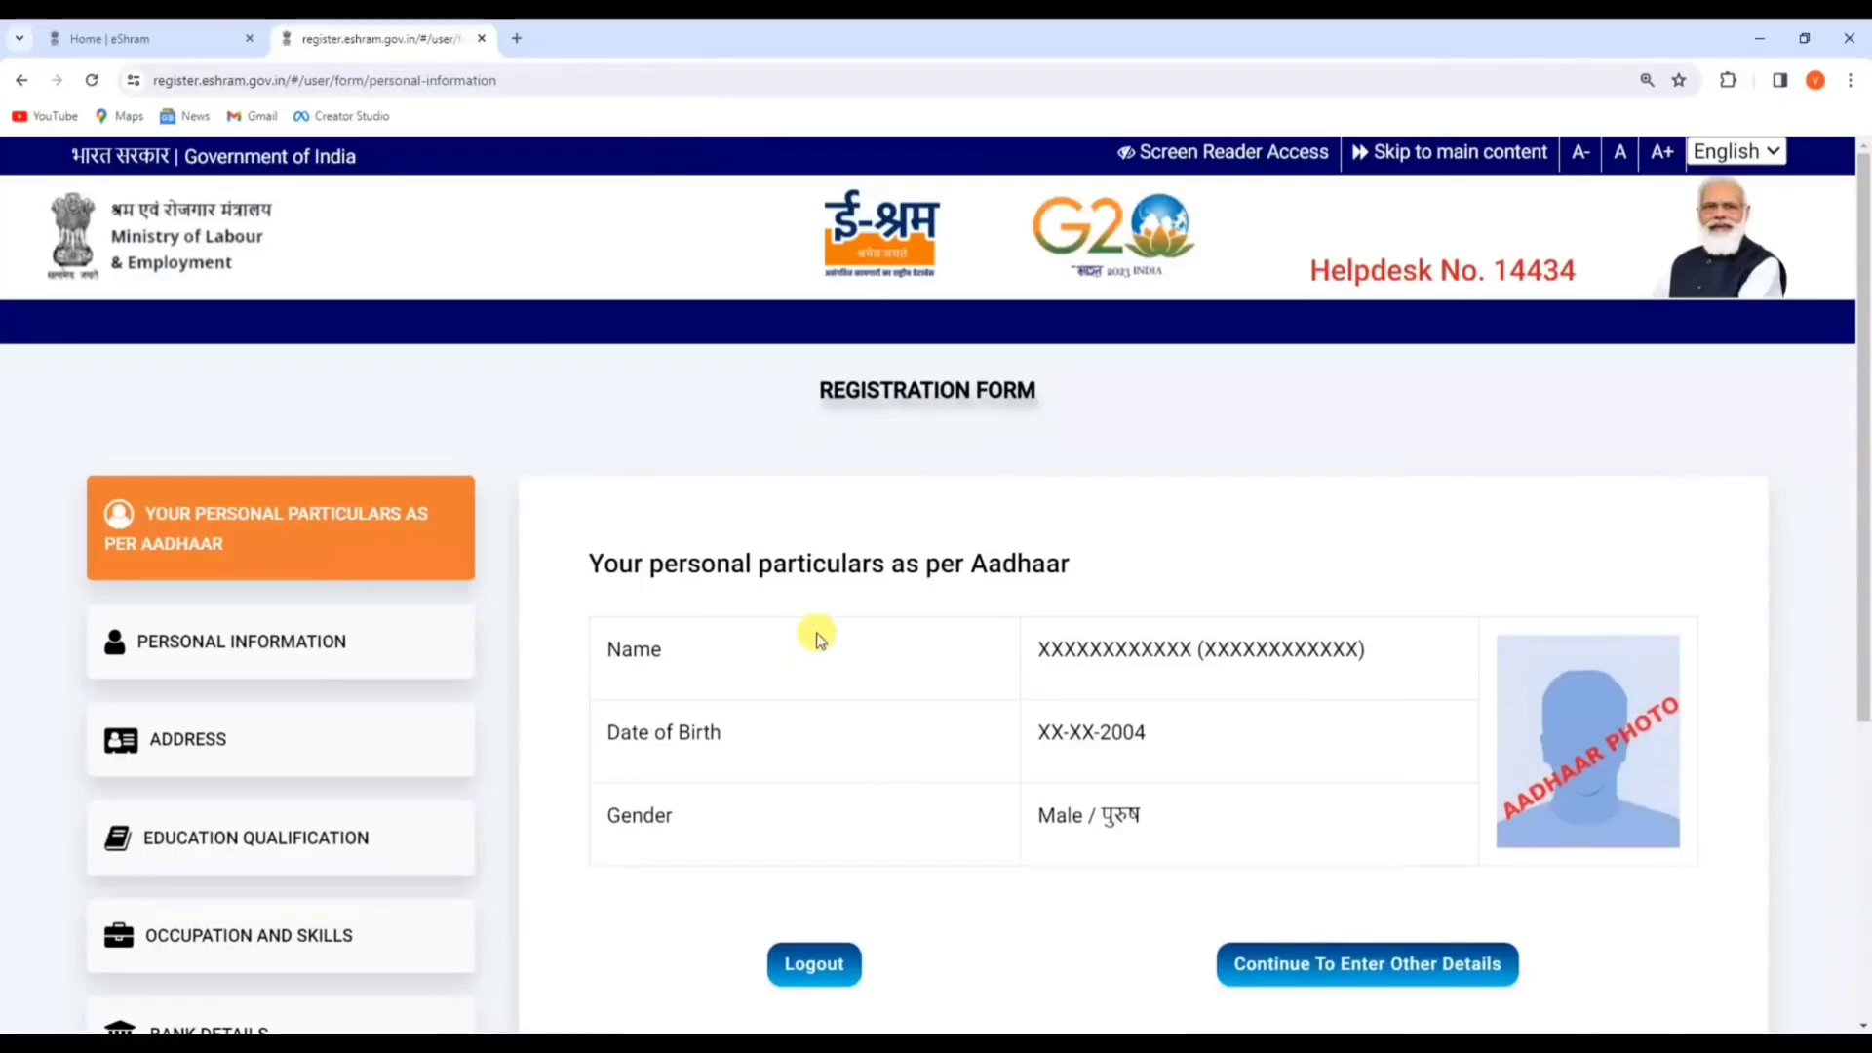
Continue past the Aadhaar particulars to the Personal Information details.
{"action": "scroll", "coordinate": [817, 639], "scroll_direction": "down", "scroll_amount": 2}
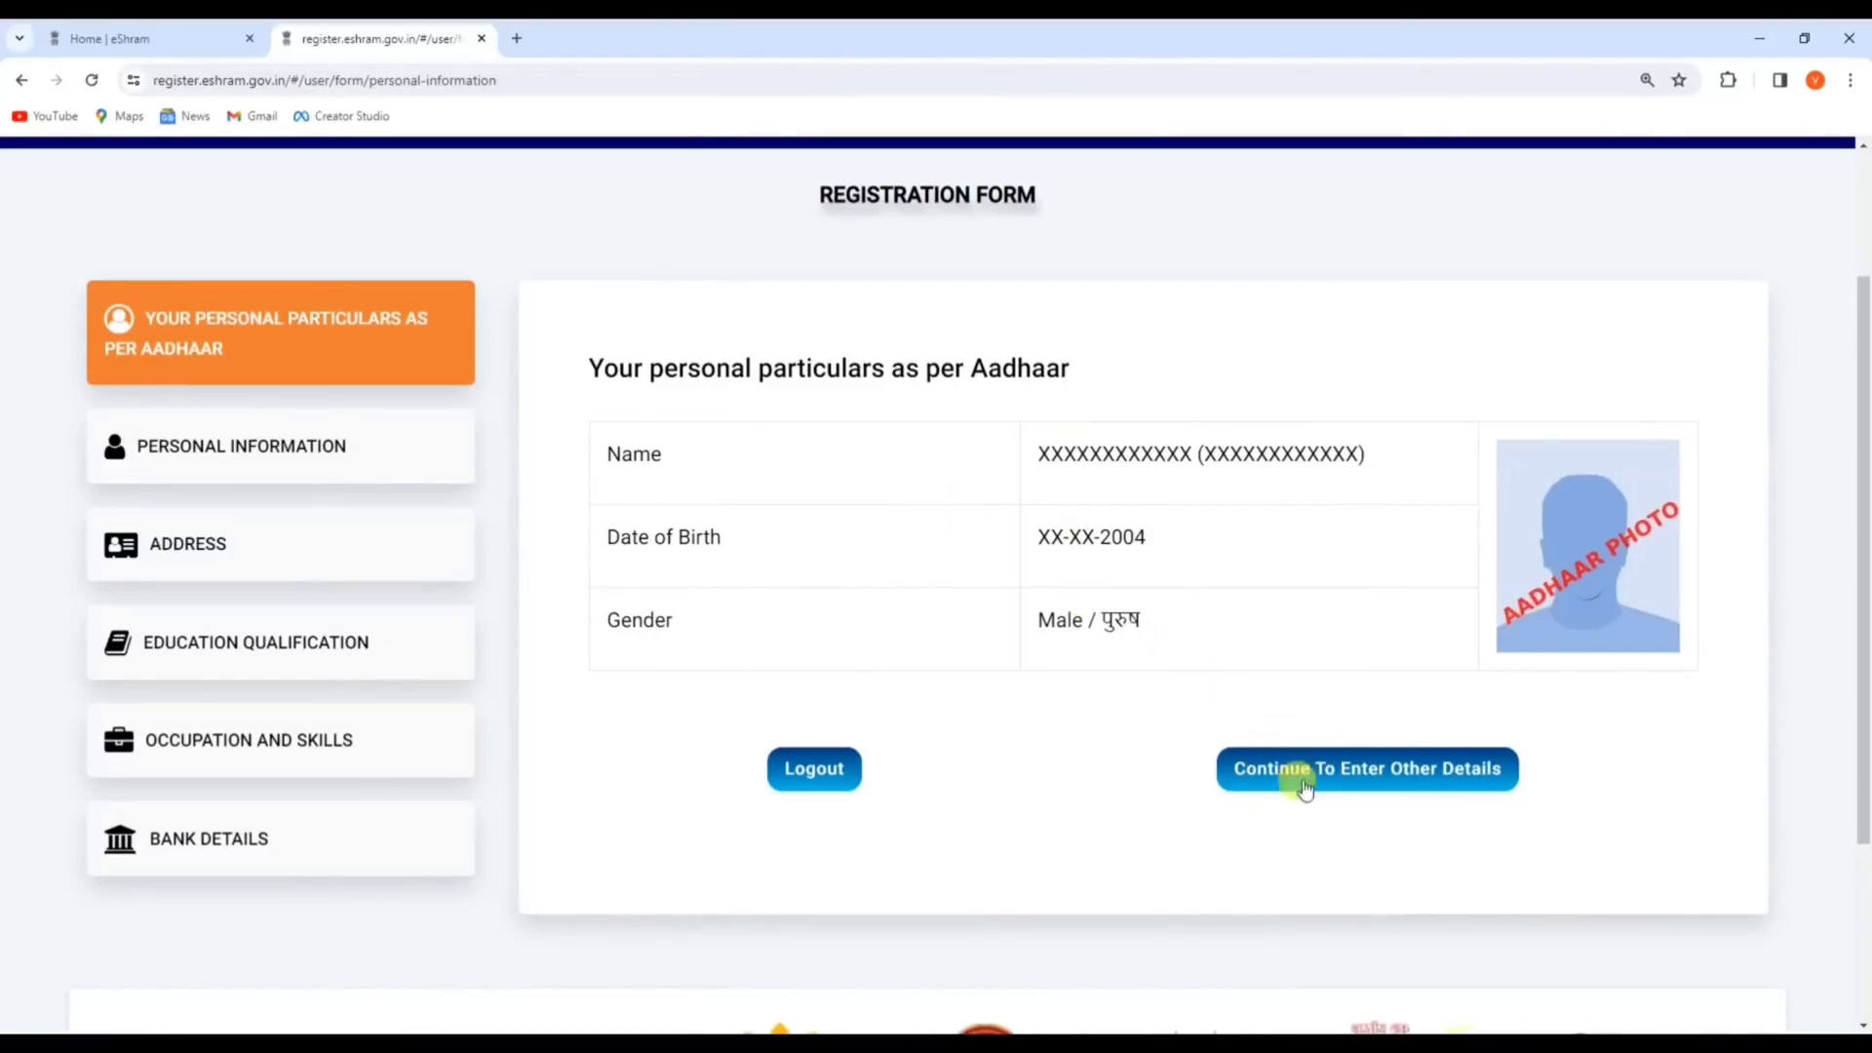
{"action": "left_click", "coordinate": [1387, 775]}
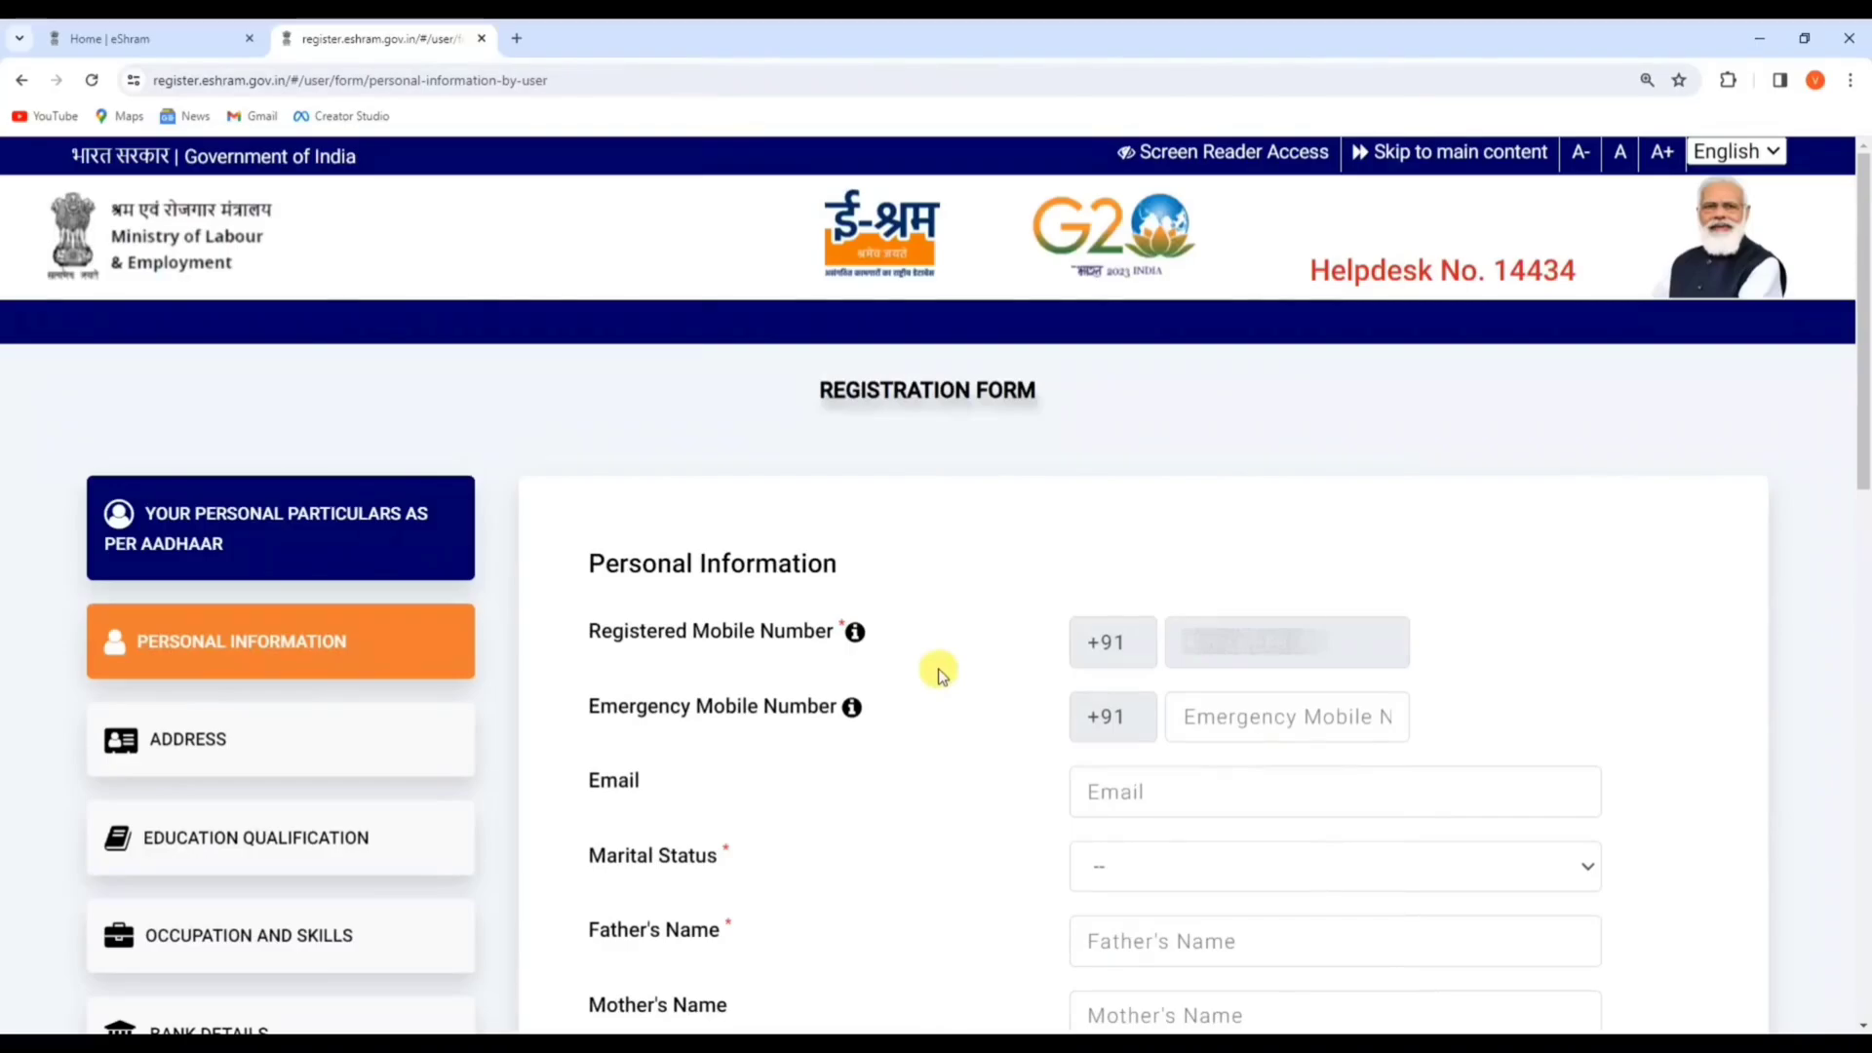
Set Marital Status to Never married and visit the Email, Father's and Mother's Name fields.
{"action": "scroll", "coordinate": [939, 673], "scroll_direction": "down", "scroll_amount": 3}
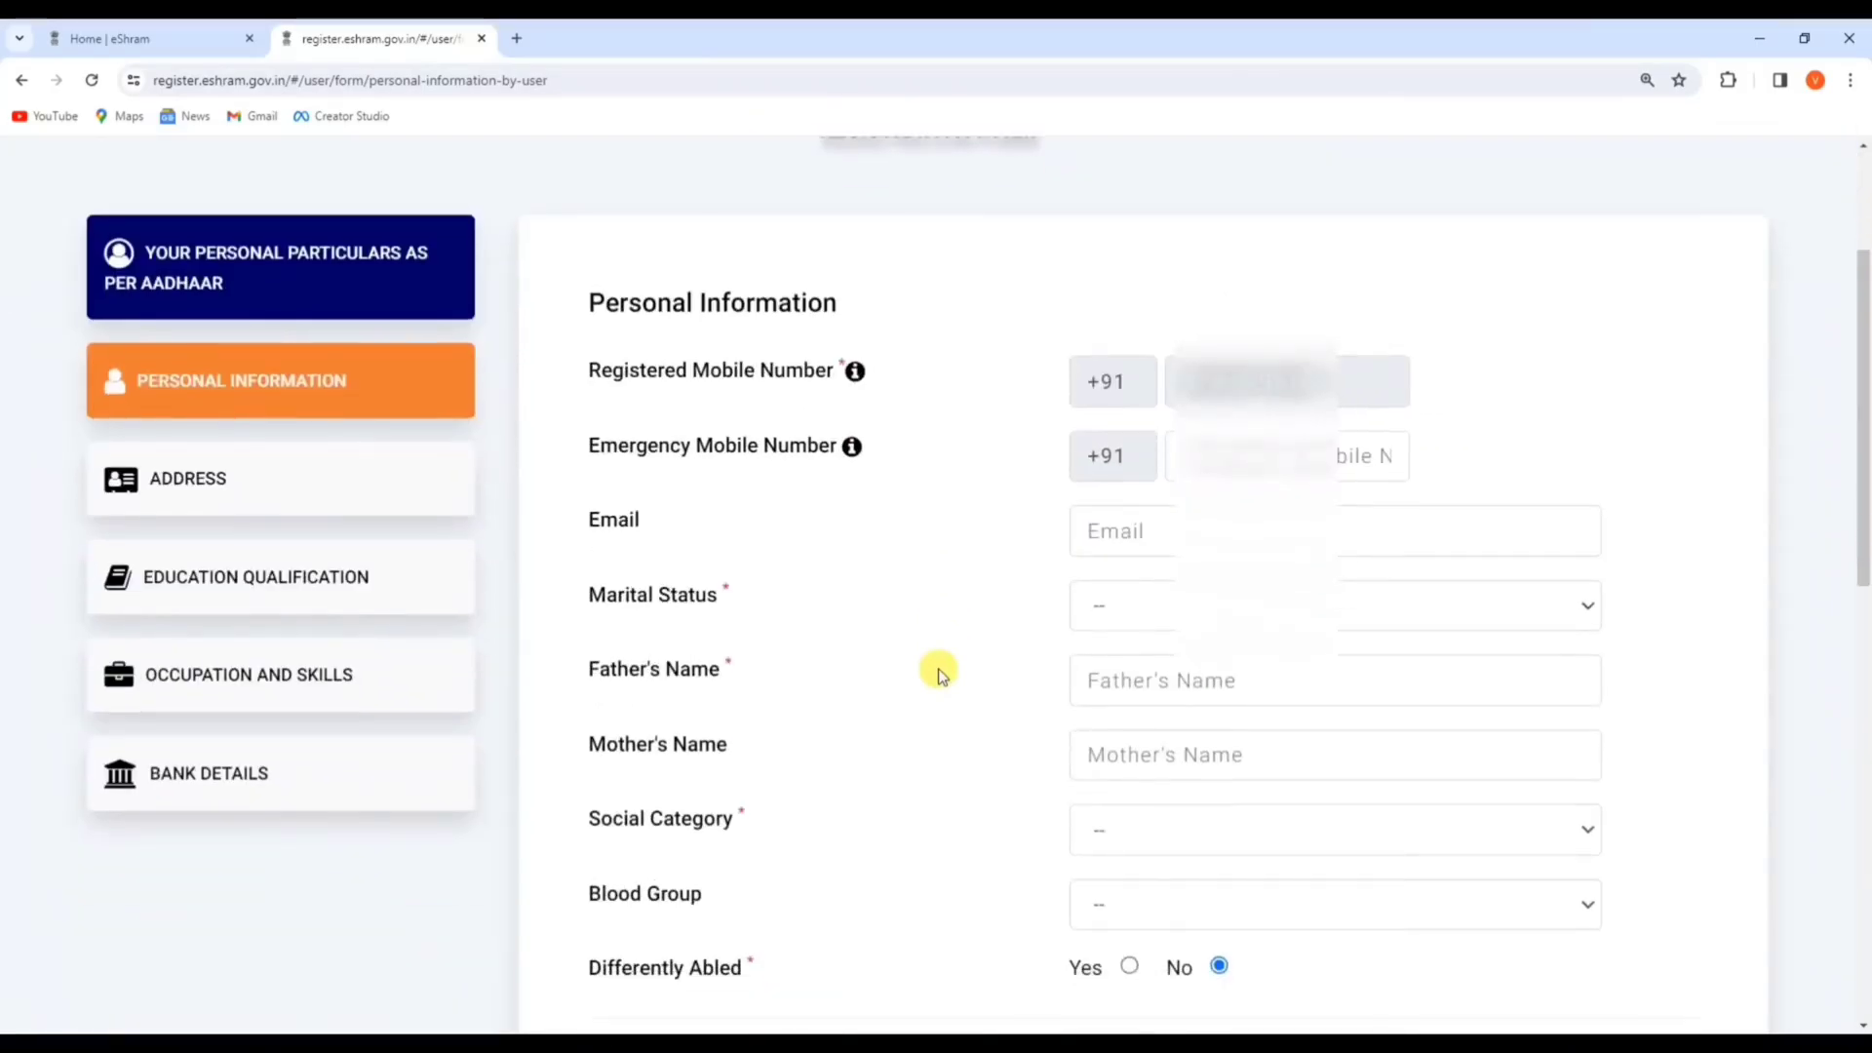
{"action": "left_click_drag", "start_coordinate": [576, 520], "coordinate": [641, 531]}
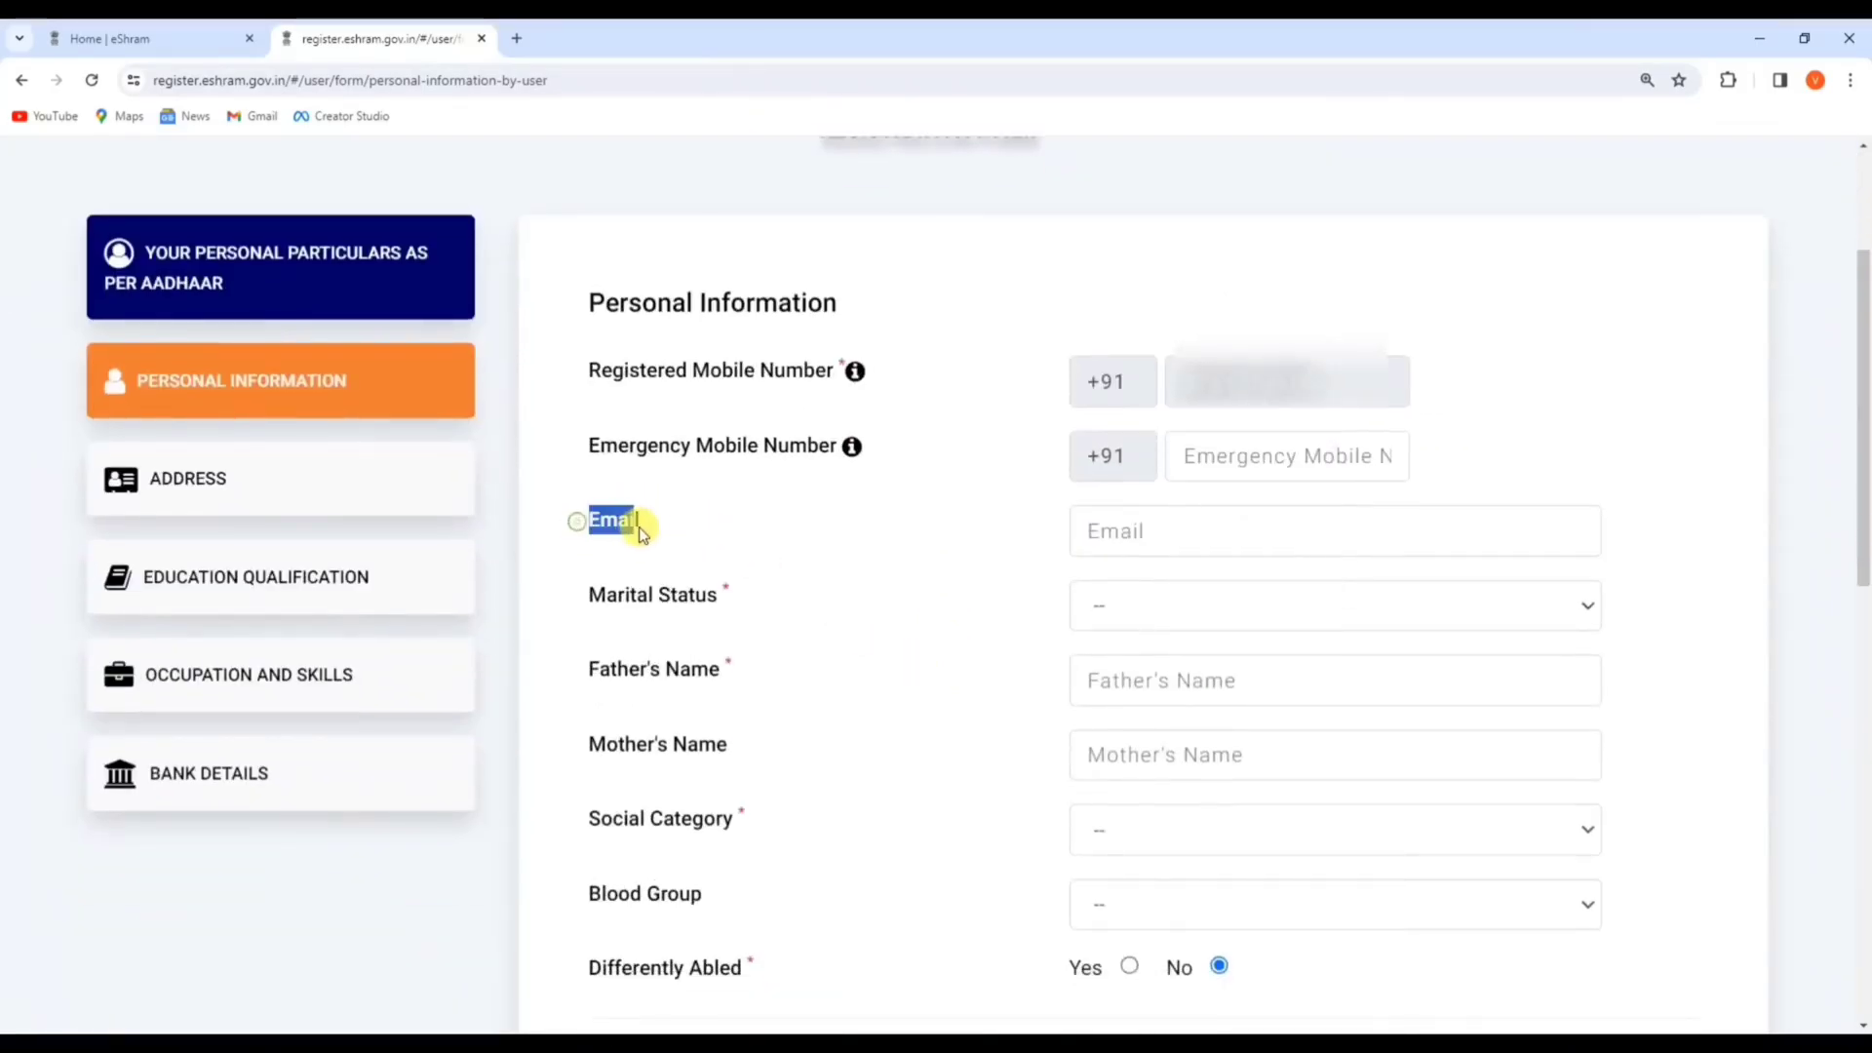
{"action": "left_click", "coordinate": [1191, 519]}
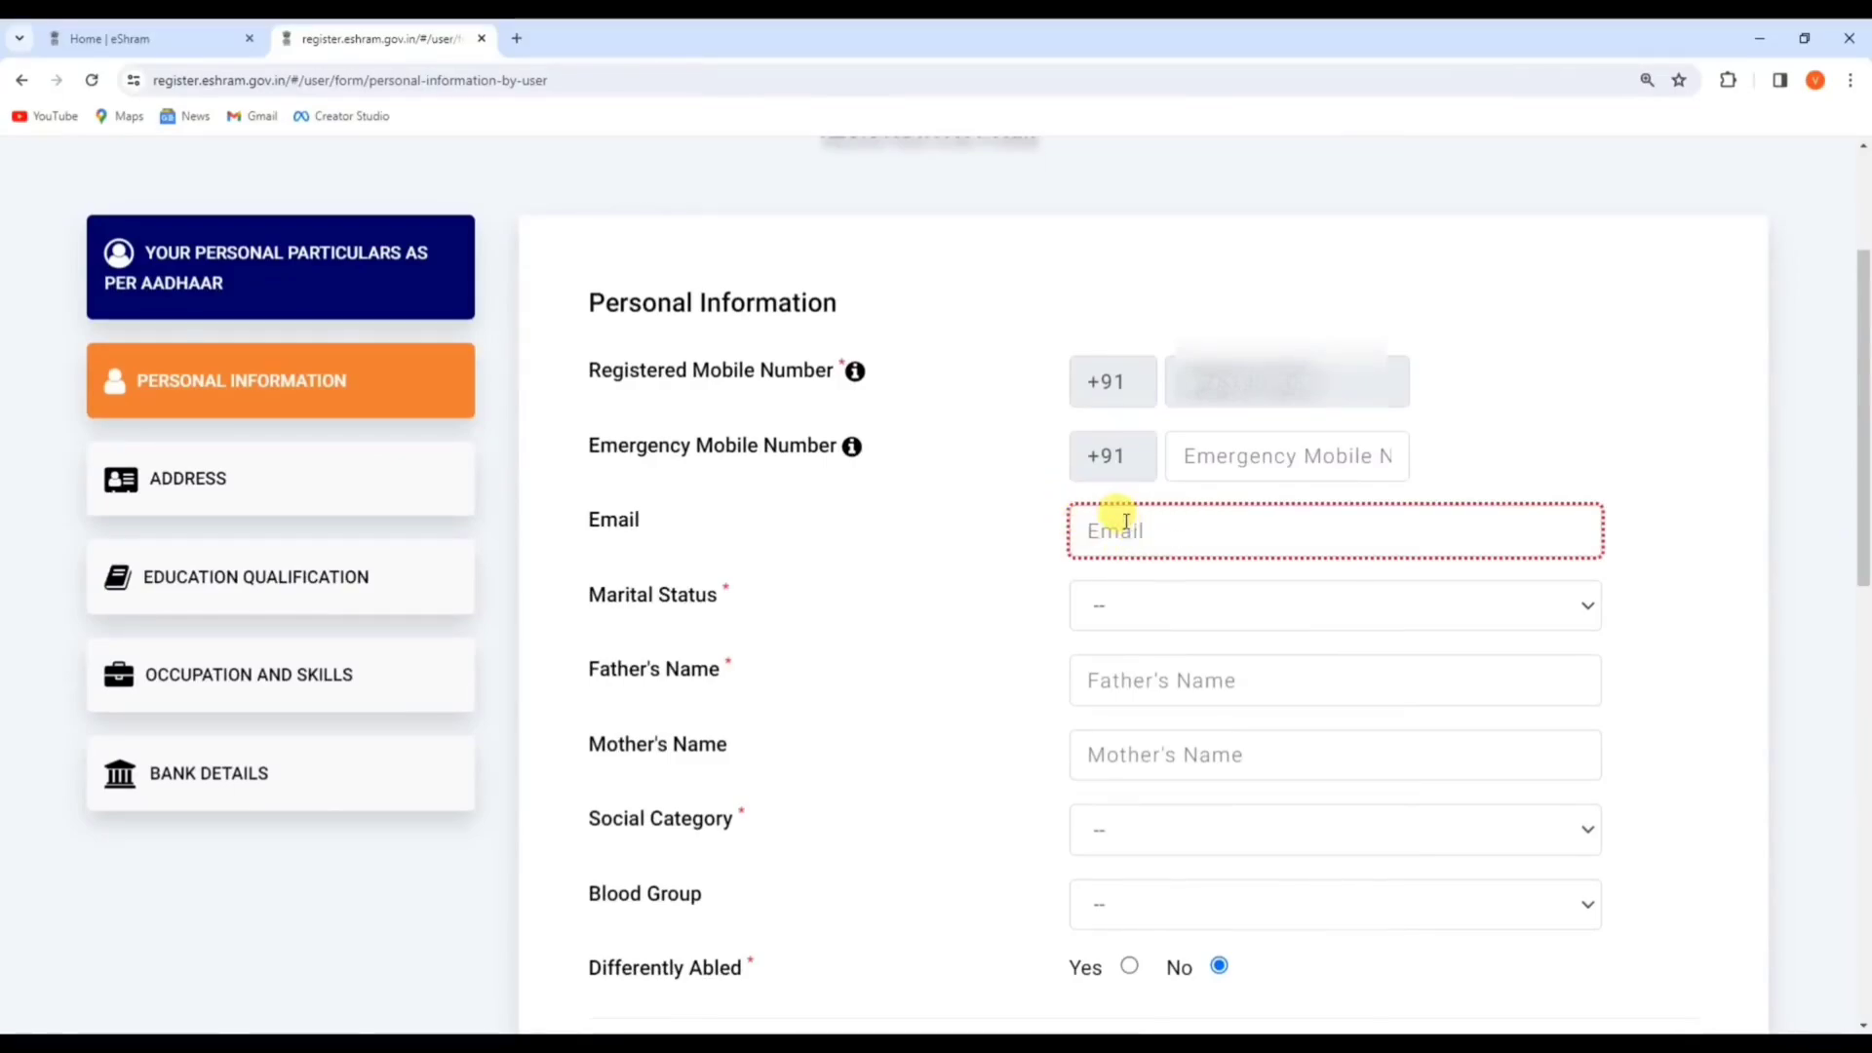
{"action": "left_click_drag", "start_coordinate": [585, 595], "coordinate": [711, 602]}
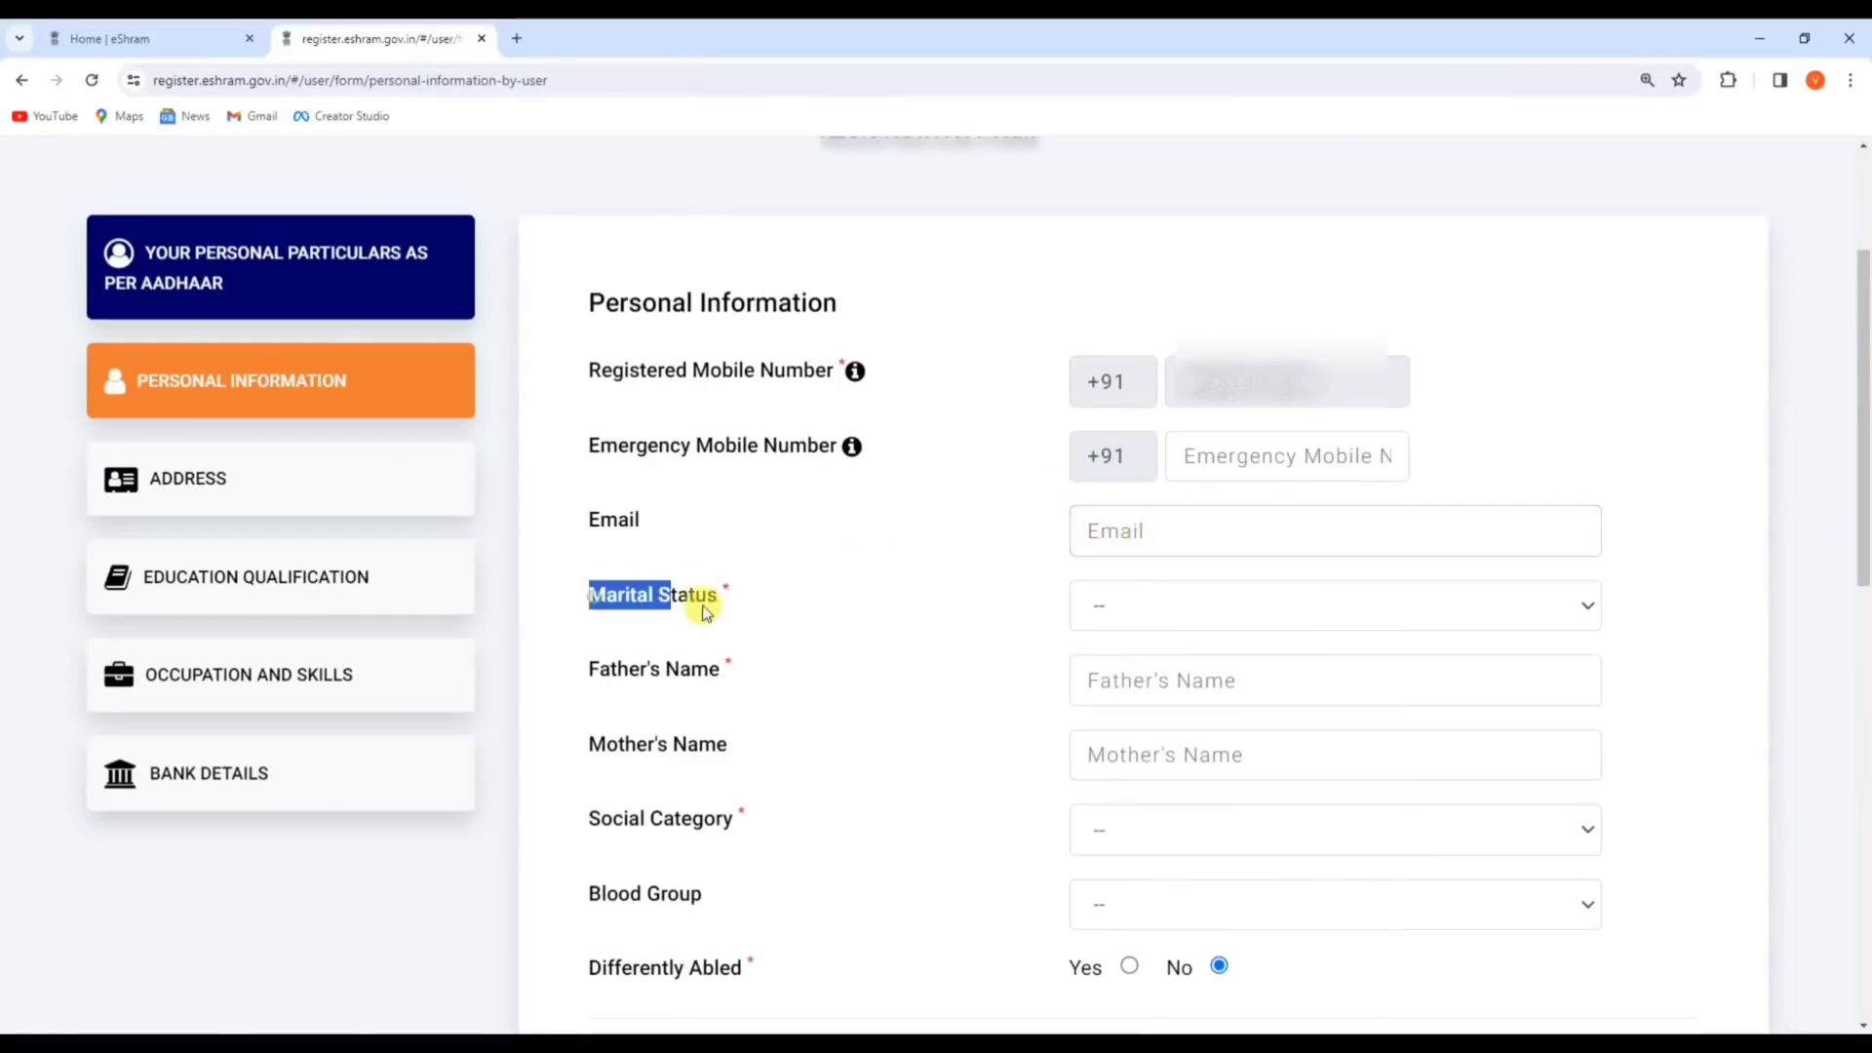
{"action": "left_click", "coordinate": [1124, 603]}
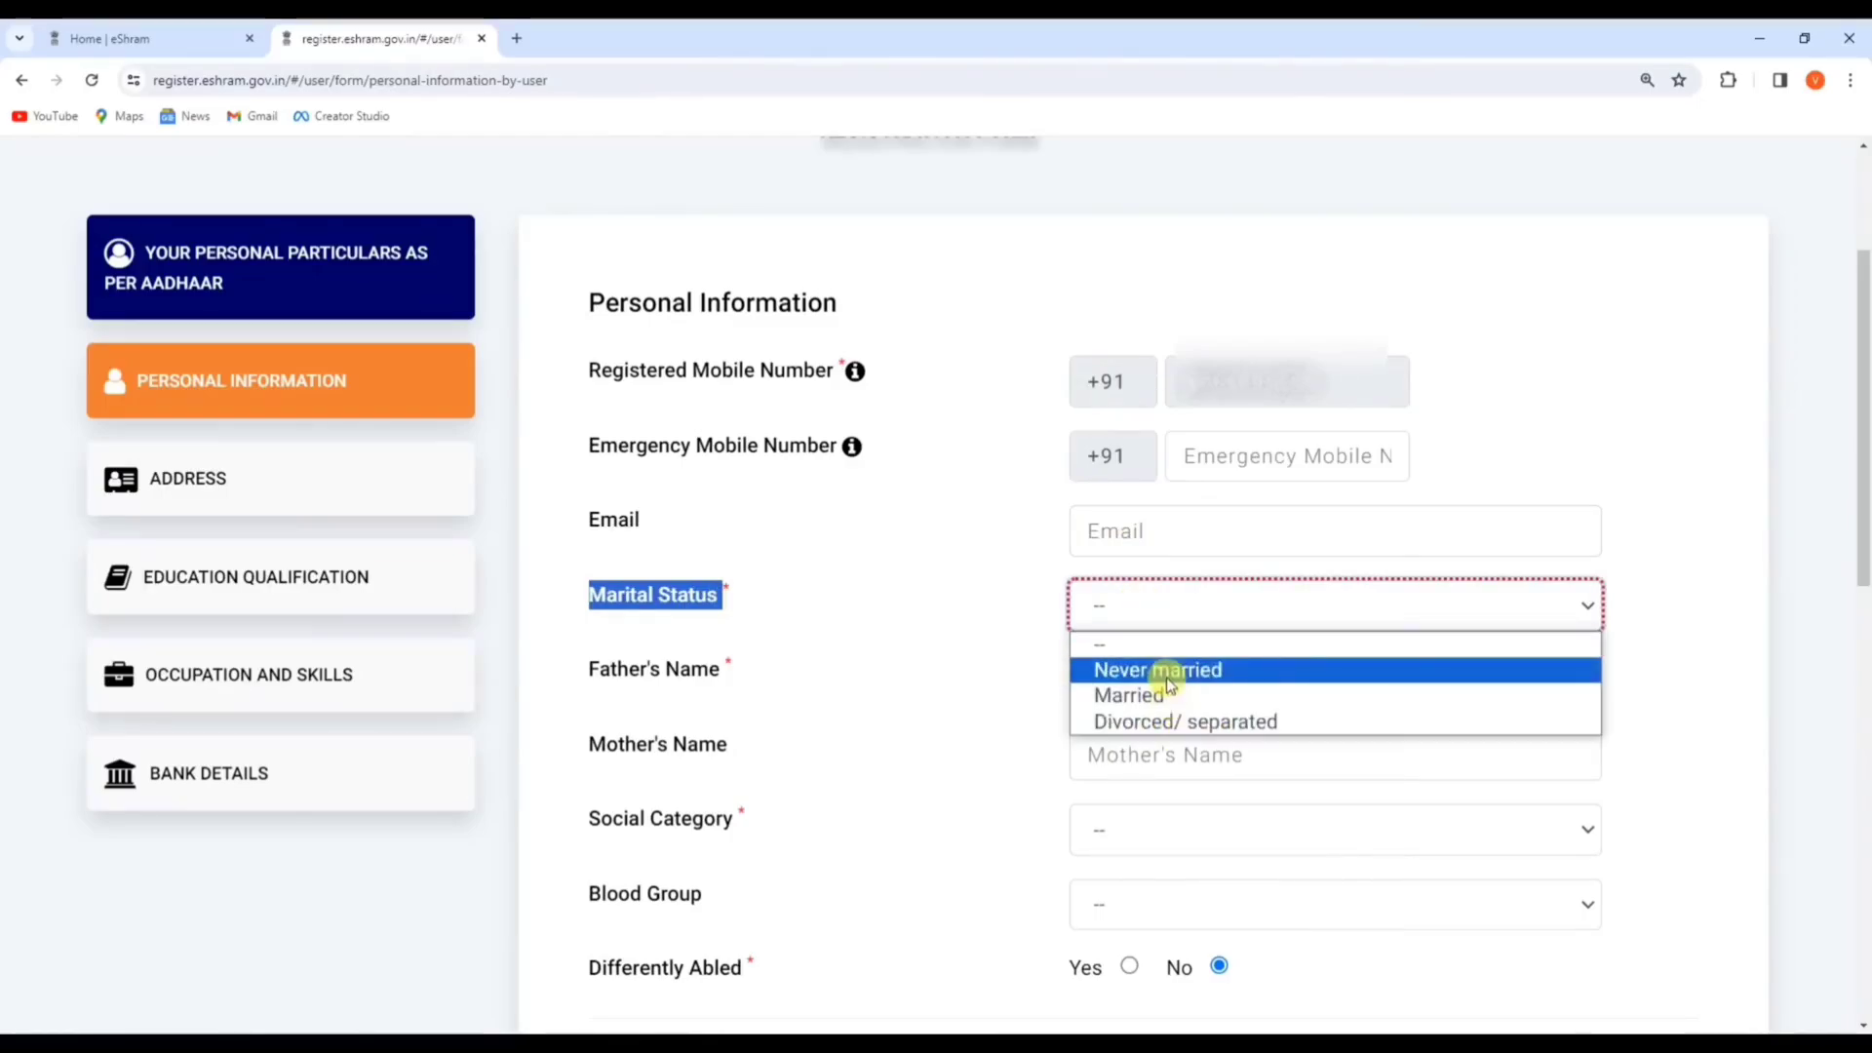
{"action": "left_click", "coordinate": [1167, 679]}
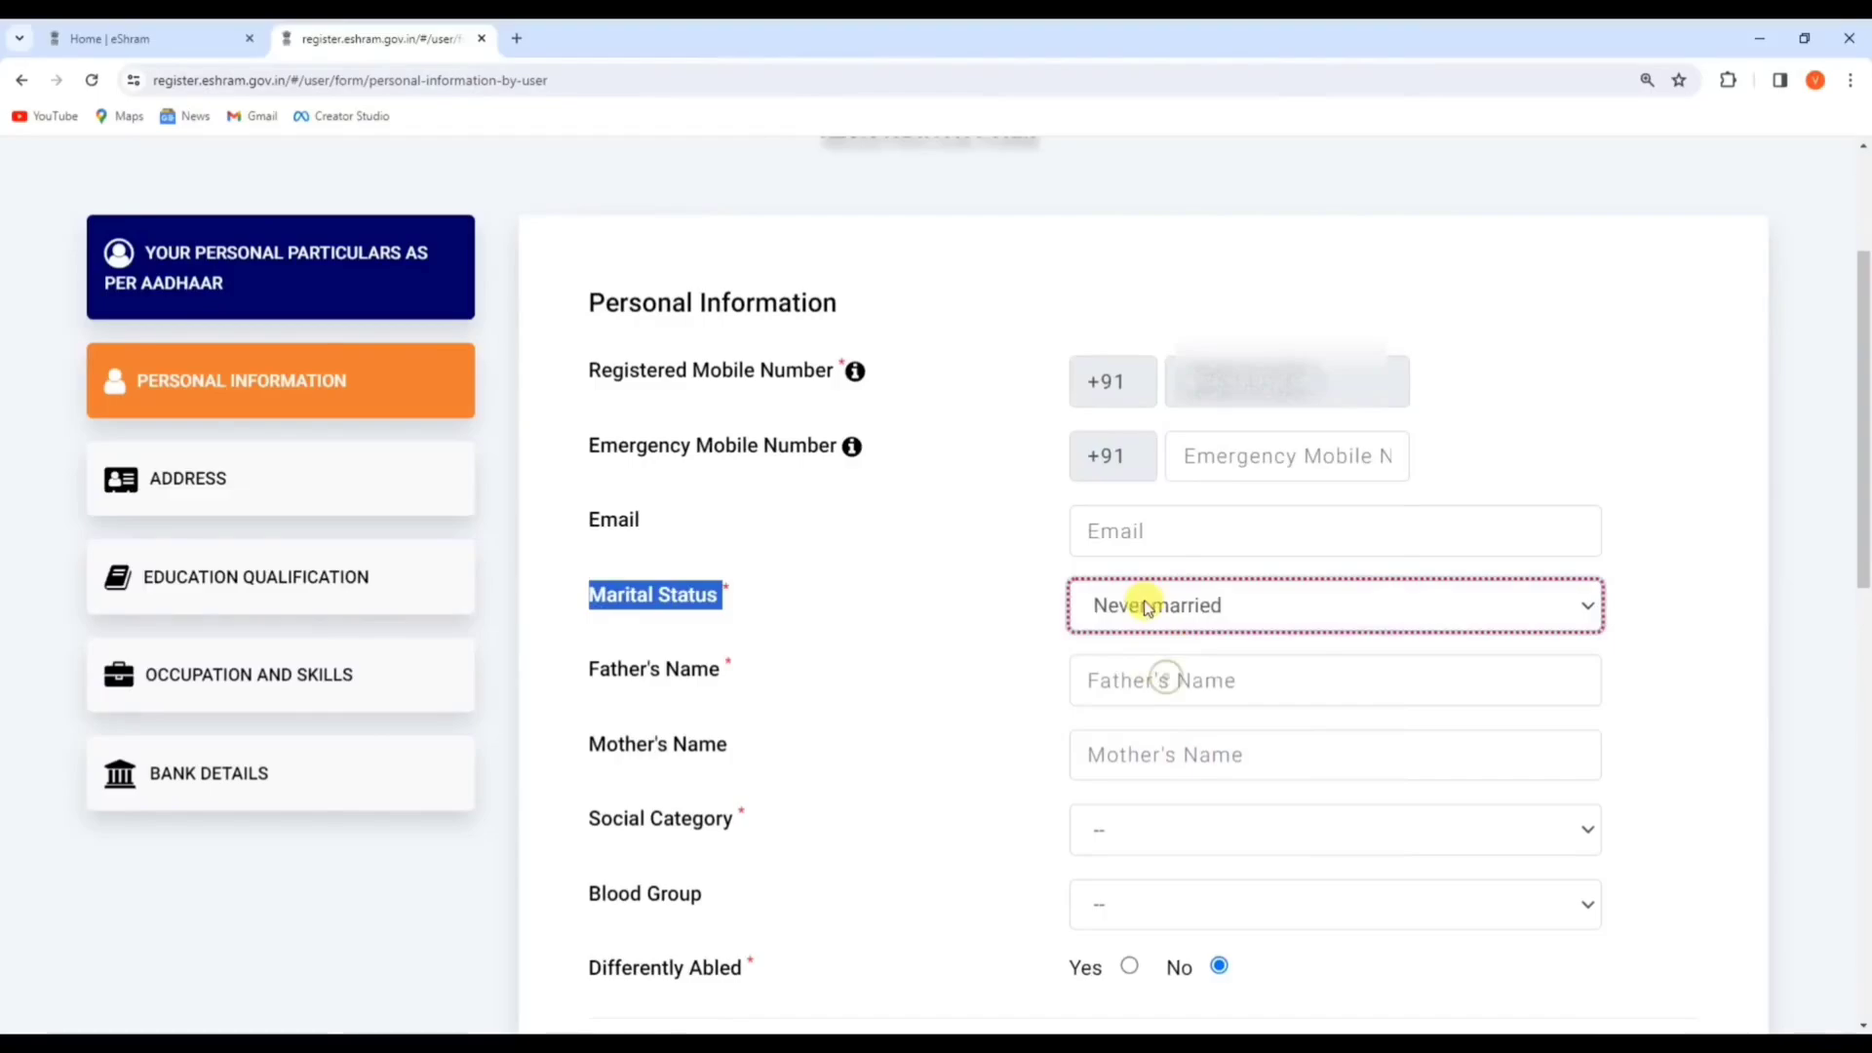
{"action": "left_click", "coordinate": [1048, 632]}
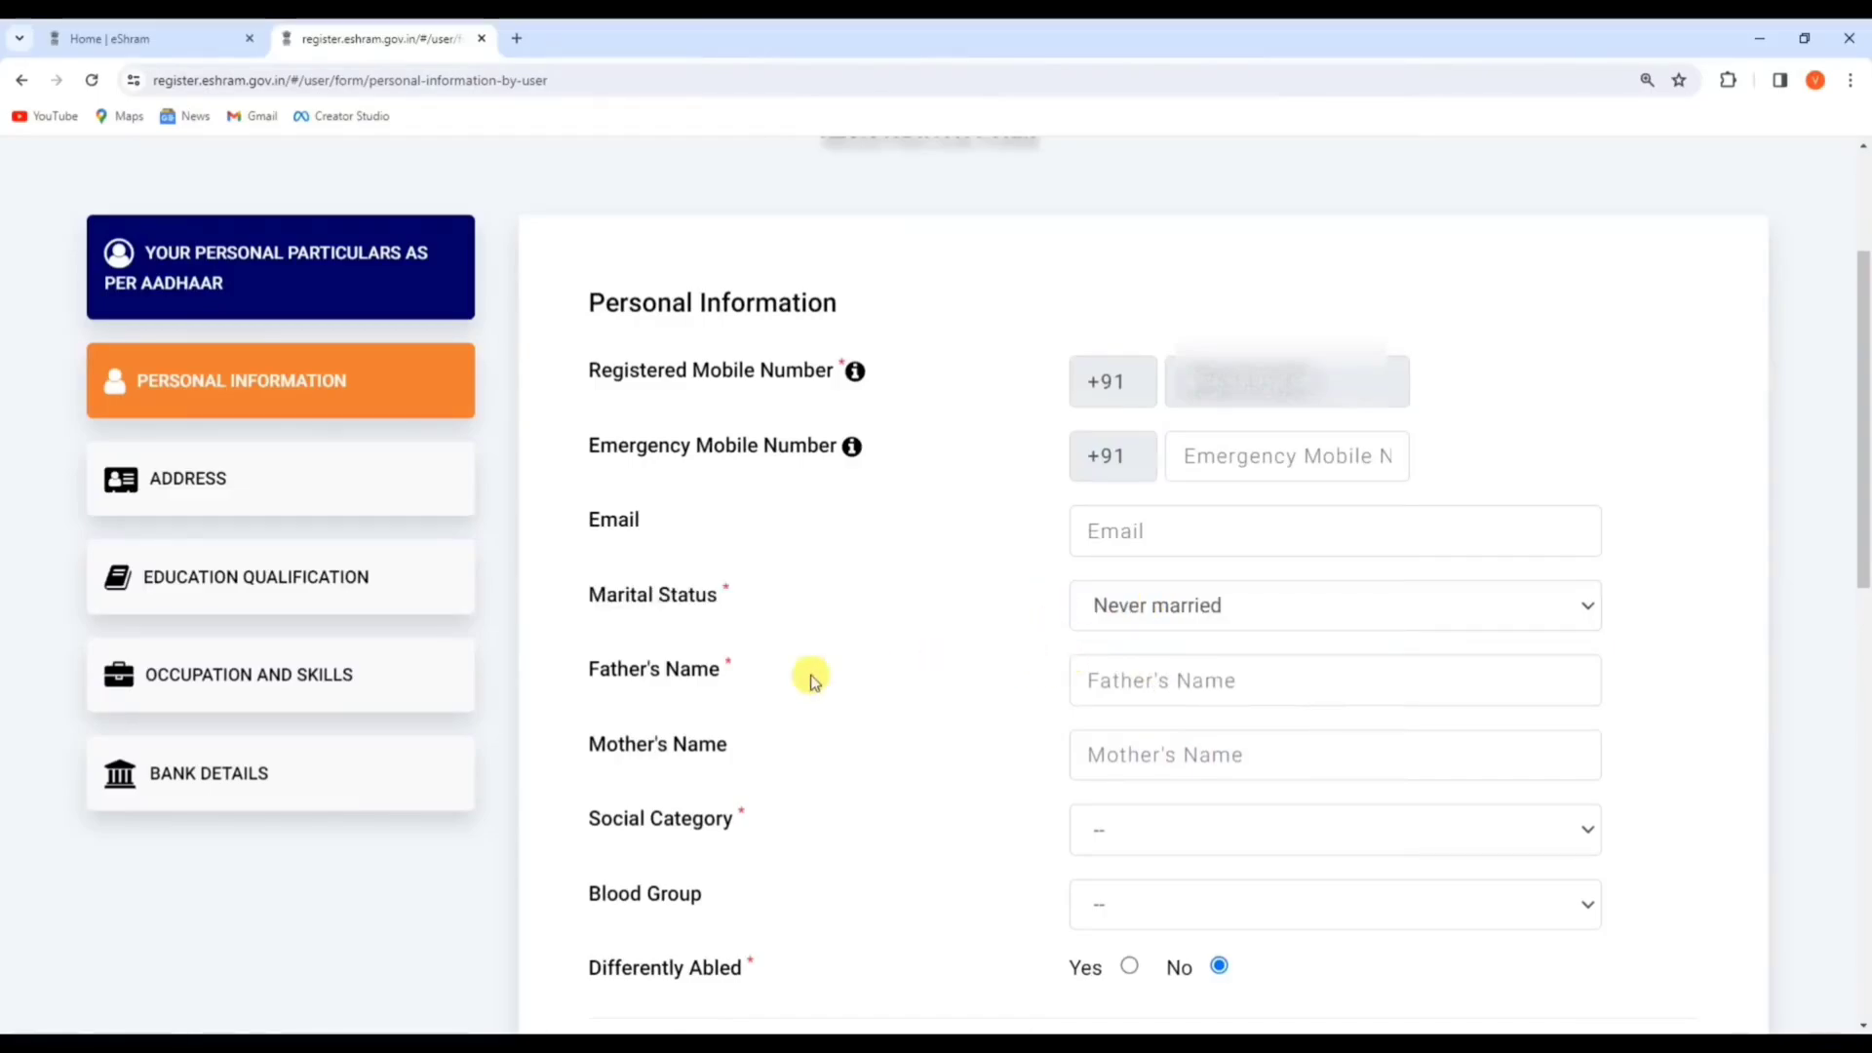
{"action": "left_click_drag", "start_coordinate": [597, 676], "coordinate": [723, 669]}
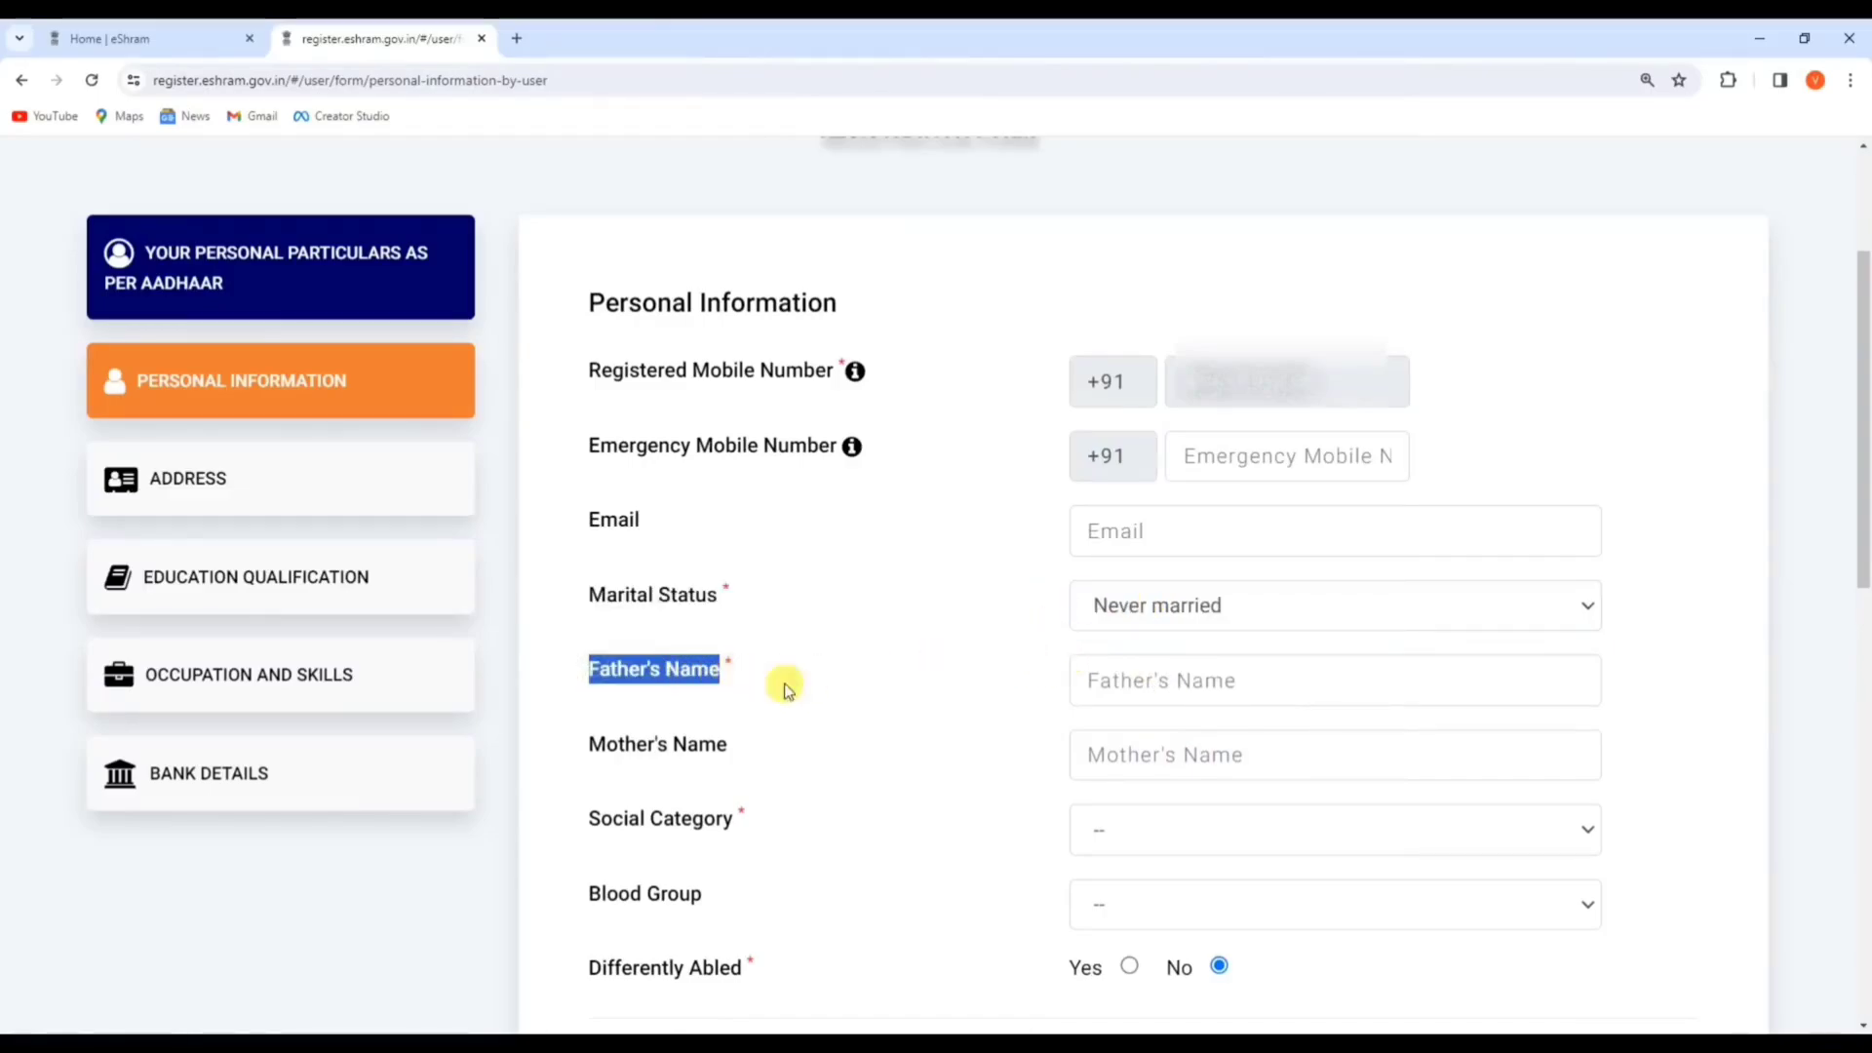
{"action": "left_click", "coordinate": [1090, 680]}
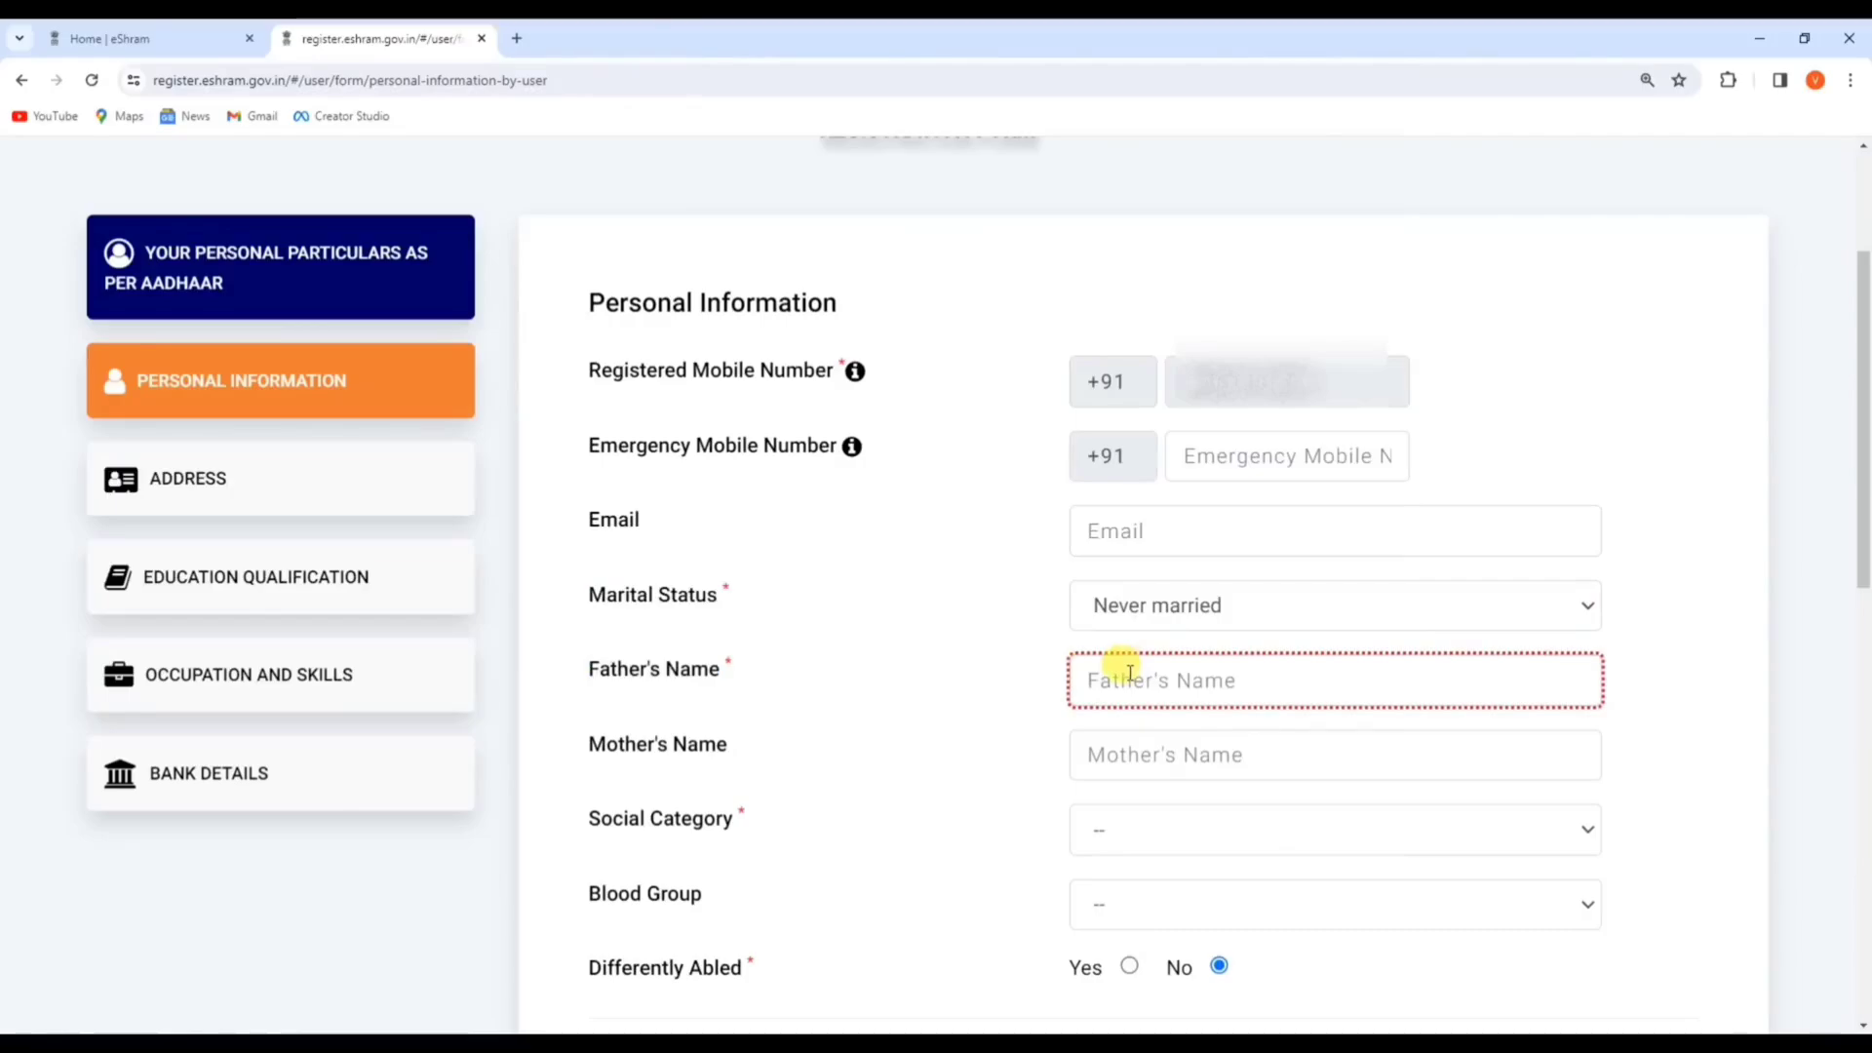
{"action": "left_click", "coordinate": [1097, 751]}
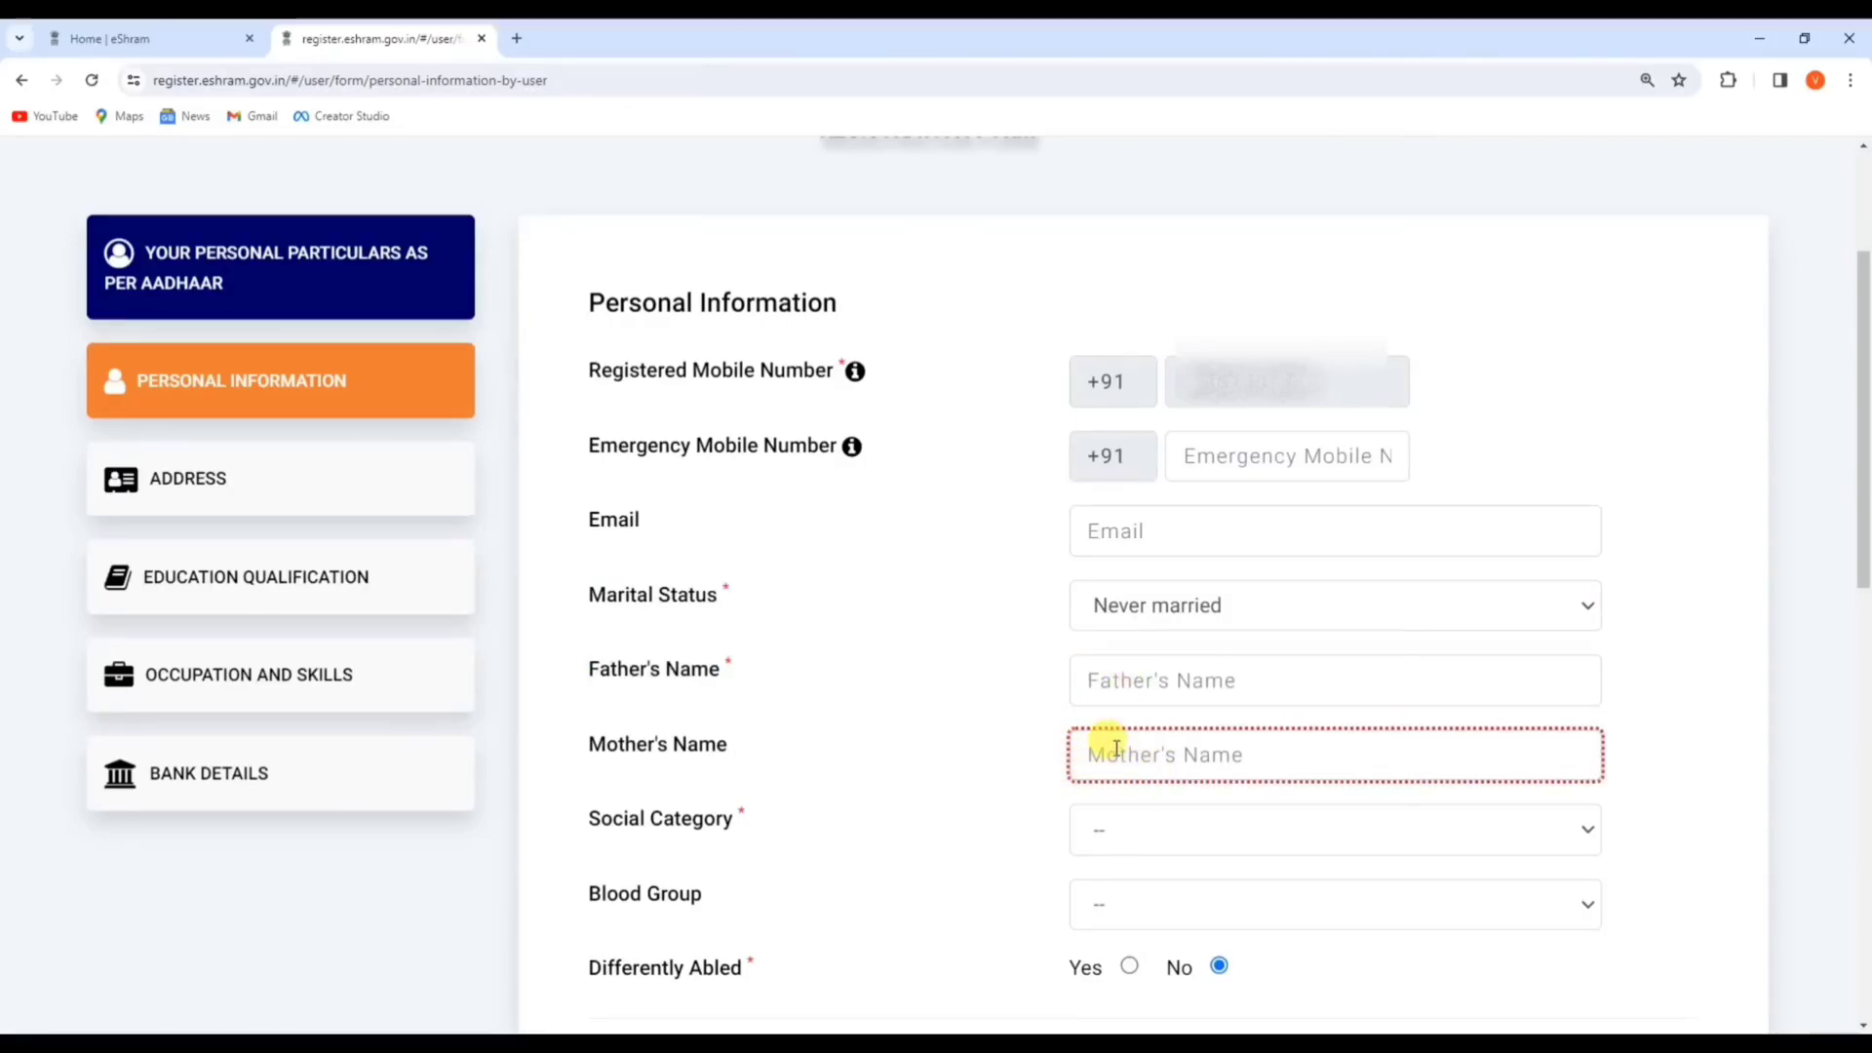
Set the Social Category to SC.
{"action": "scroll", "coordinate": [1108, 741], "scroll_direction": "down", "scroll_amount": 2}
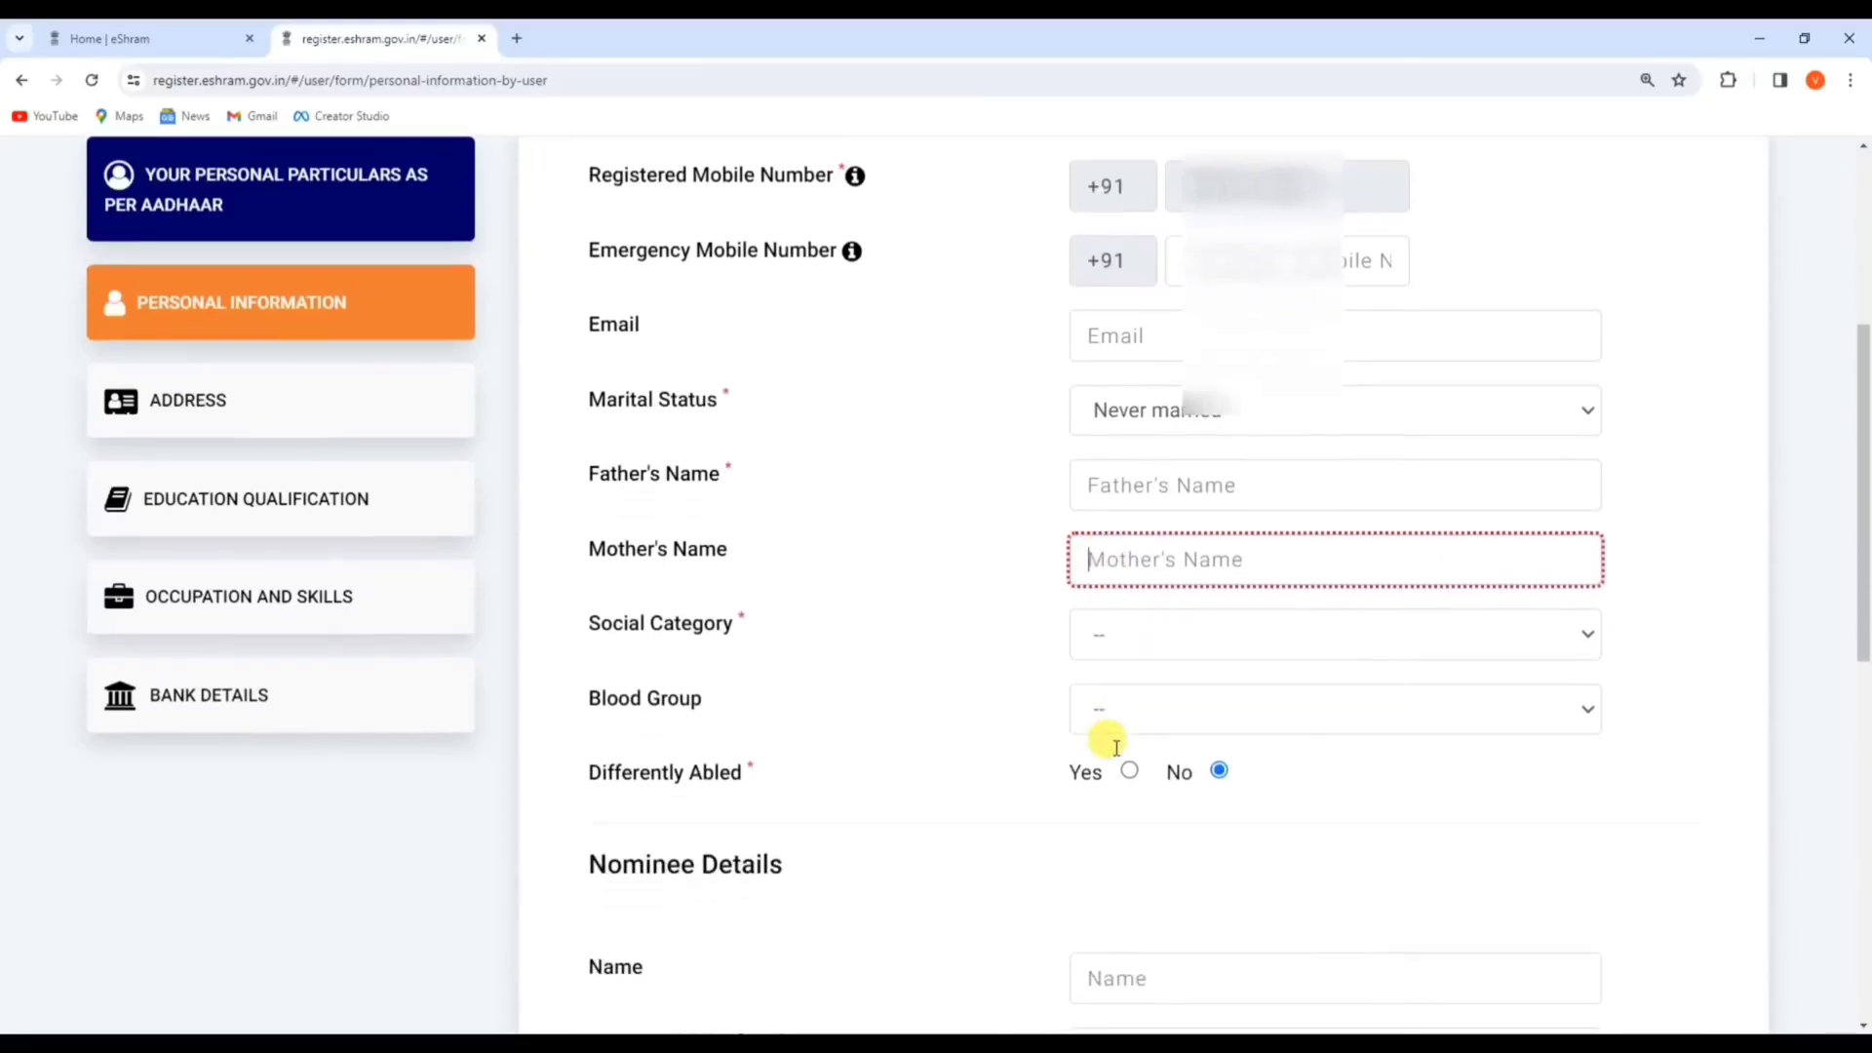
{"action": "left_click_drag", "start_coordinate": [591, 625], "coordinate": [725, 641]}
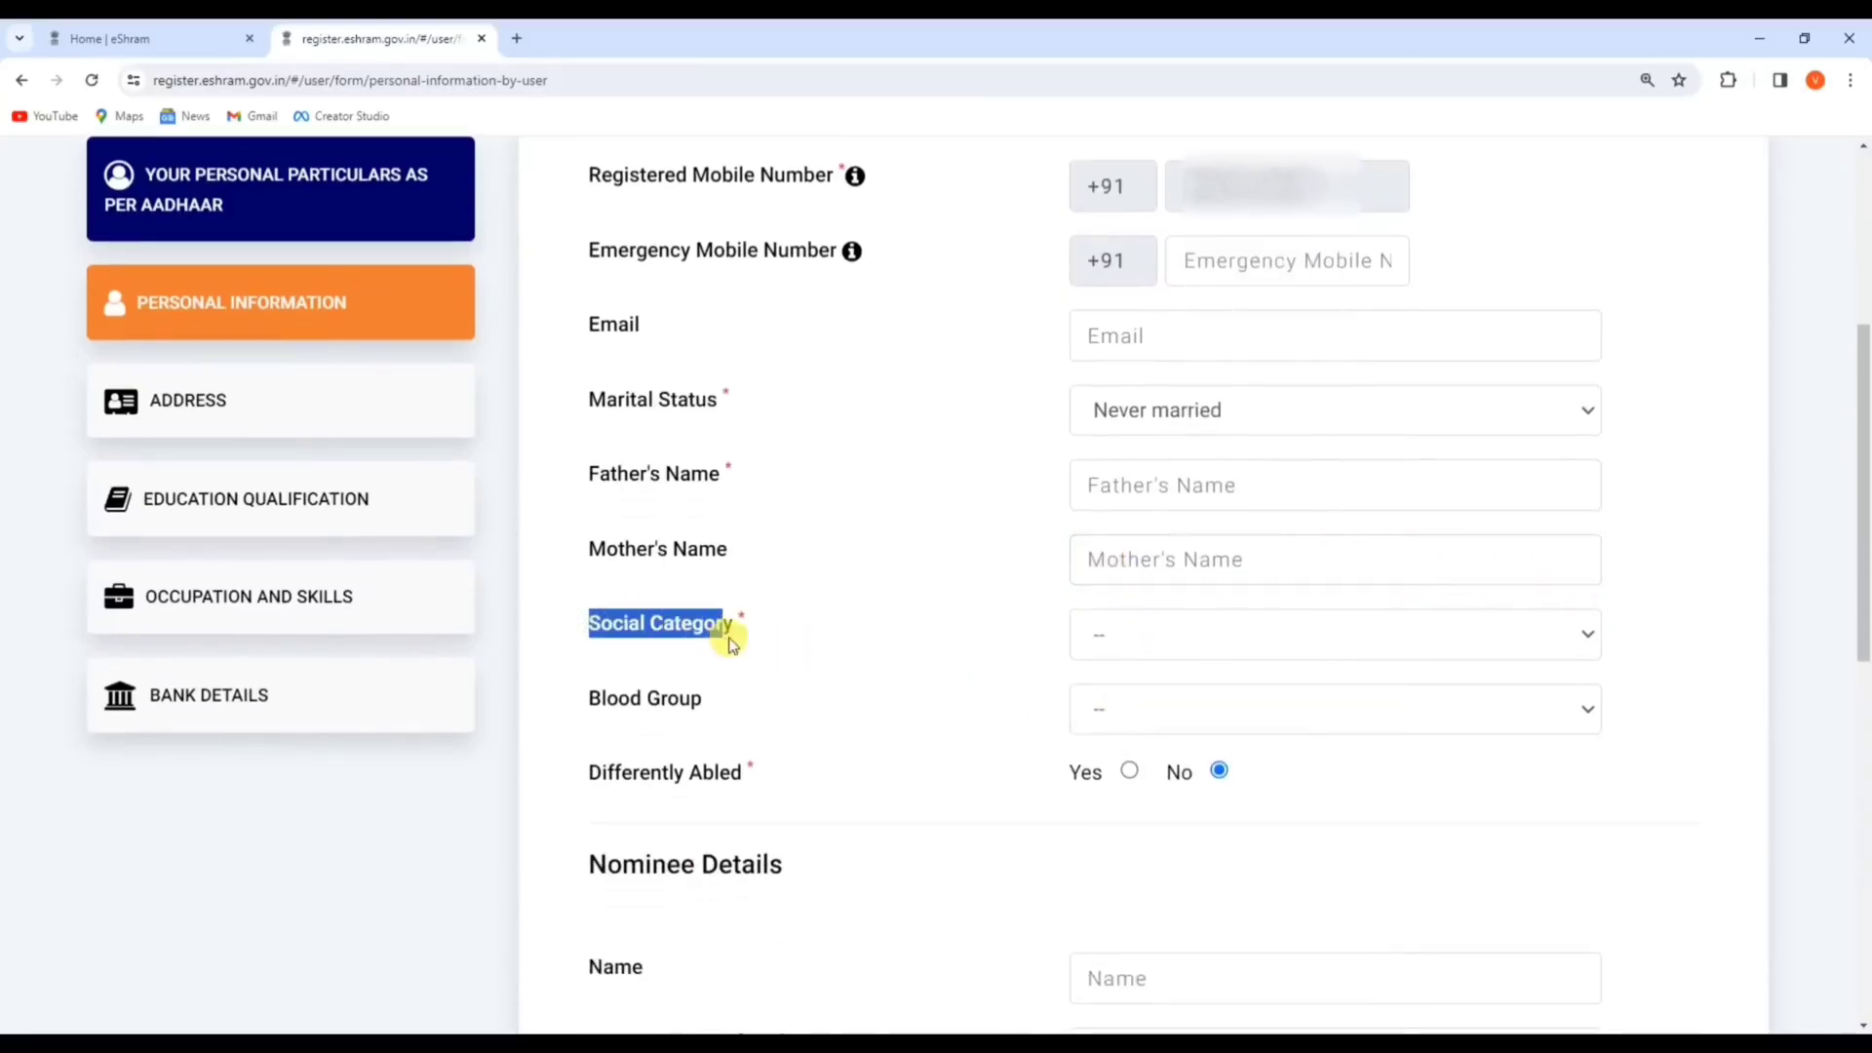
{"action": "left_click", "coordinate": [1137, 634]}
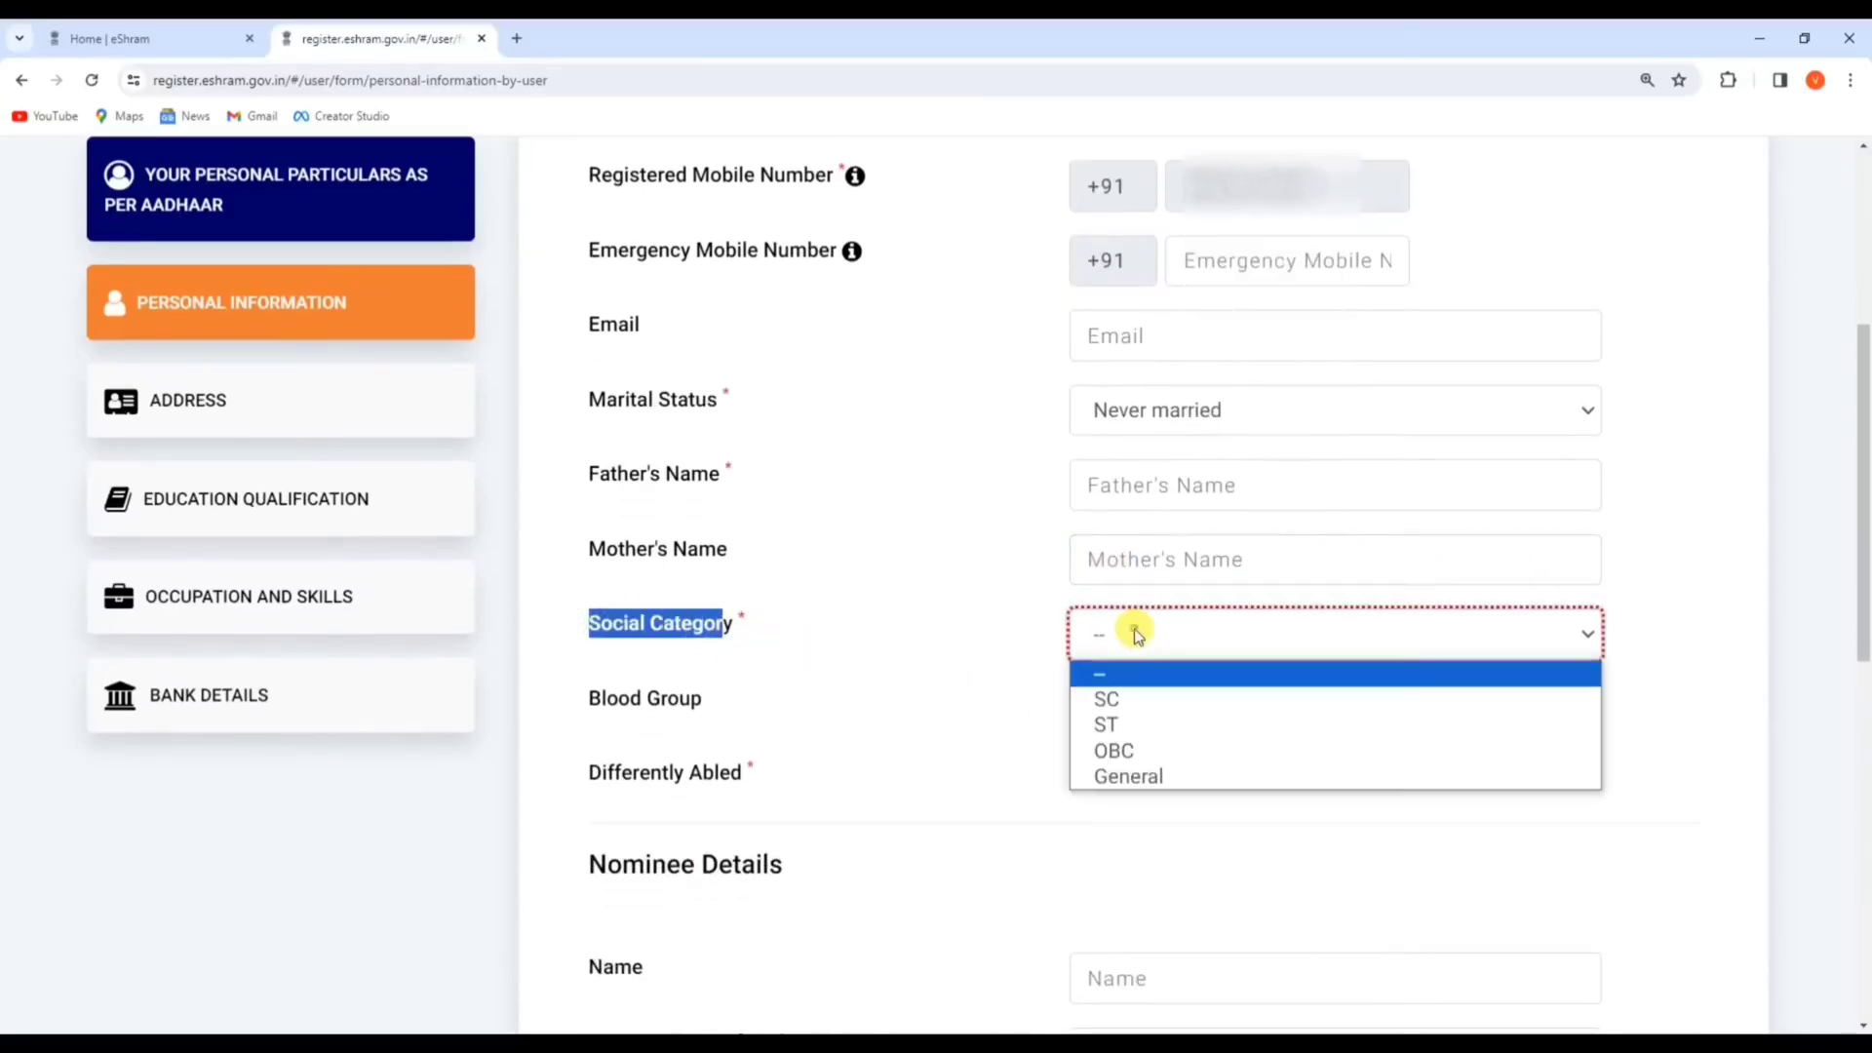
{"action": "left_click", "coordinate": [1108, 700]}
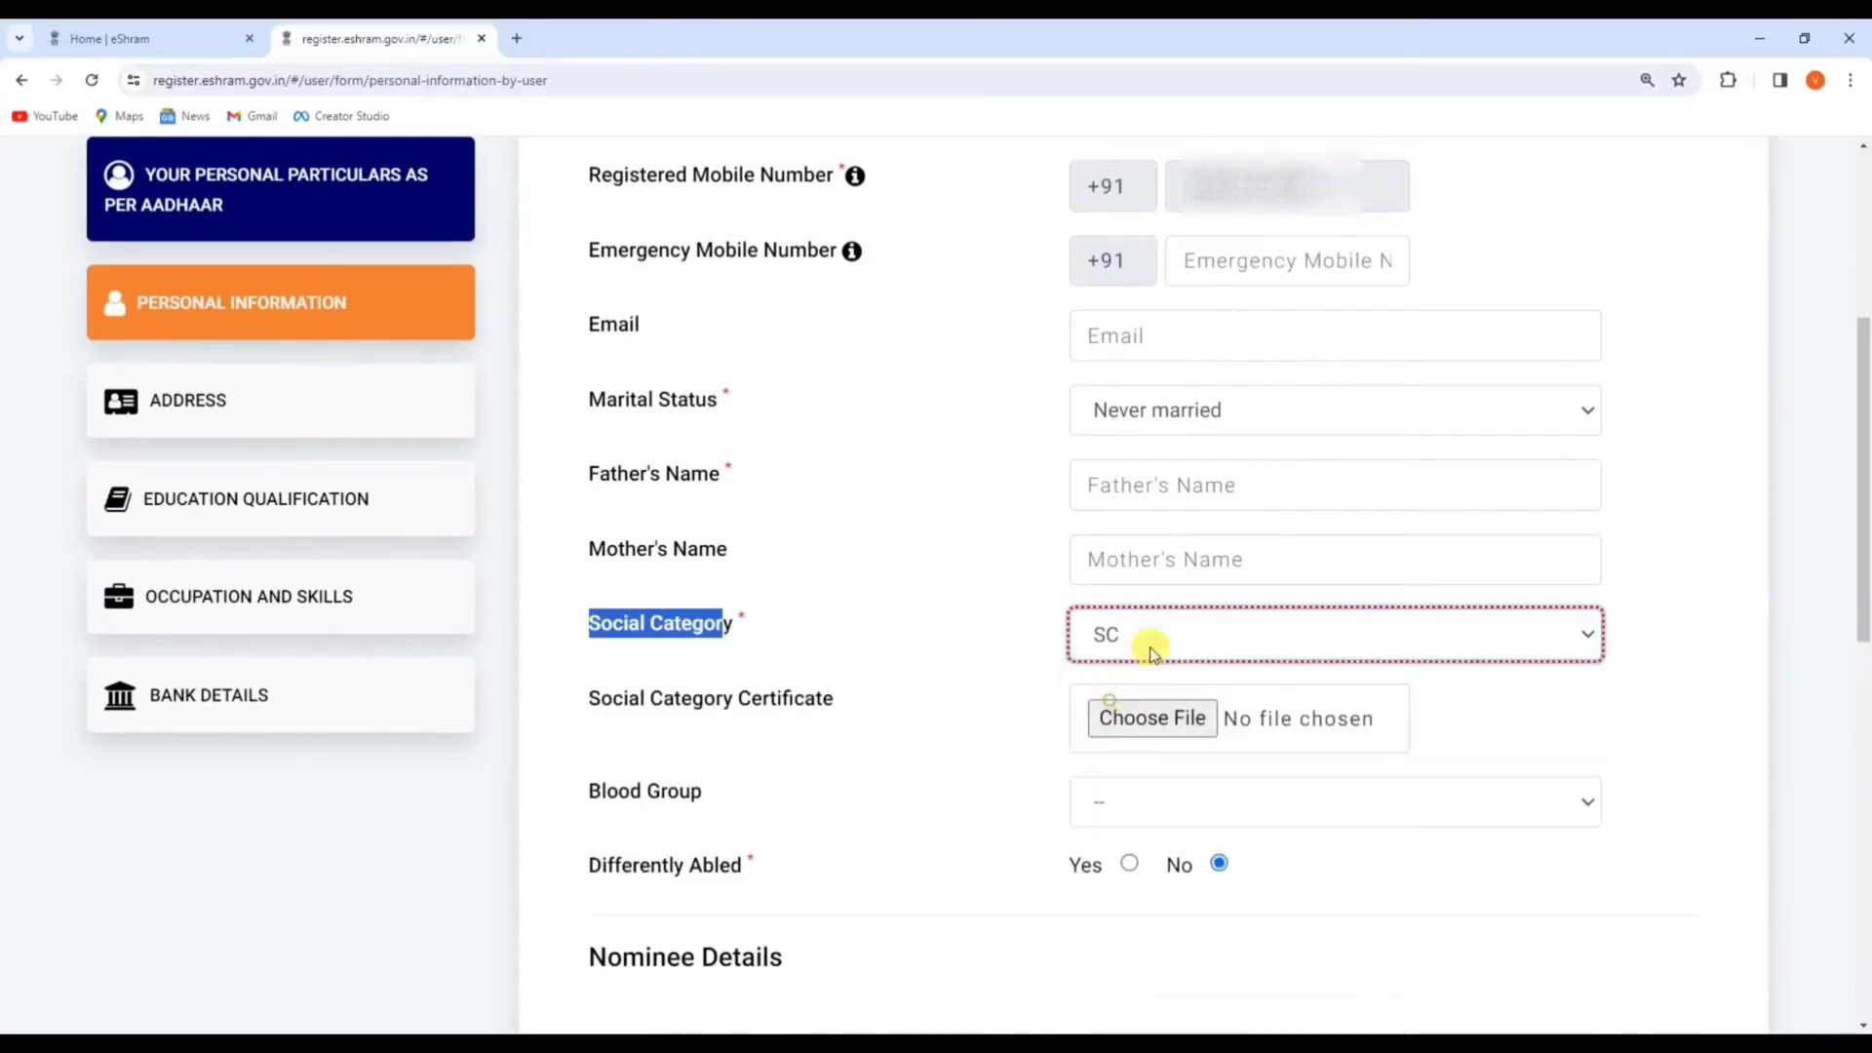
{"action": "left_click", "coordinate": [1056, 641]}
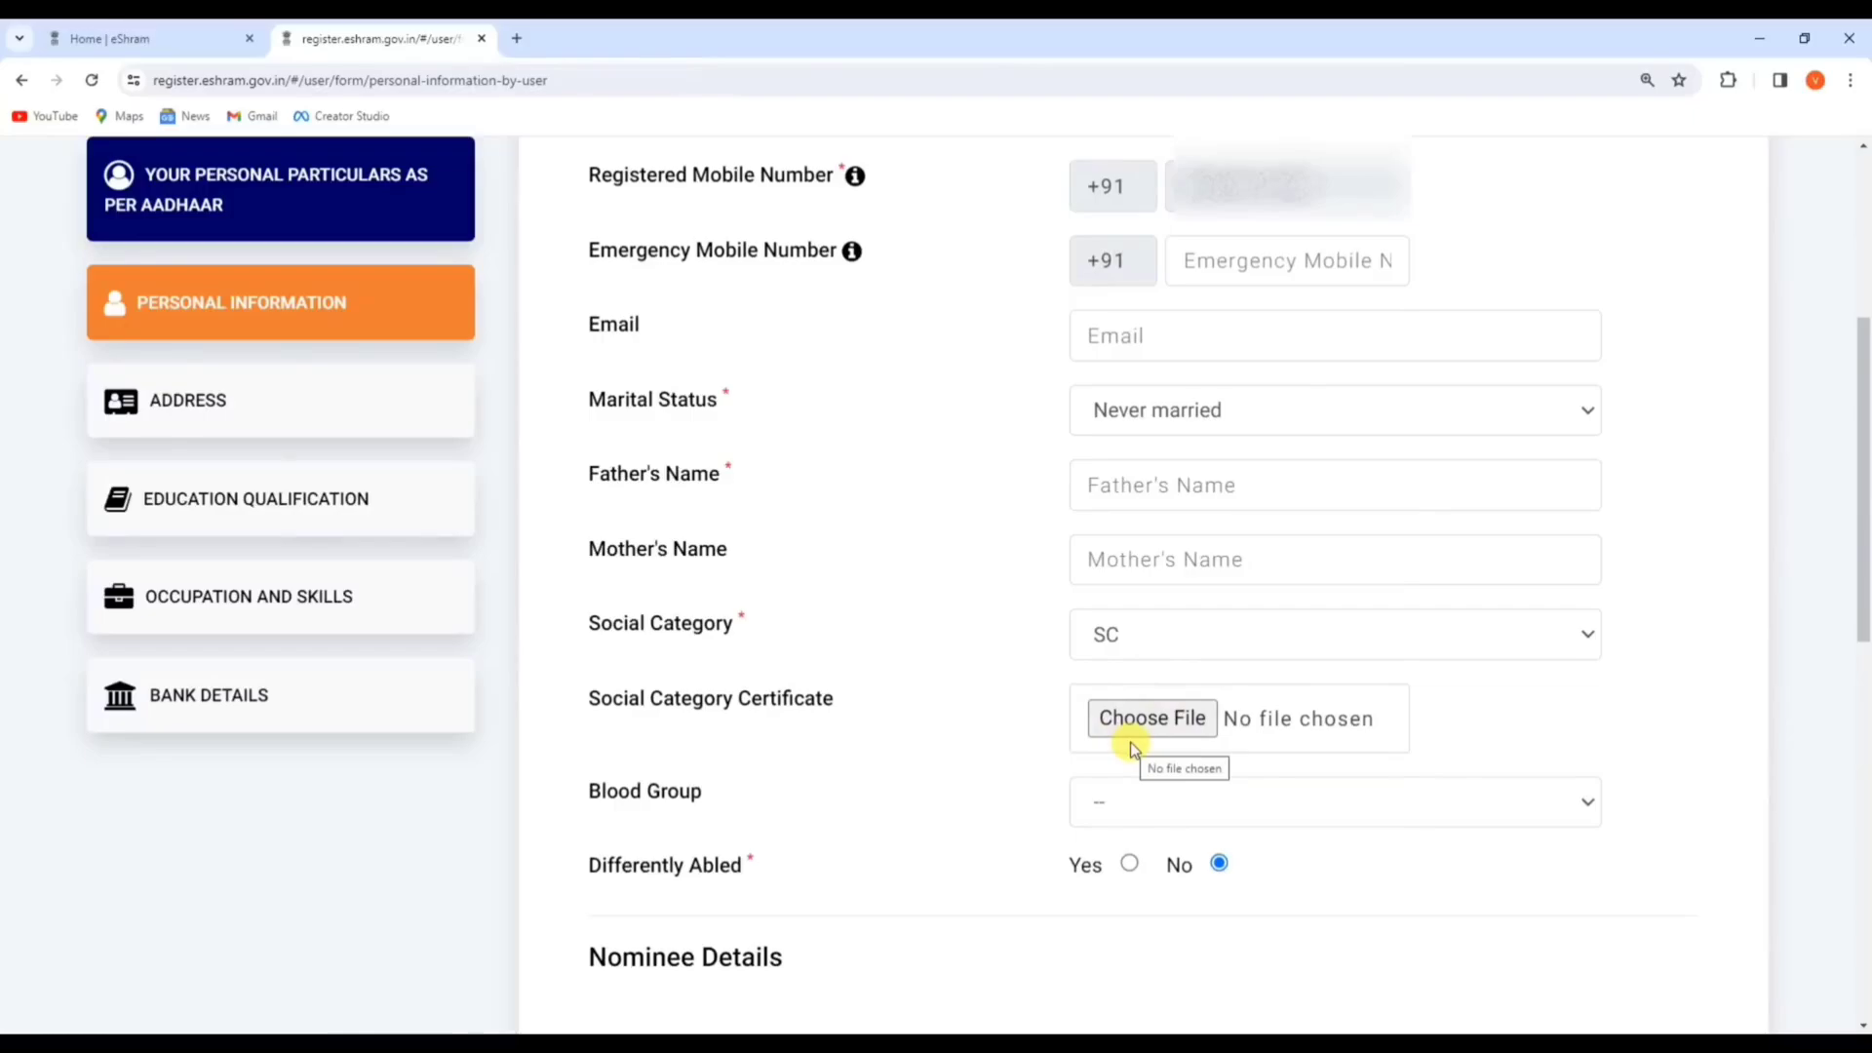
Leave Blood Group unset and keep Differently Abled at No.
{"action": "scroll", "coordinate": [1132, 744], "scroll_direction": "down", "scroll_amount": 1}
{"action": "left_click", "coordinate": [1111, 673]}
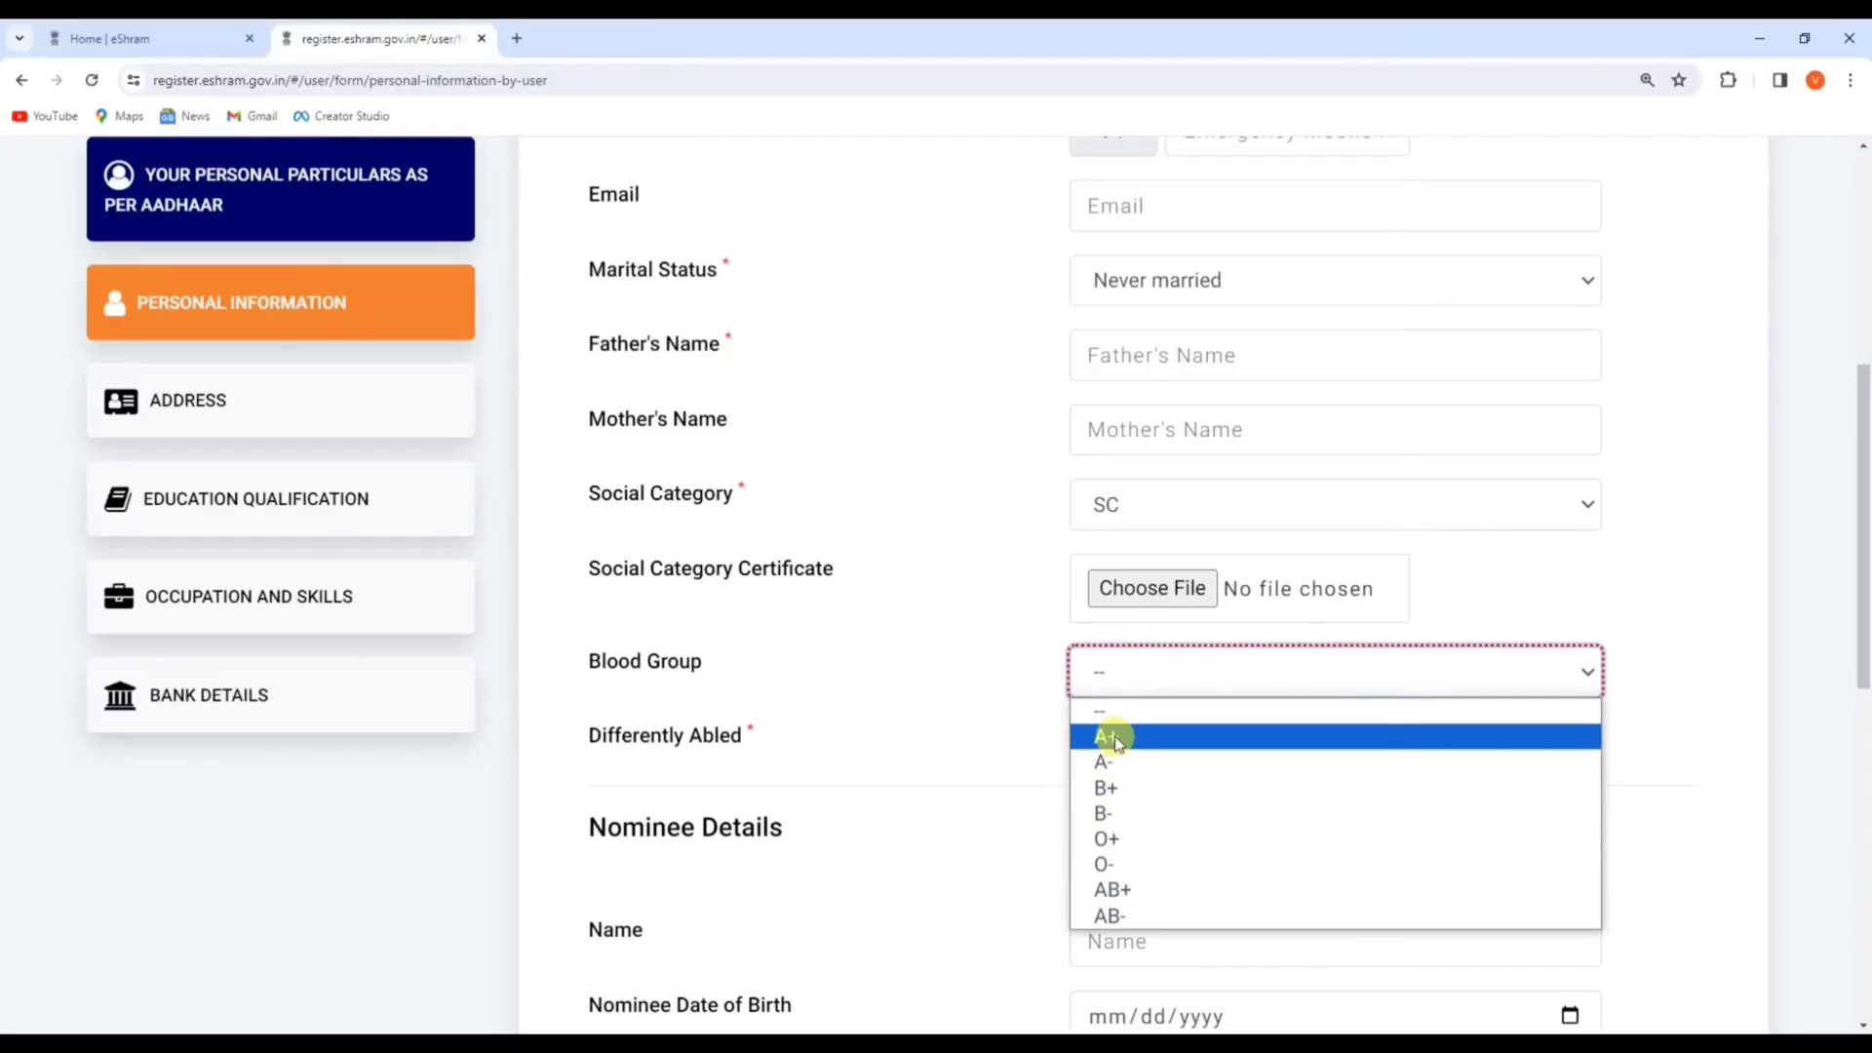
{"action": "left_click", "coordinate": [1106, 709]}
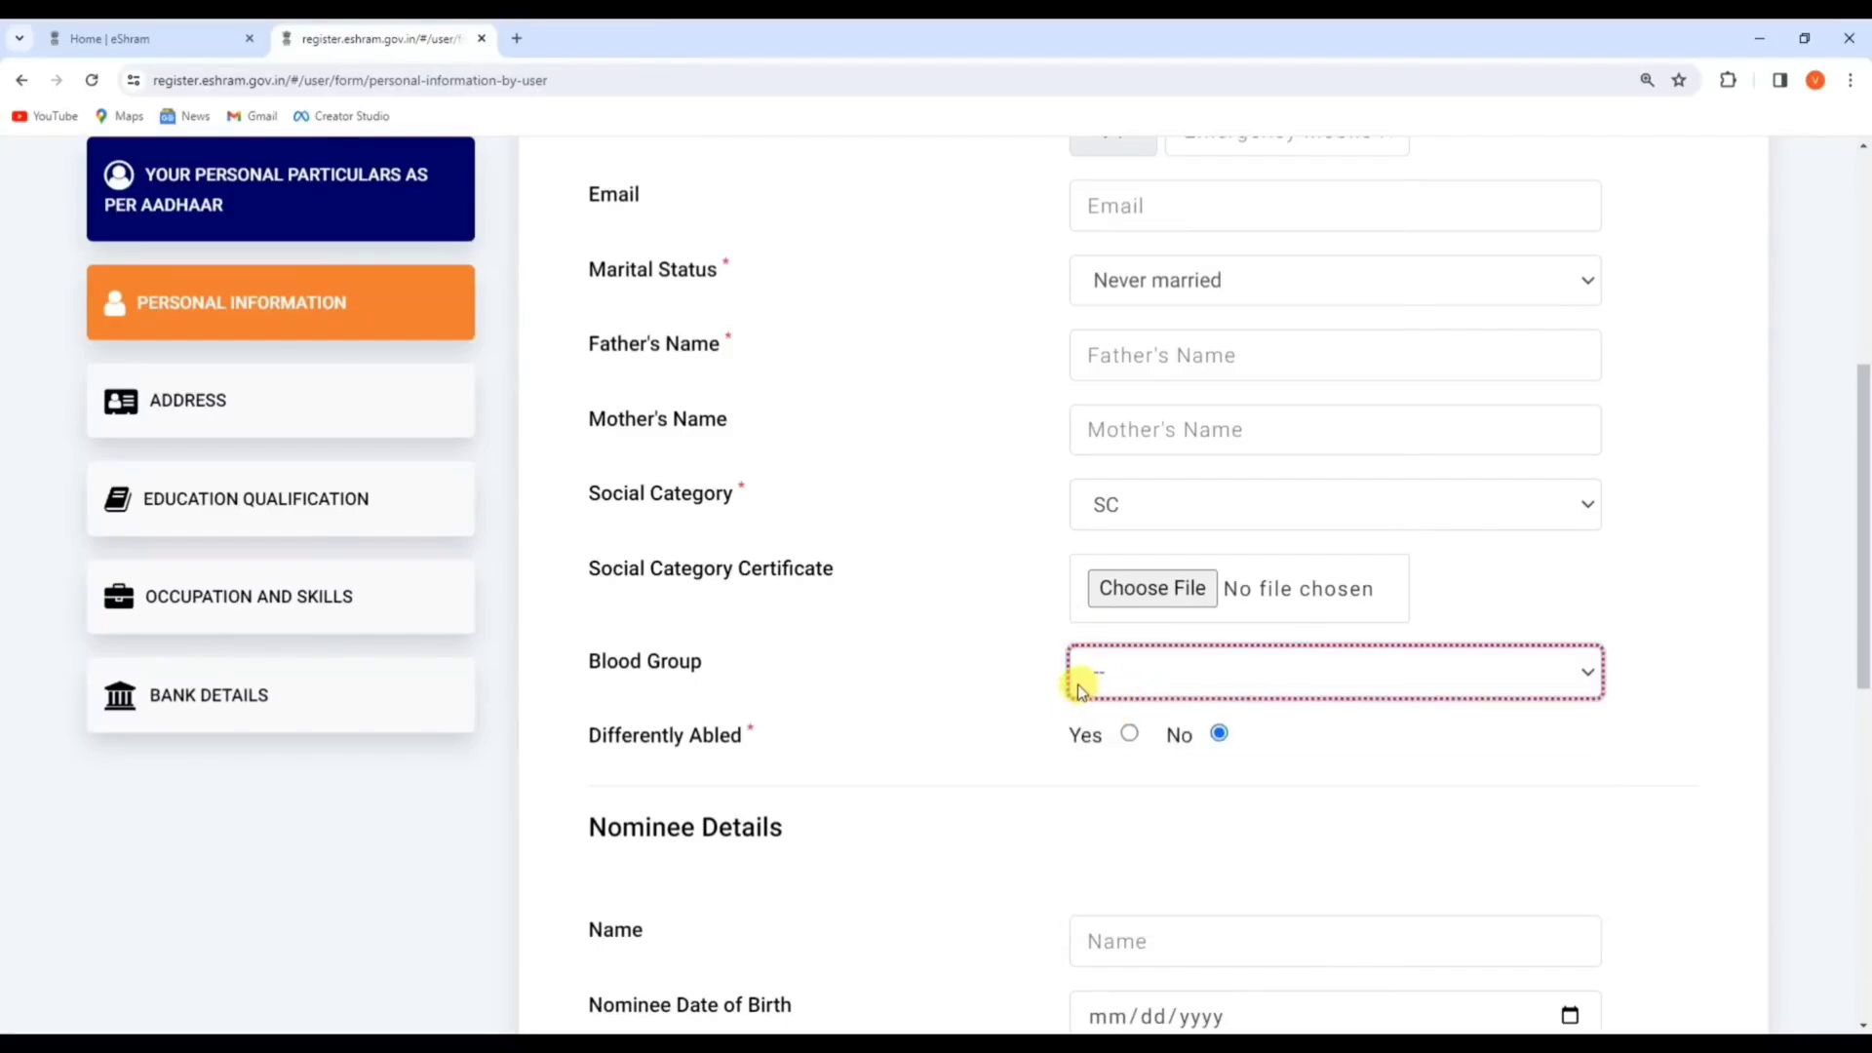
{"action": "left_click", "coordinate": [595, 738]}
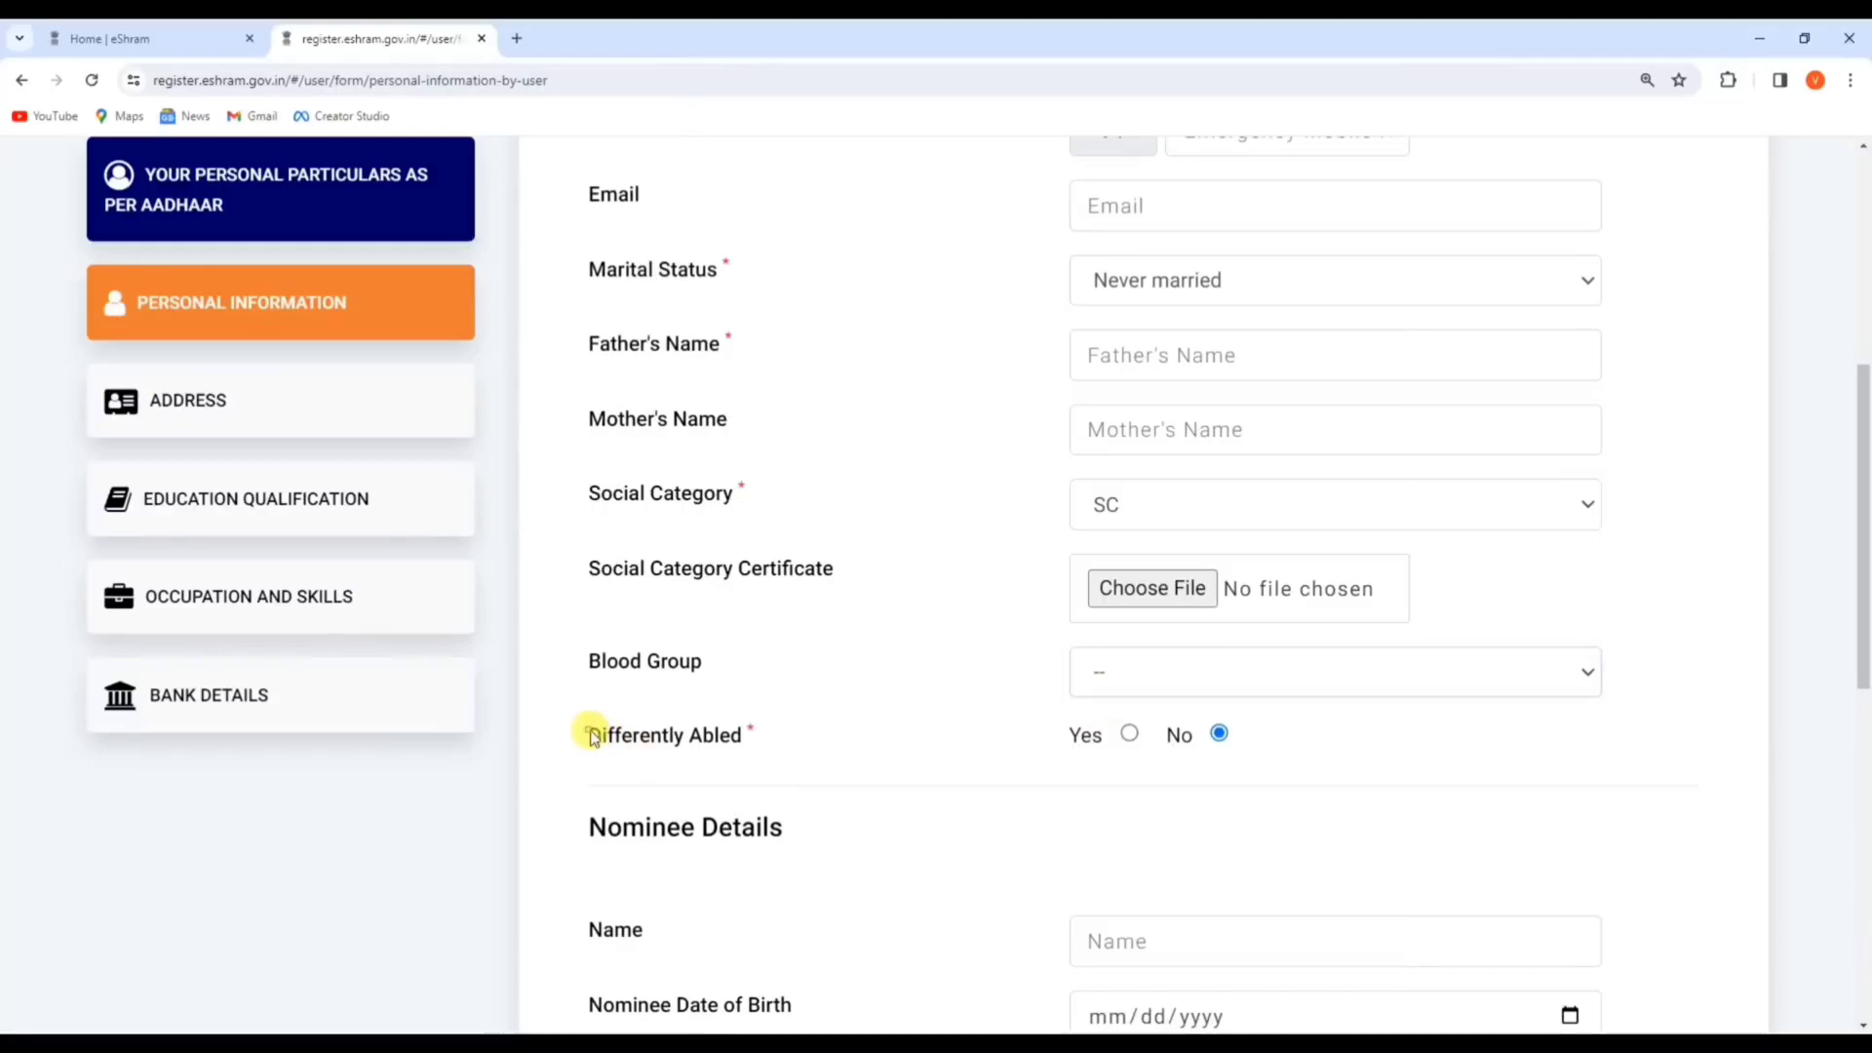
{"action": "left_click_drag", "start_coordinate": [595, 738], "coordinate": [769, 756]}
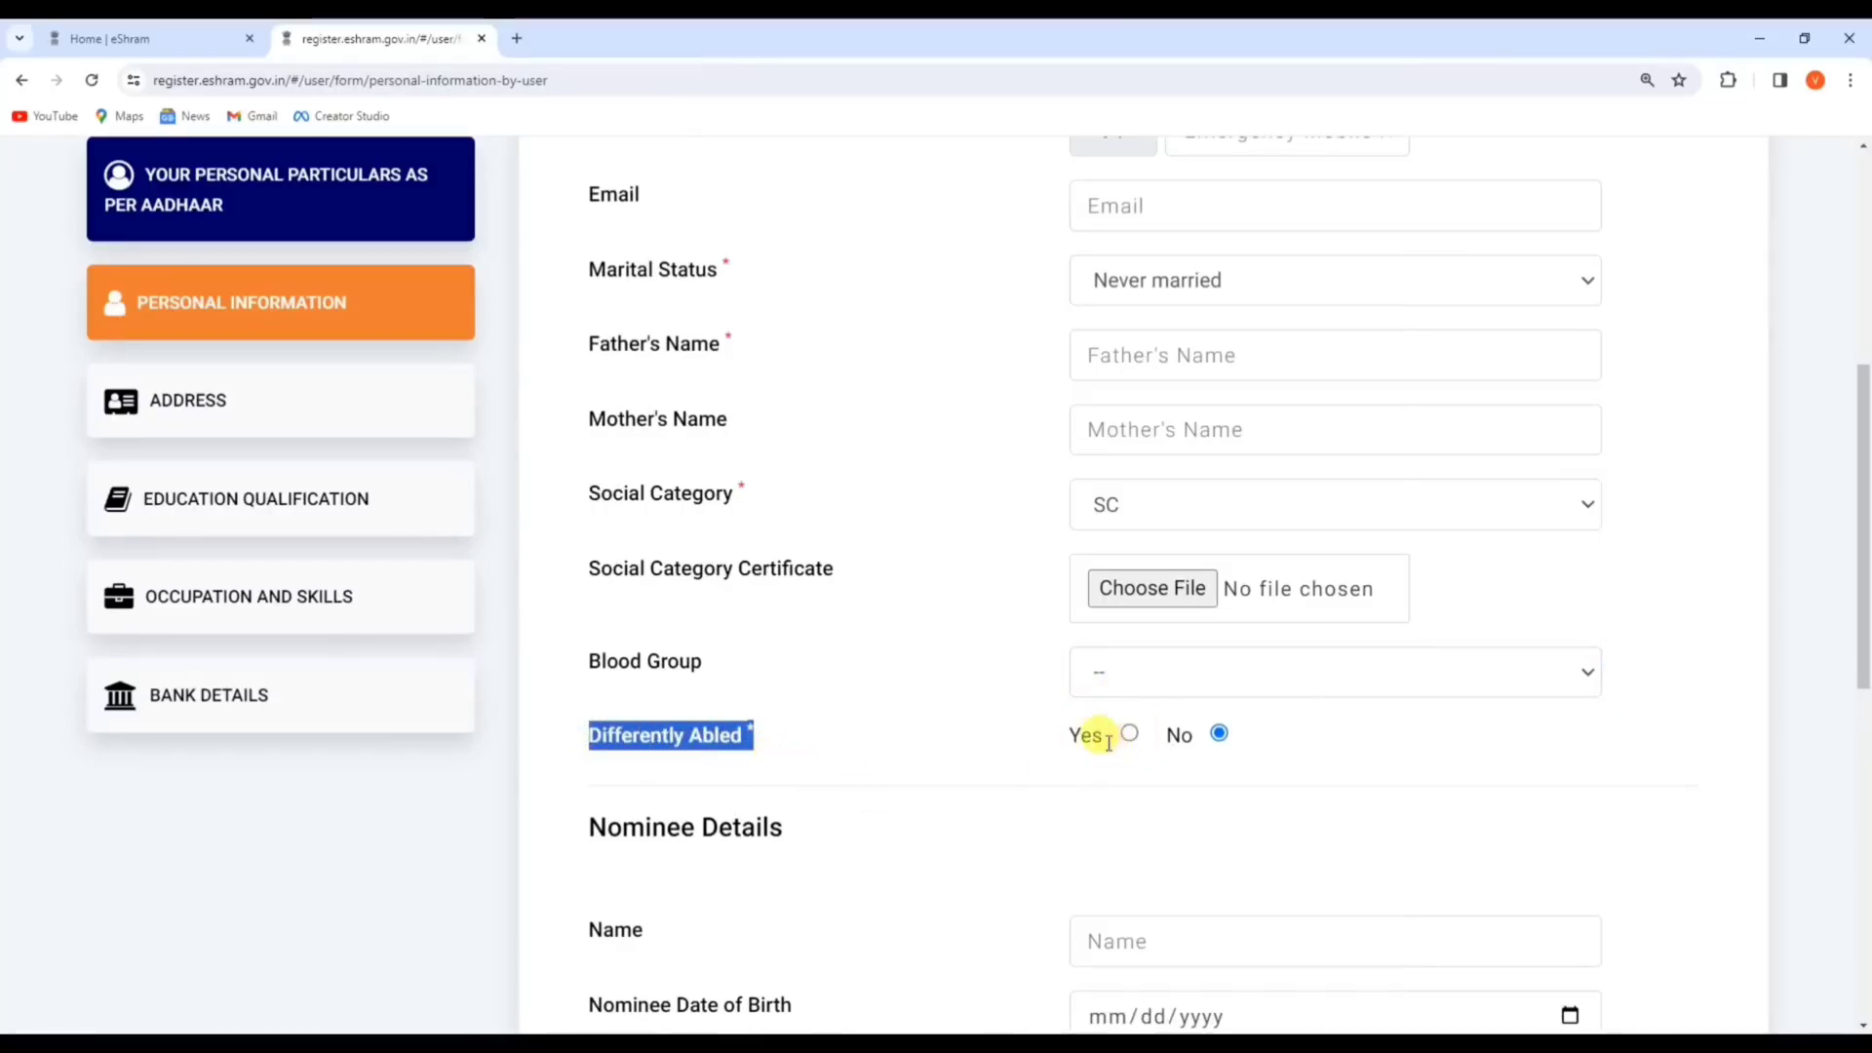
Set the nominee's date of birth to 03/11/2024 and the nominee's gender to Male.
{"action": "left_click", "coordinate": [1190, 775]}
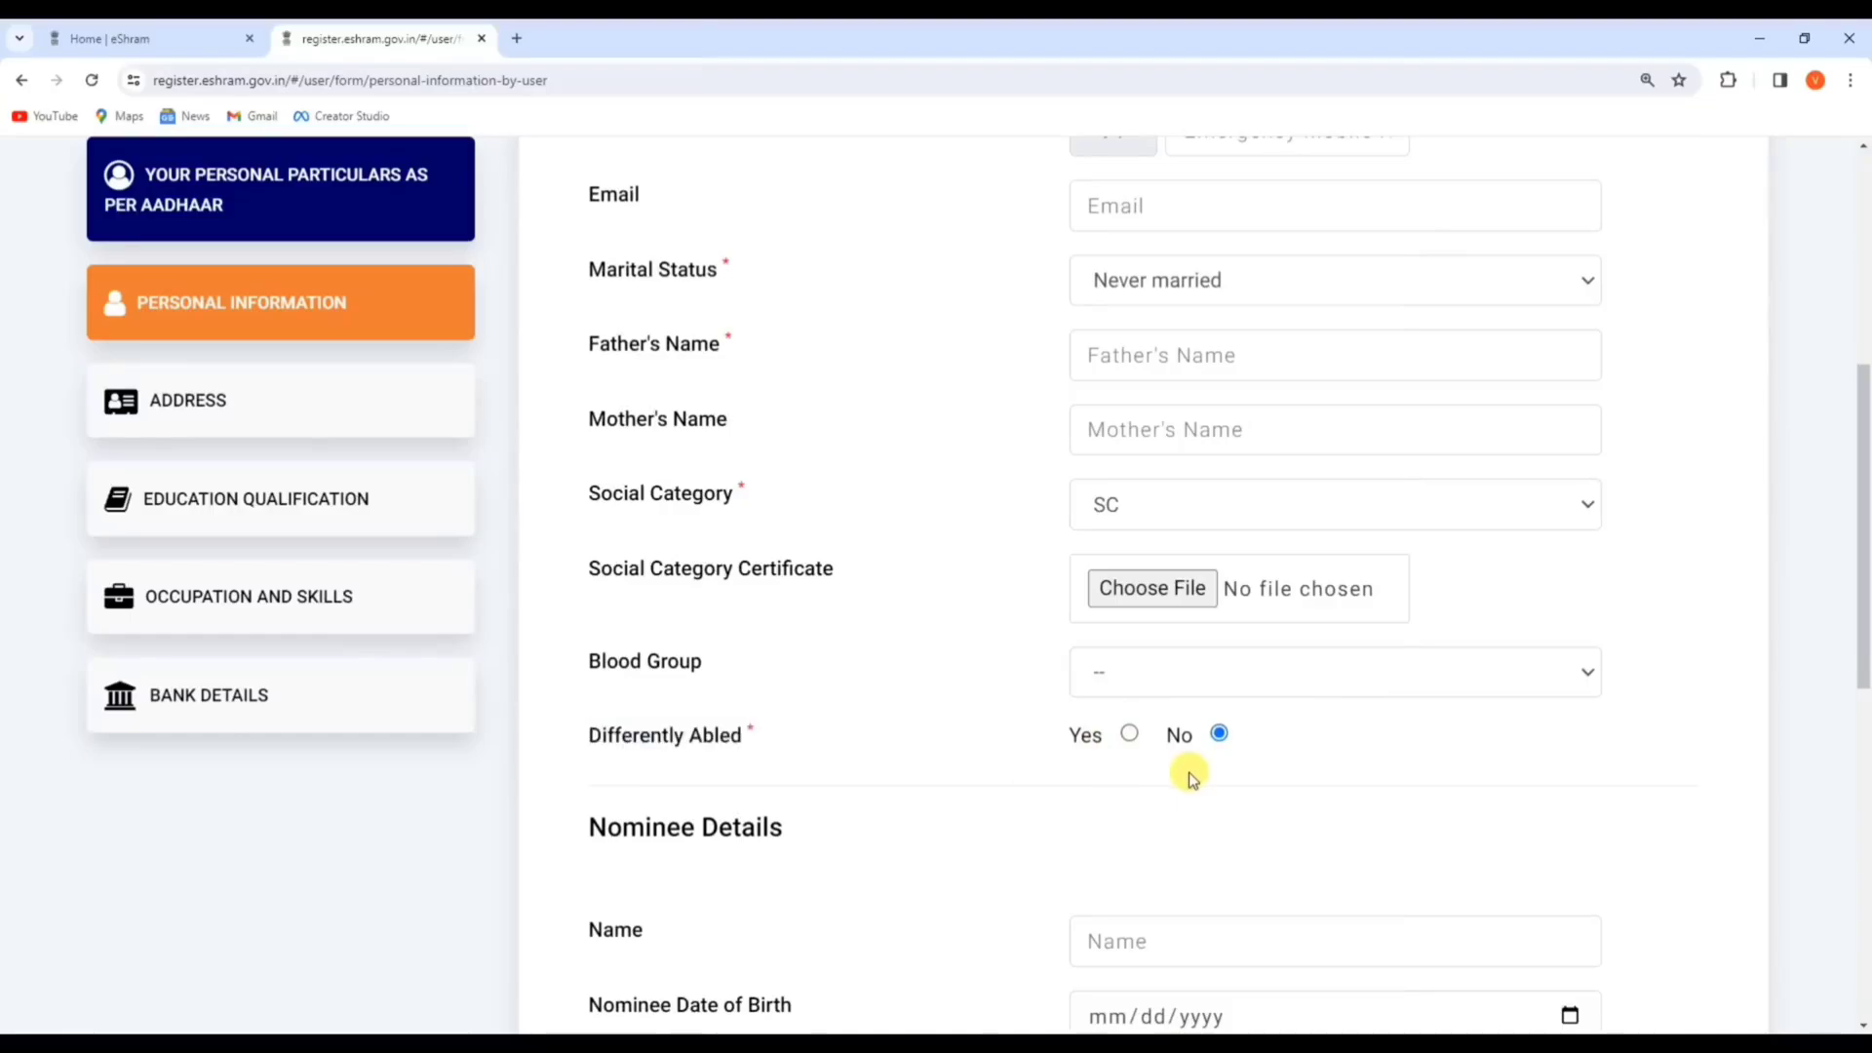
{"action": "scroll", "coordinate": [1190, 772], "scroll_direction": "down", "scroll_amount": 3}
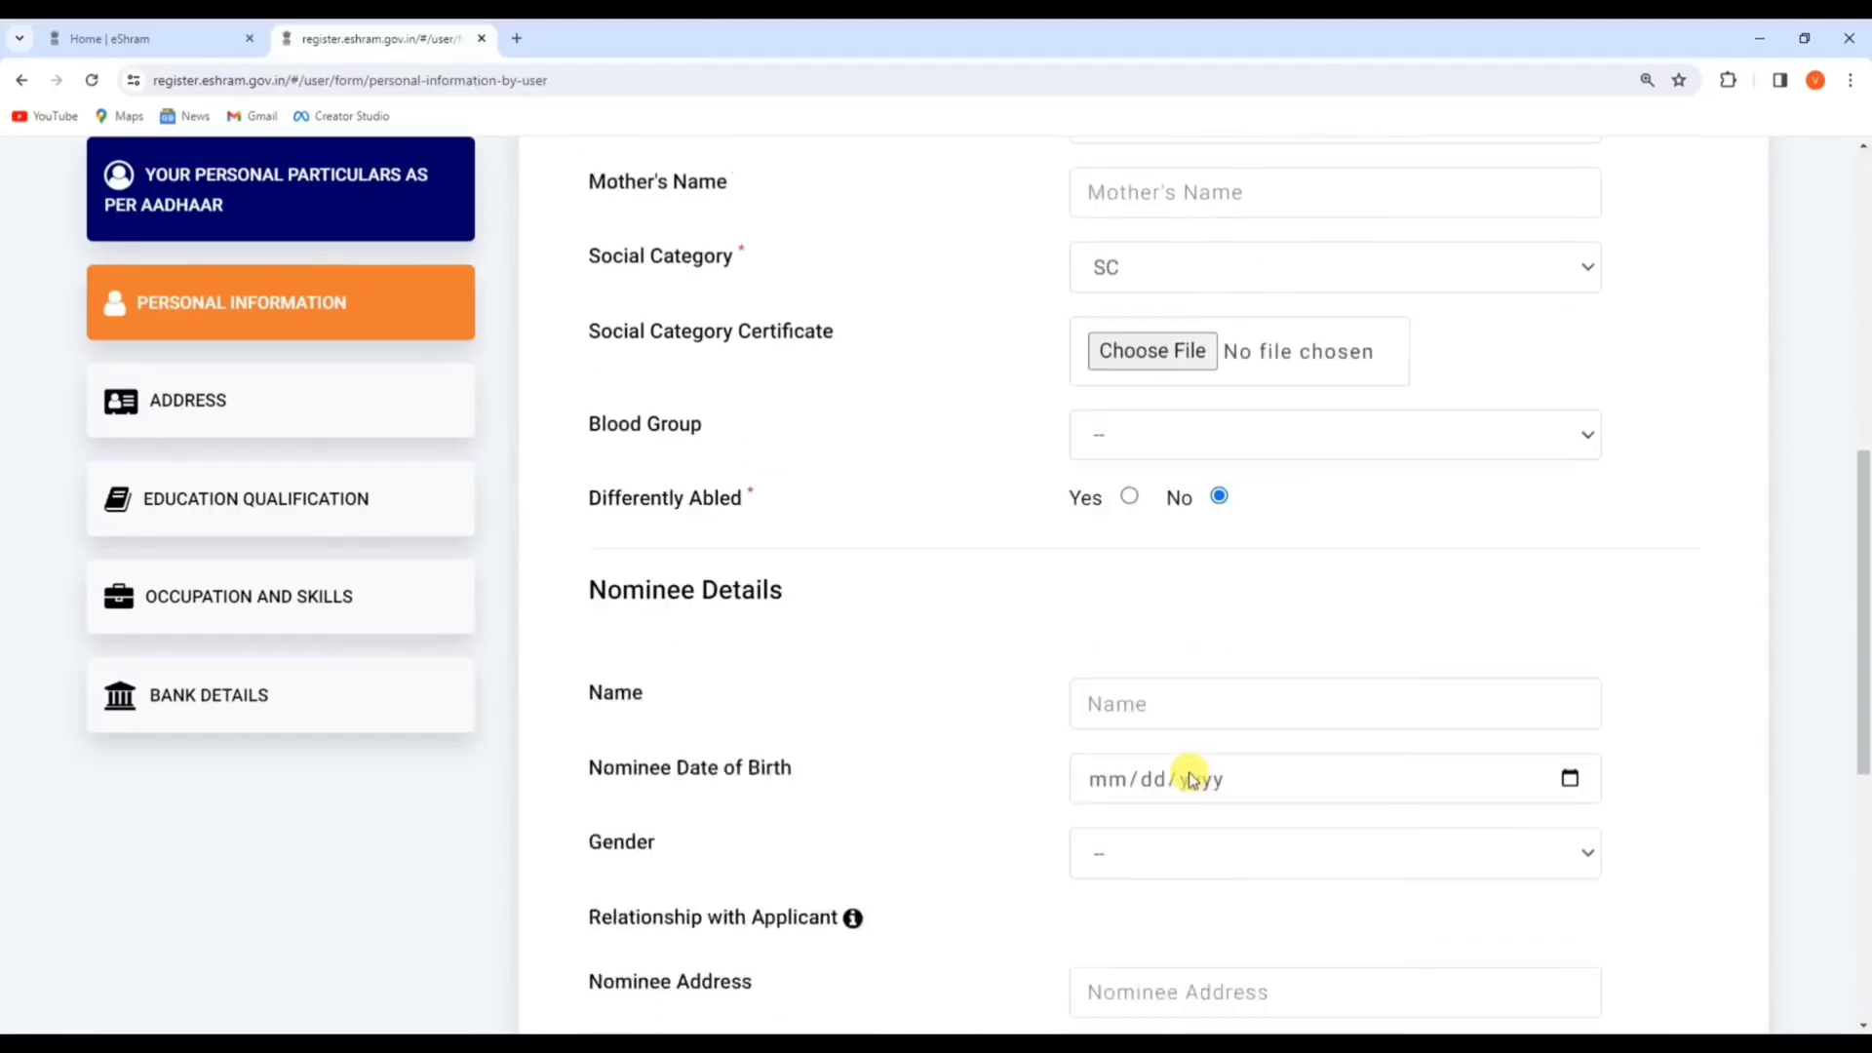
{"action": "left_click_drag", "start_coordinate": [597, 514], "coordinate": [790, 518]}
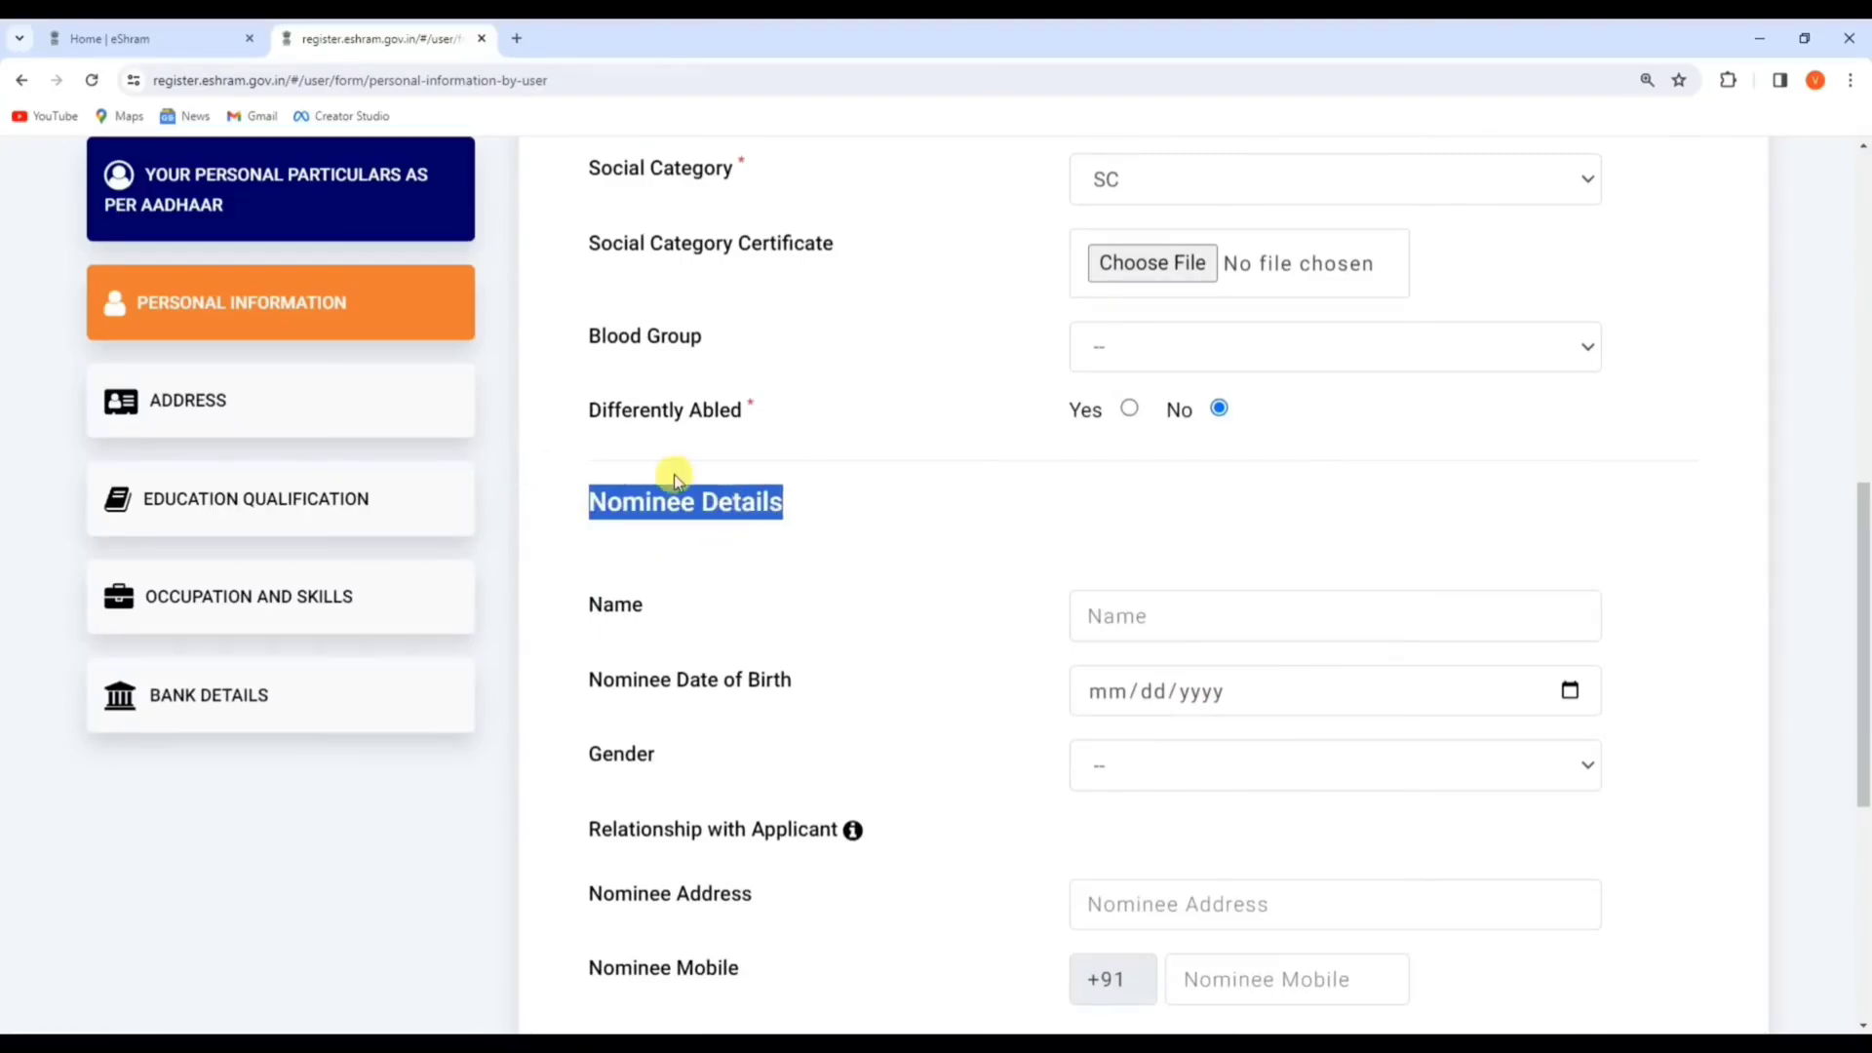
{"action": "left_click", "coordinate": [680, 532]}
{"action": "left_click", "coordinate": [1134, 610]}
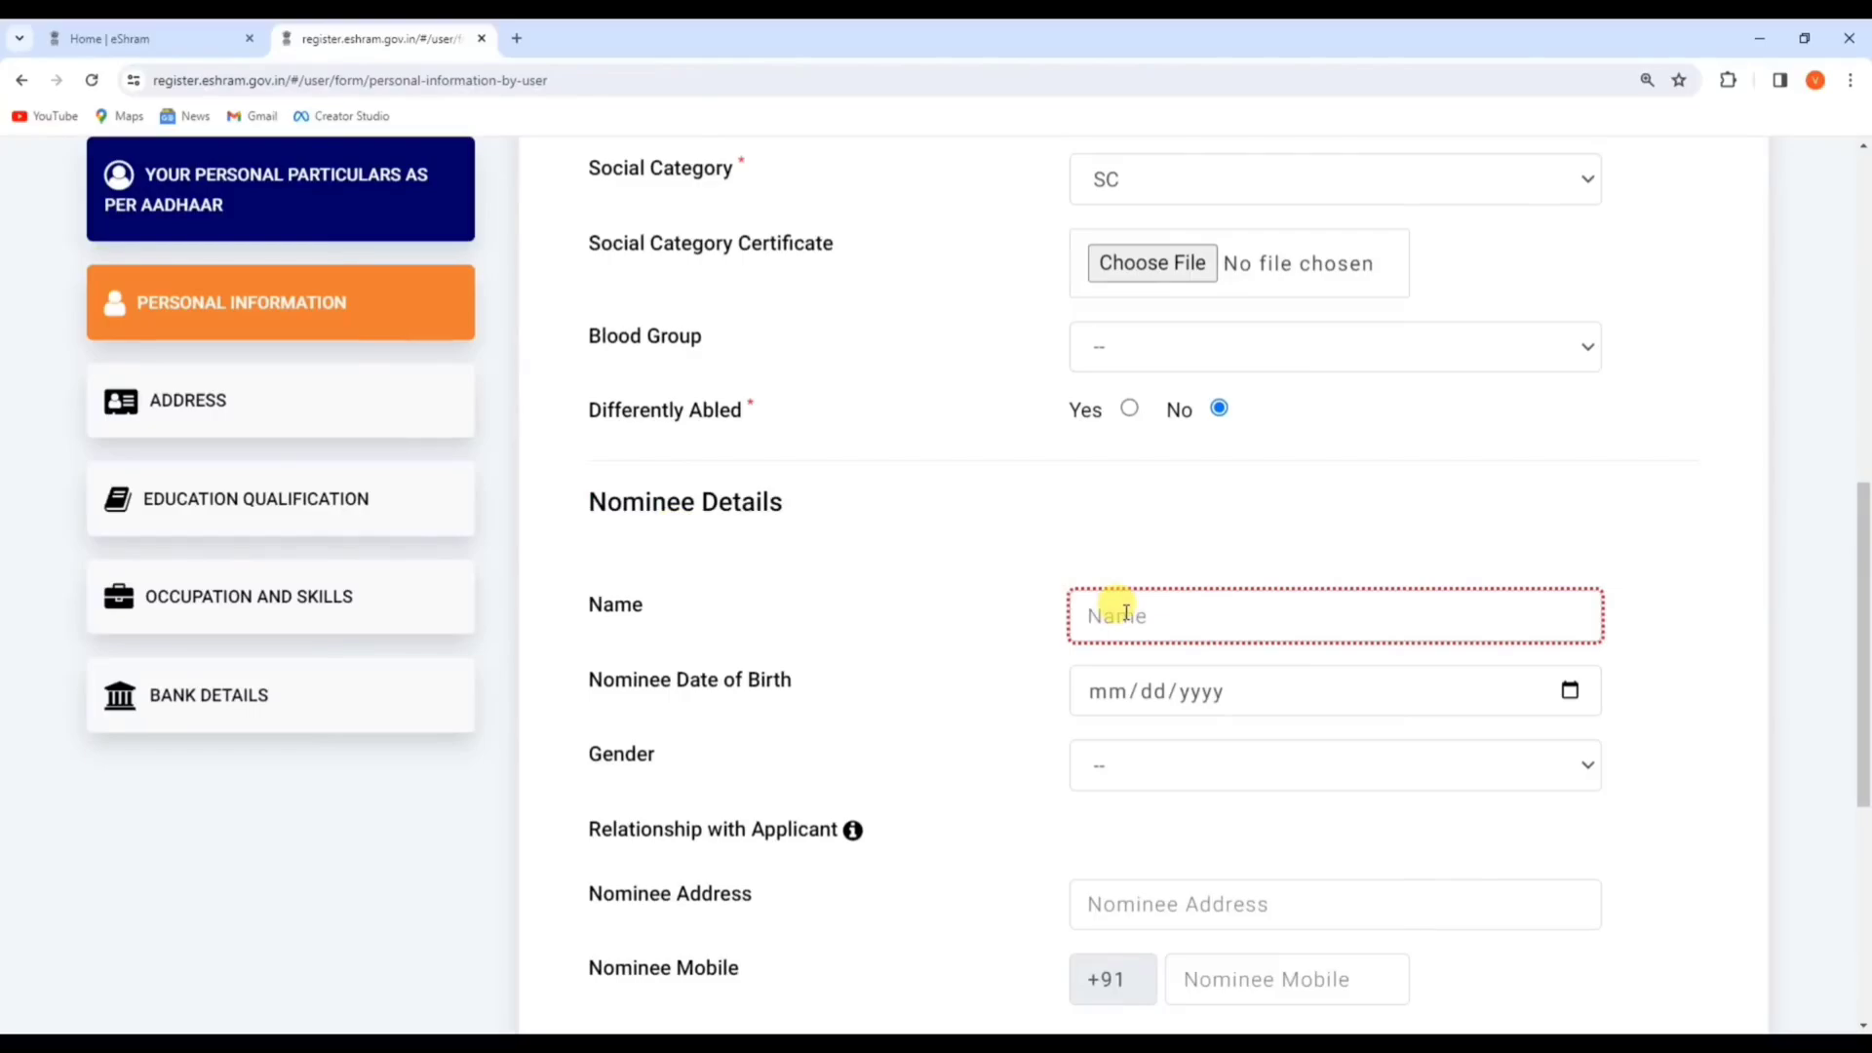
{"action": "left_click", "coordinate": [1111, 690]}
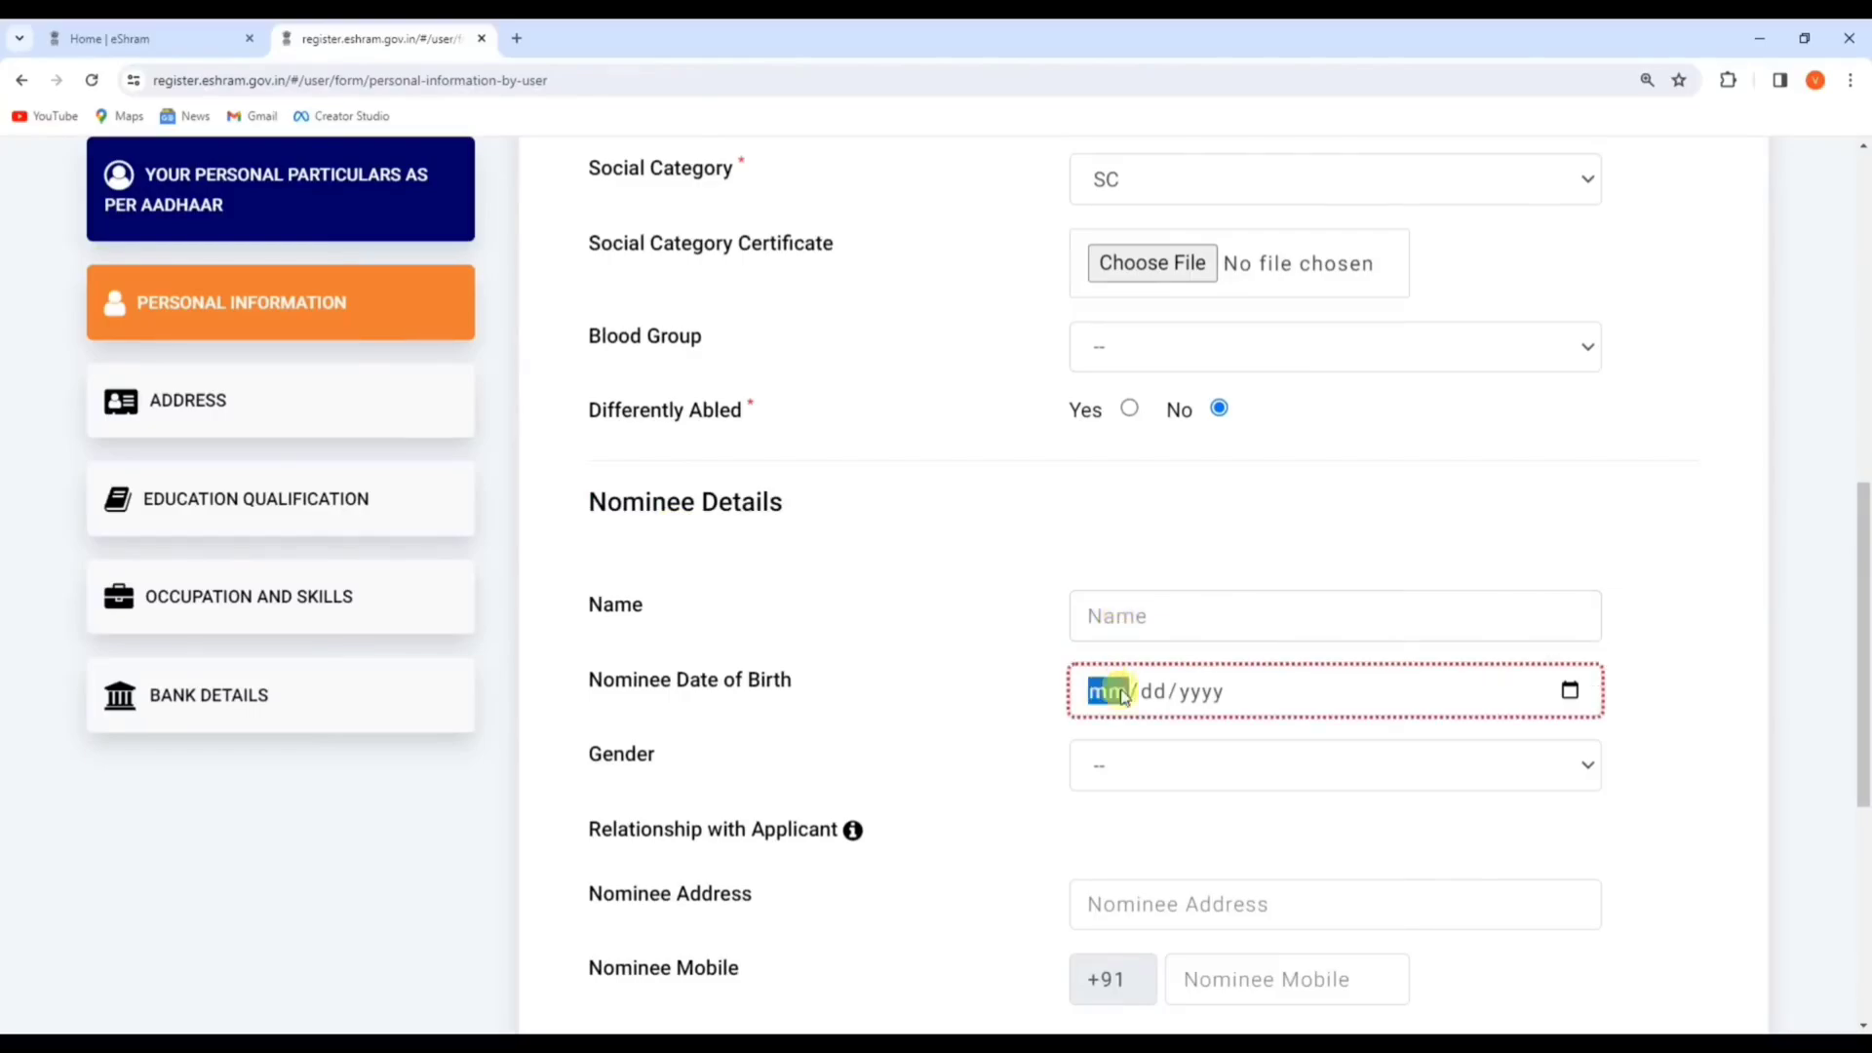
{"action": "left_click", "coordinate": [1572, 692]}
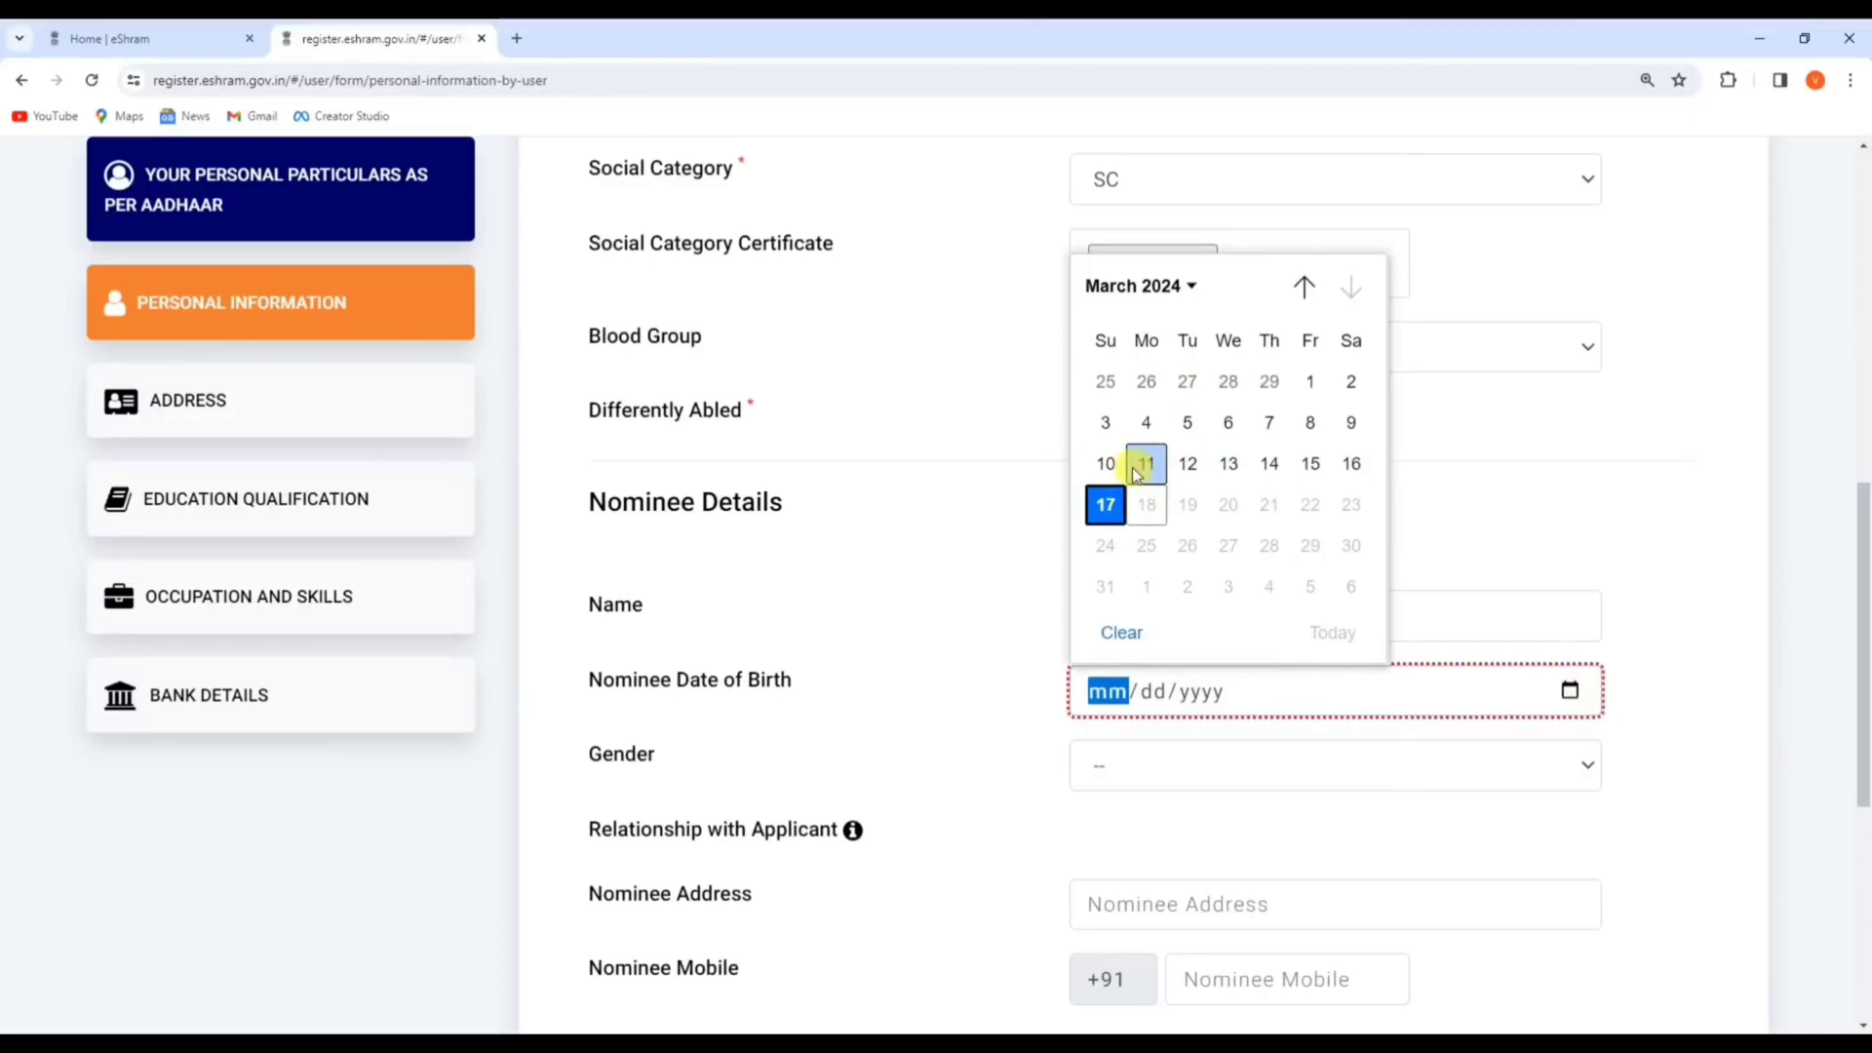
{"action": "left_click", "coordinate": [1143, 466]}
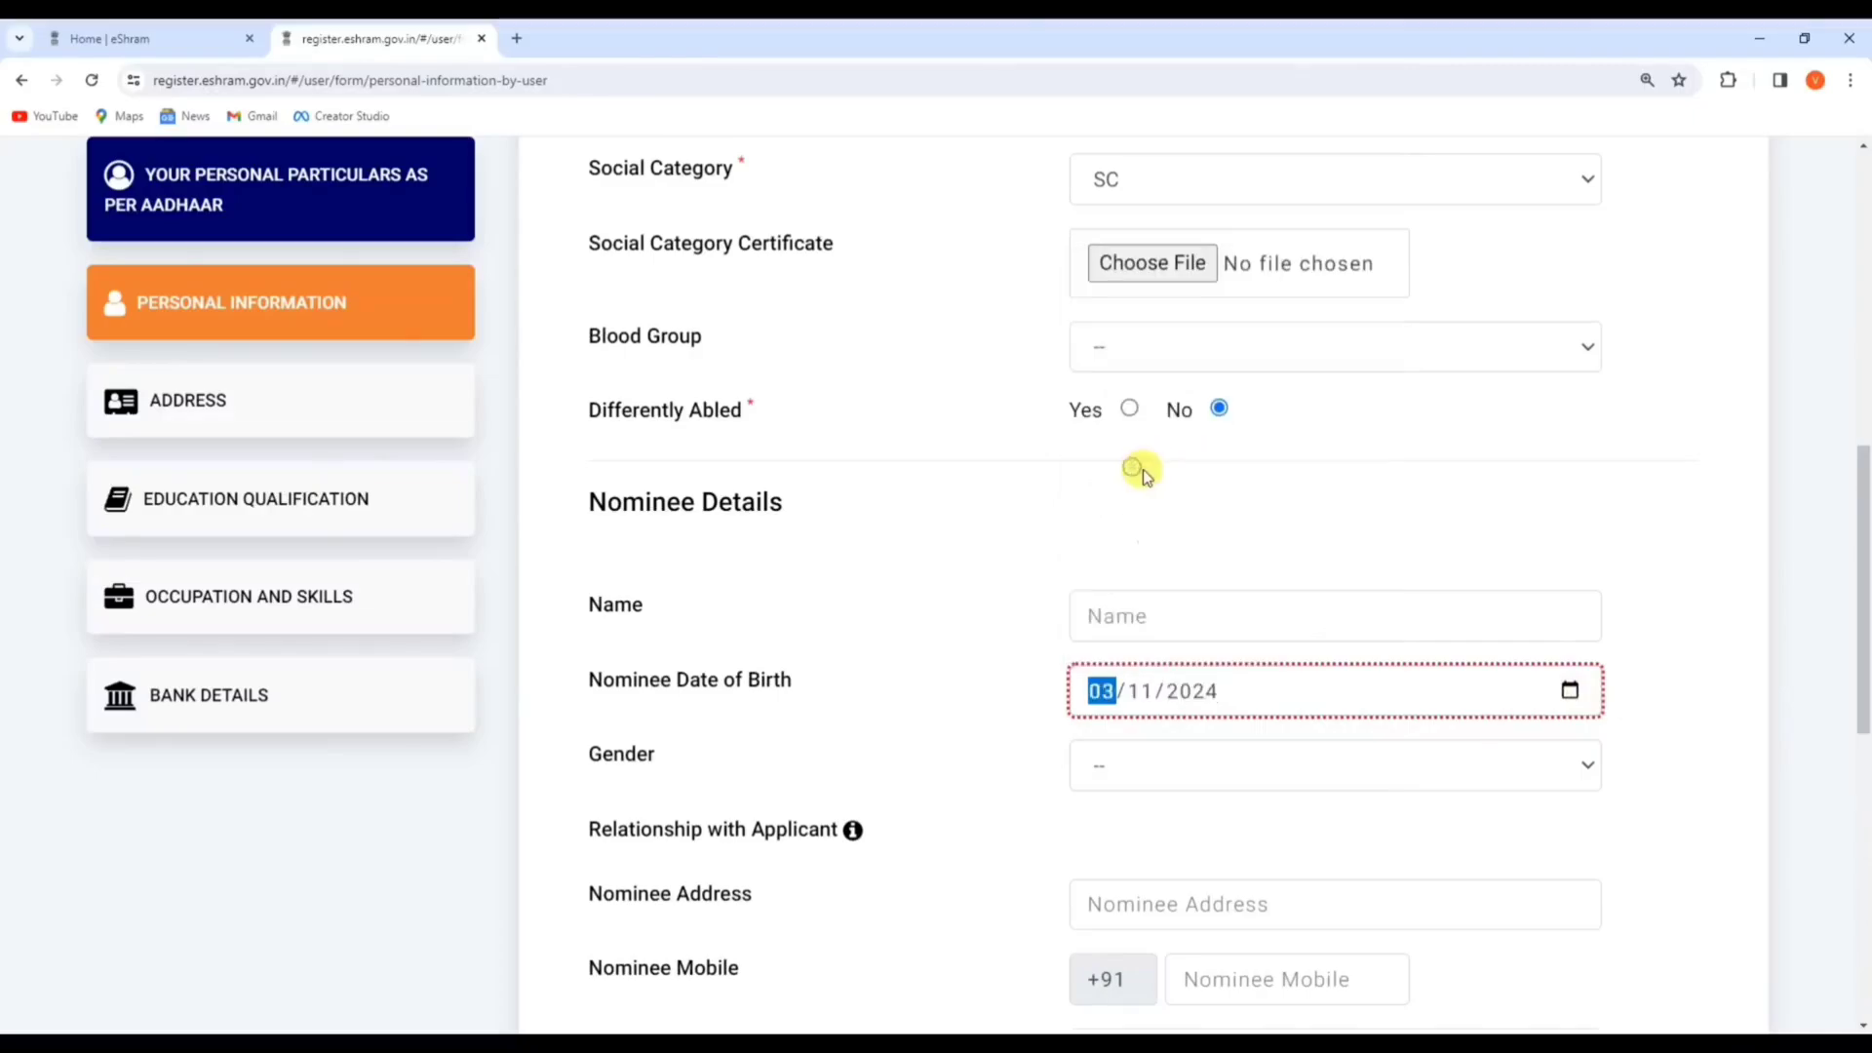
{"action": "left_click", "coordinate": [1050, 712]}
{"action": "left_click", "coordinate": [1150, 764]}
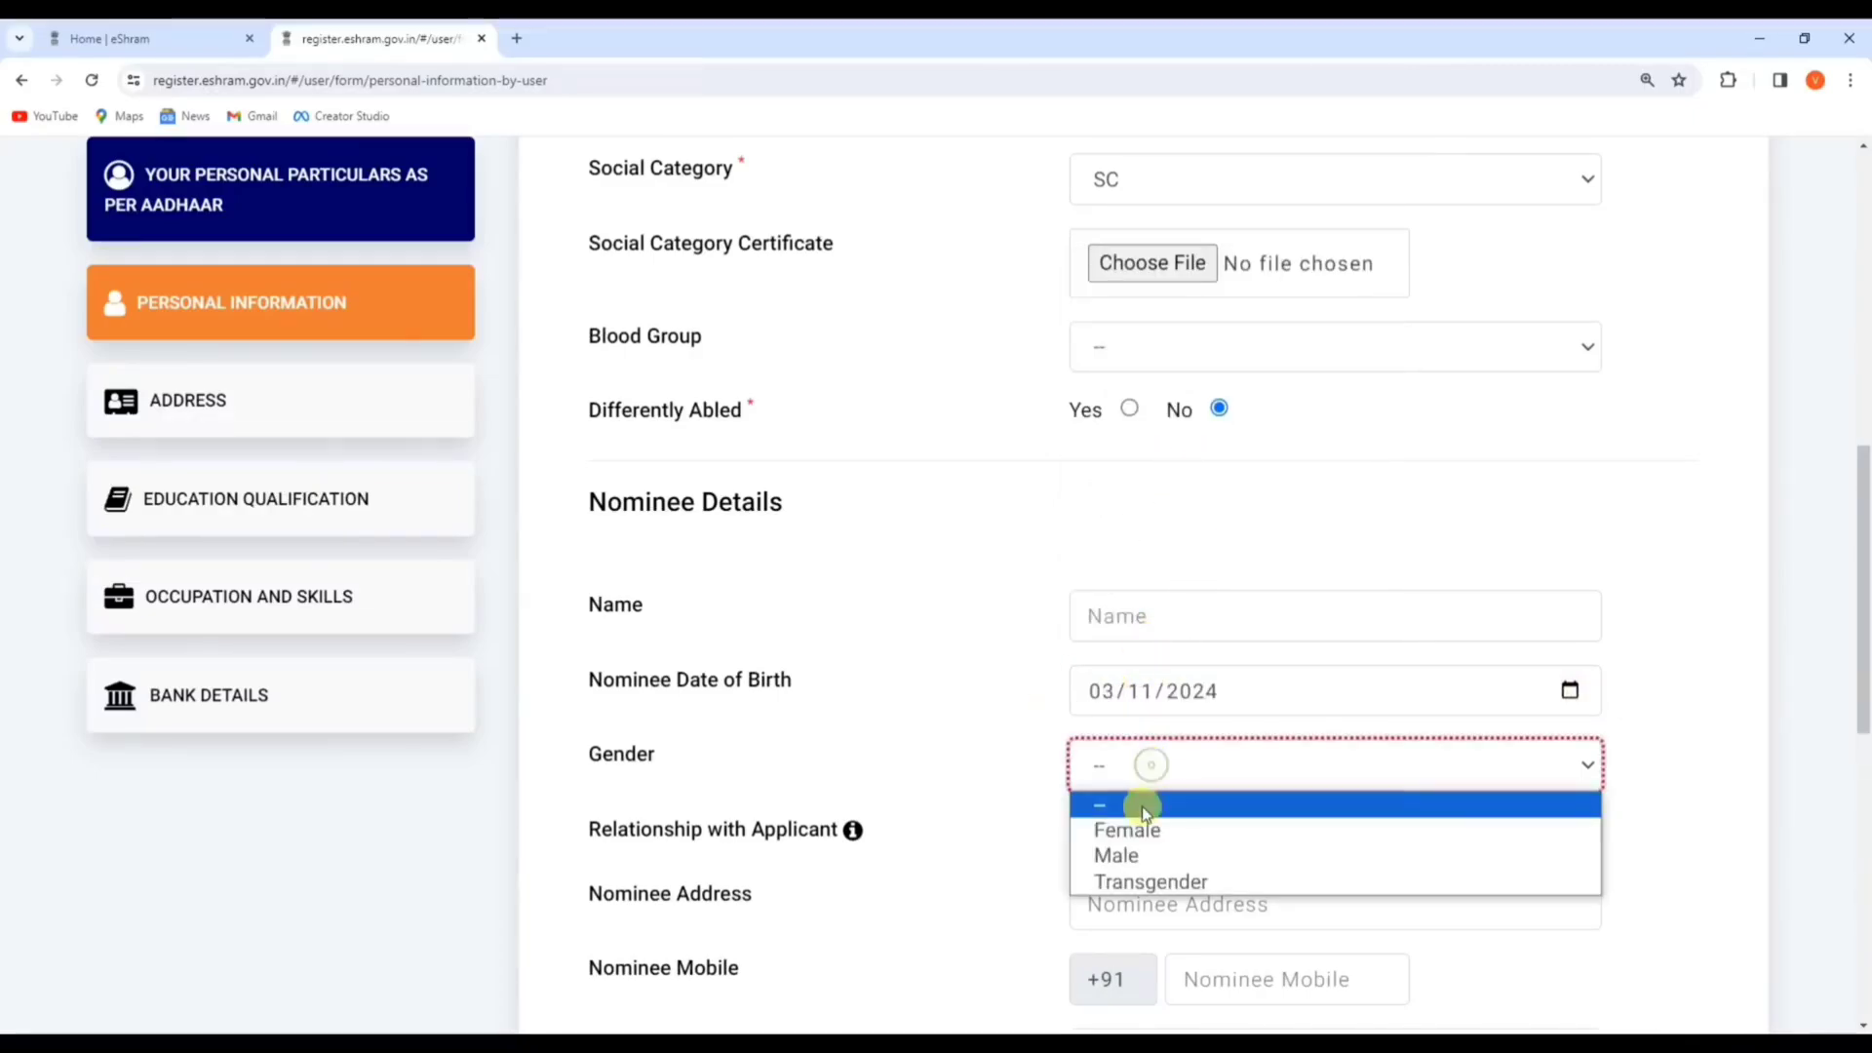
{"action": "left_click", "coordinate": [1132, 860]}
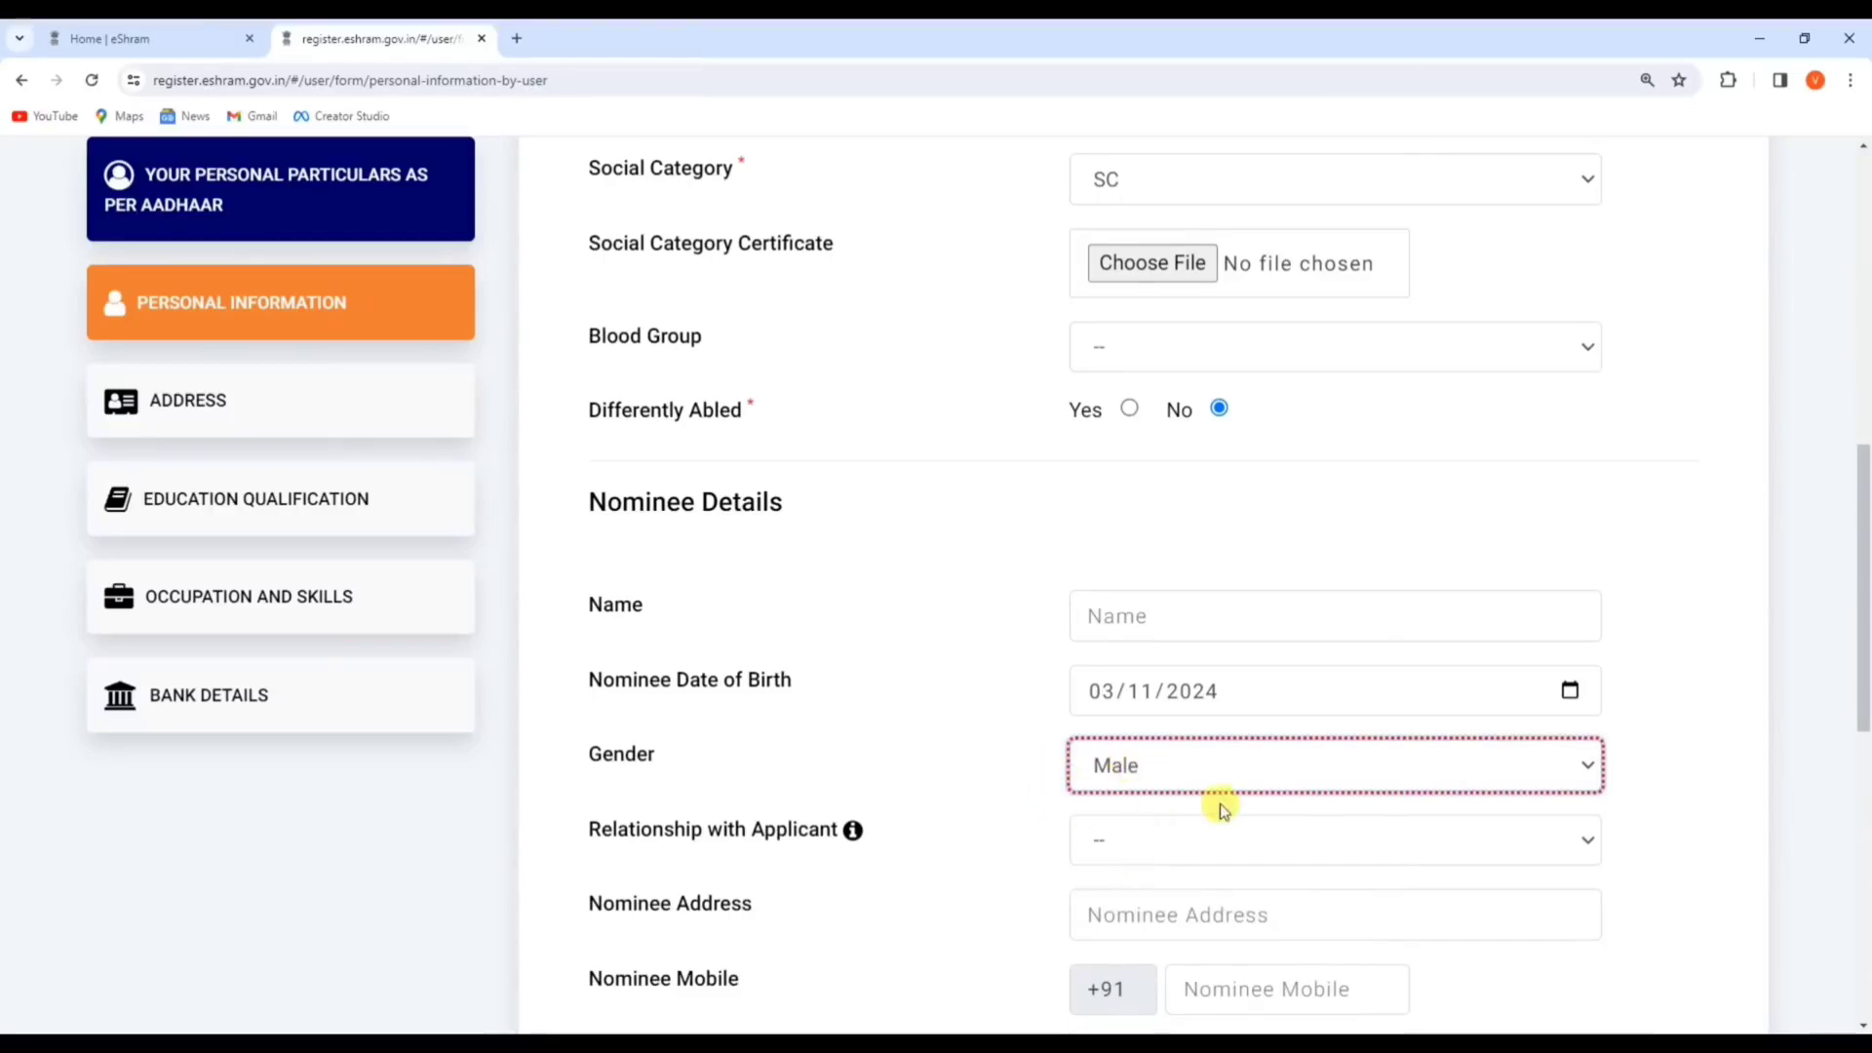
{"action": "scroll", "coordinate": [1121, 772], "scroll_direction": "down", "scroll_amount": 1}
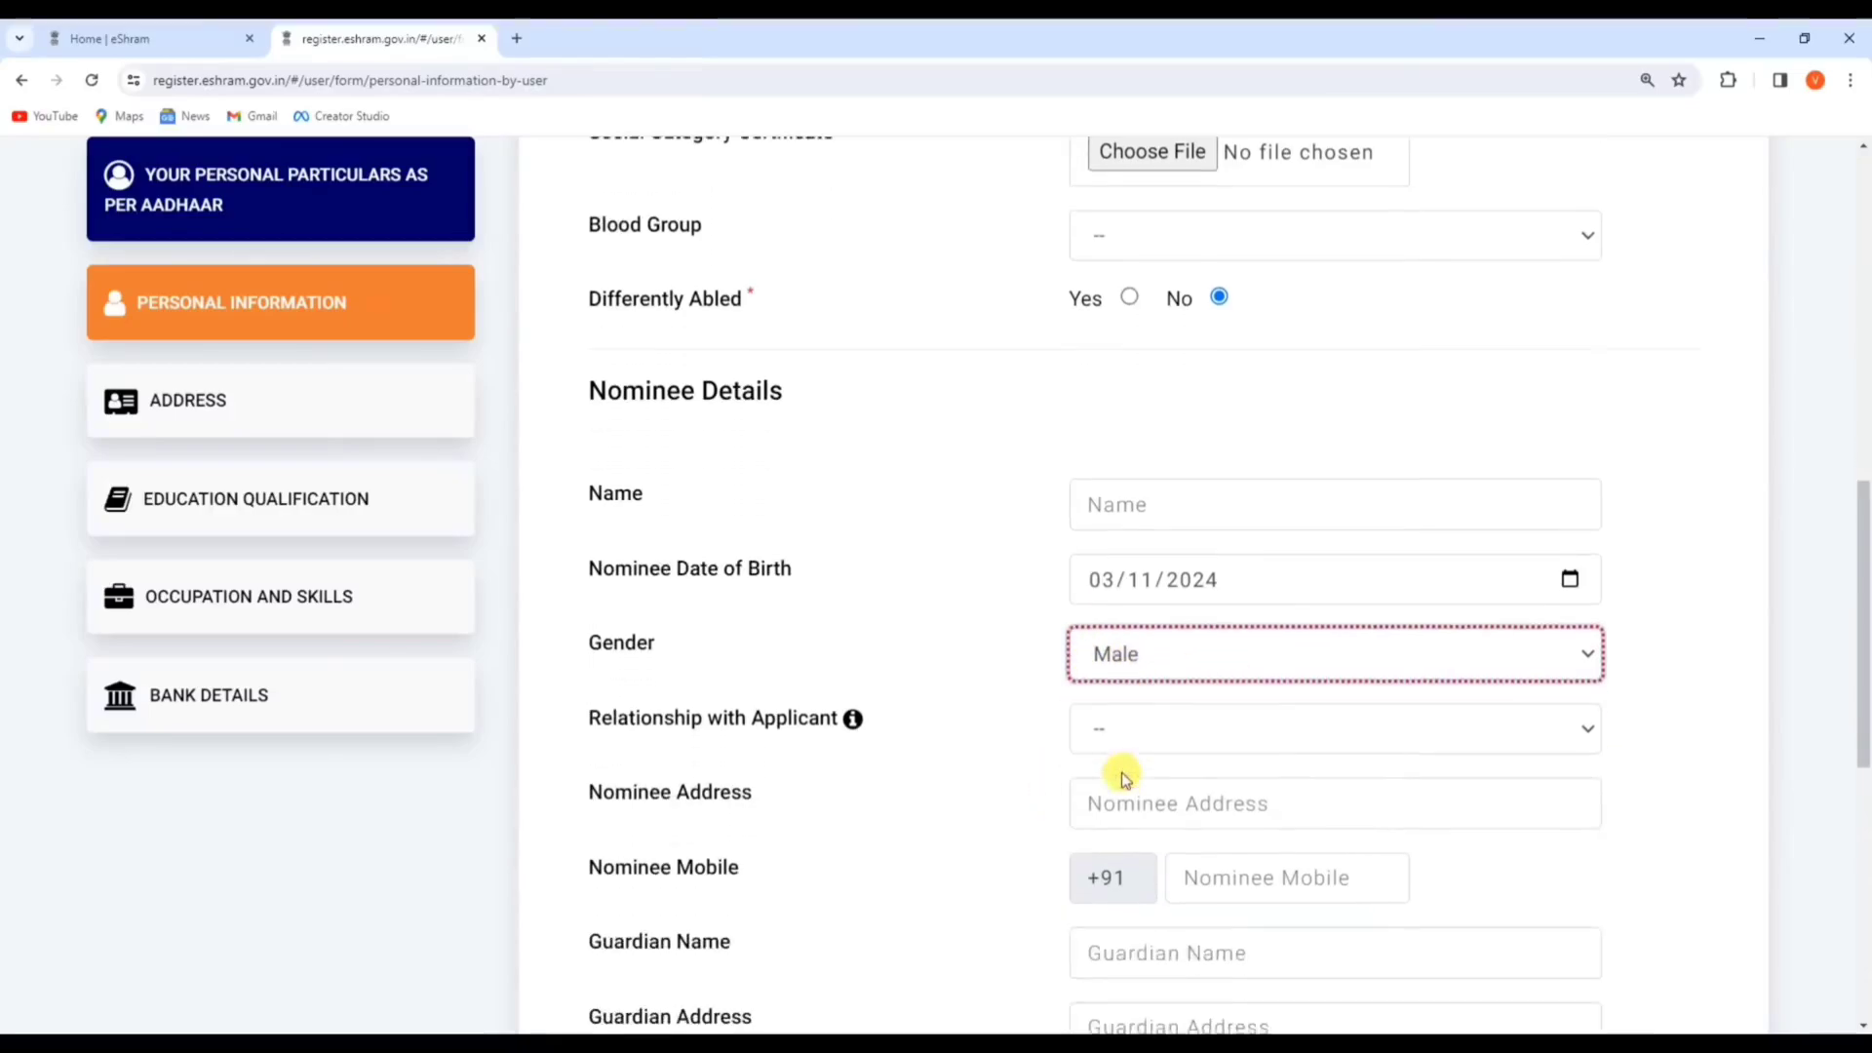
{"action": "left_click", "coordinate": [1113, 713]}
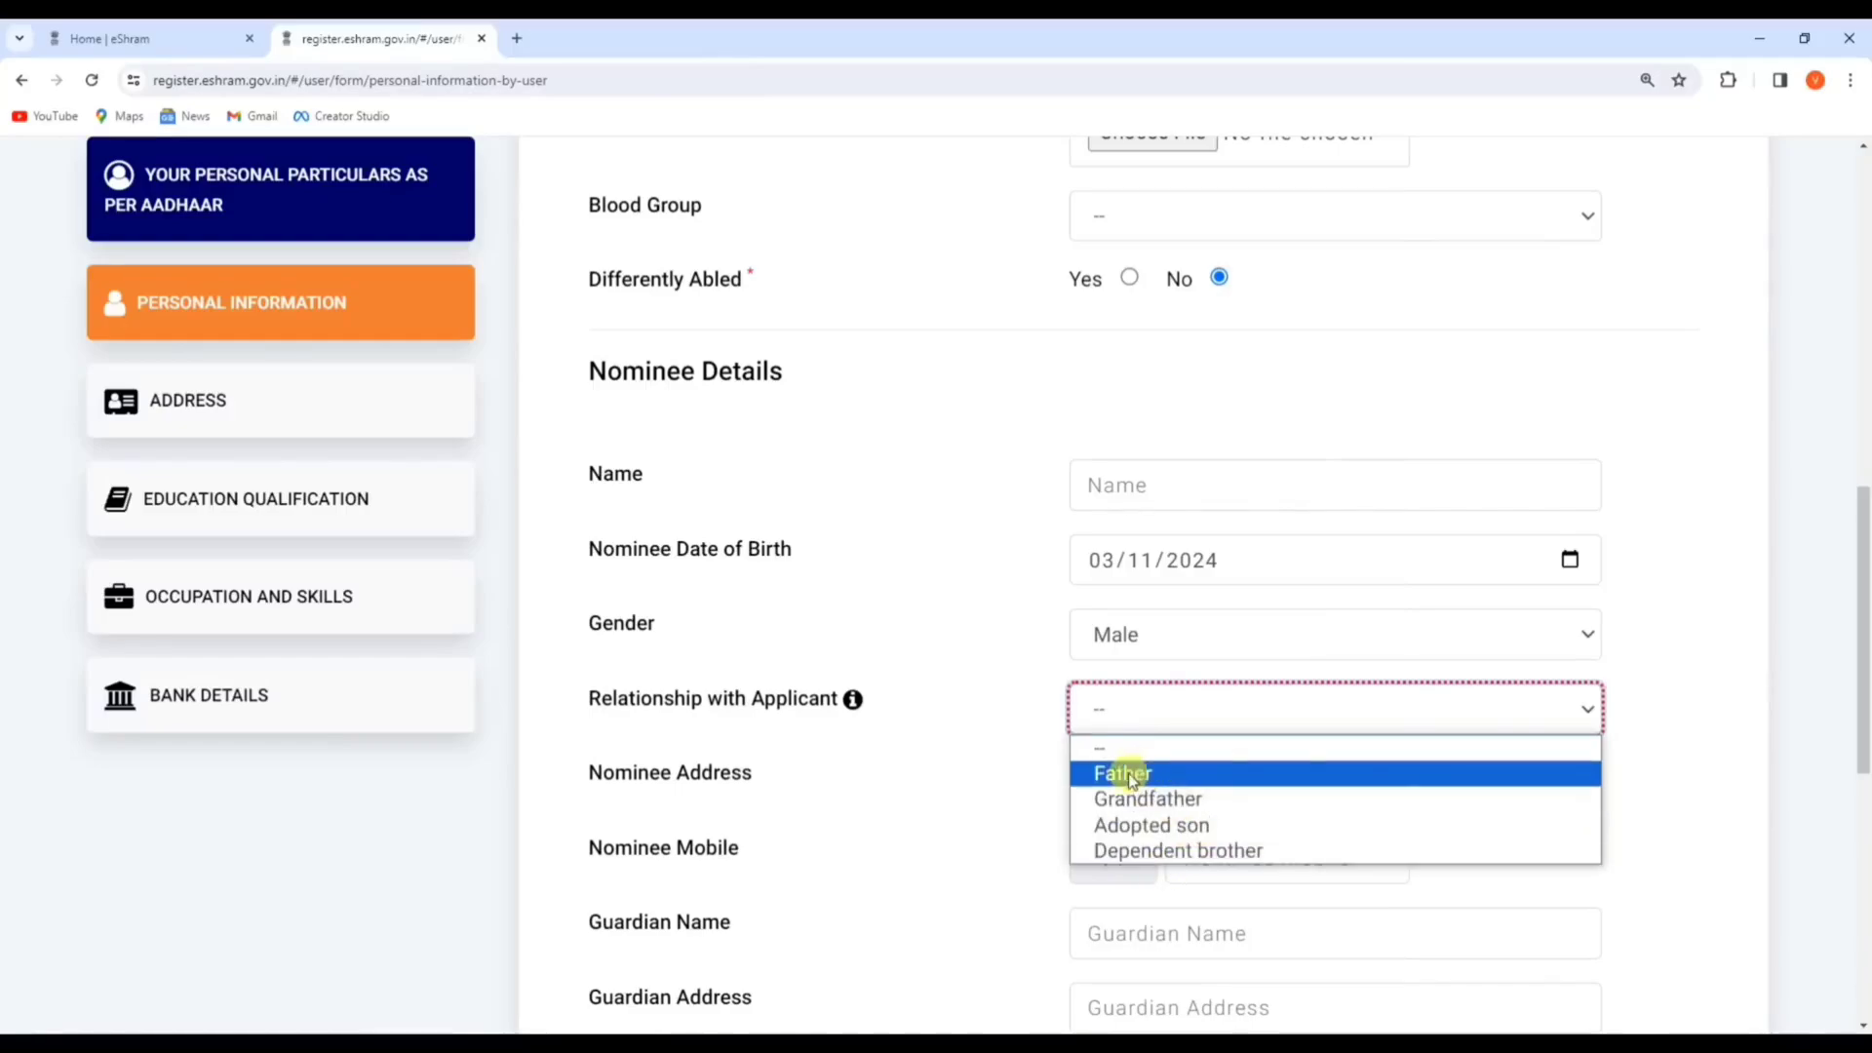
{"action": "left_click", "coordinate": [1028, 744]}
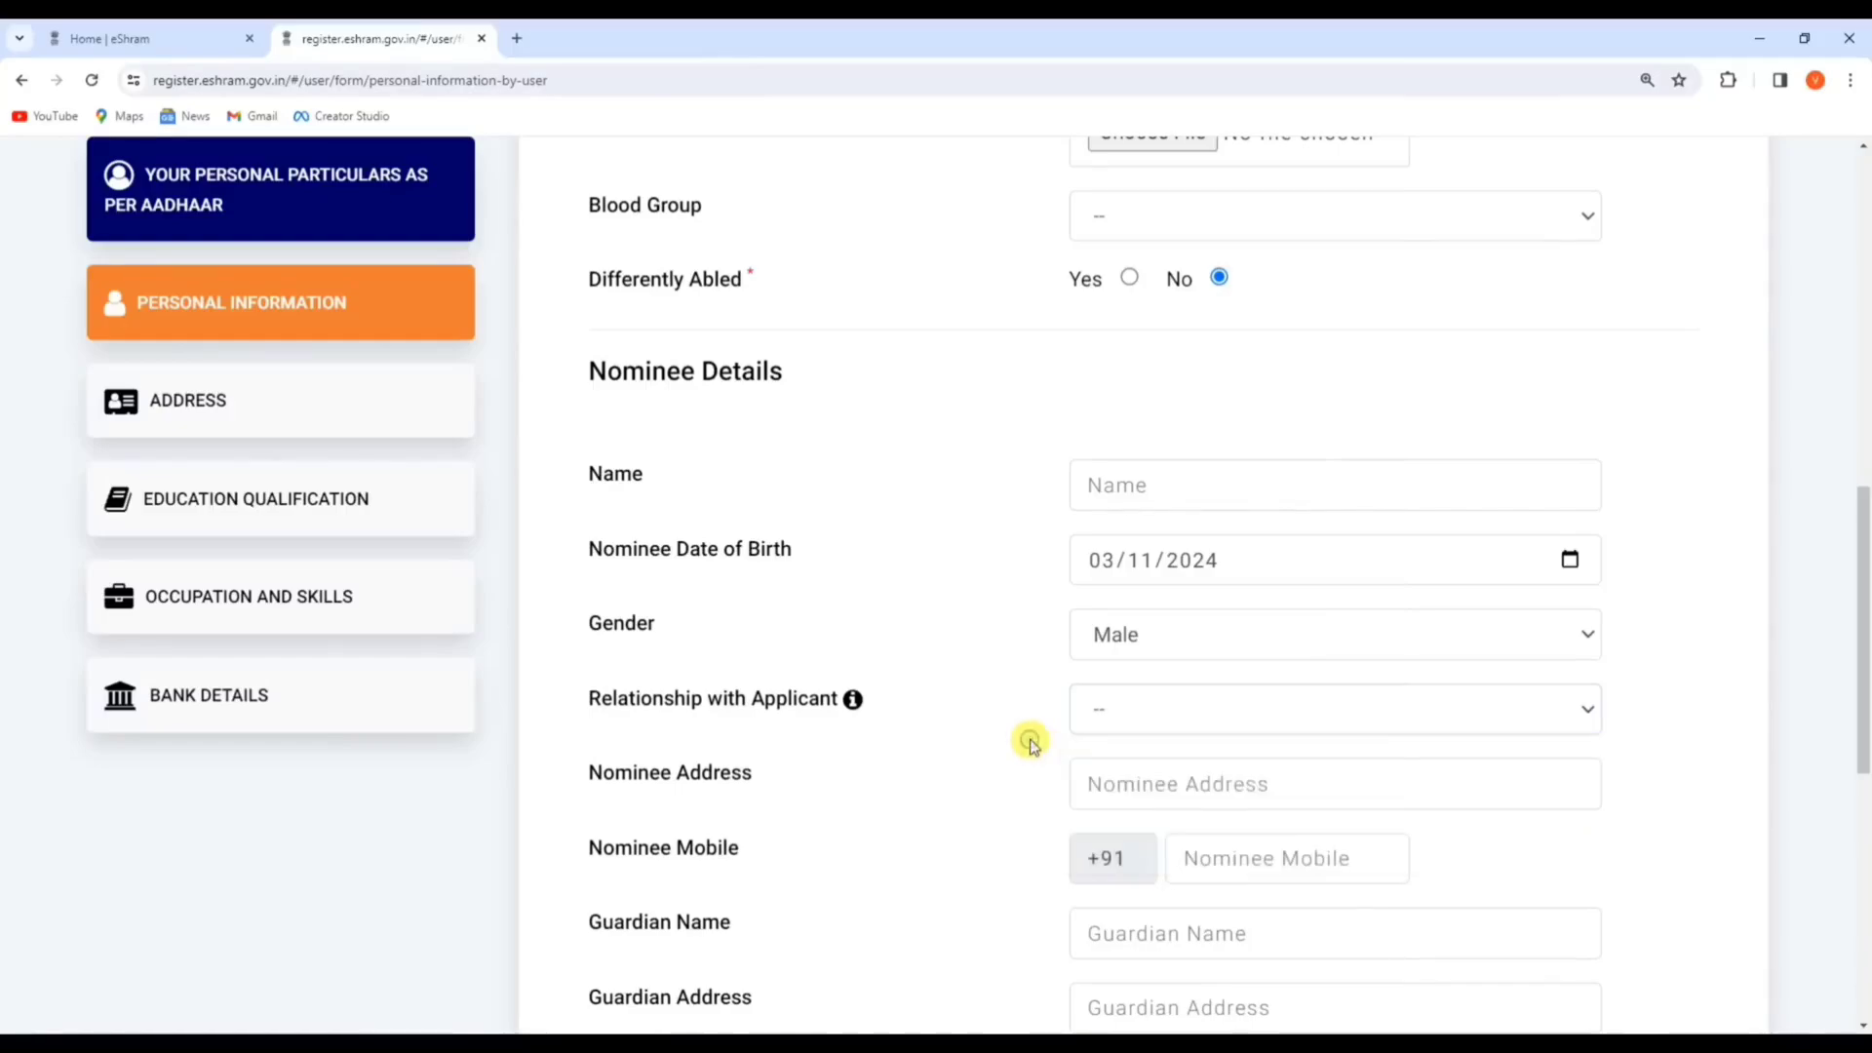
{"action": "left_click", "coordinate": [1130, 777]}
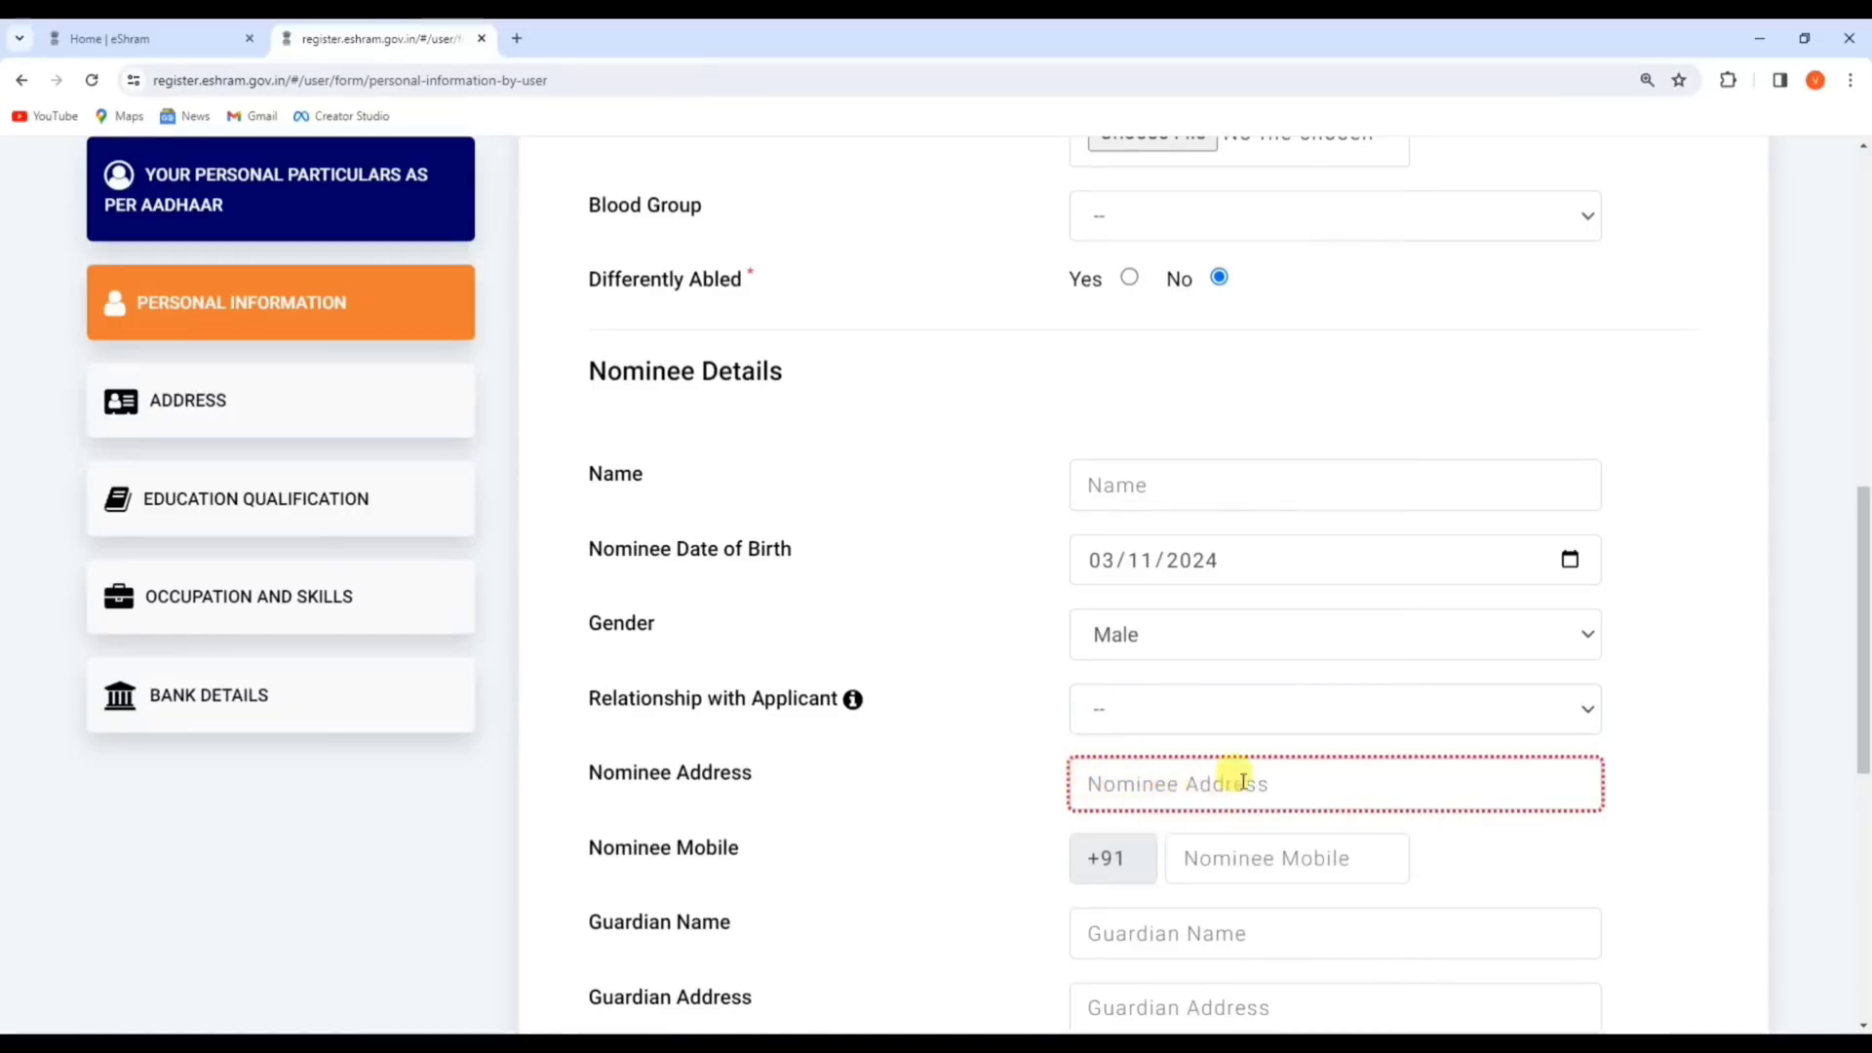
{"action": "scroll", "coordinate": [1151, 775], "scroll_direction": "down", "scroll_amount": 2}
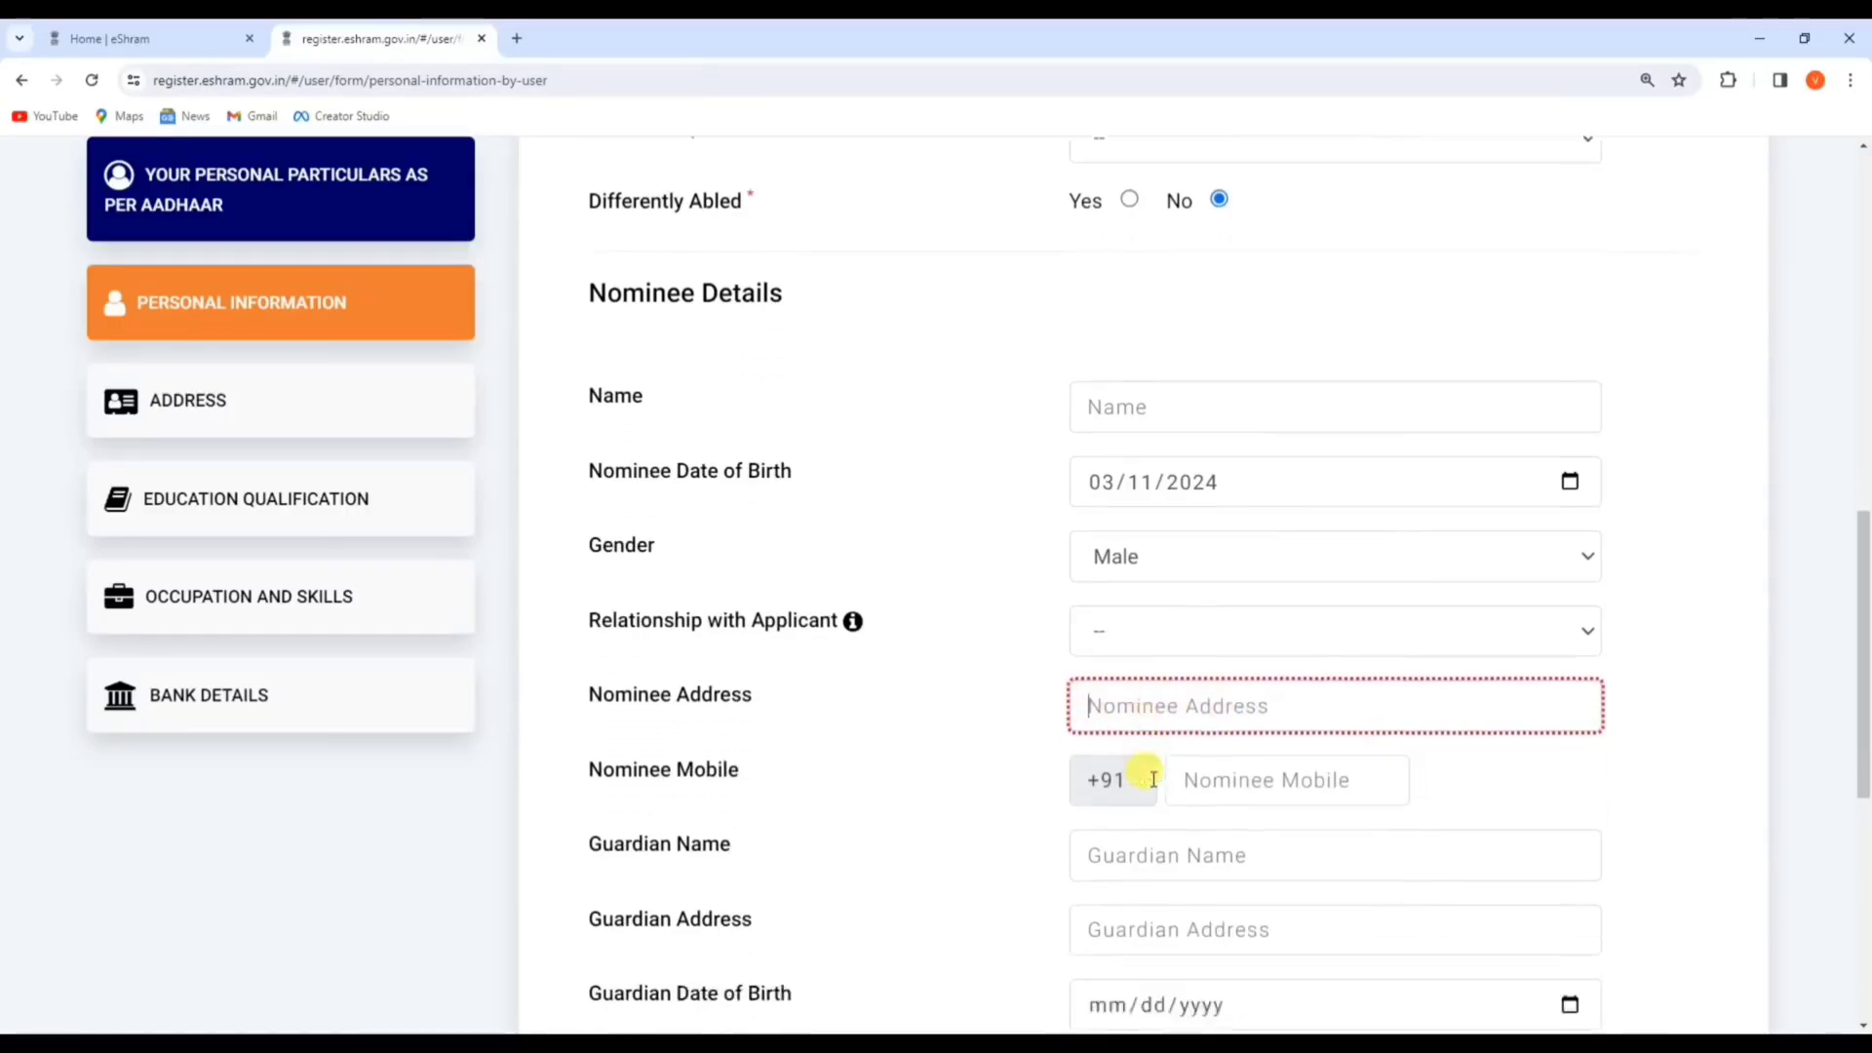
{"action": "left_click", "coordinate": [1221, 658]}
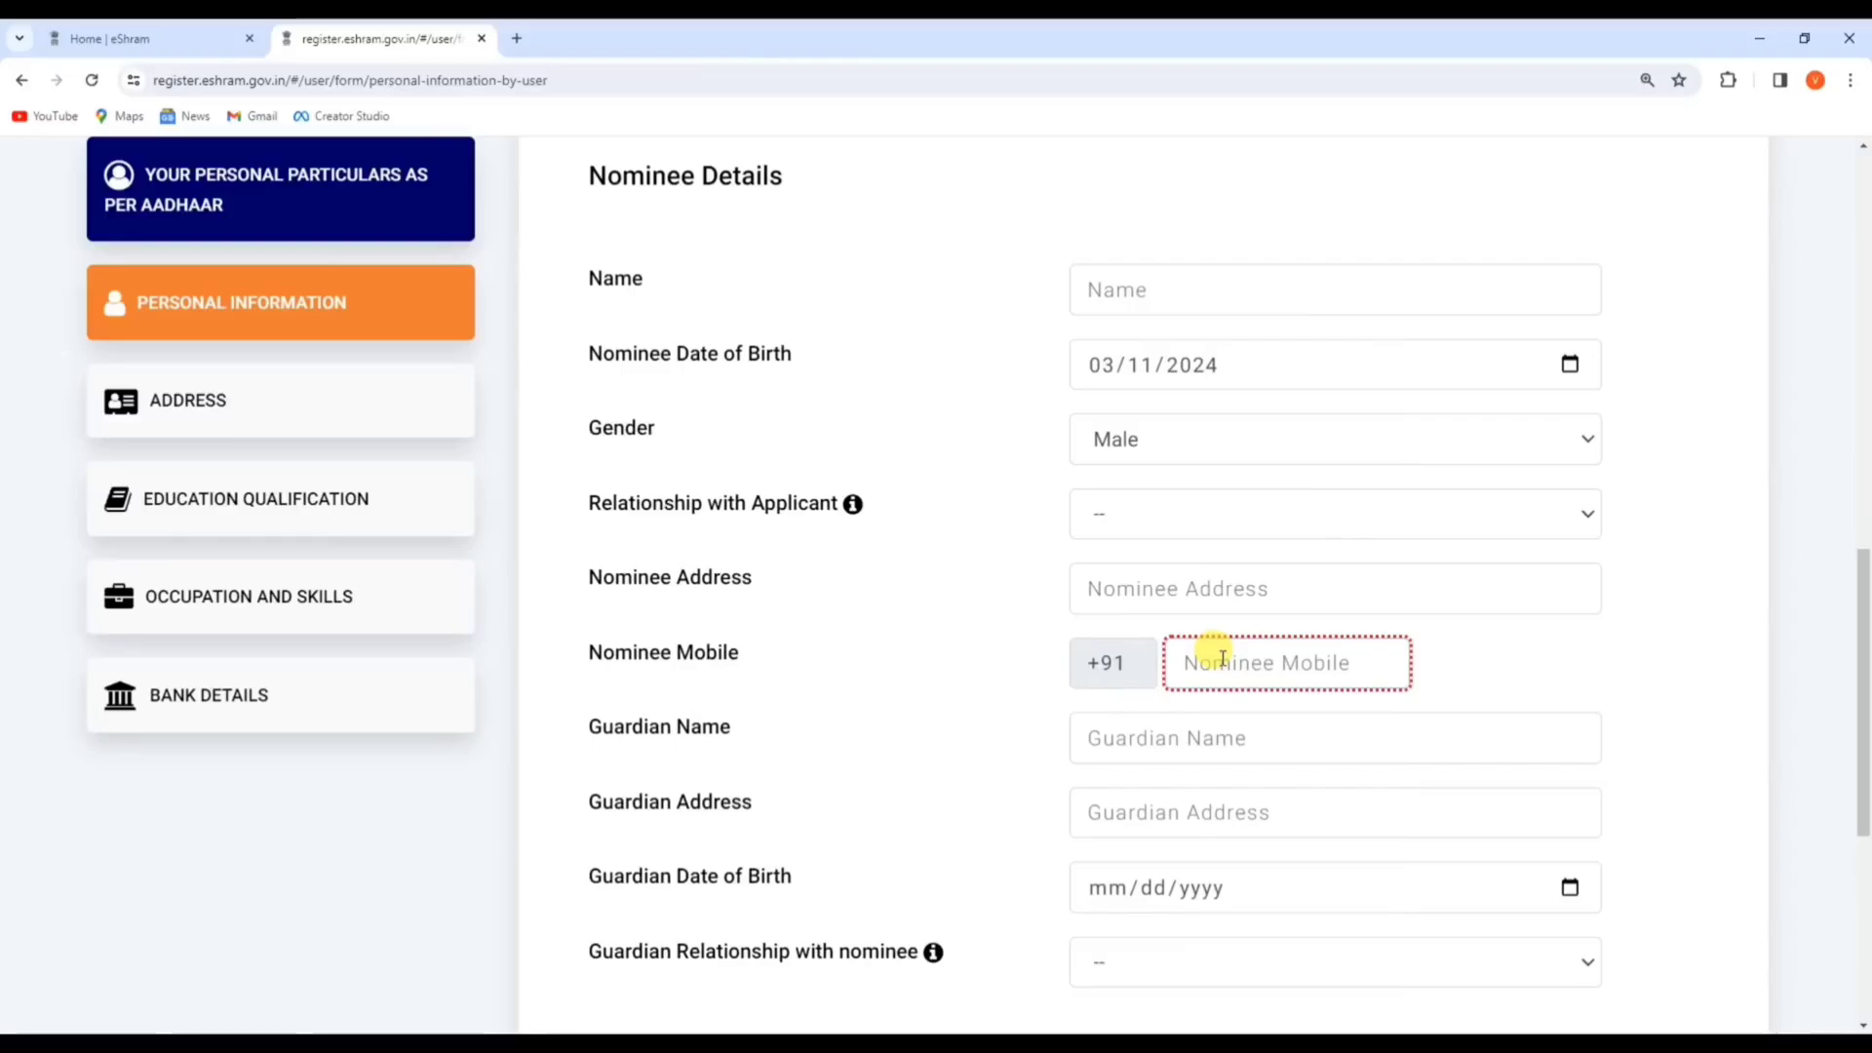
{"action": "left_click", "coordinate": [1119, 739]}
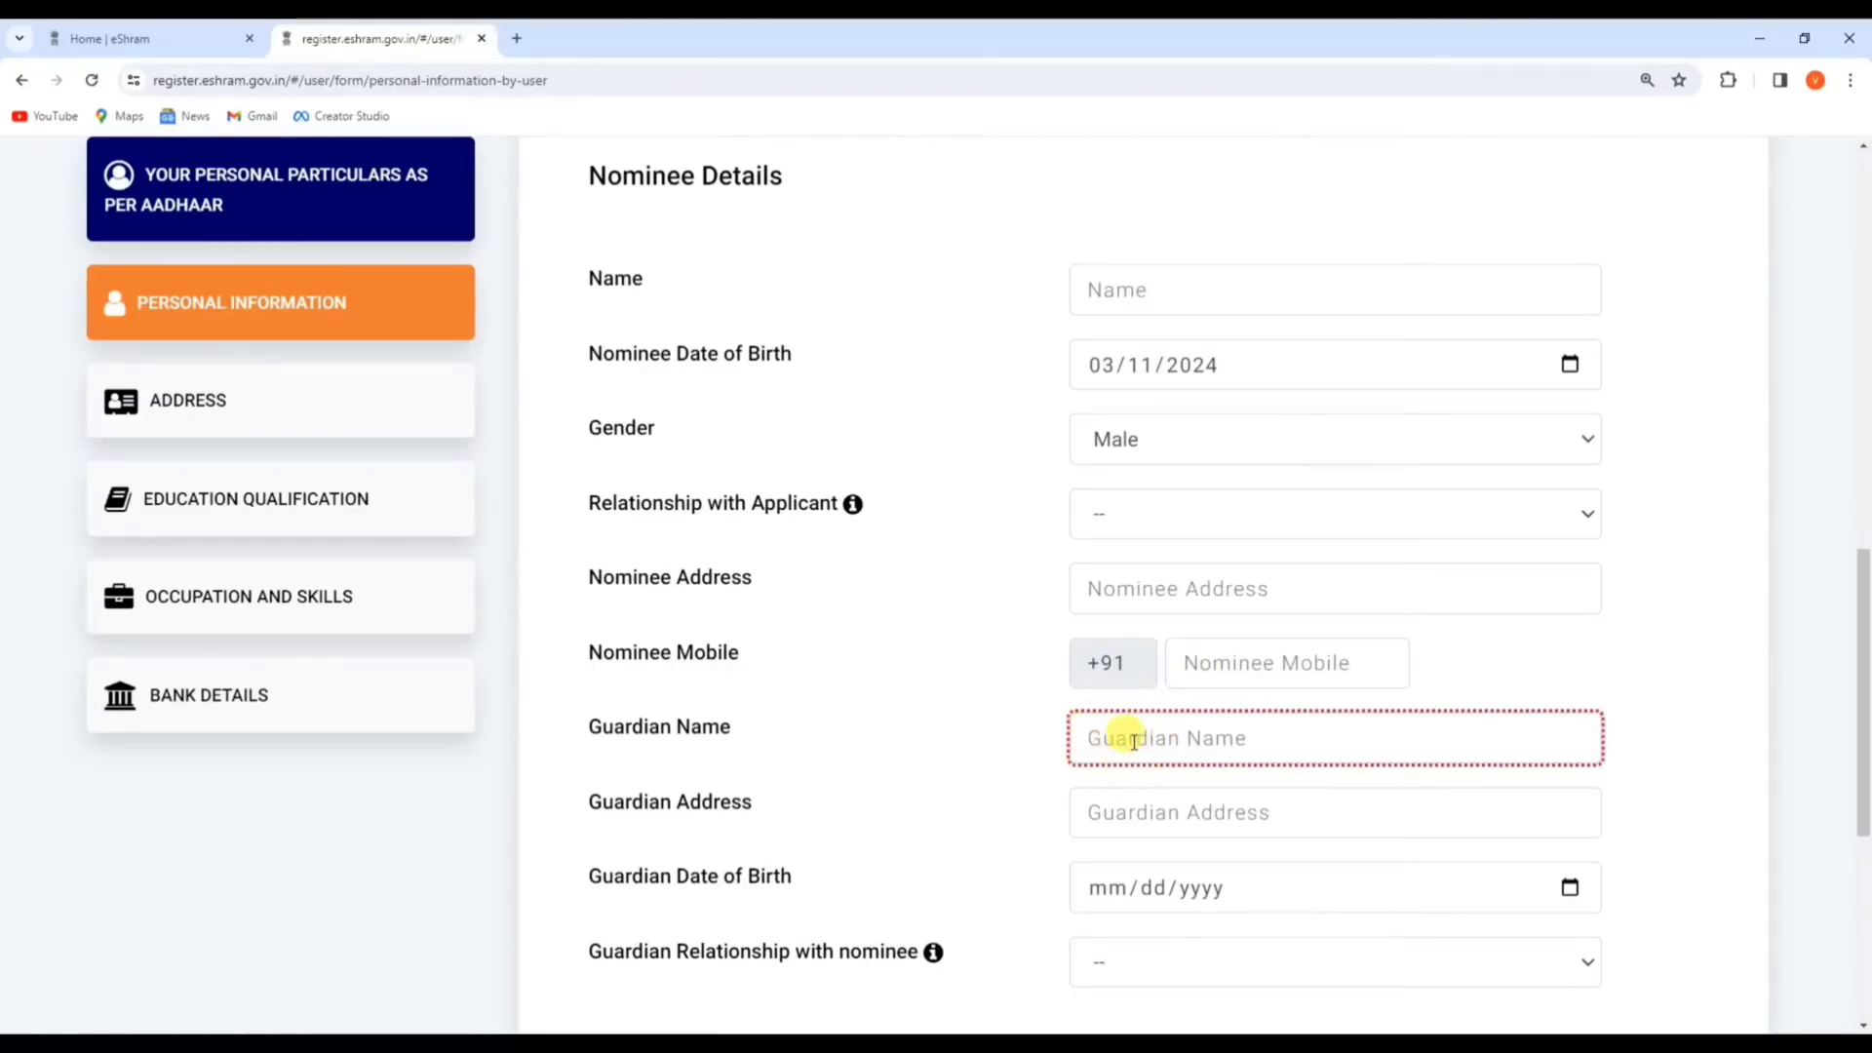
{"action": "left_click", "coordinate": [1159, 811]}
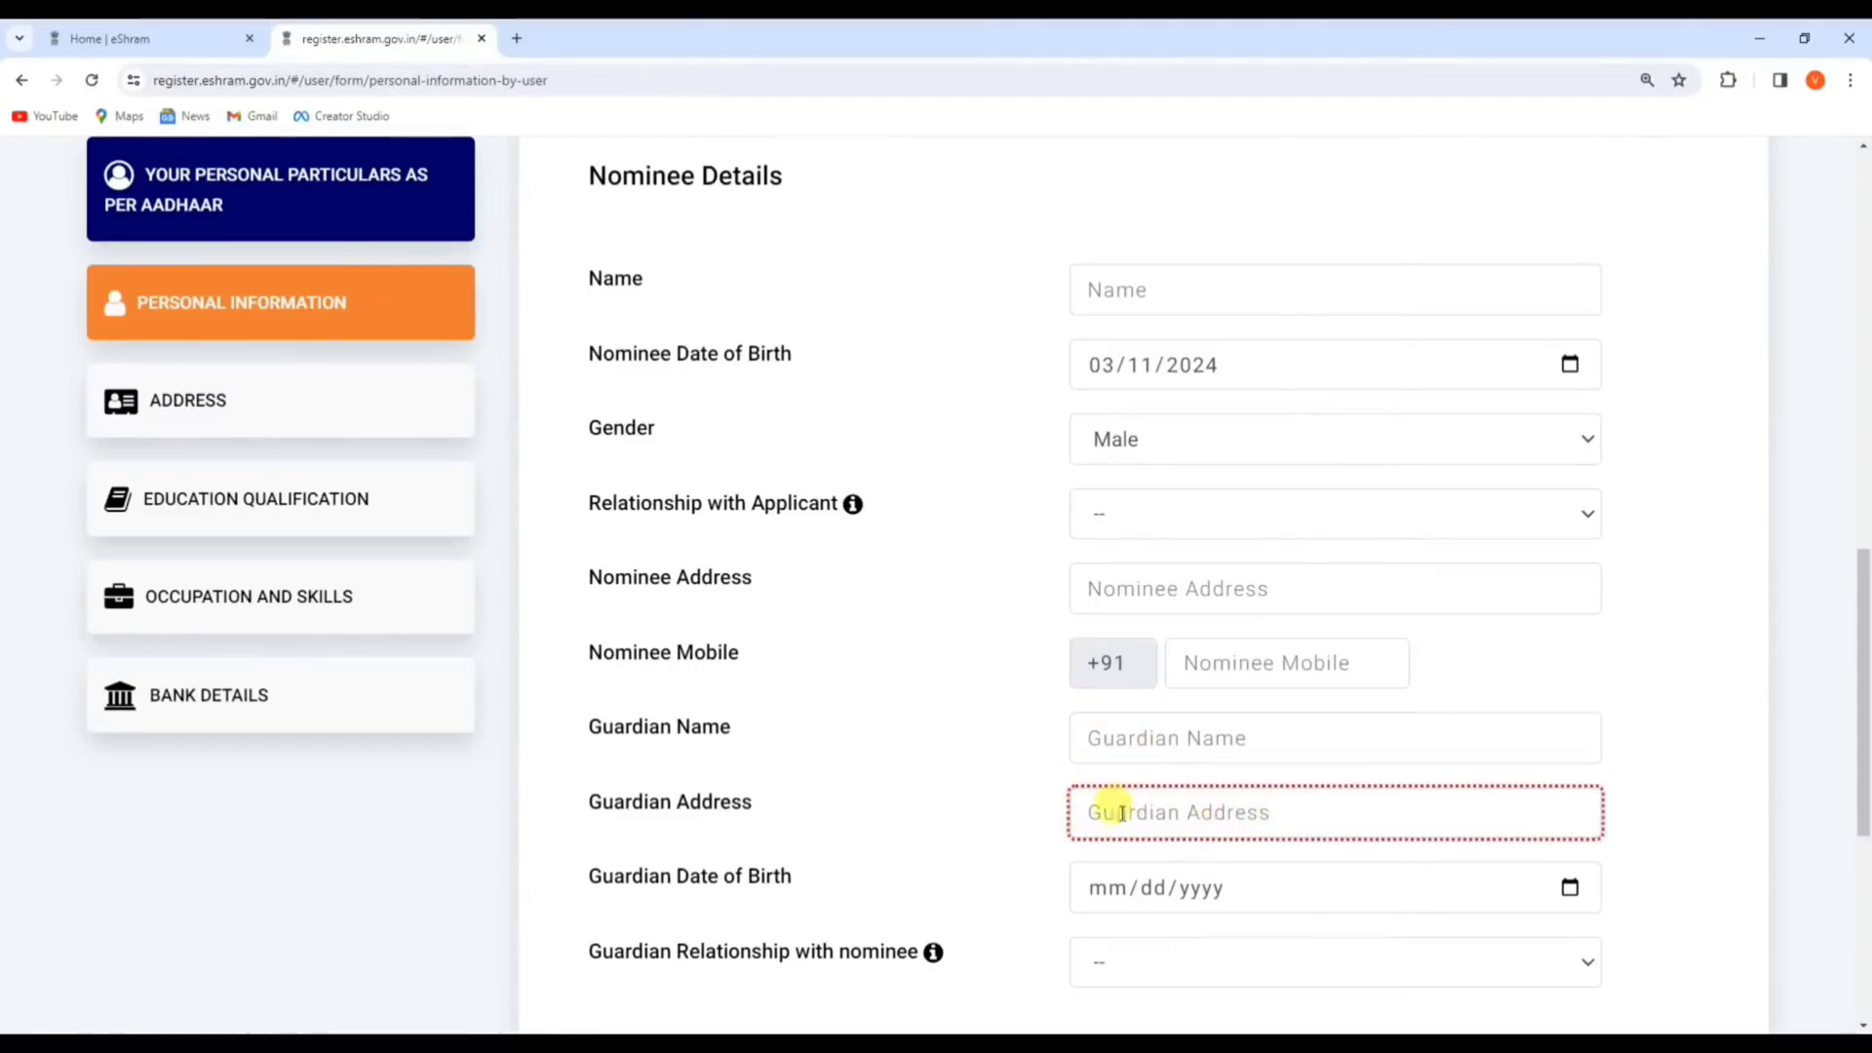
{"action": "scroll", "coordinate": [1150, 810], "scroll_direction": "down", "scroll_amount": 3}
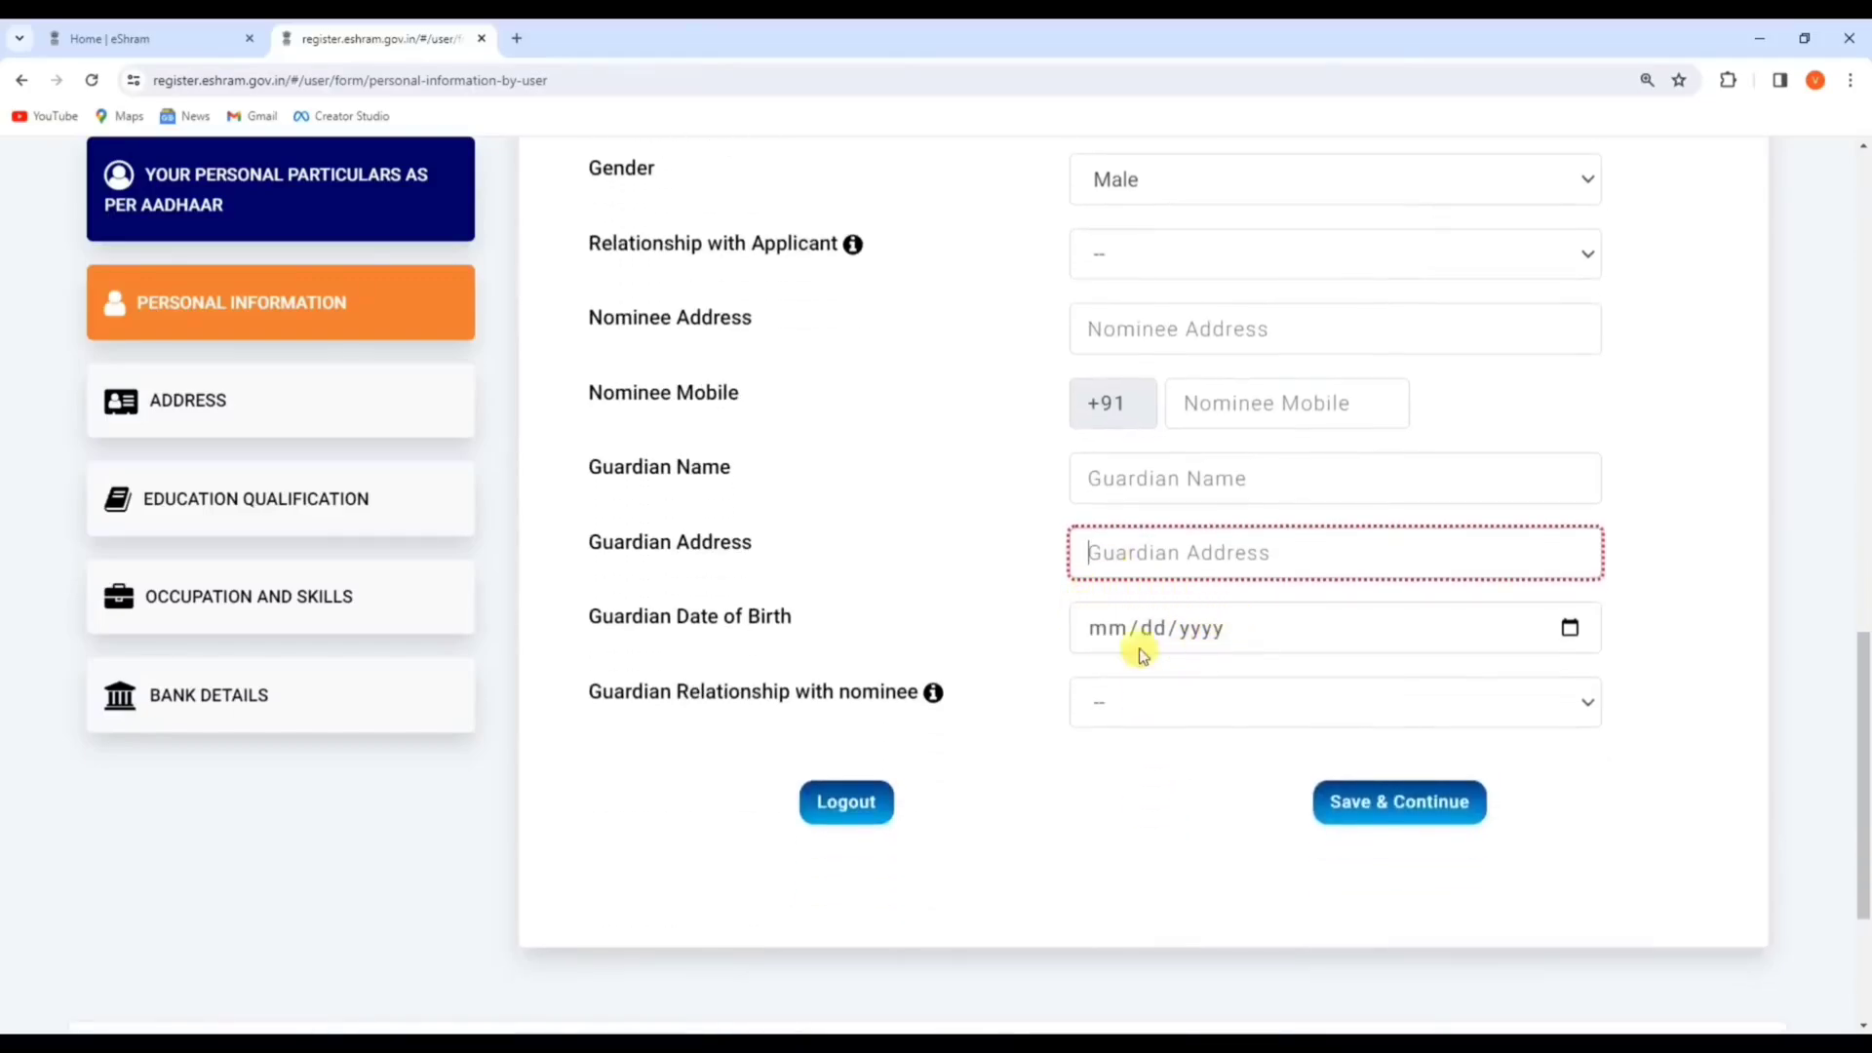
Set Guardian Relationship with nominee to Son, leaving the guardian birth date empty, and save.
{"action": "left_click", "coordinate": [1570, 628]}
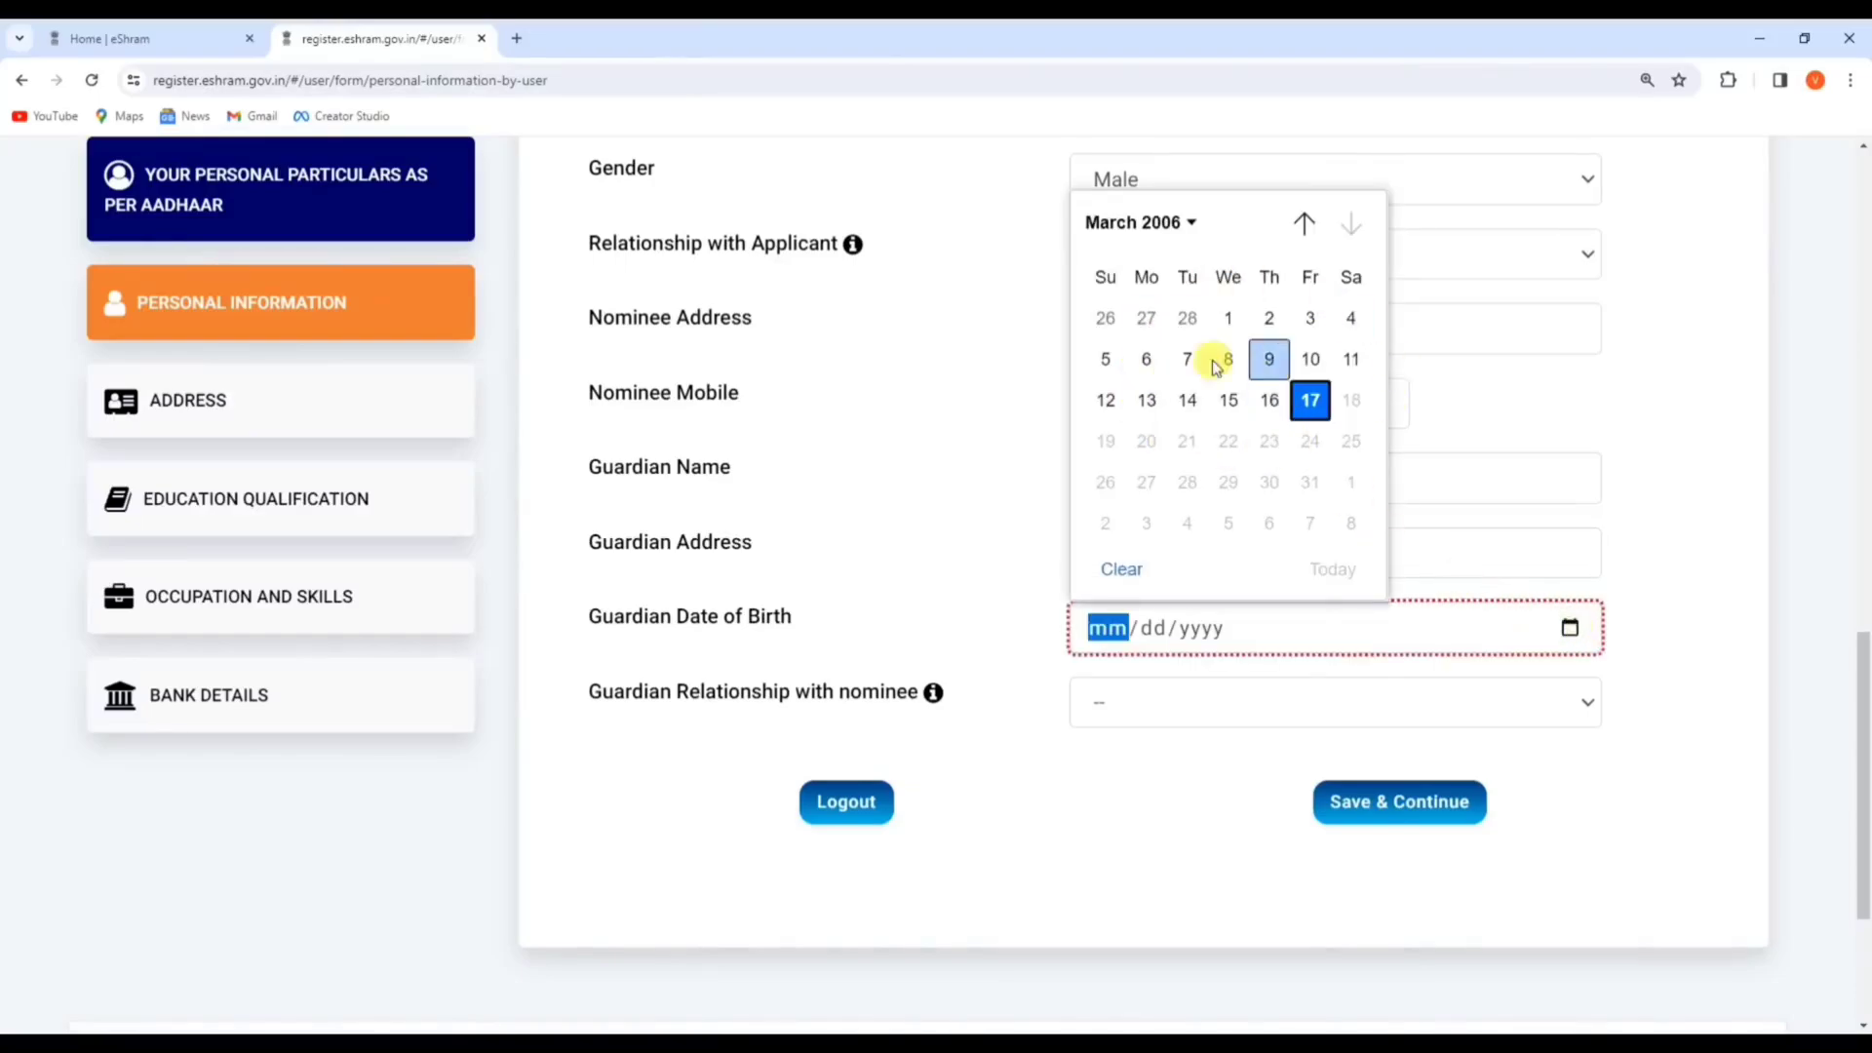
{"action": "left_click", "coordinate": [1047, 612]}
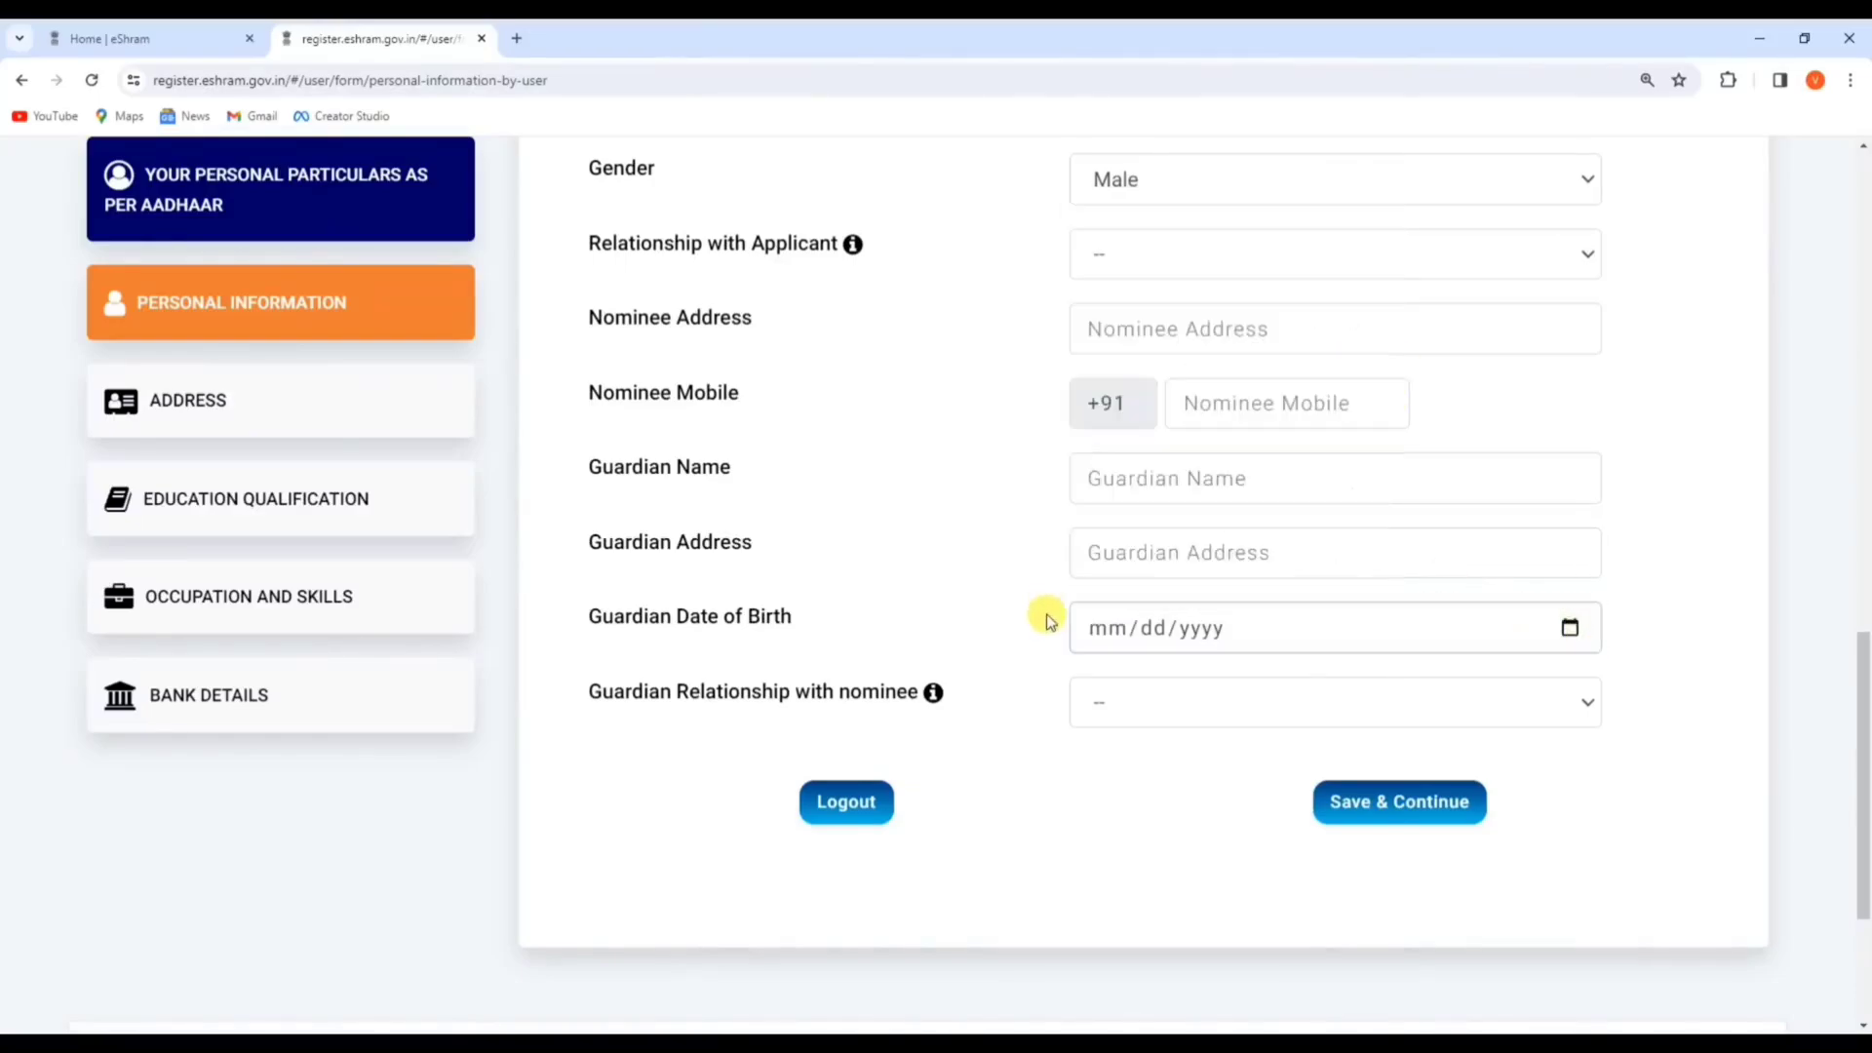
{"action": "left_click", "coordinate": [1105, 711]}
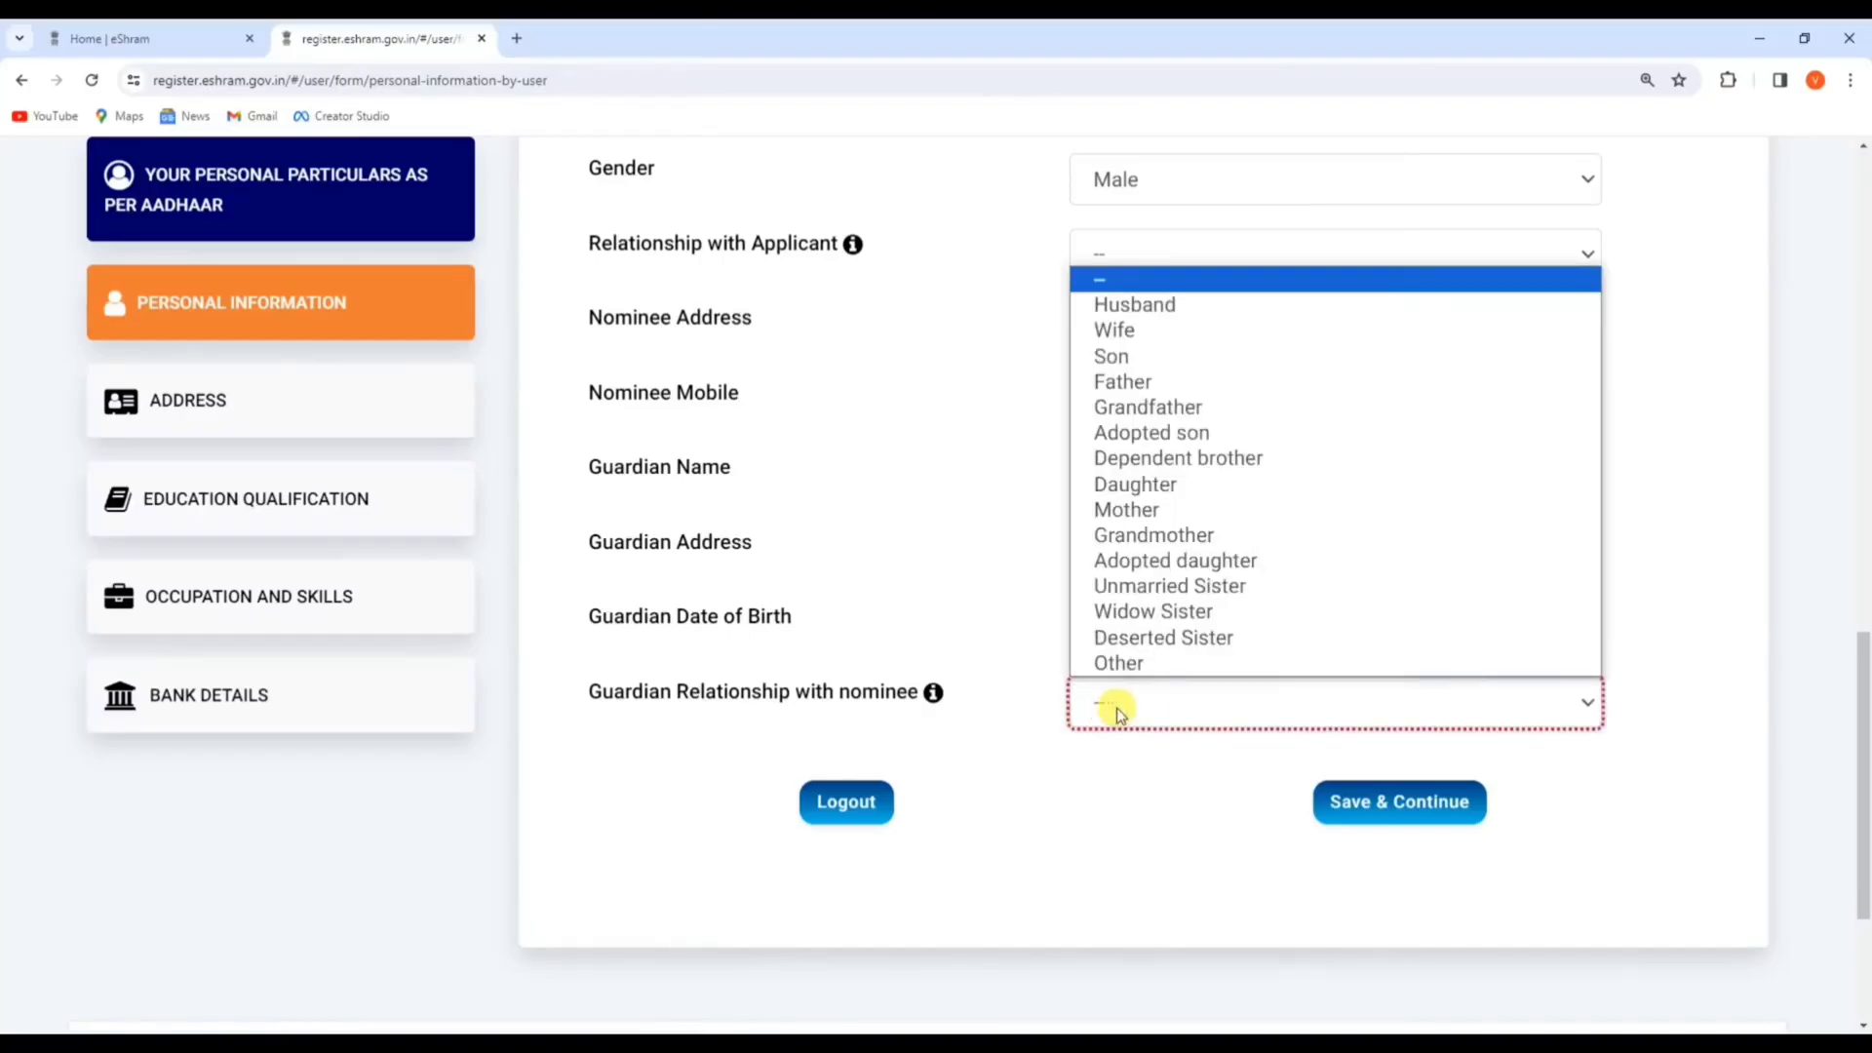
{"action": "left_click", "coordinate": [1155, 356]}
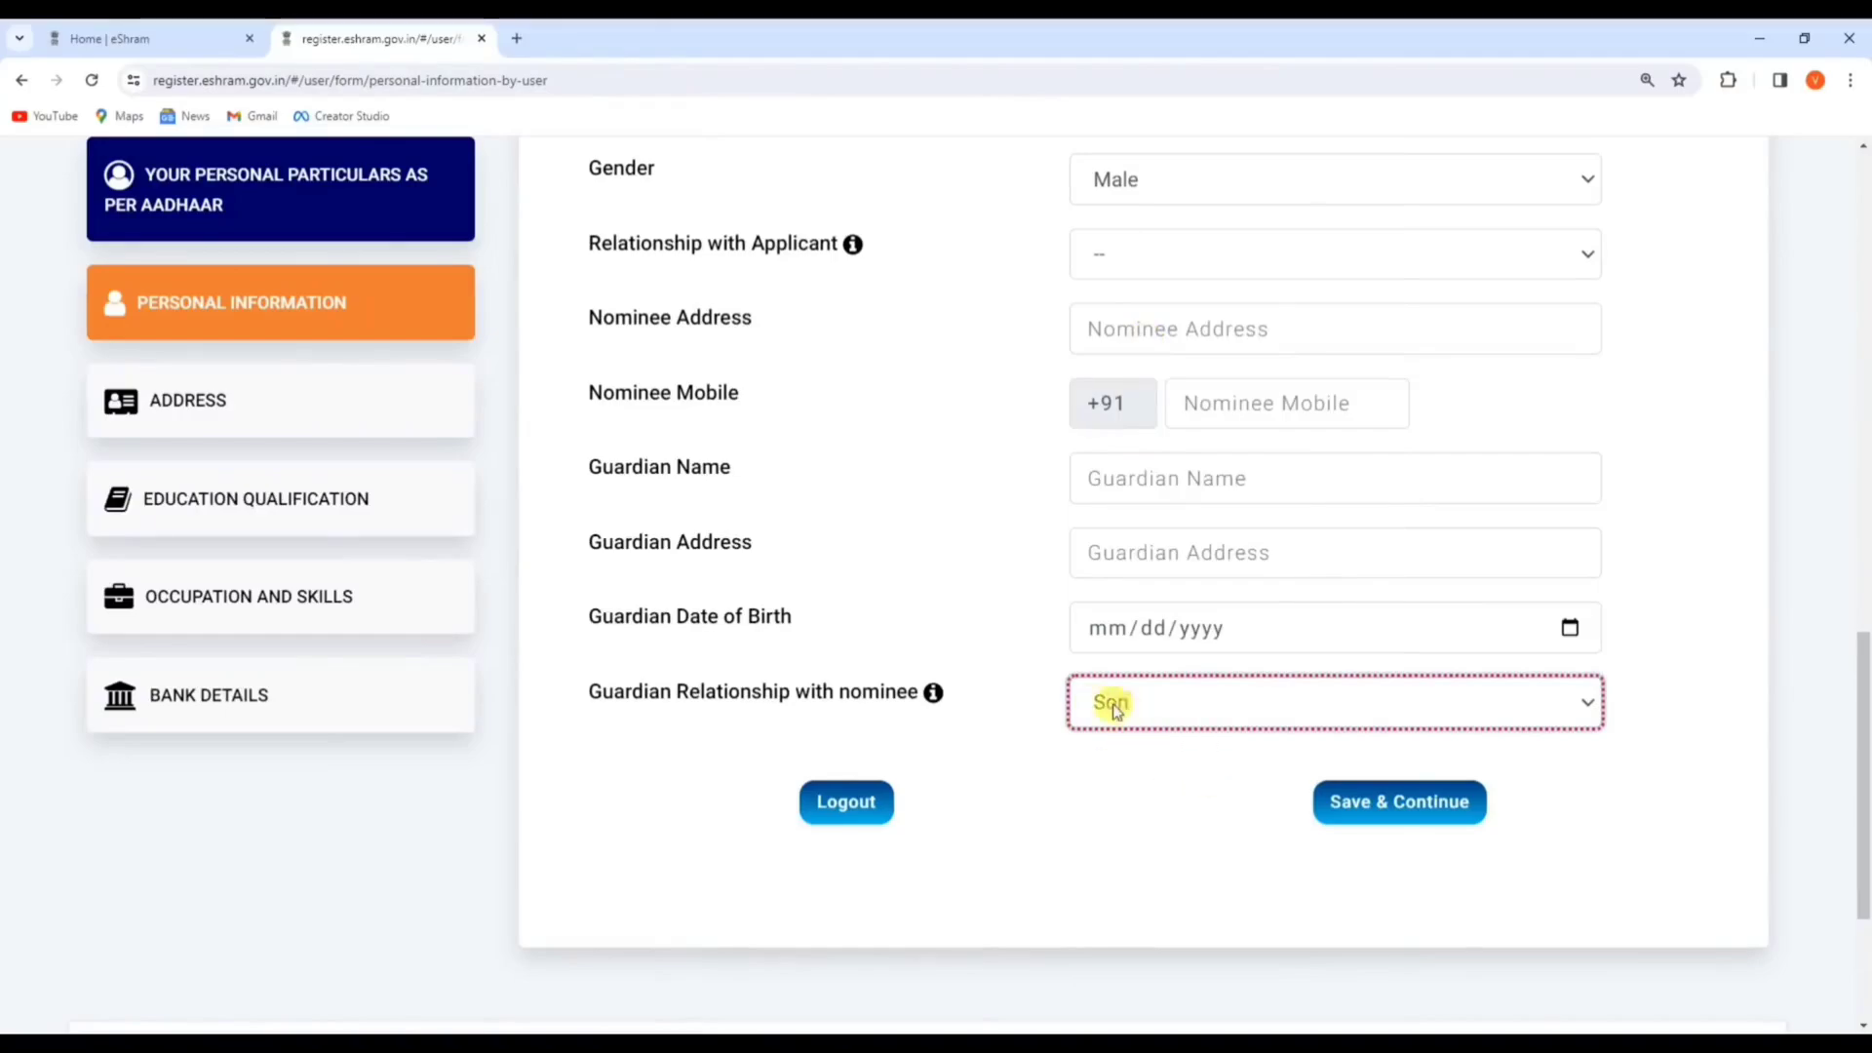
{"action": "left_click", "coordinate": [1180, 756]}
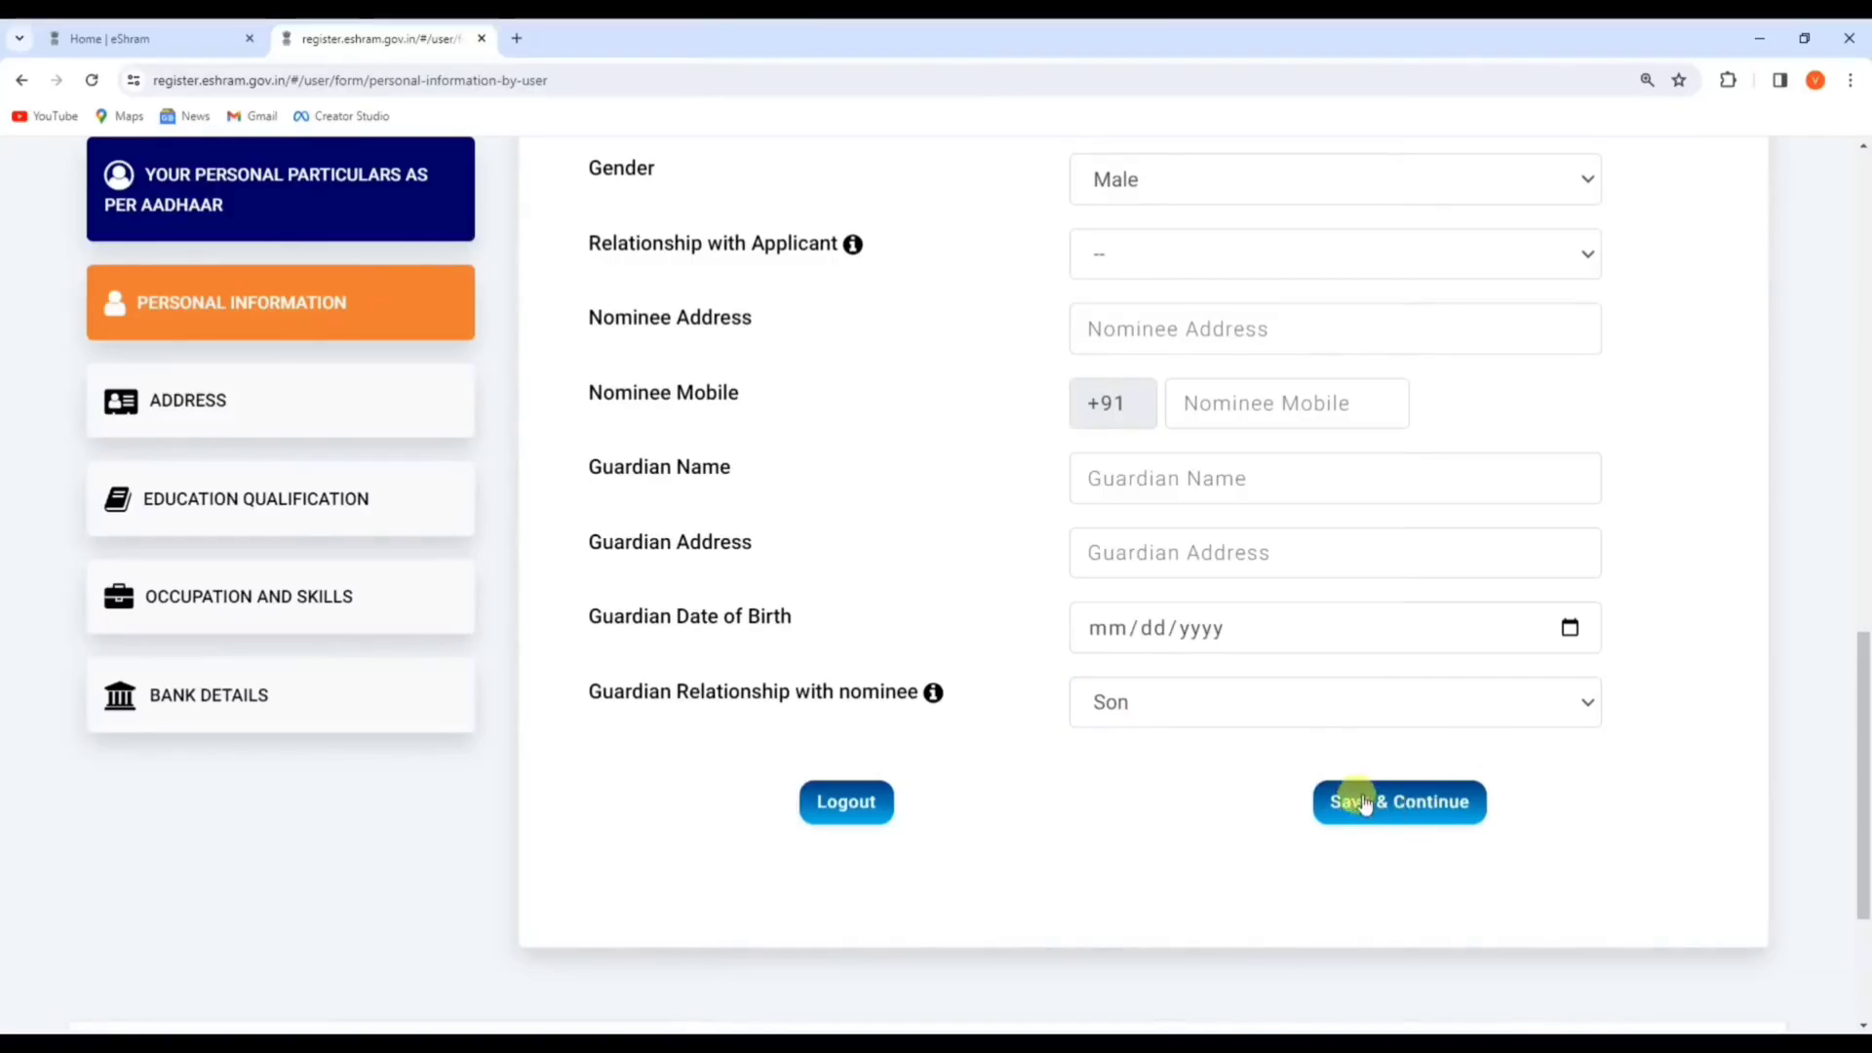
{"action": "left_click", "coordinate": [1394, 822]}
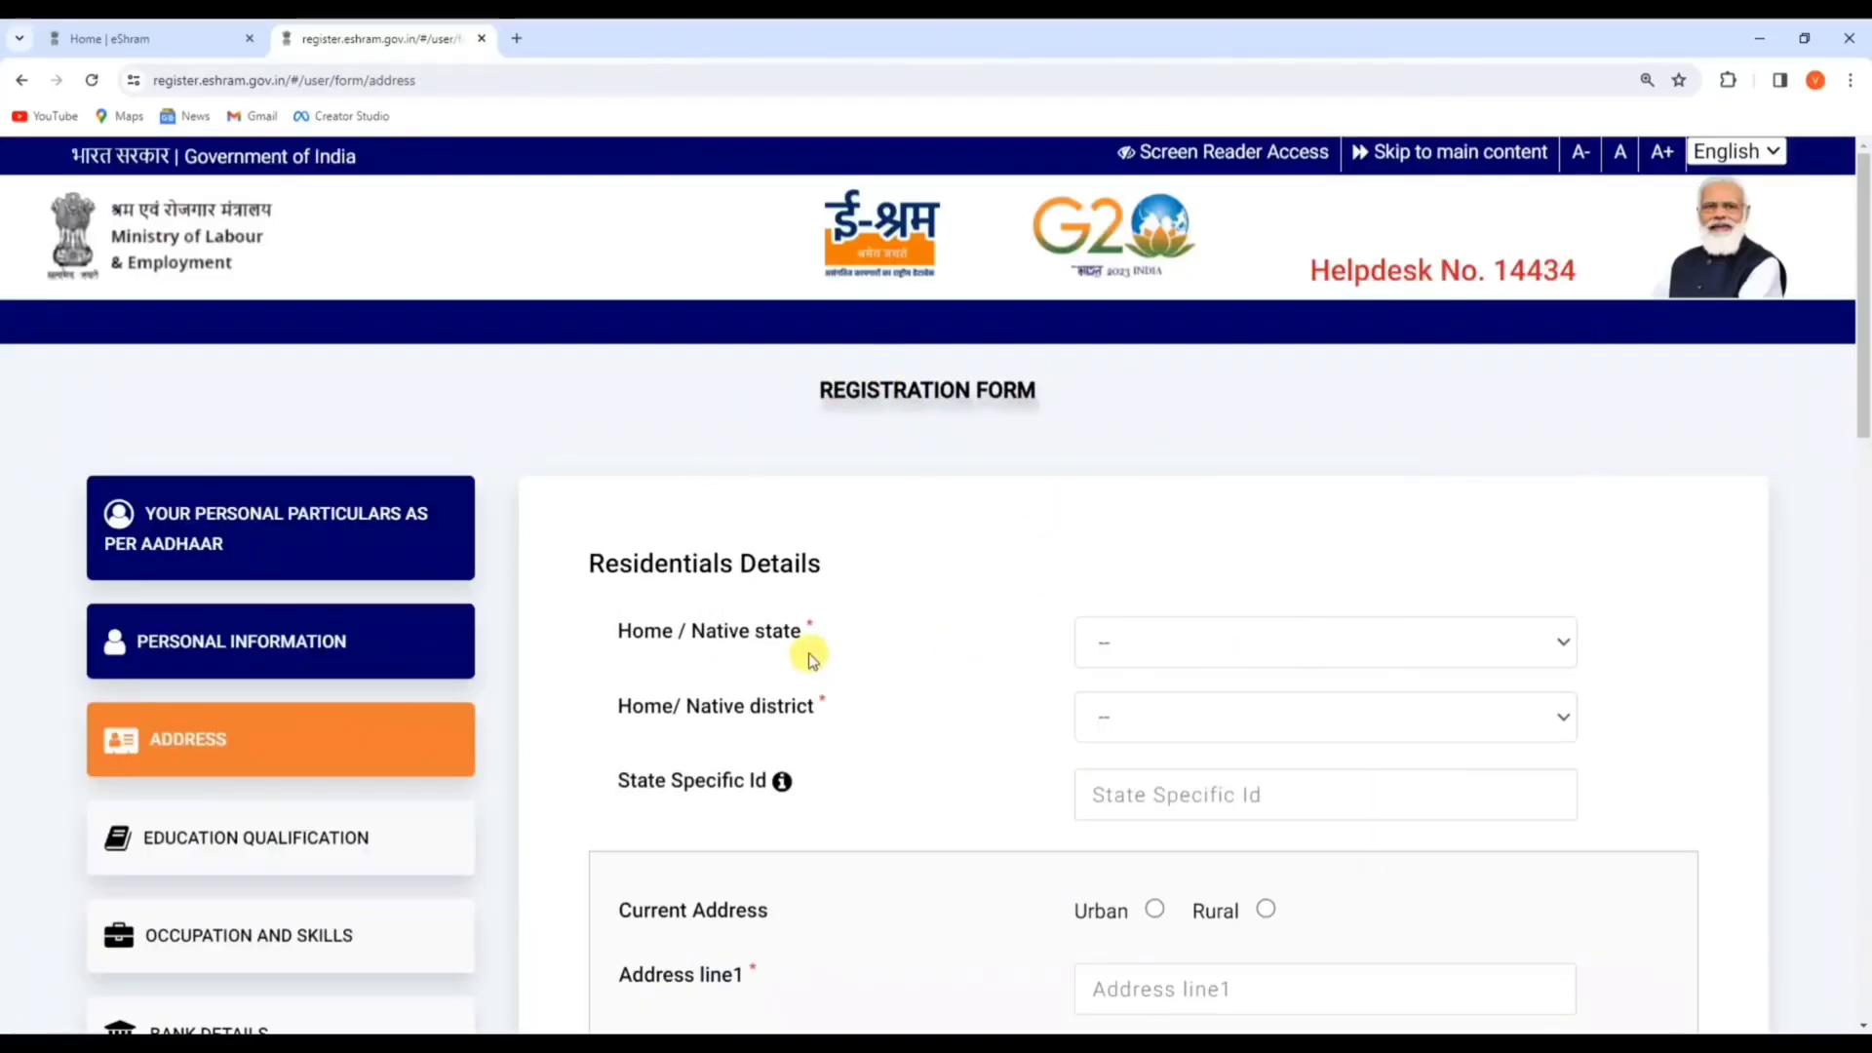
Choose DELHI as the home/native state and NEW DELHI as the home/native district.
{"action": "scroll", "coordinate": [809, 660], "scroll_direction": "down", "scroll_amount": 3}
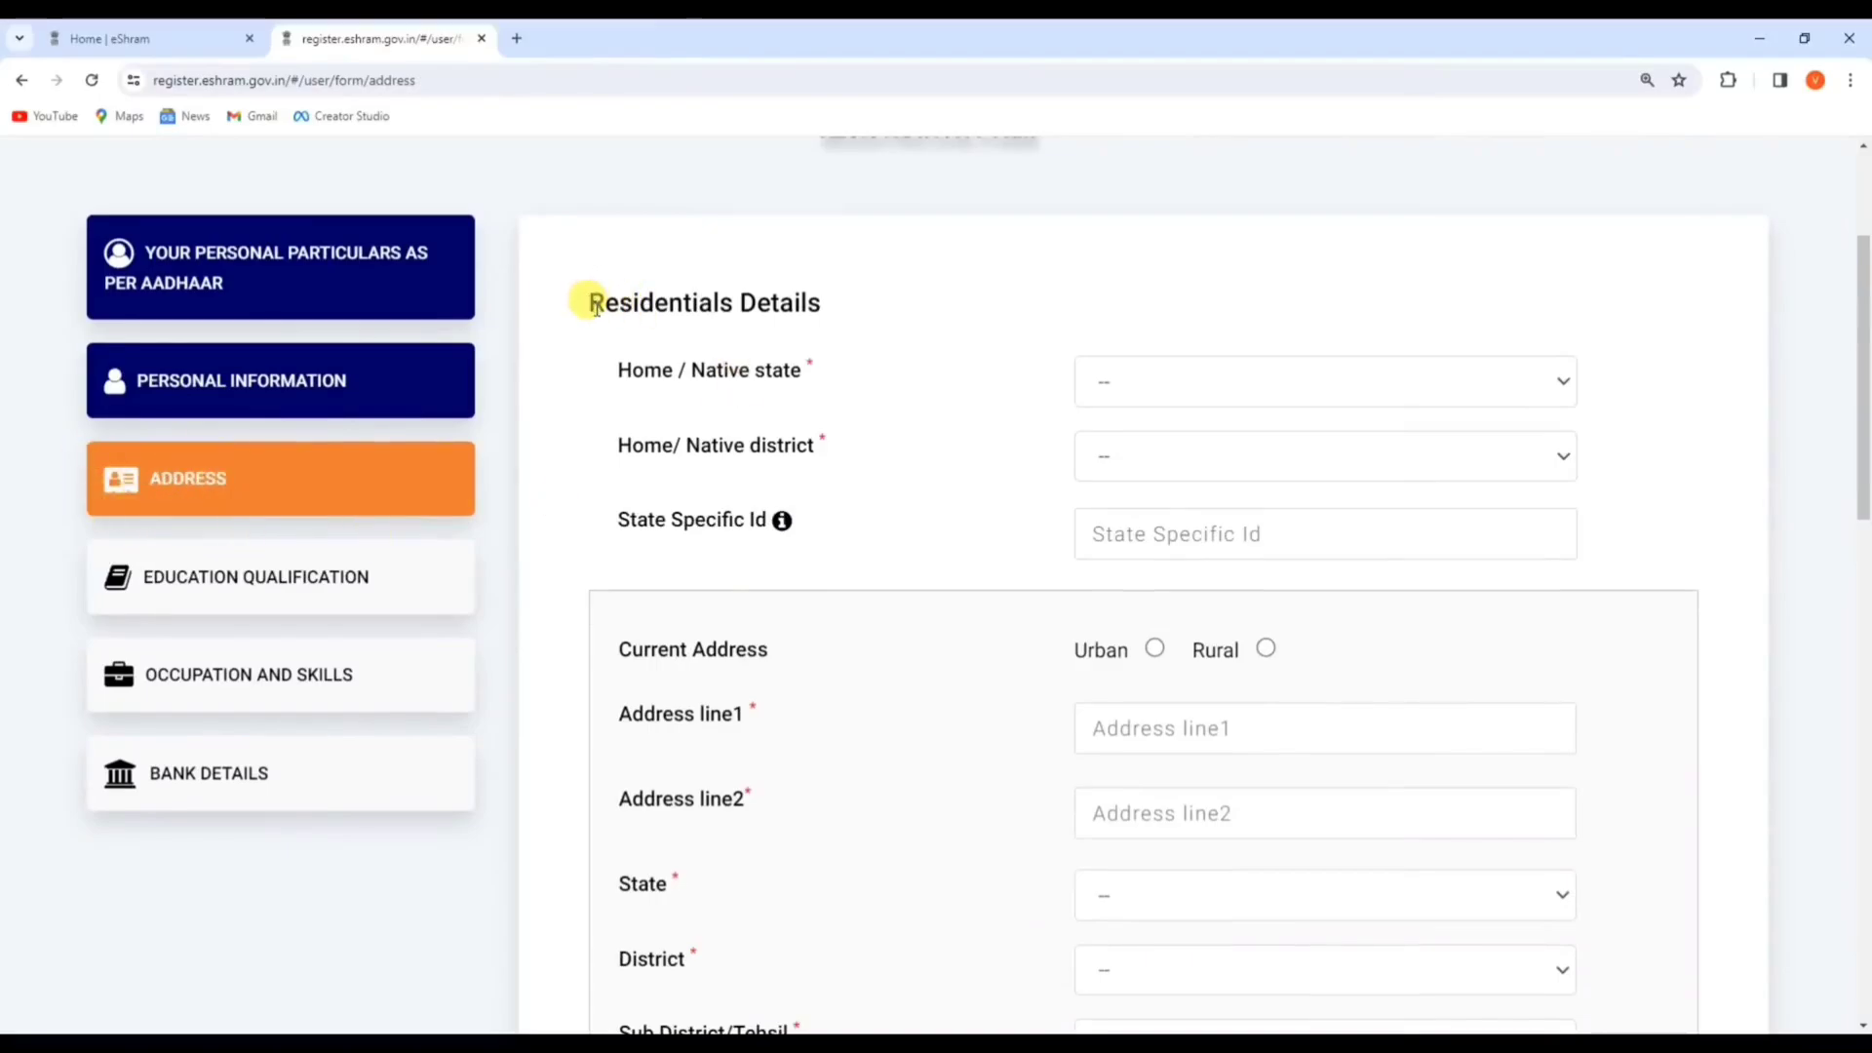
{"action": "left_click_drag", "start_coordinate": [592, 304], "coordinate": [839, 314]}
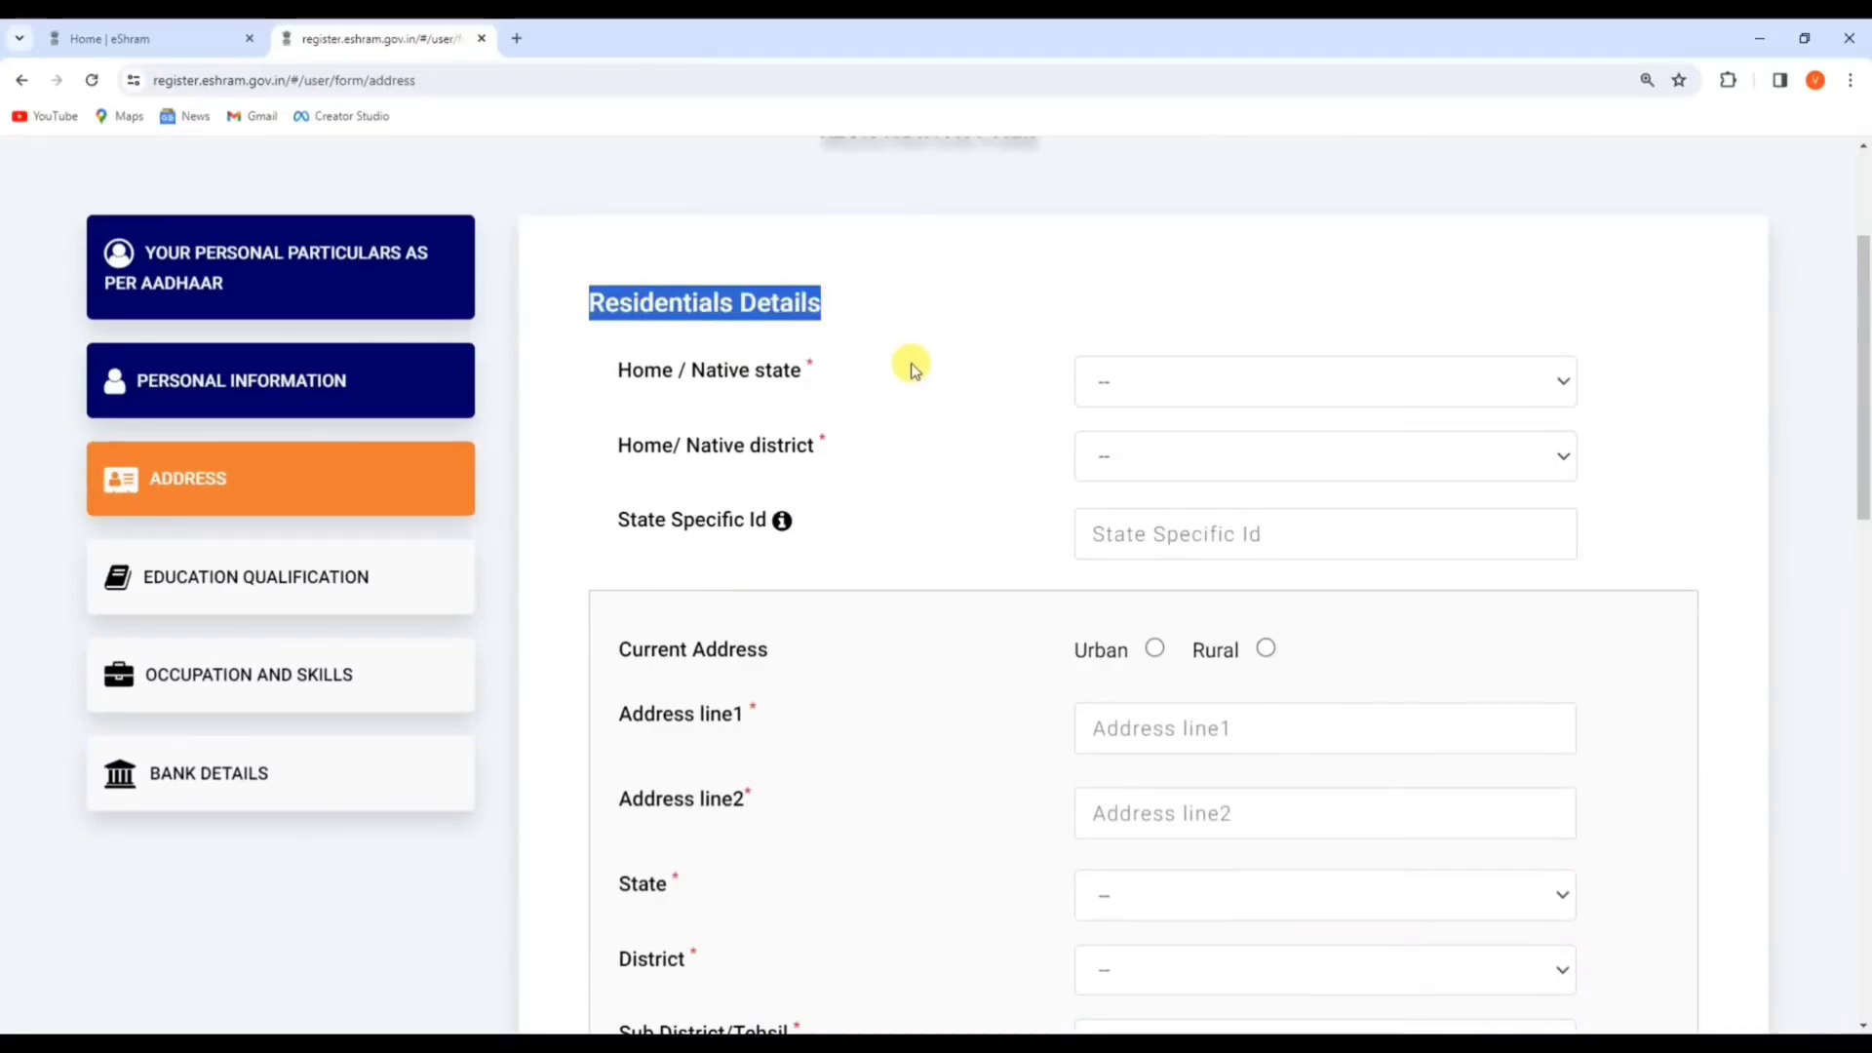
{"action": "left_click_drag", "start_coordinate": [622, 376], "coordinate": [815, 363]}
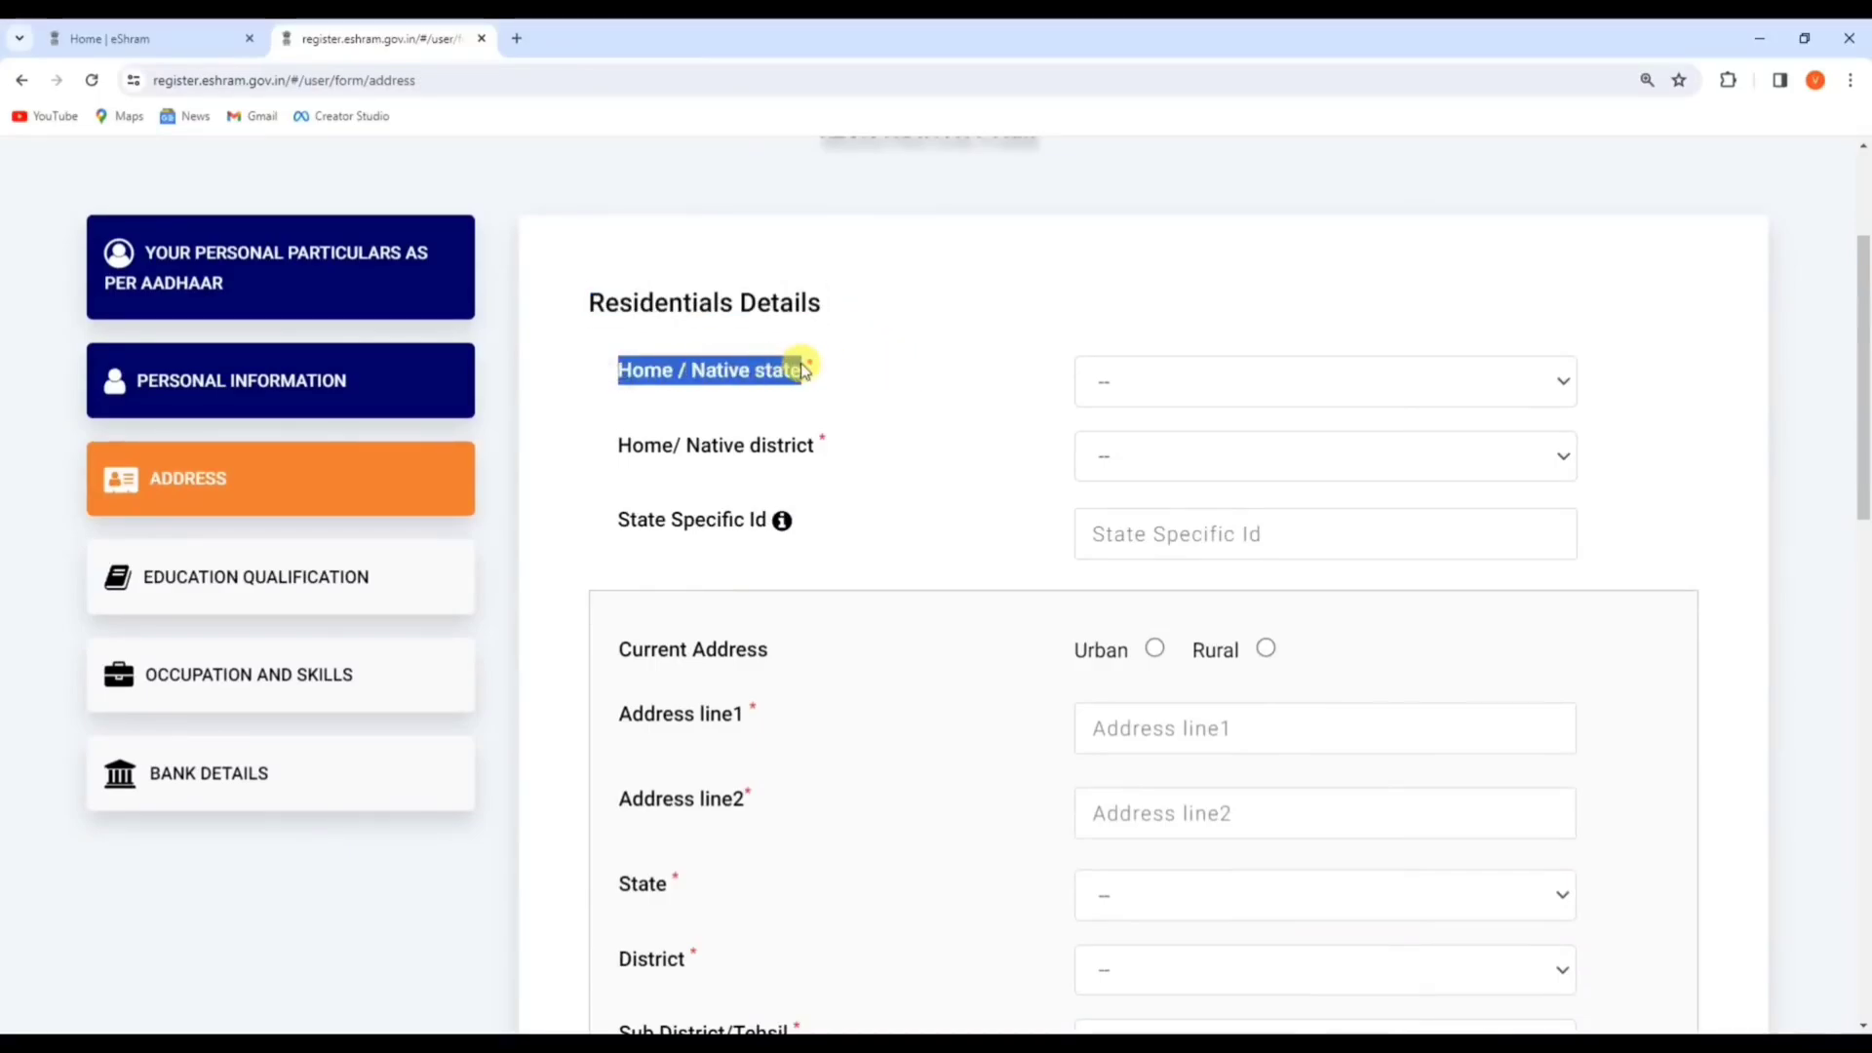
{"action": "left_click", "coordinate": [1181, 380]}
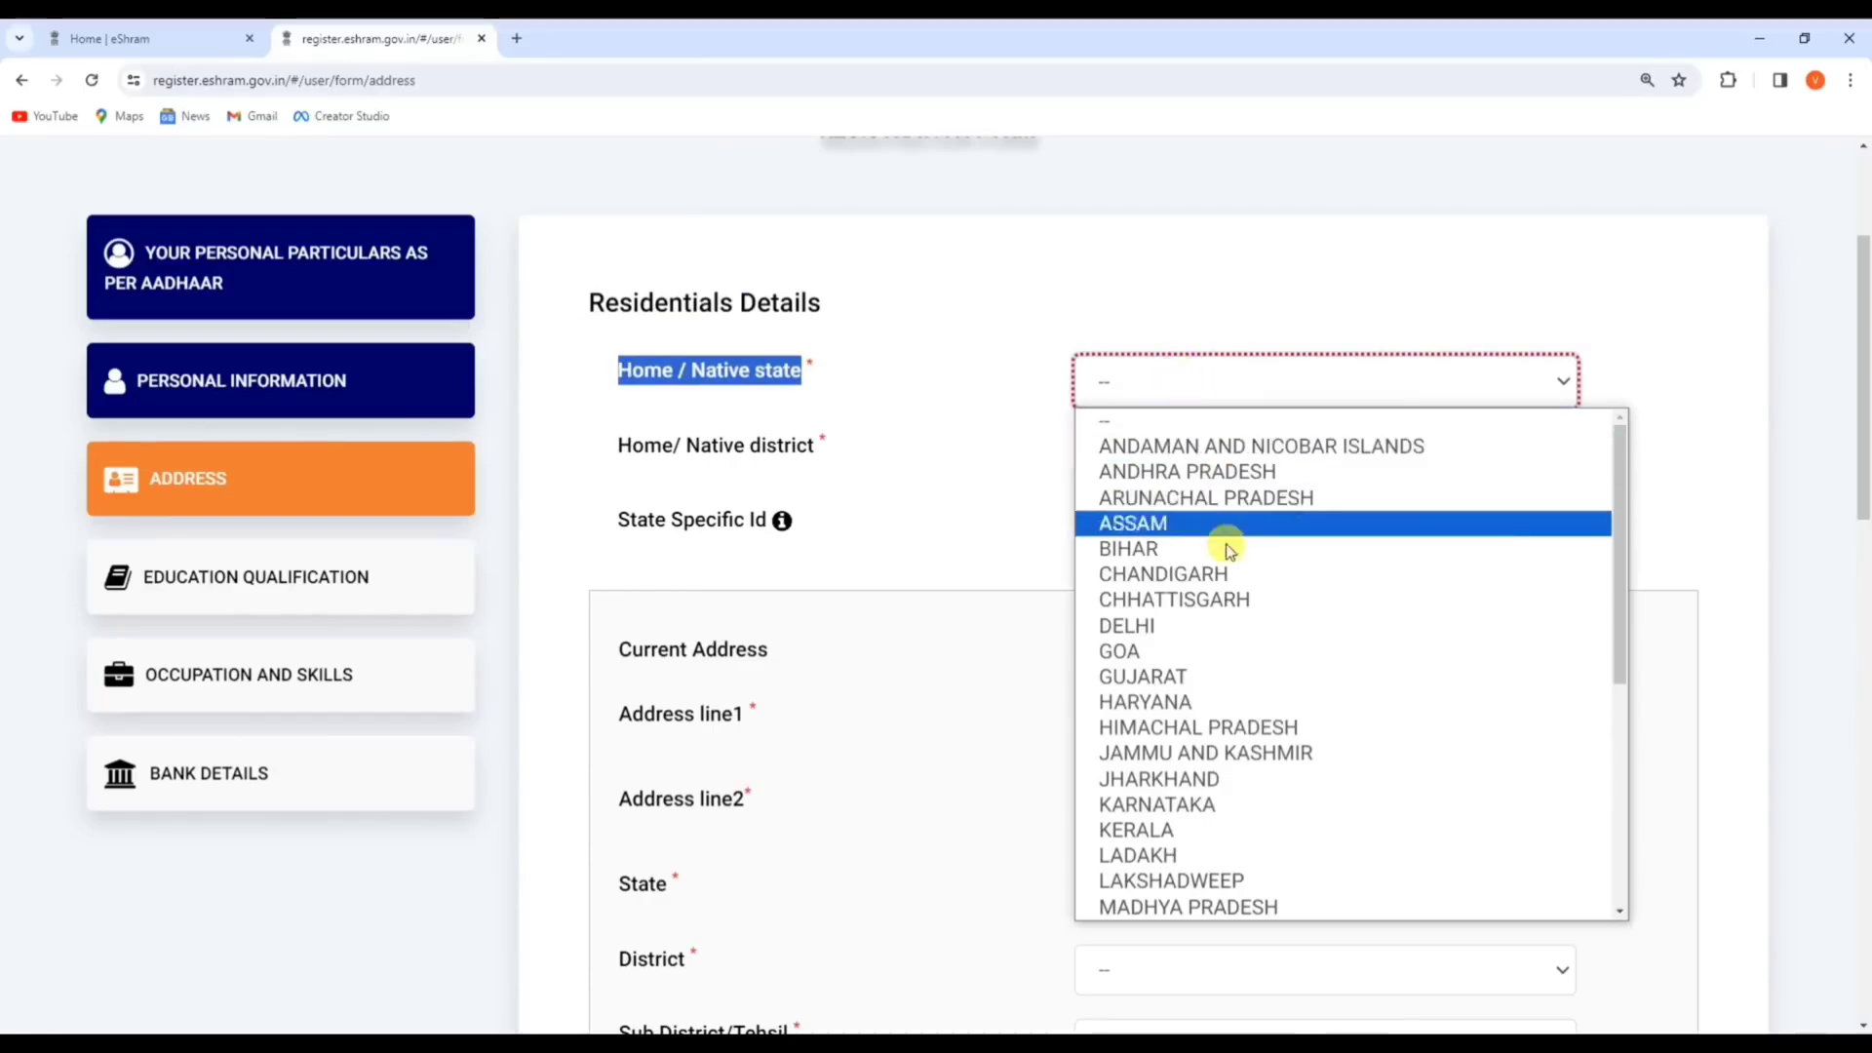
{"action": "scroll", "coordinate": [1224, 556], "scroll_direction": "down", "scroll_amount": 4}
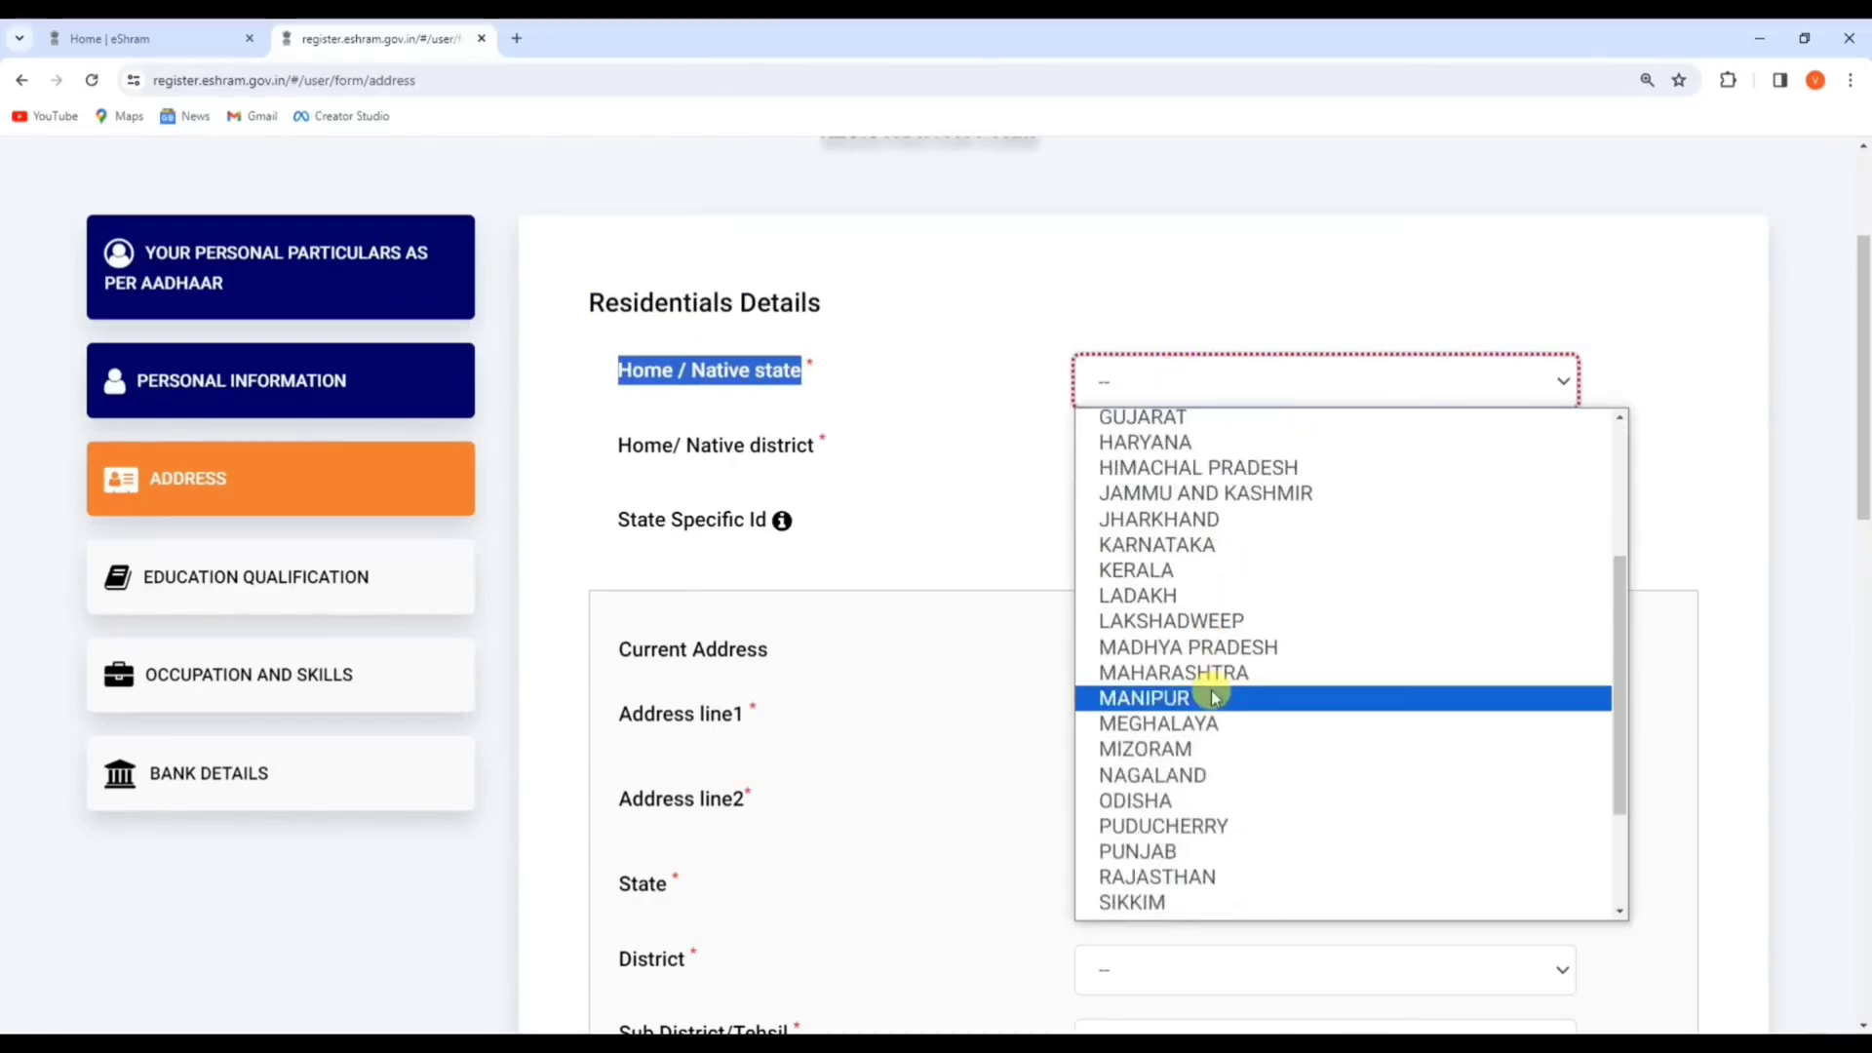
{"action": "scroll", "coordinate": [1180, 683], "scroll_direction": "up", "scroll_amount": 3}
{"action": "left_click", "coordinate": [1166, 629]}
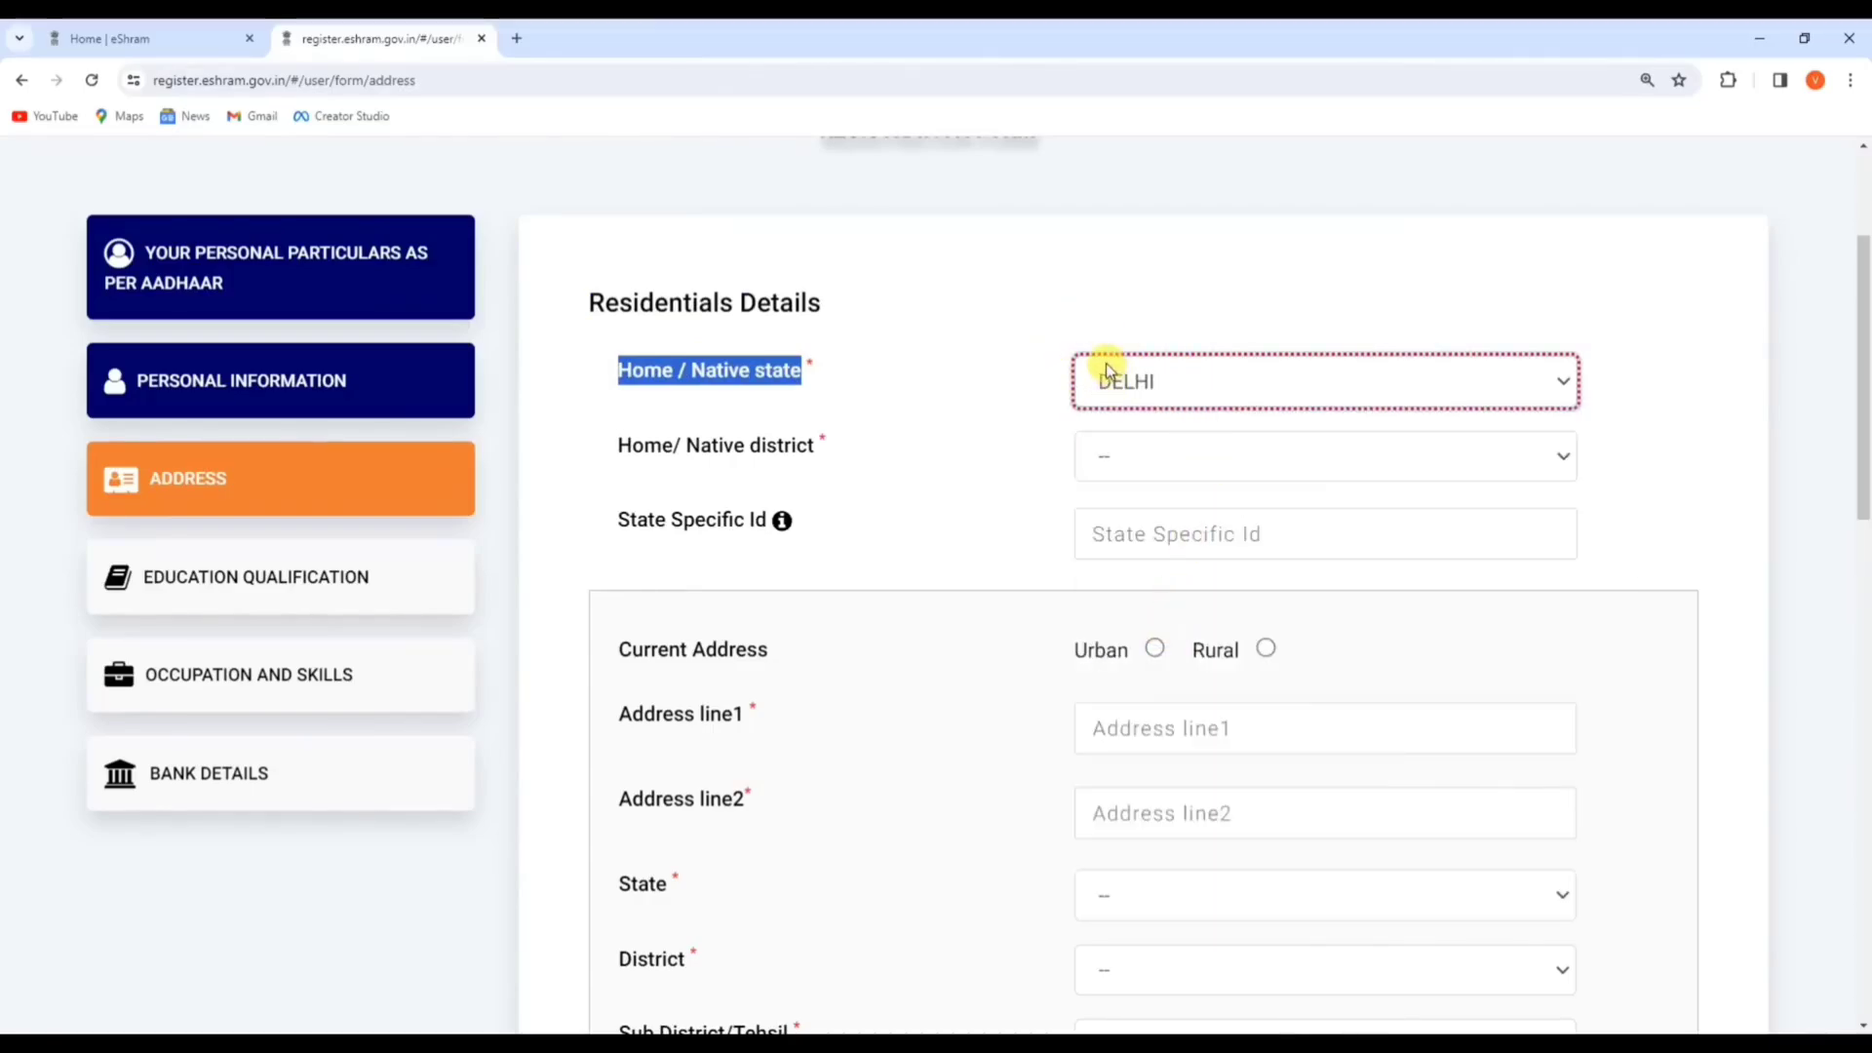
{"action": "left_click", "coordinate": [1128, 453]}
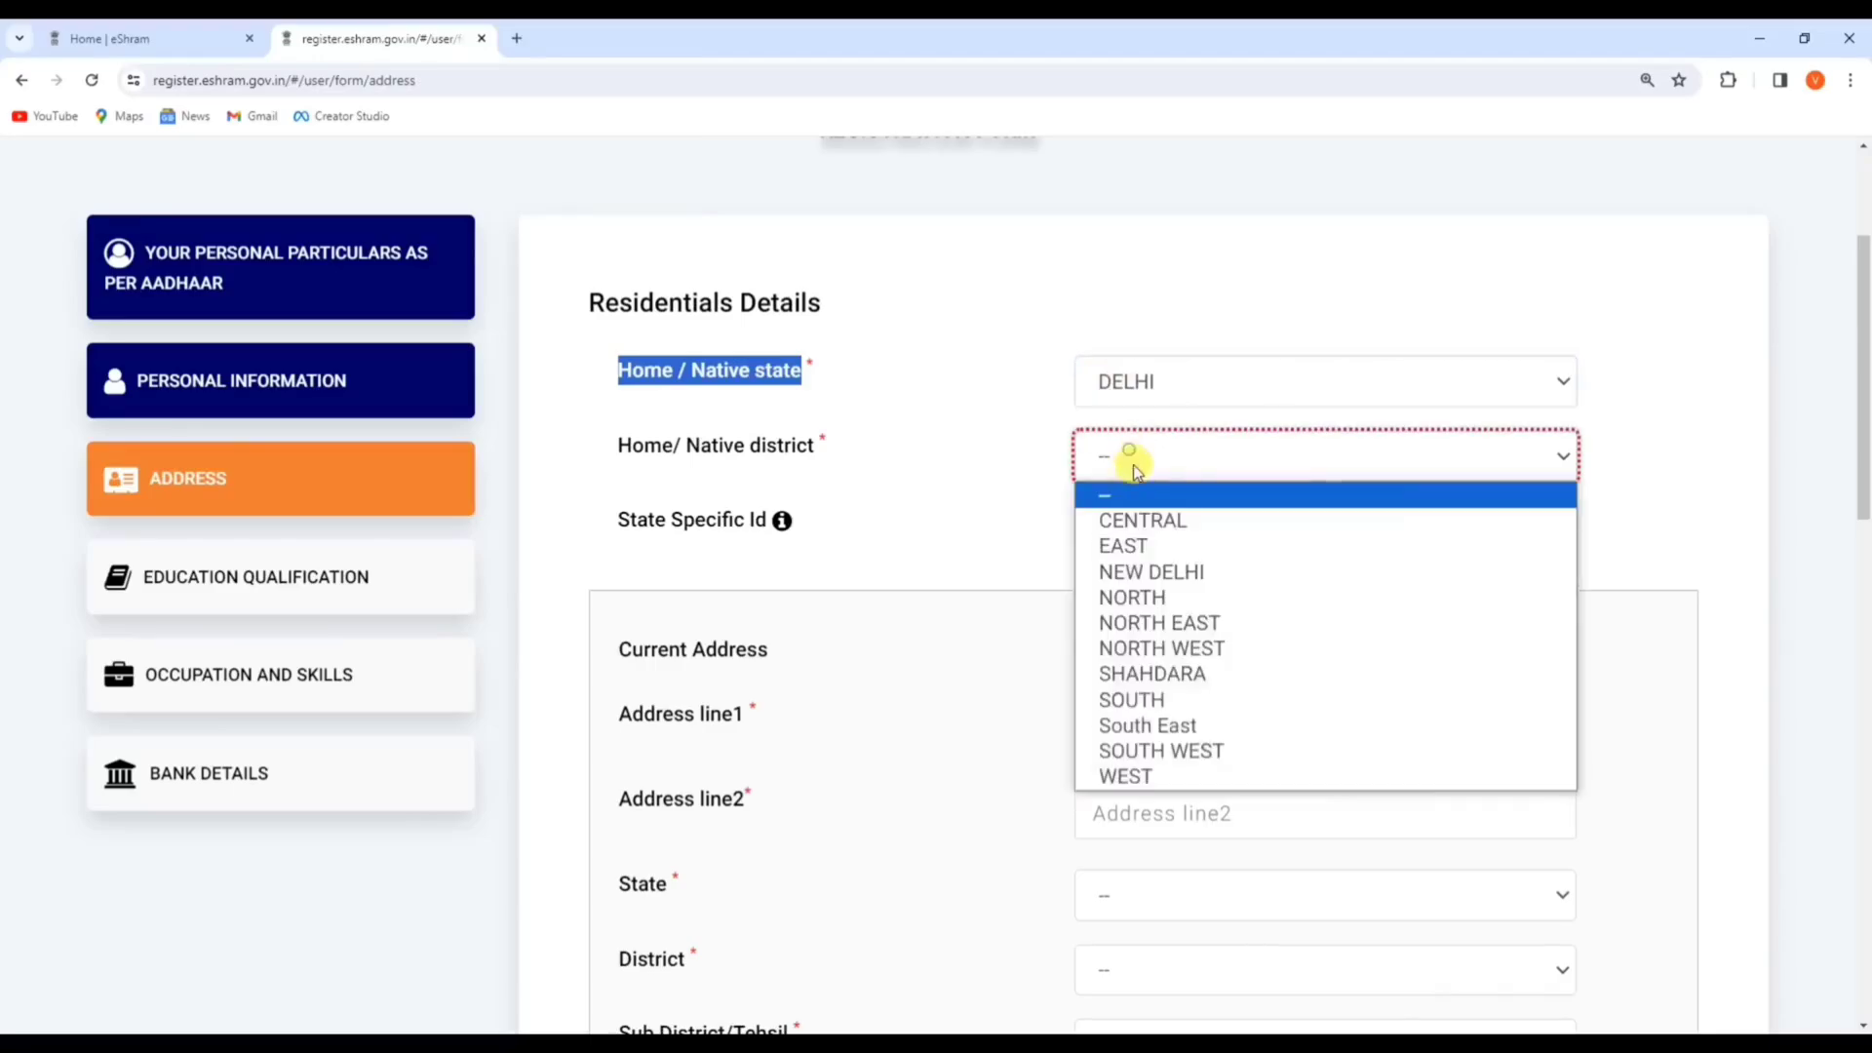
{"action": "left_click", "coordinate": [1156, 584]}
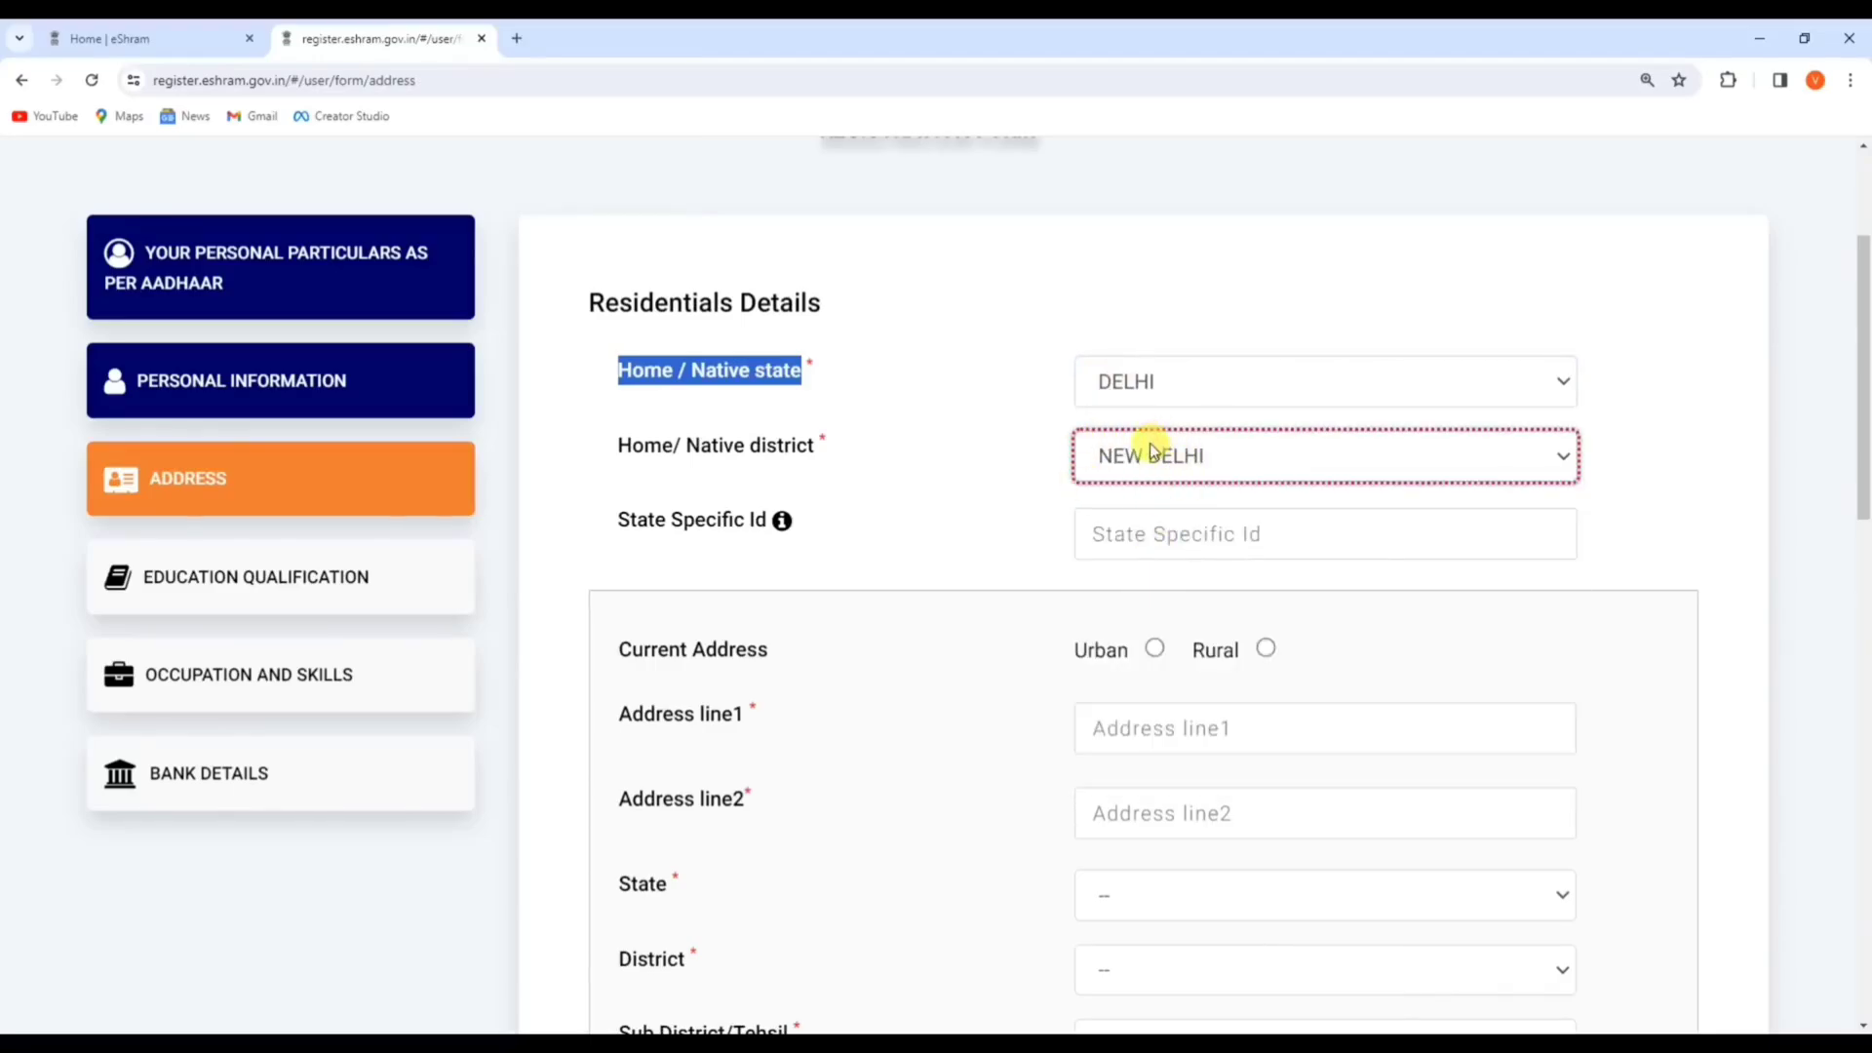
{"action": "left_click", "coordinate": [1040, 530]}
{"action": "scroll", "coordinate": [1041, 531], "scroll_direction": "down", "scroll_amount": 2}
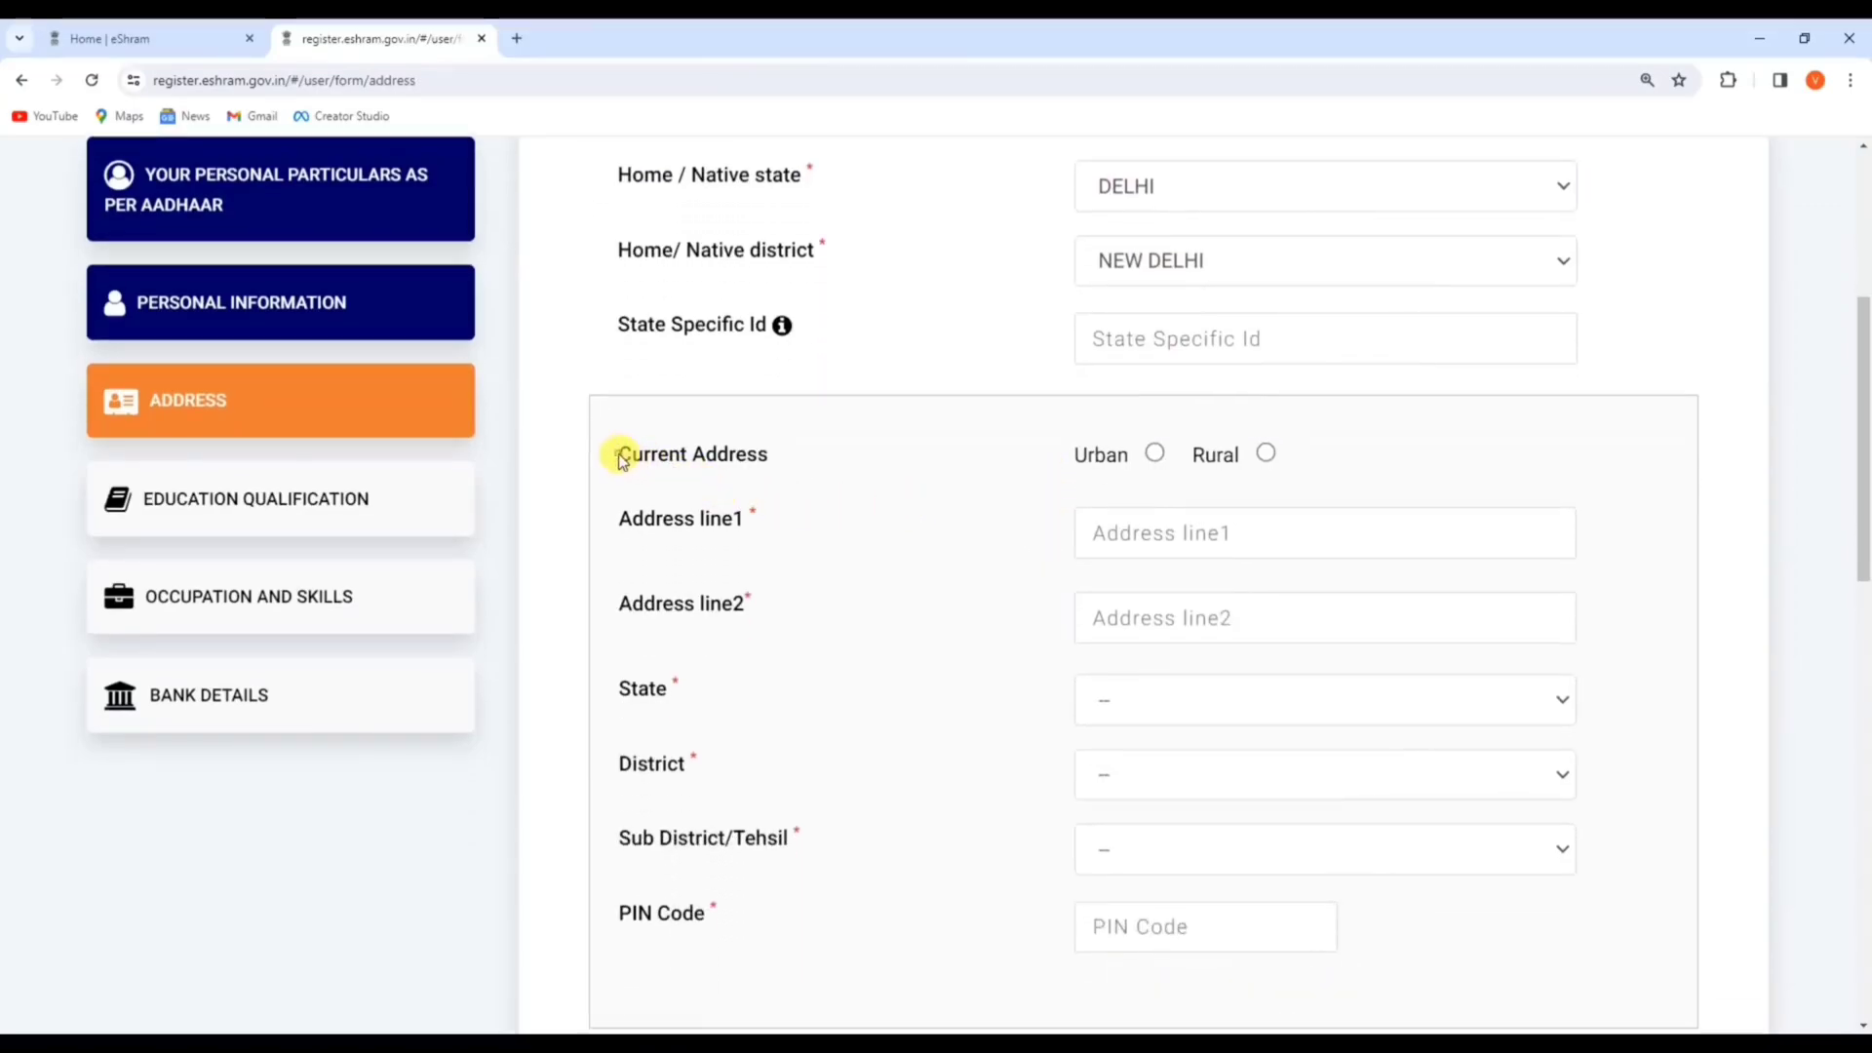
Mark the current address as Urban and move through Address line1 and line2.
{"action": "left_click_drag", "start_coordinate": [621, 455], "coordinate": [765, 458]}
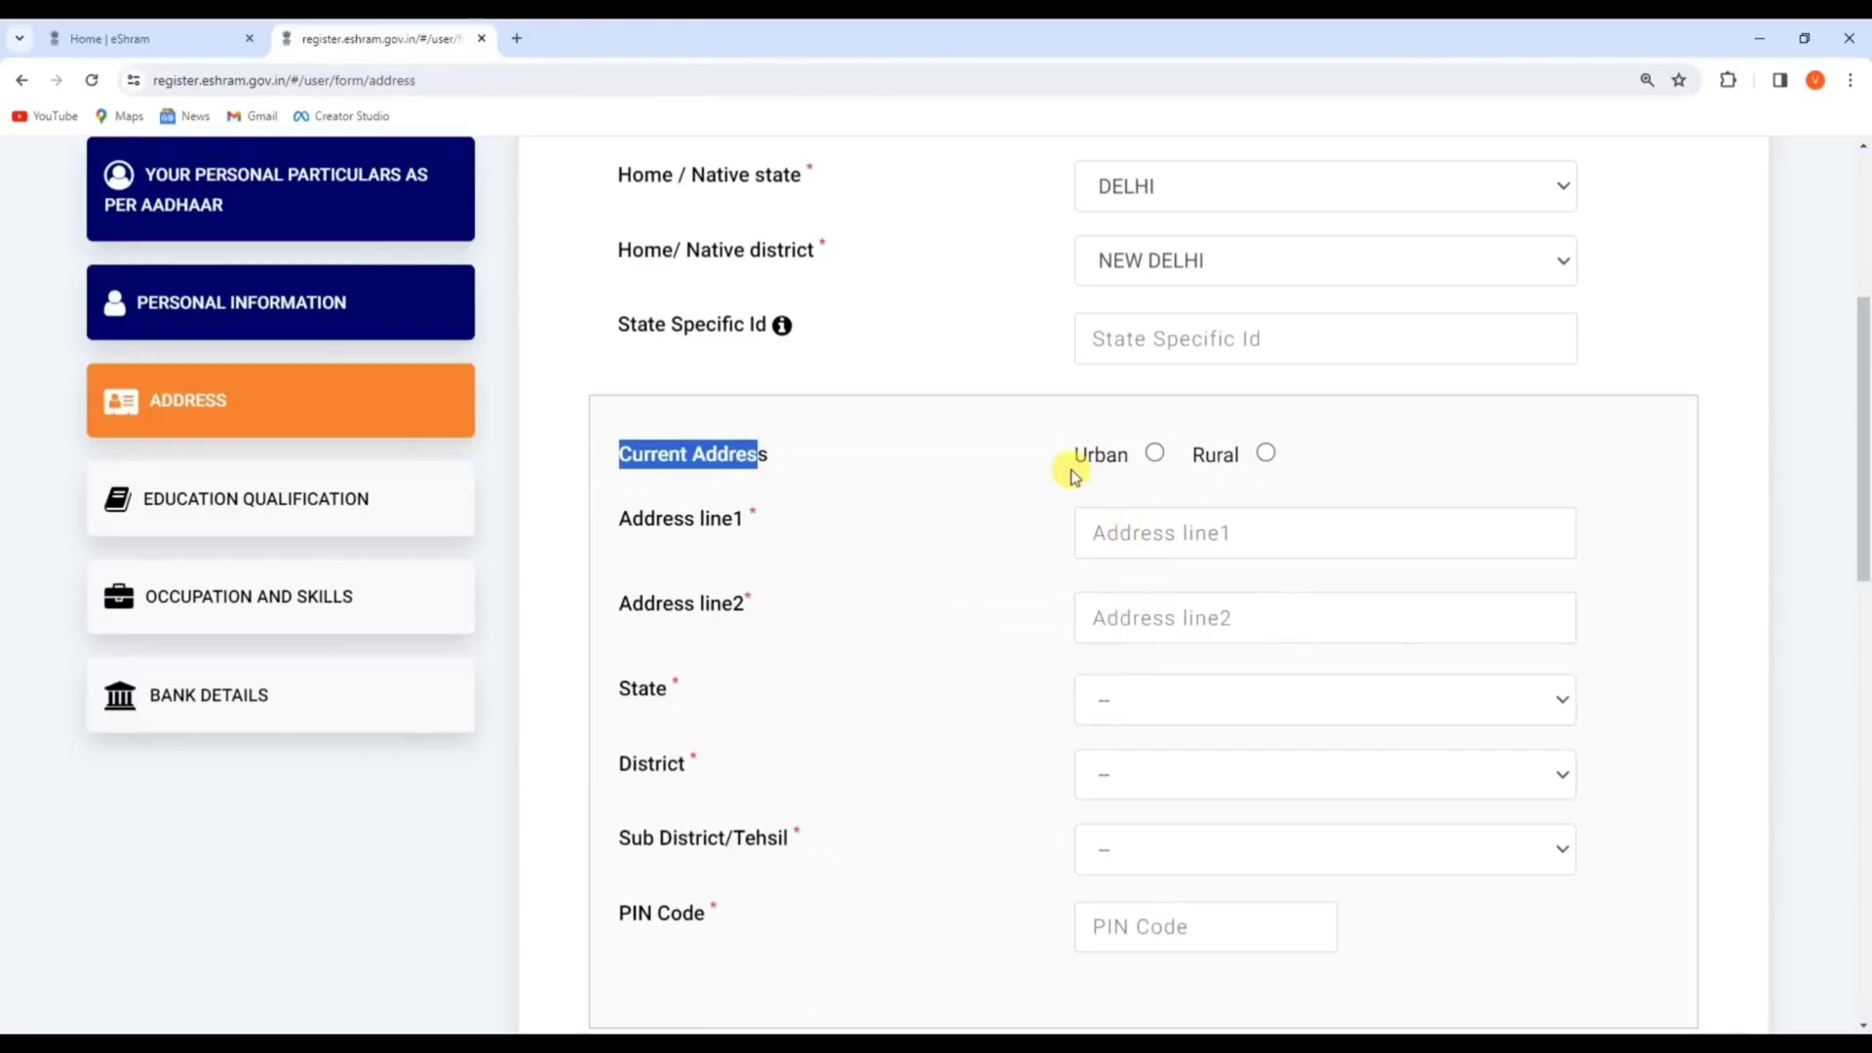
{"action": "left_click_drag", "start_coordinate": [1075, 454], "coordinate": [1238, 455]}
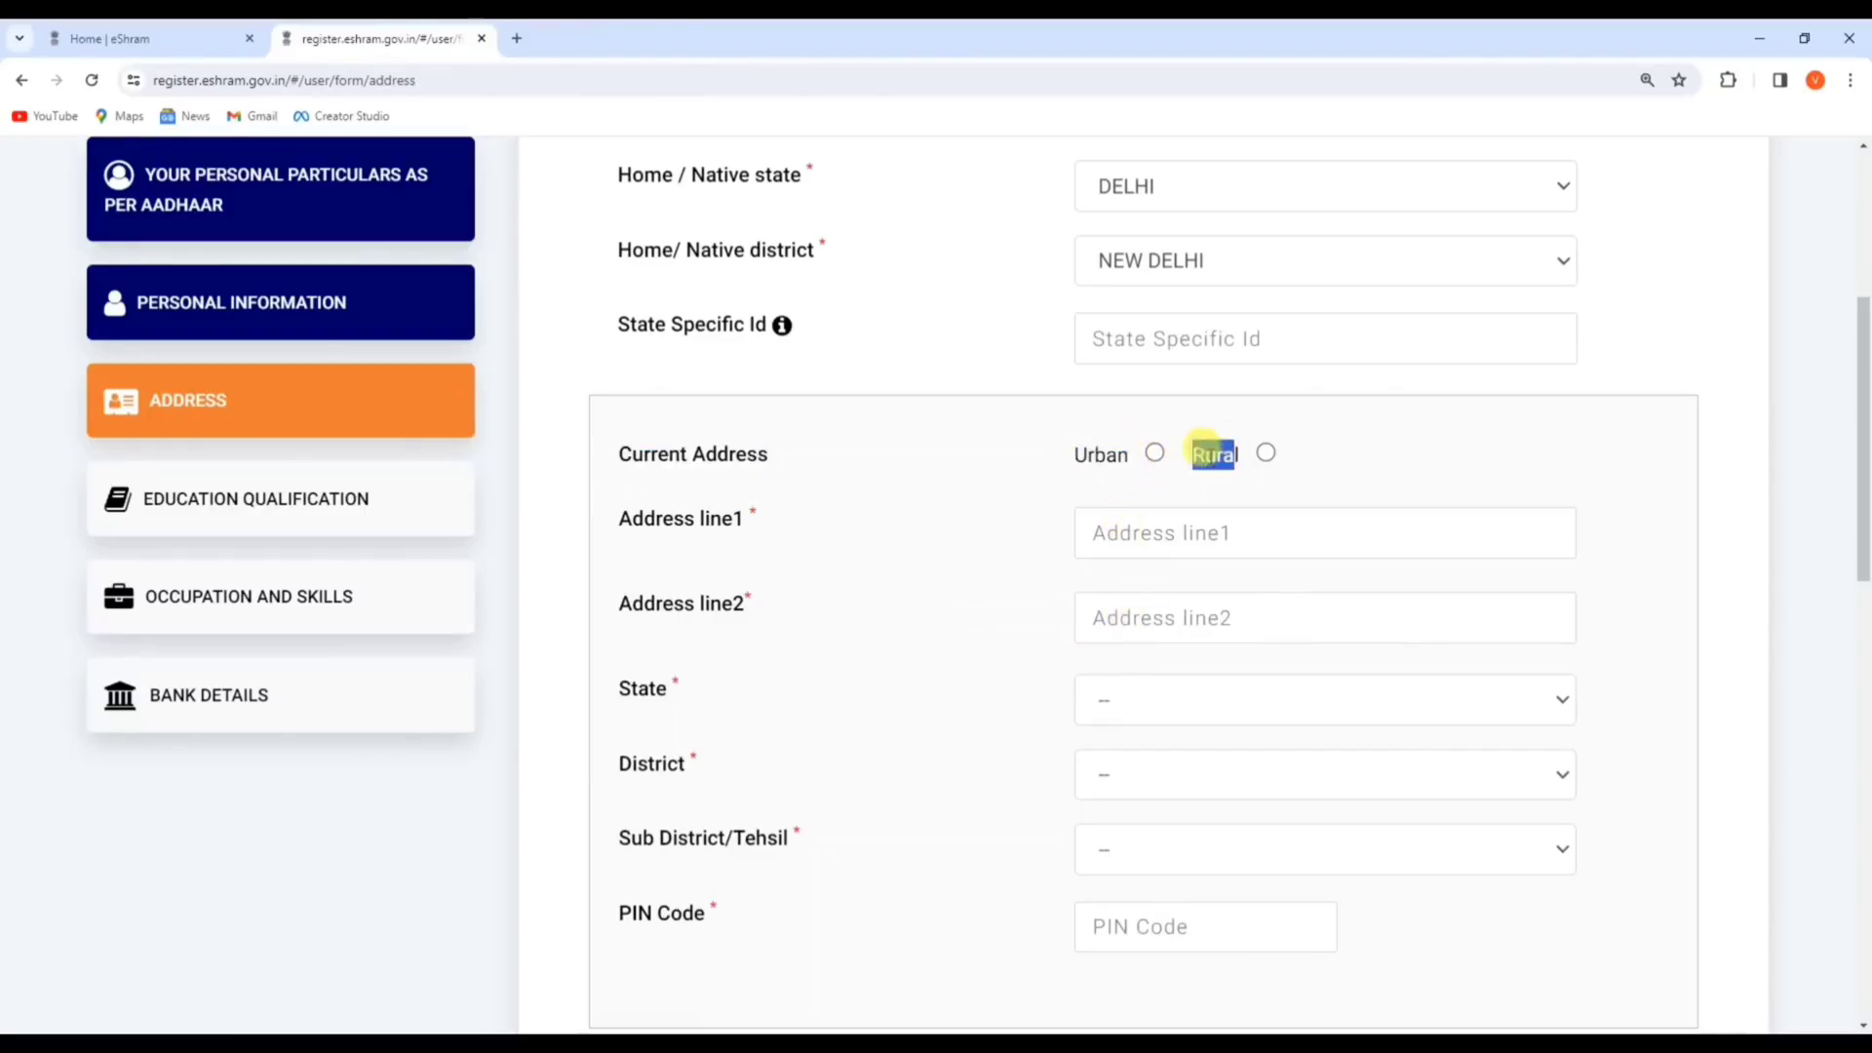
{"action": "left_click", "coordinate": [1154, 455]}
{"action": "scroll", "coordinate": [1139, 476], "scroll_direction": "down", "scroll_amount": 1}
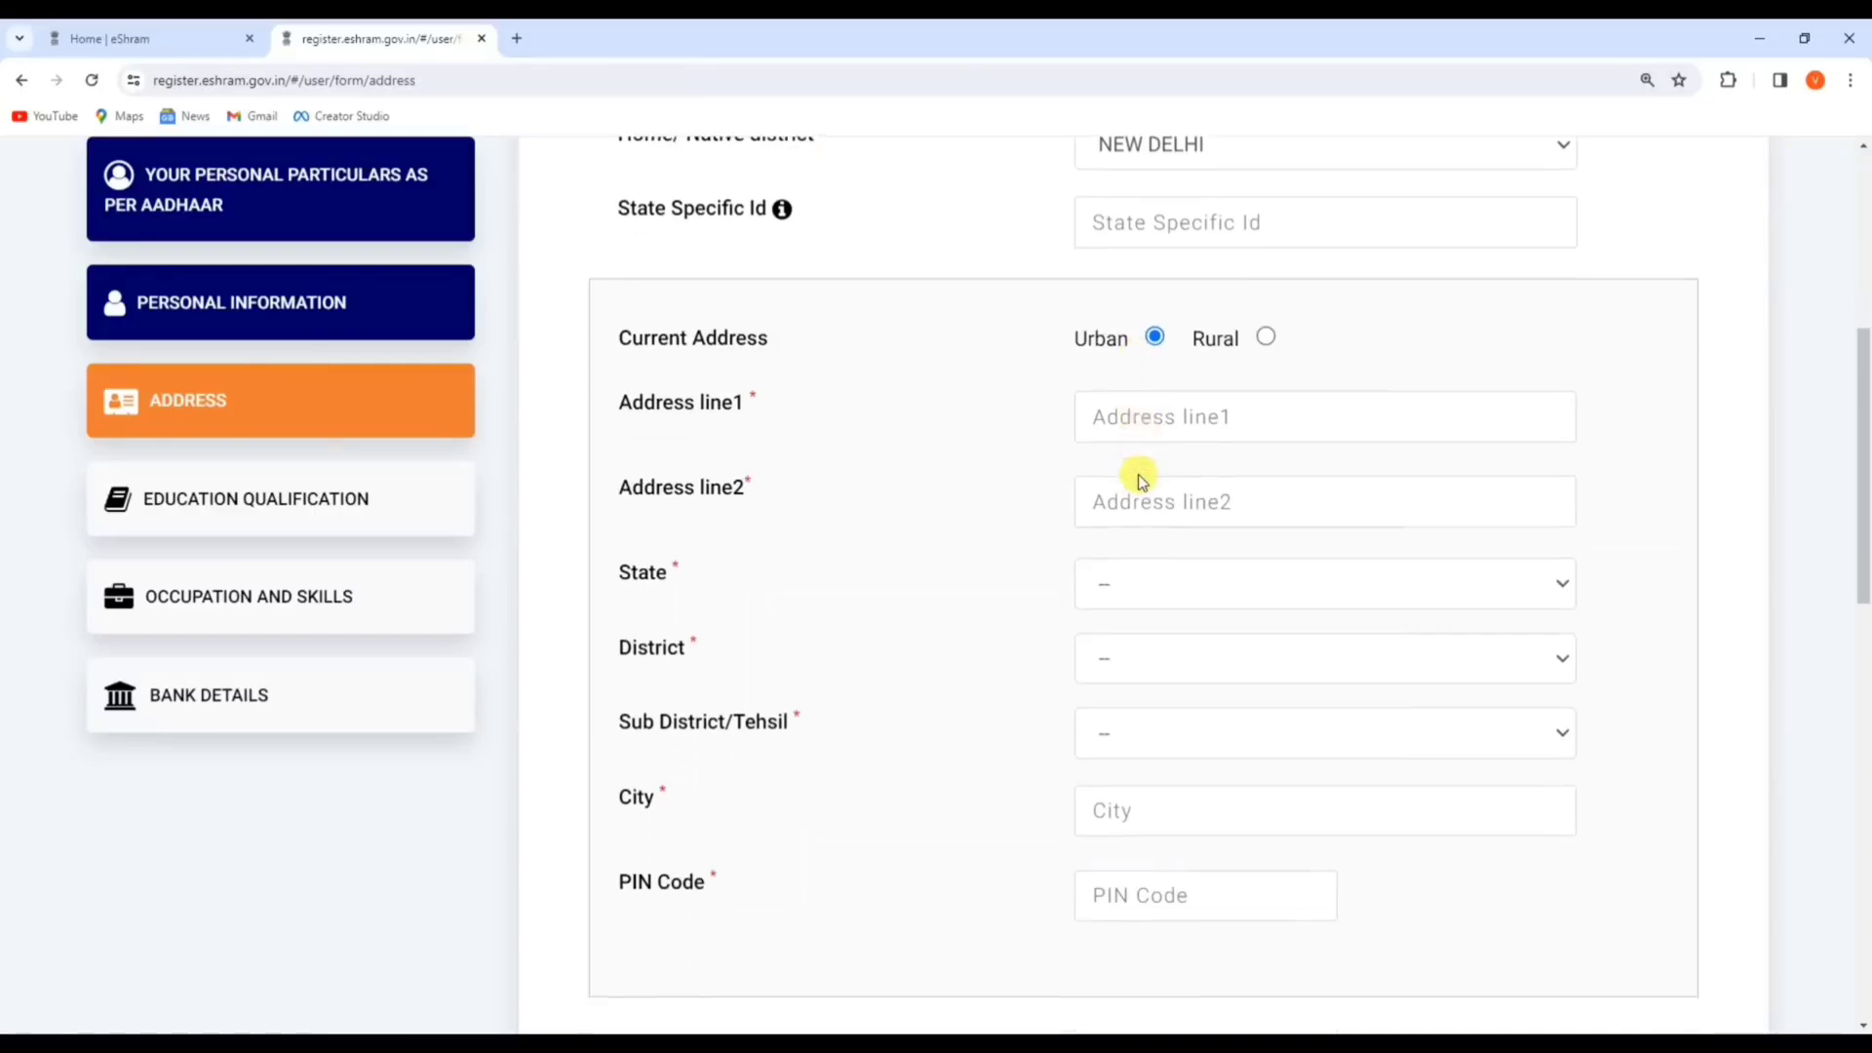
{"action": "left_click", "coordinate": [1104, 399]}
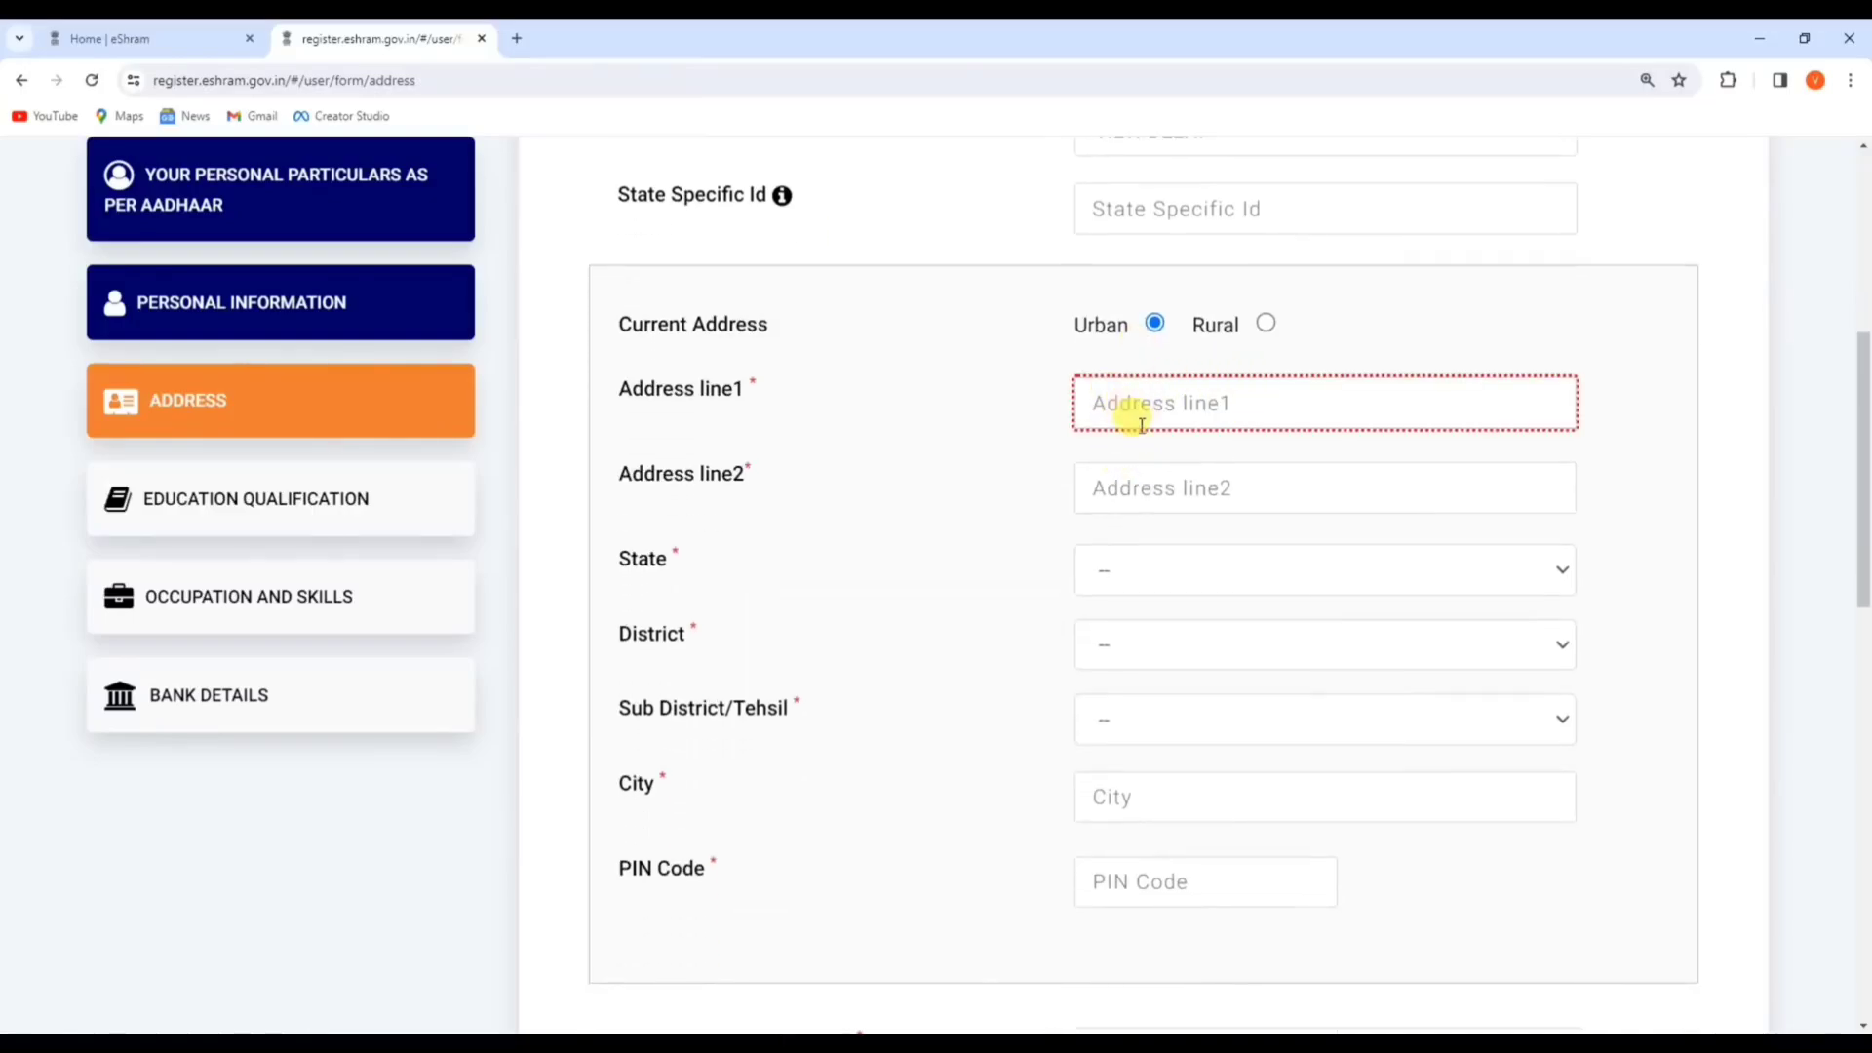
{"action": "left_click", "coordinate": [1120, 479]}
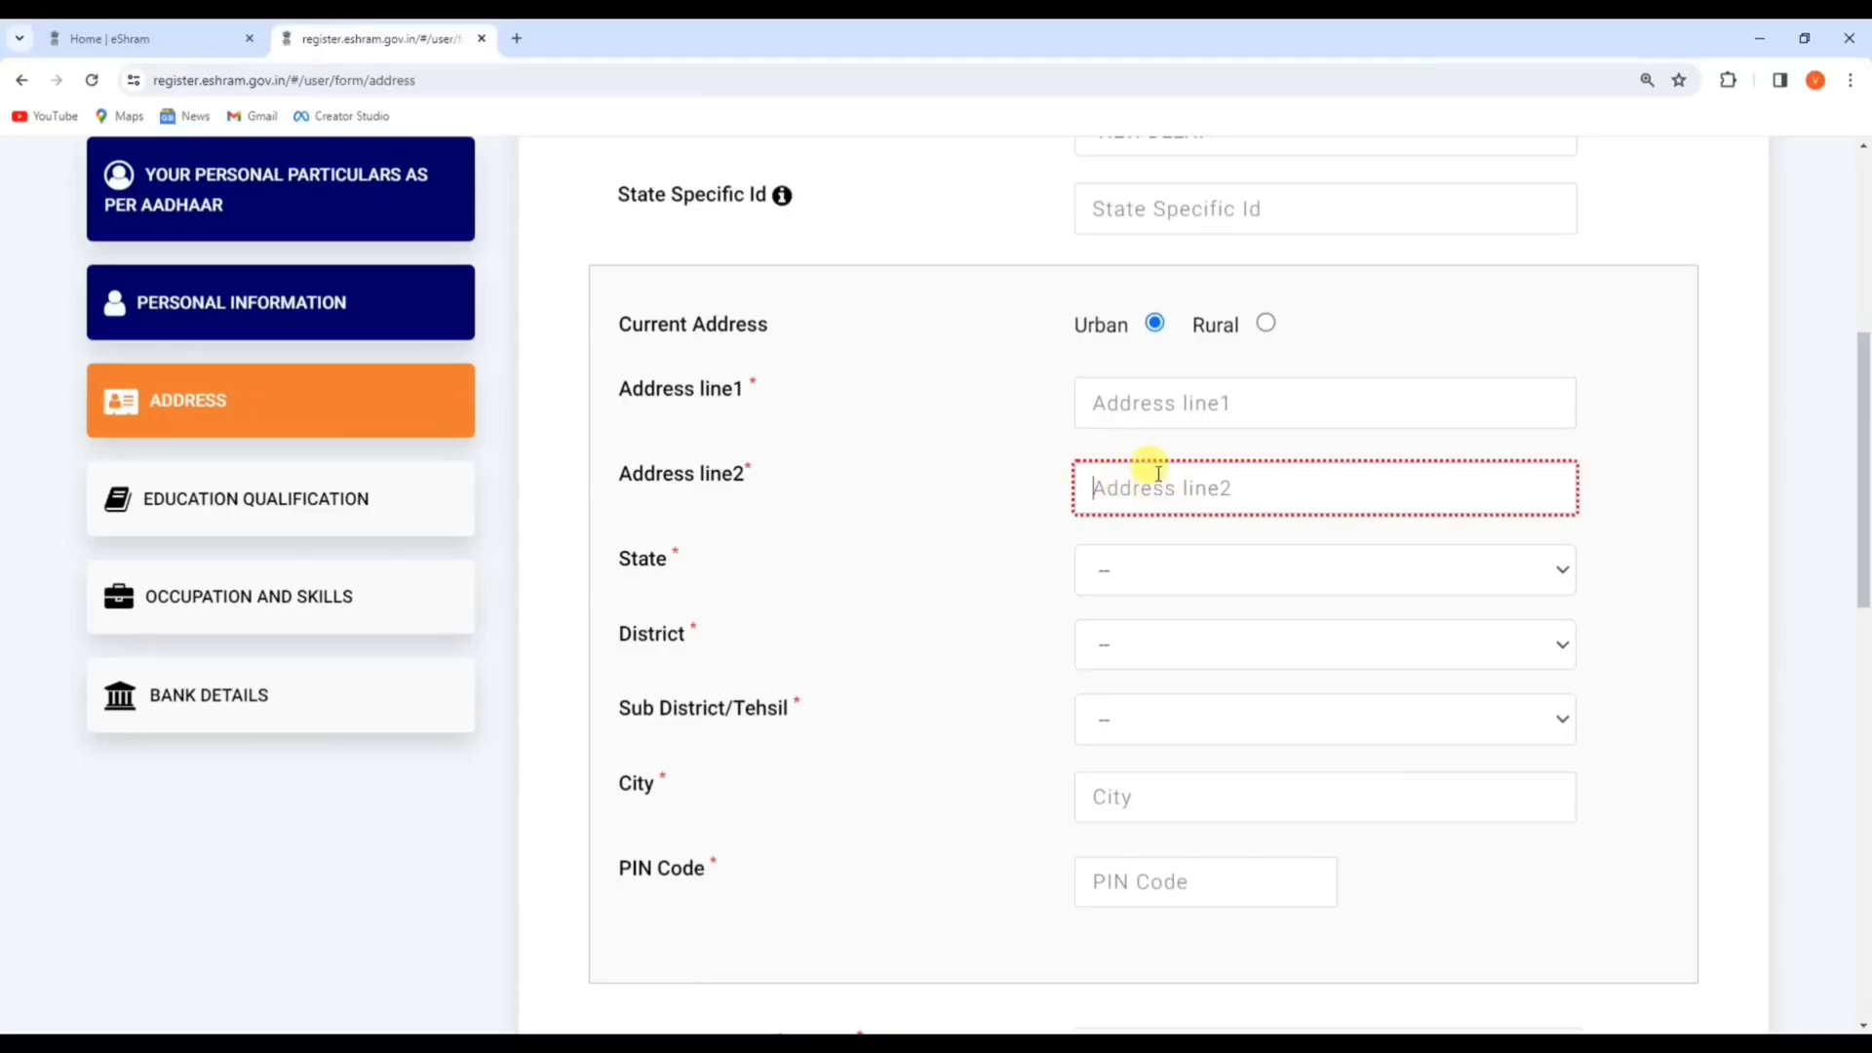
Set the current address state DELHI, district NEW DELHI, and sub-district Chanakya Puri.
{"action": "left_click", "coordinate": [1128, 577]}
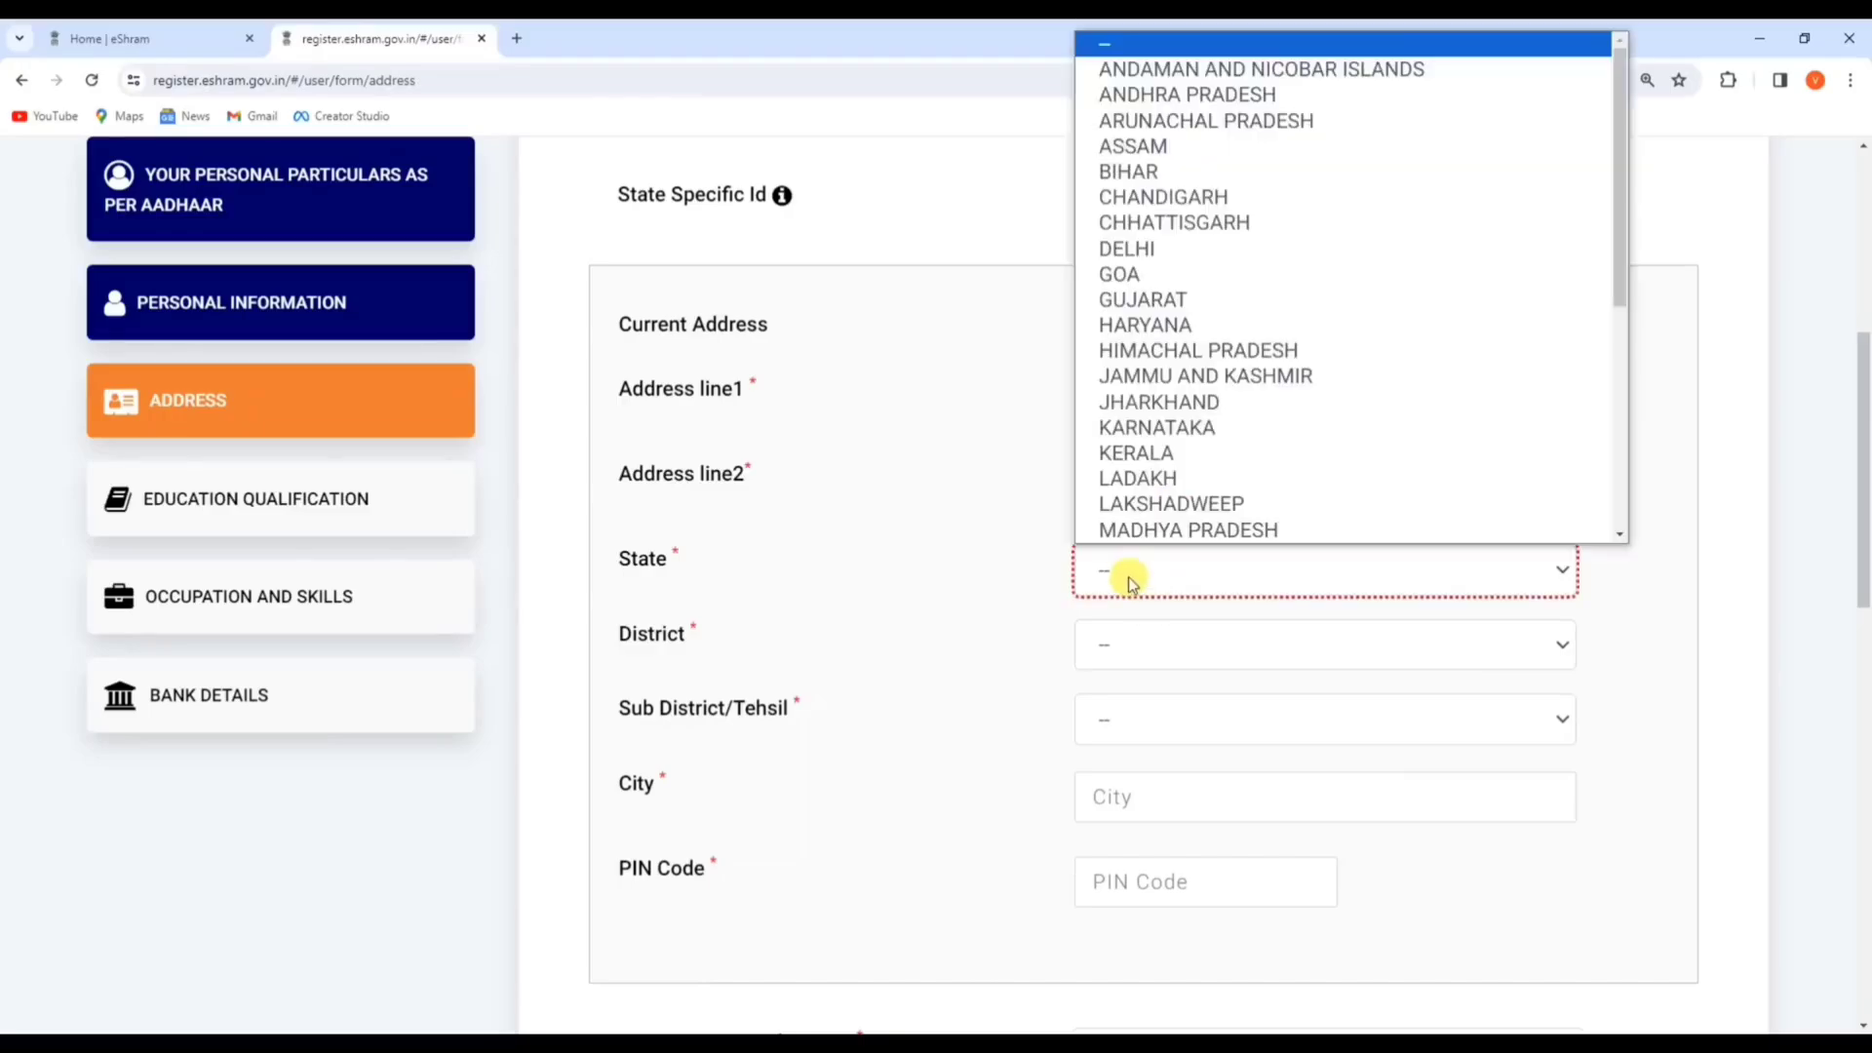
{"action": "scroll", "coordinate": [1191, 312], "scroll_direction": "down", "scroll_amount": 3}
{"action": "scroll", "coordinate": [1199, 196], "scroll_direction": "up", "scroll_amount": 3}
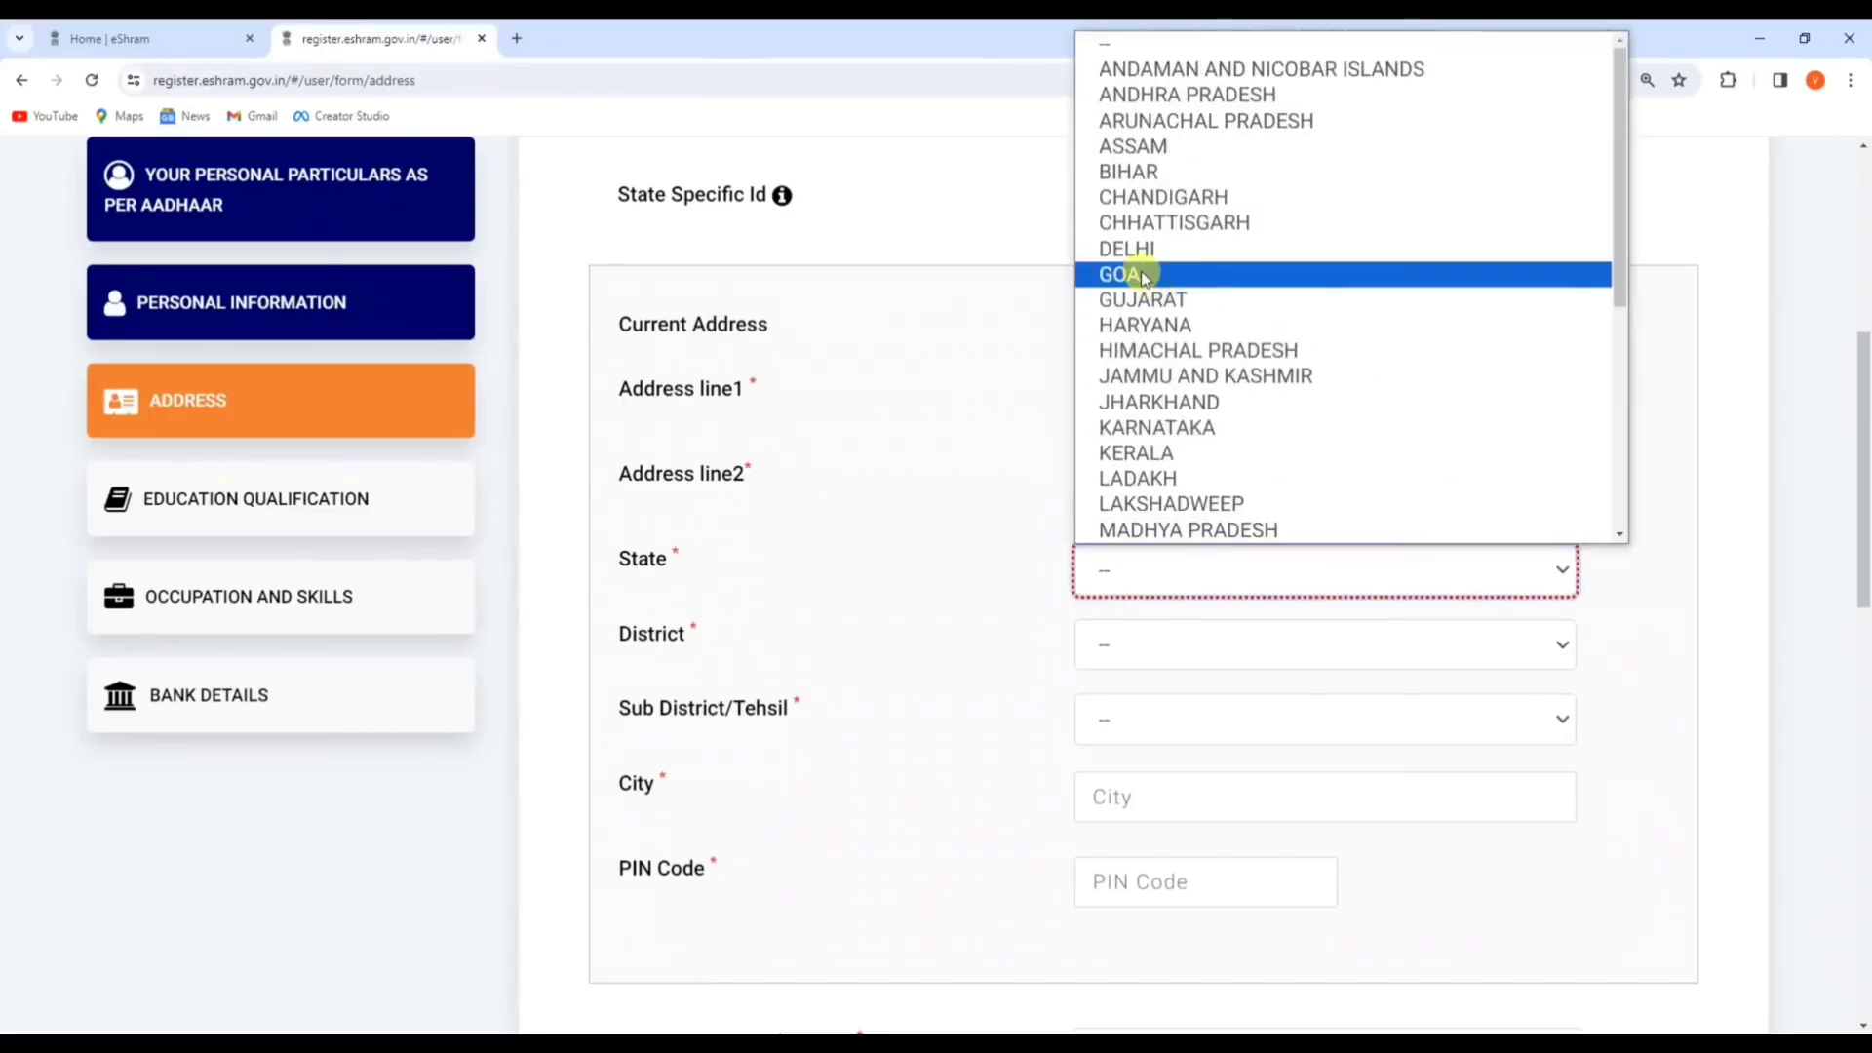
{"action": "left_click", "coordinate": [1137, 249]}
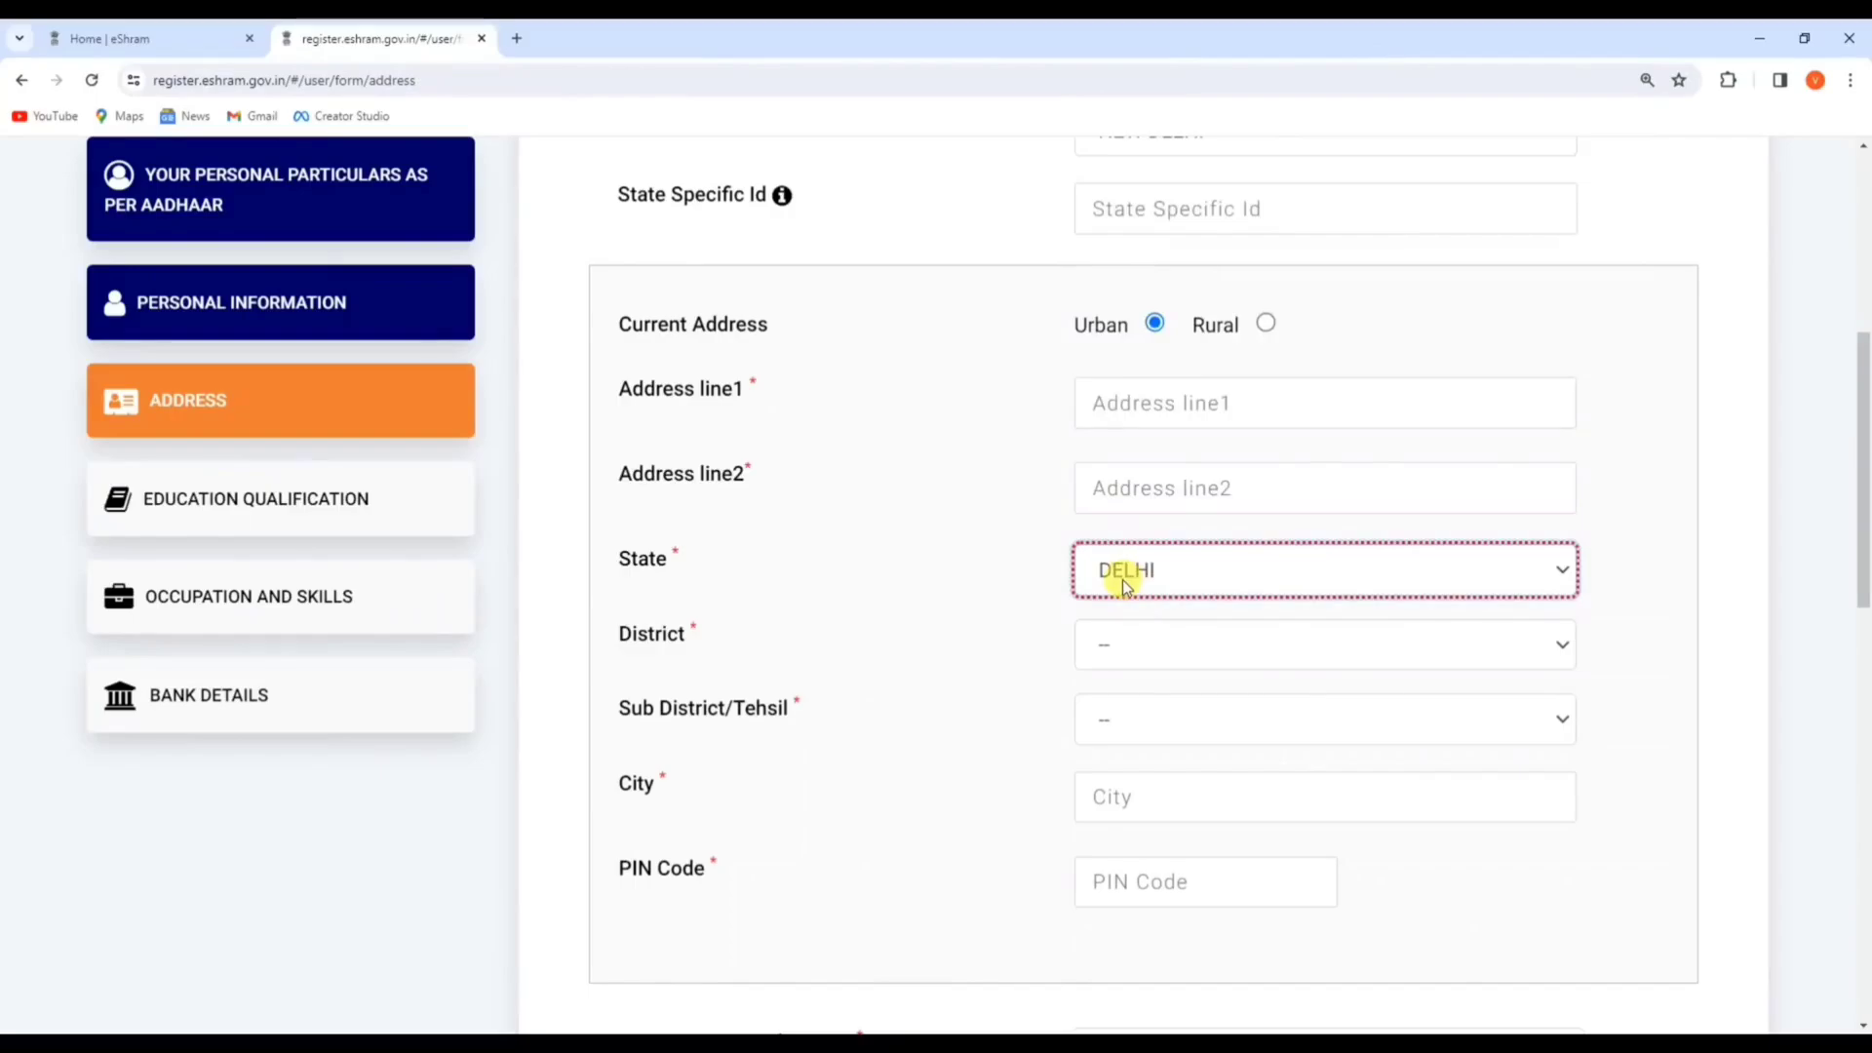
{"action": "left_click", "coordinate": [1142, 651]}
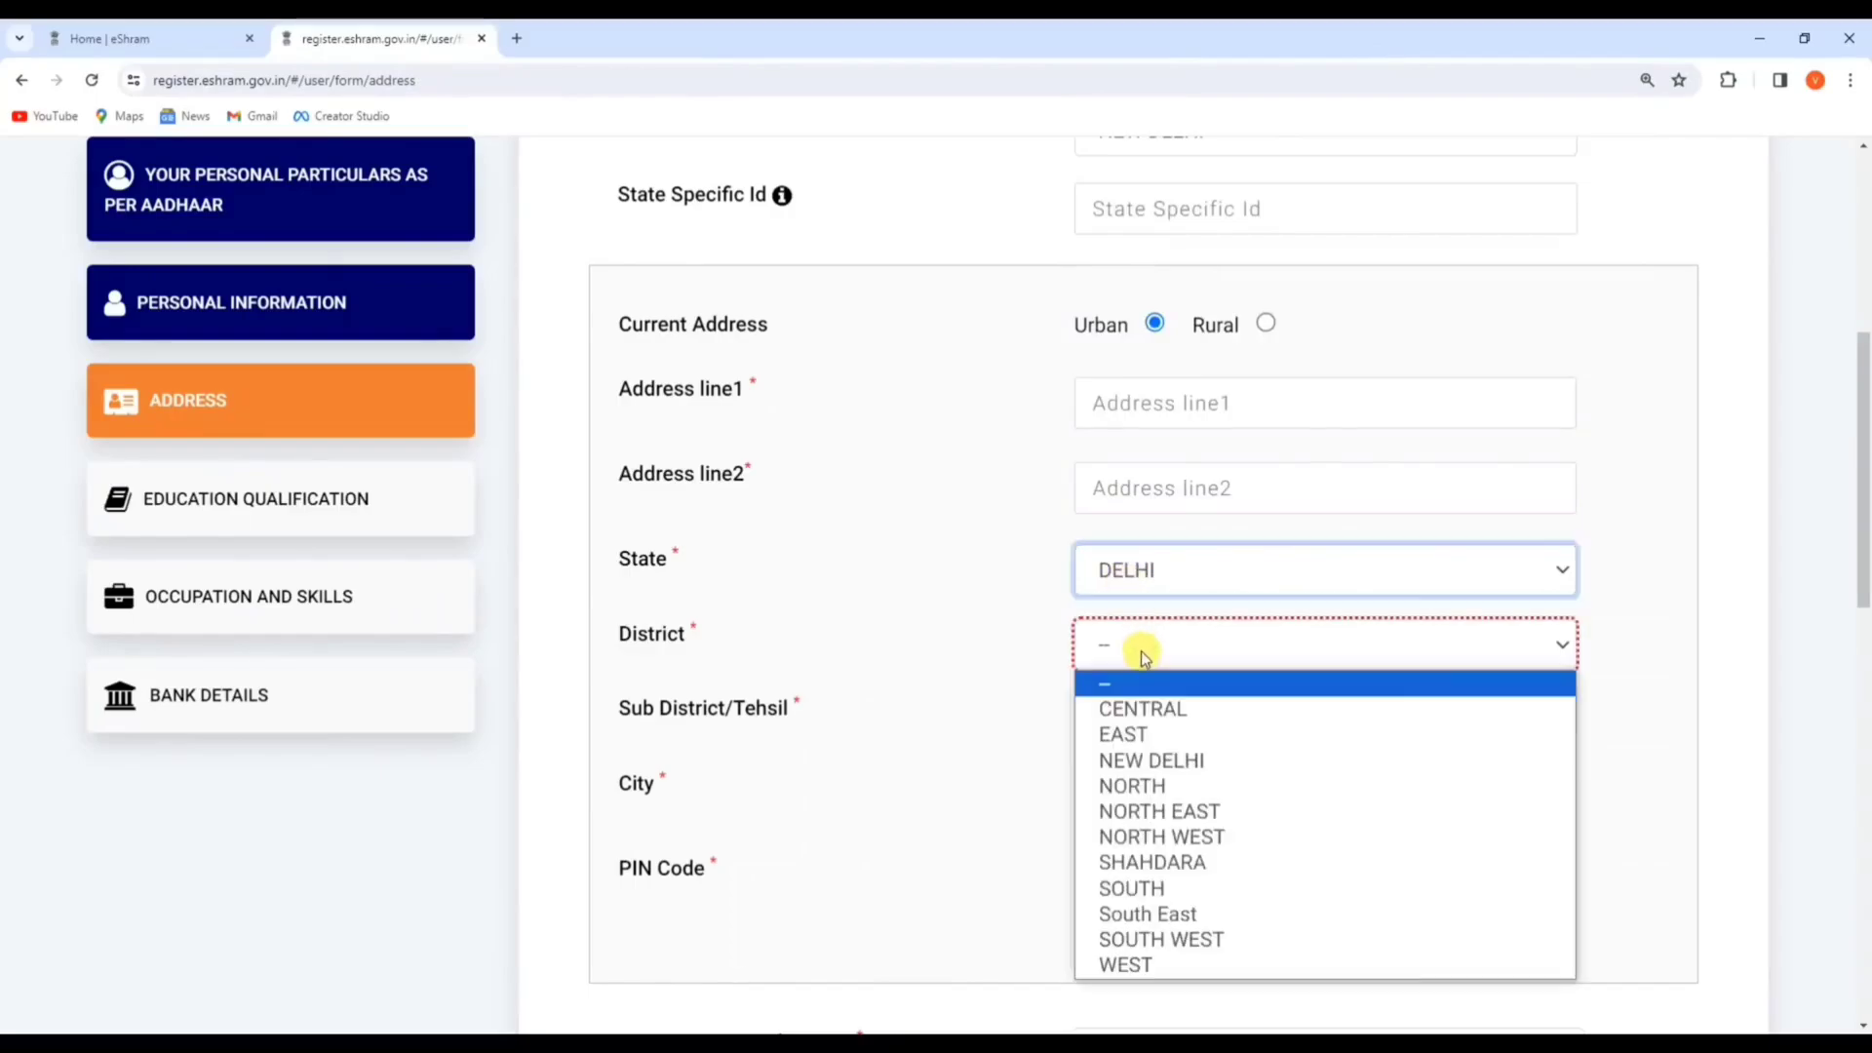
{"action": "left_click", "coordinate": [1169, 762]}
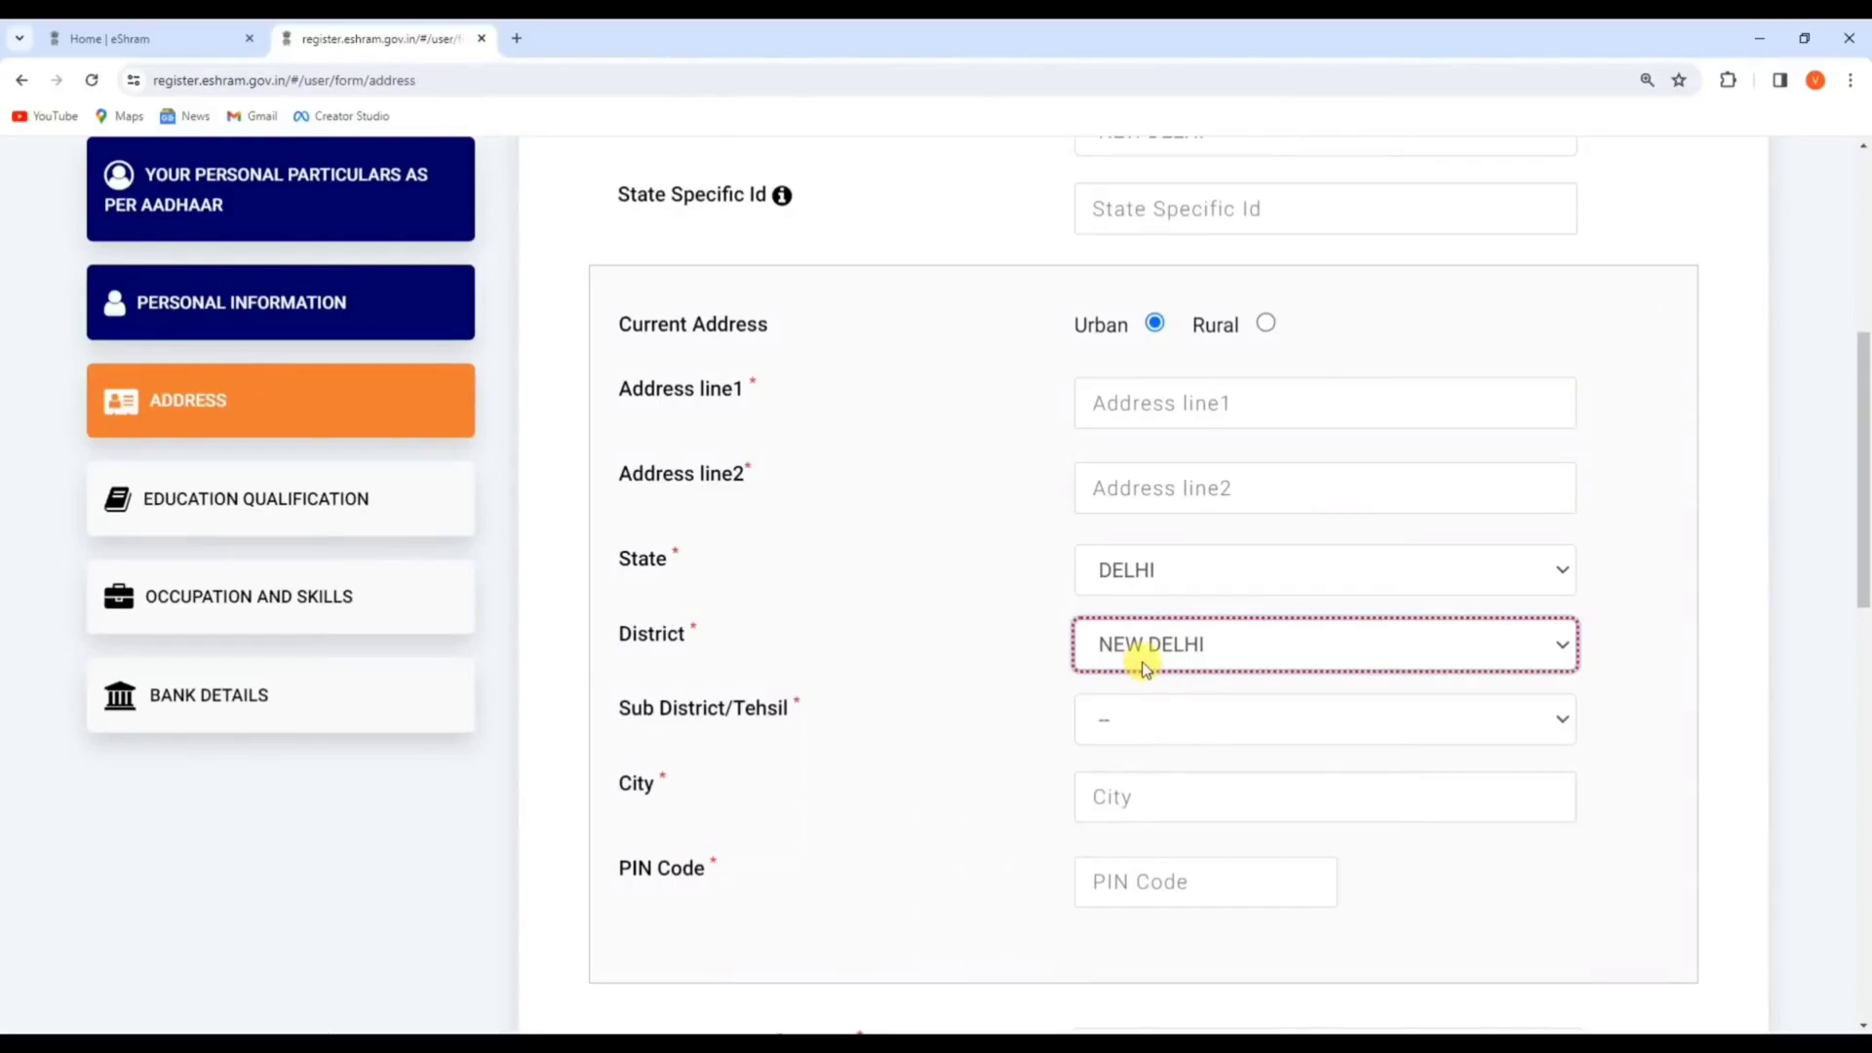
{"action": "left_click", "coordinate": [1131, 731]}
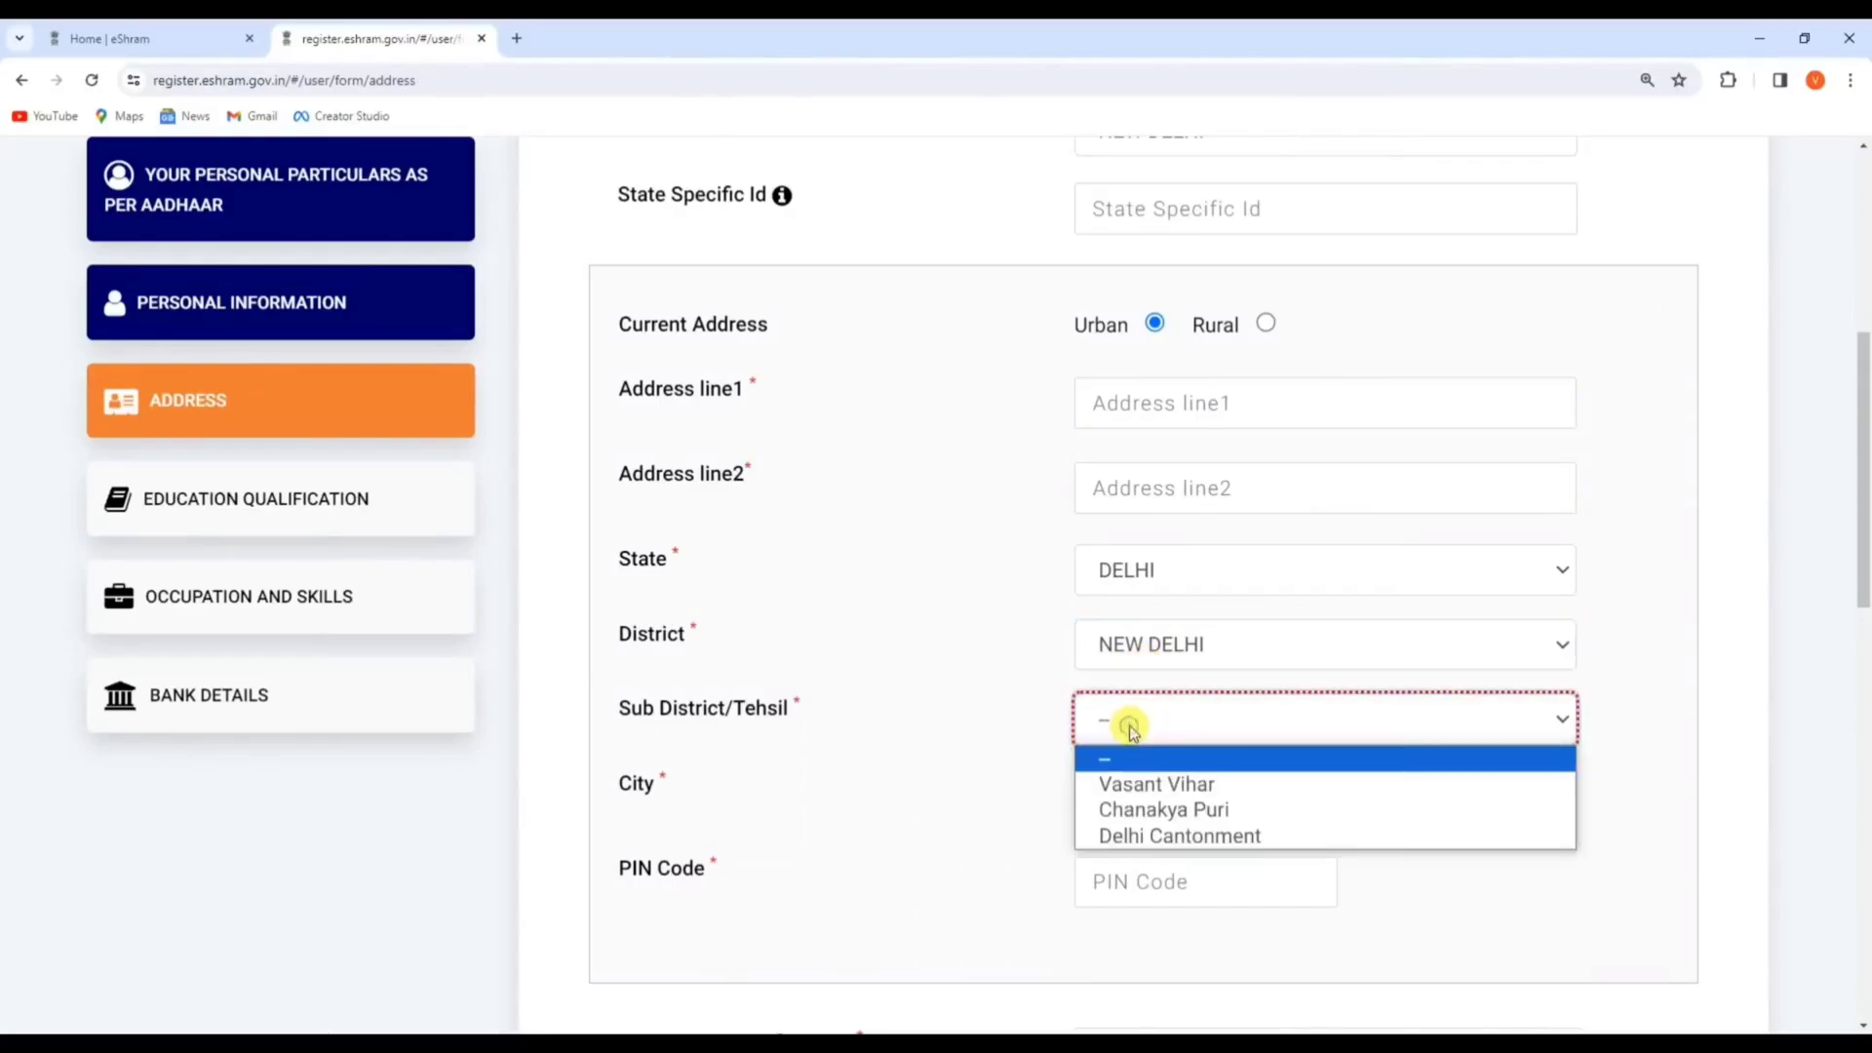
{"action": "left_click", "coordinate": [1159, 815]}
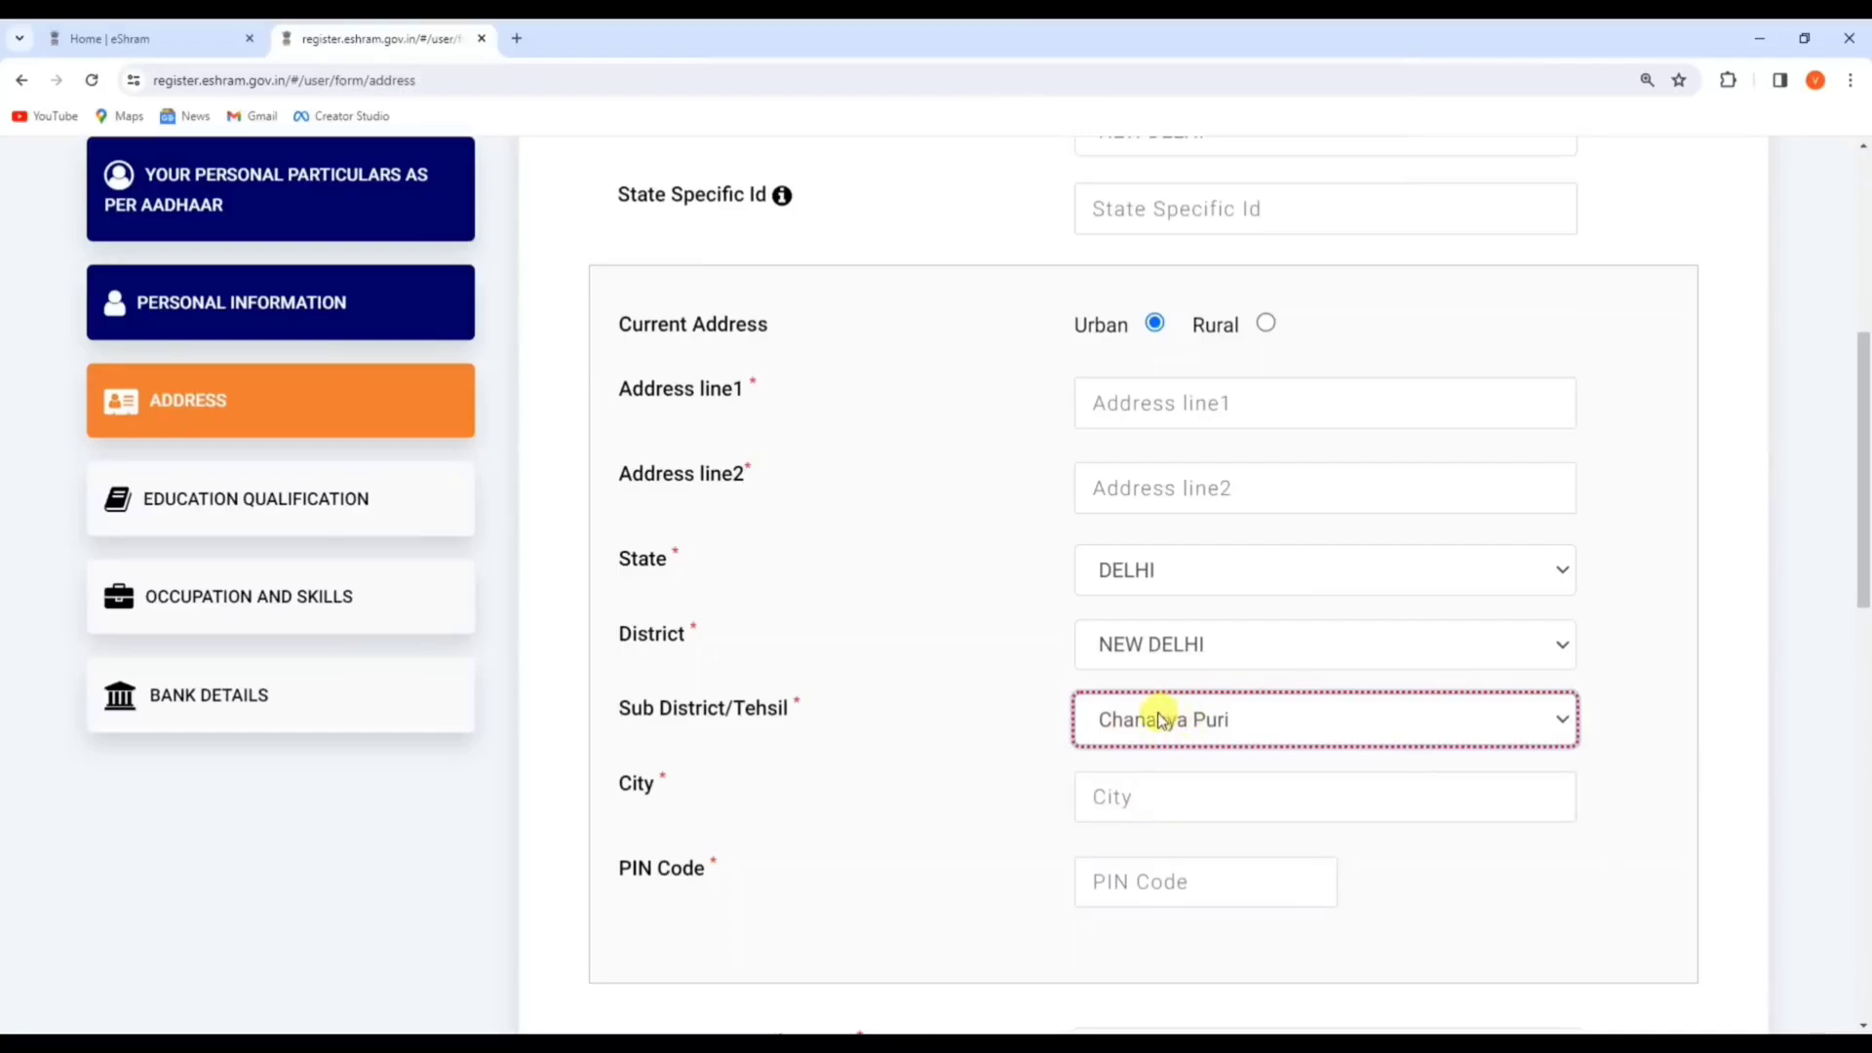
Pass through the City and PIN Code fields, leaving them blank.
{"action": "left_click", "coordinate": [1150, 785]}
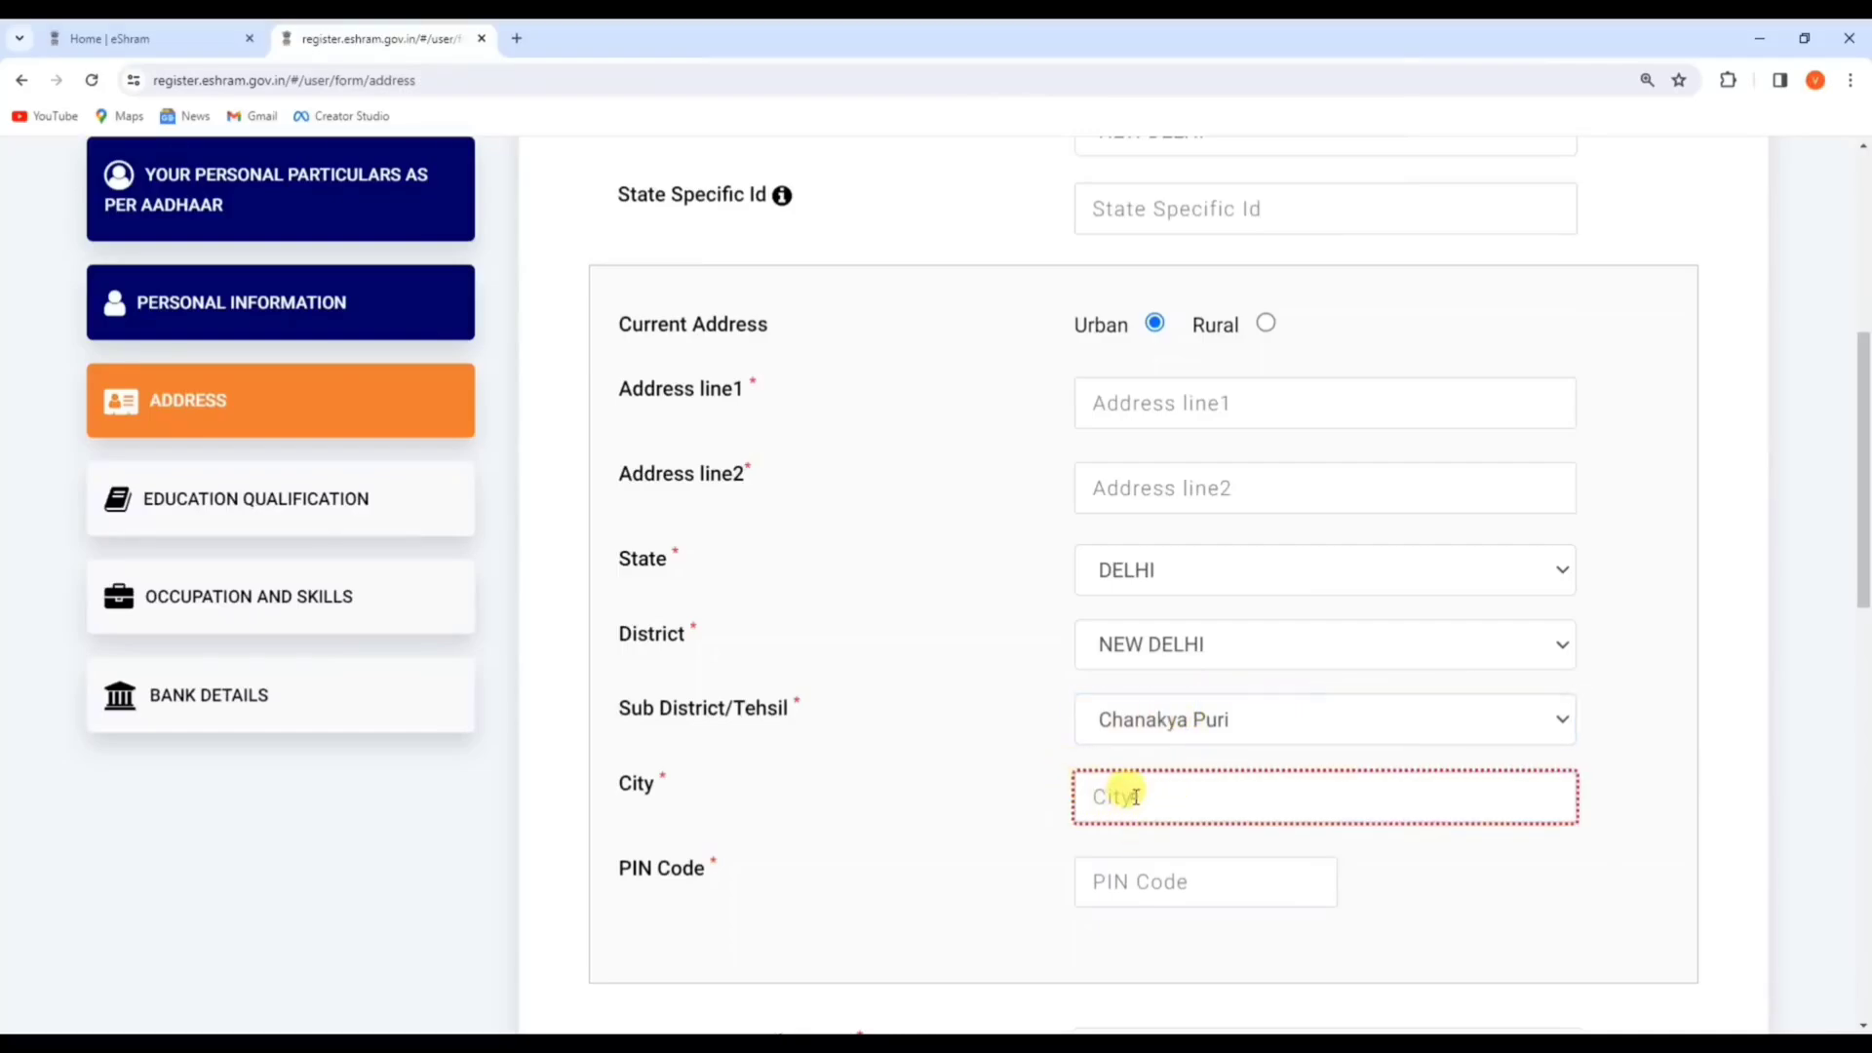
{"action": "left_click", "coordinate": [1134, 879]}
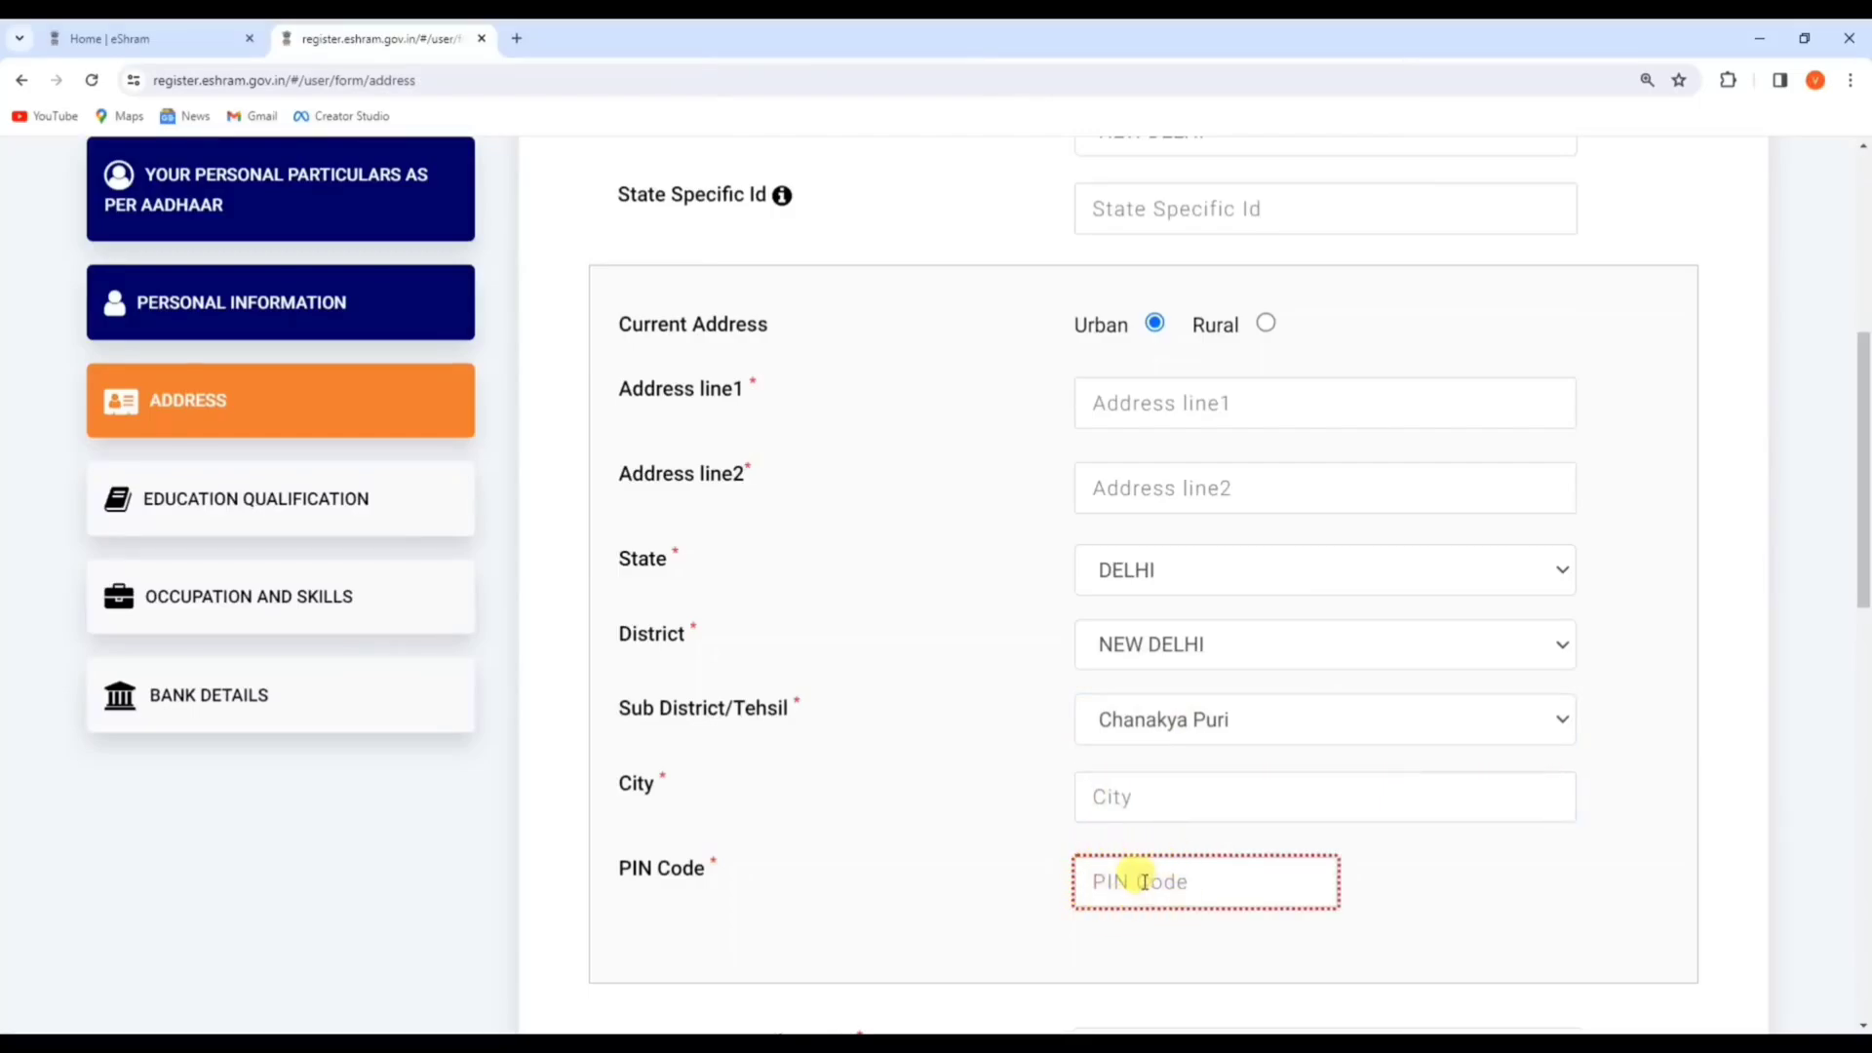
{"action": "scroll", "coordinate": [1136, 876], "scroll_direction": "down", "scroll_amount": 3}
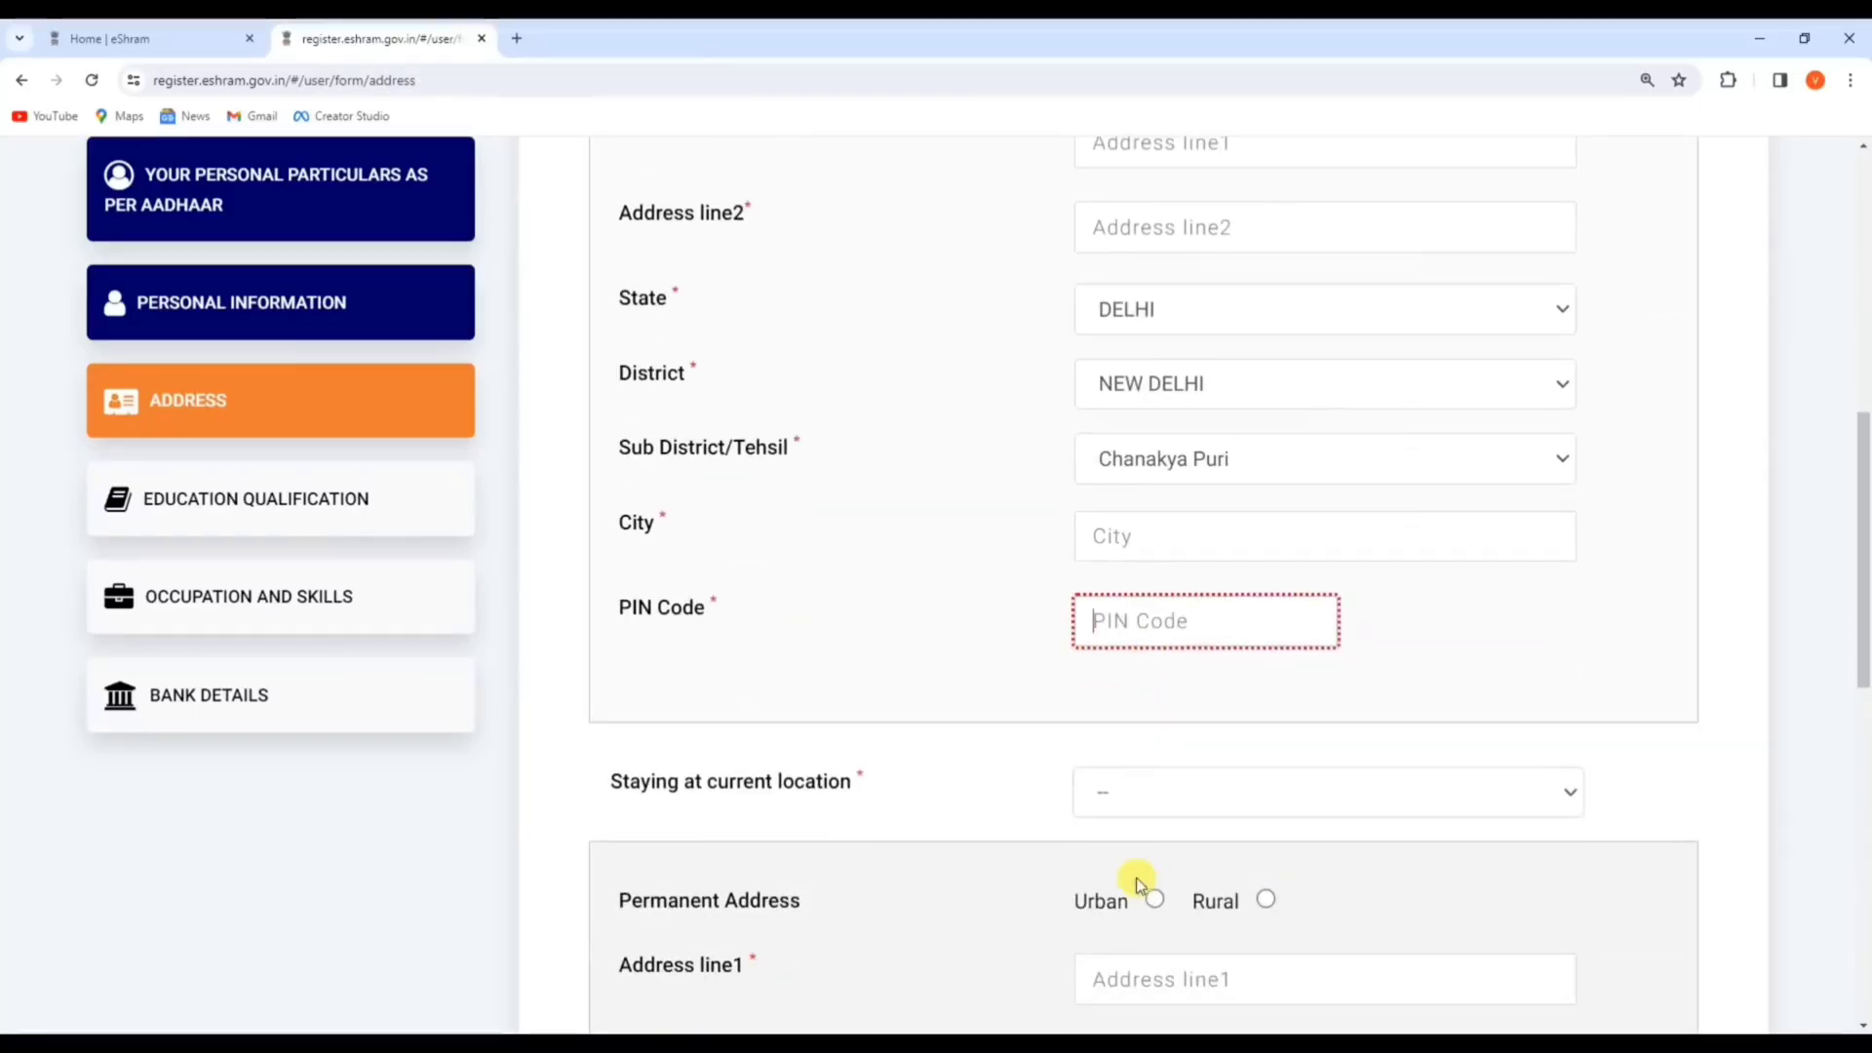
{"action": "scroll", "coordinate": [1102, 856], "scroll_direction": "down", "scroll_amount": 2}
Set 'Staying at current location' to 5-10 years, then bring Permanent Address into view.
{"action": "left_click_drag", "start_coordinate": [598, 597], "coordinate": [870, 604]}
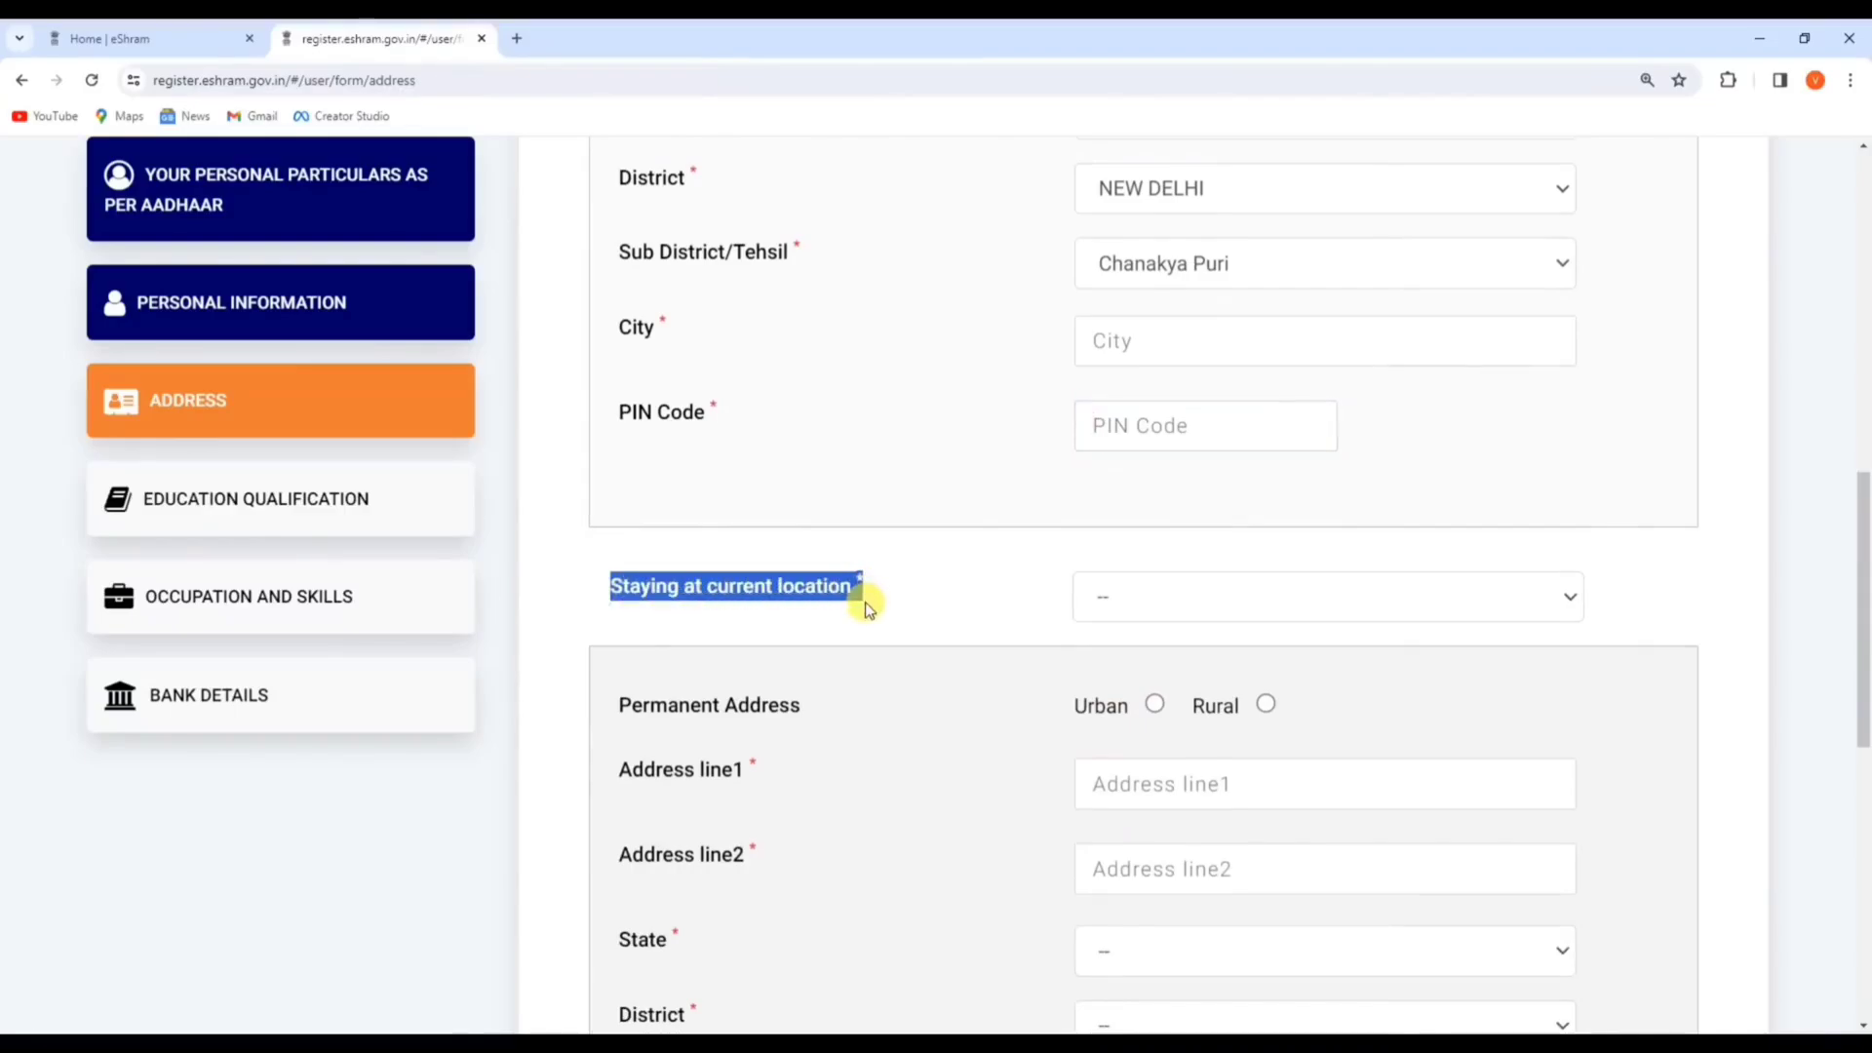
{"action": "left_click", "coordinate": [1180, 594]}
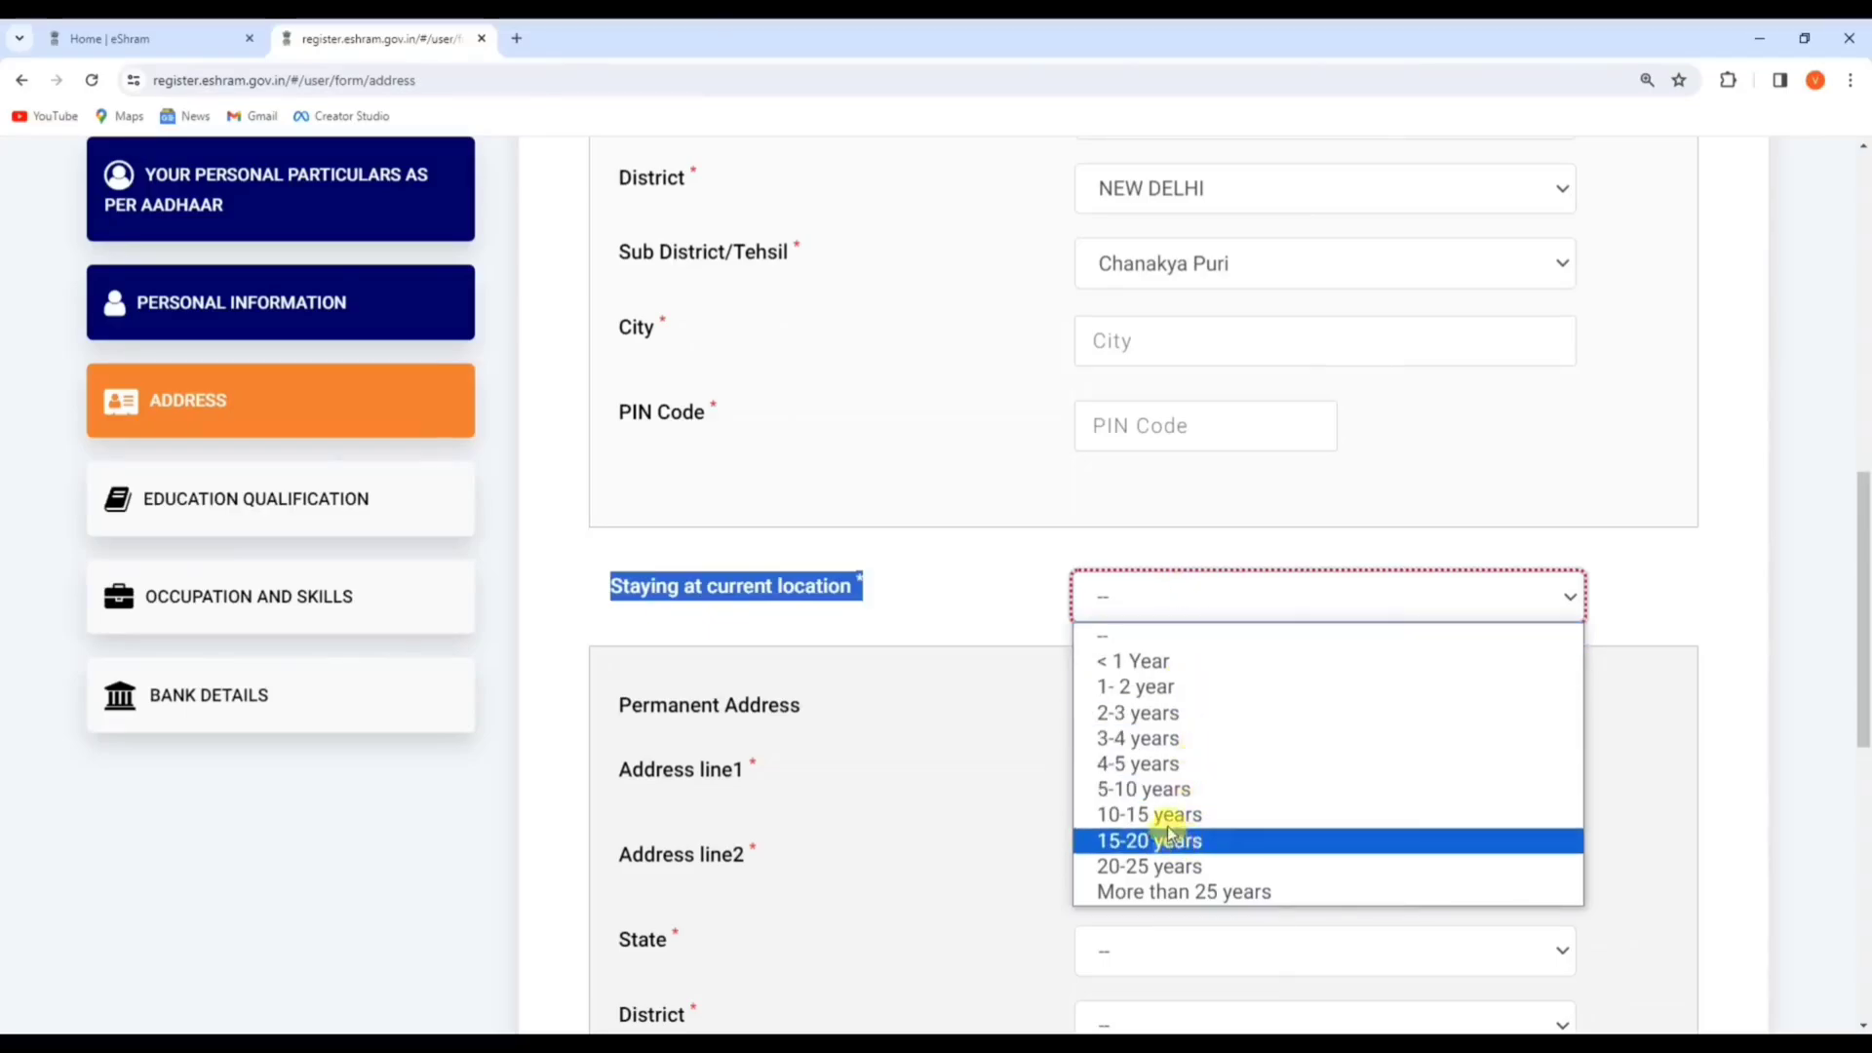
{"action": "left_click", "coordinate": [1155, 800]}
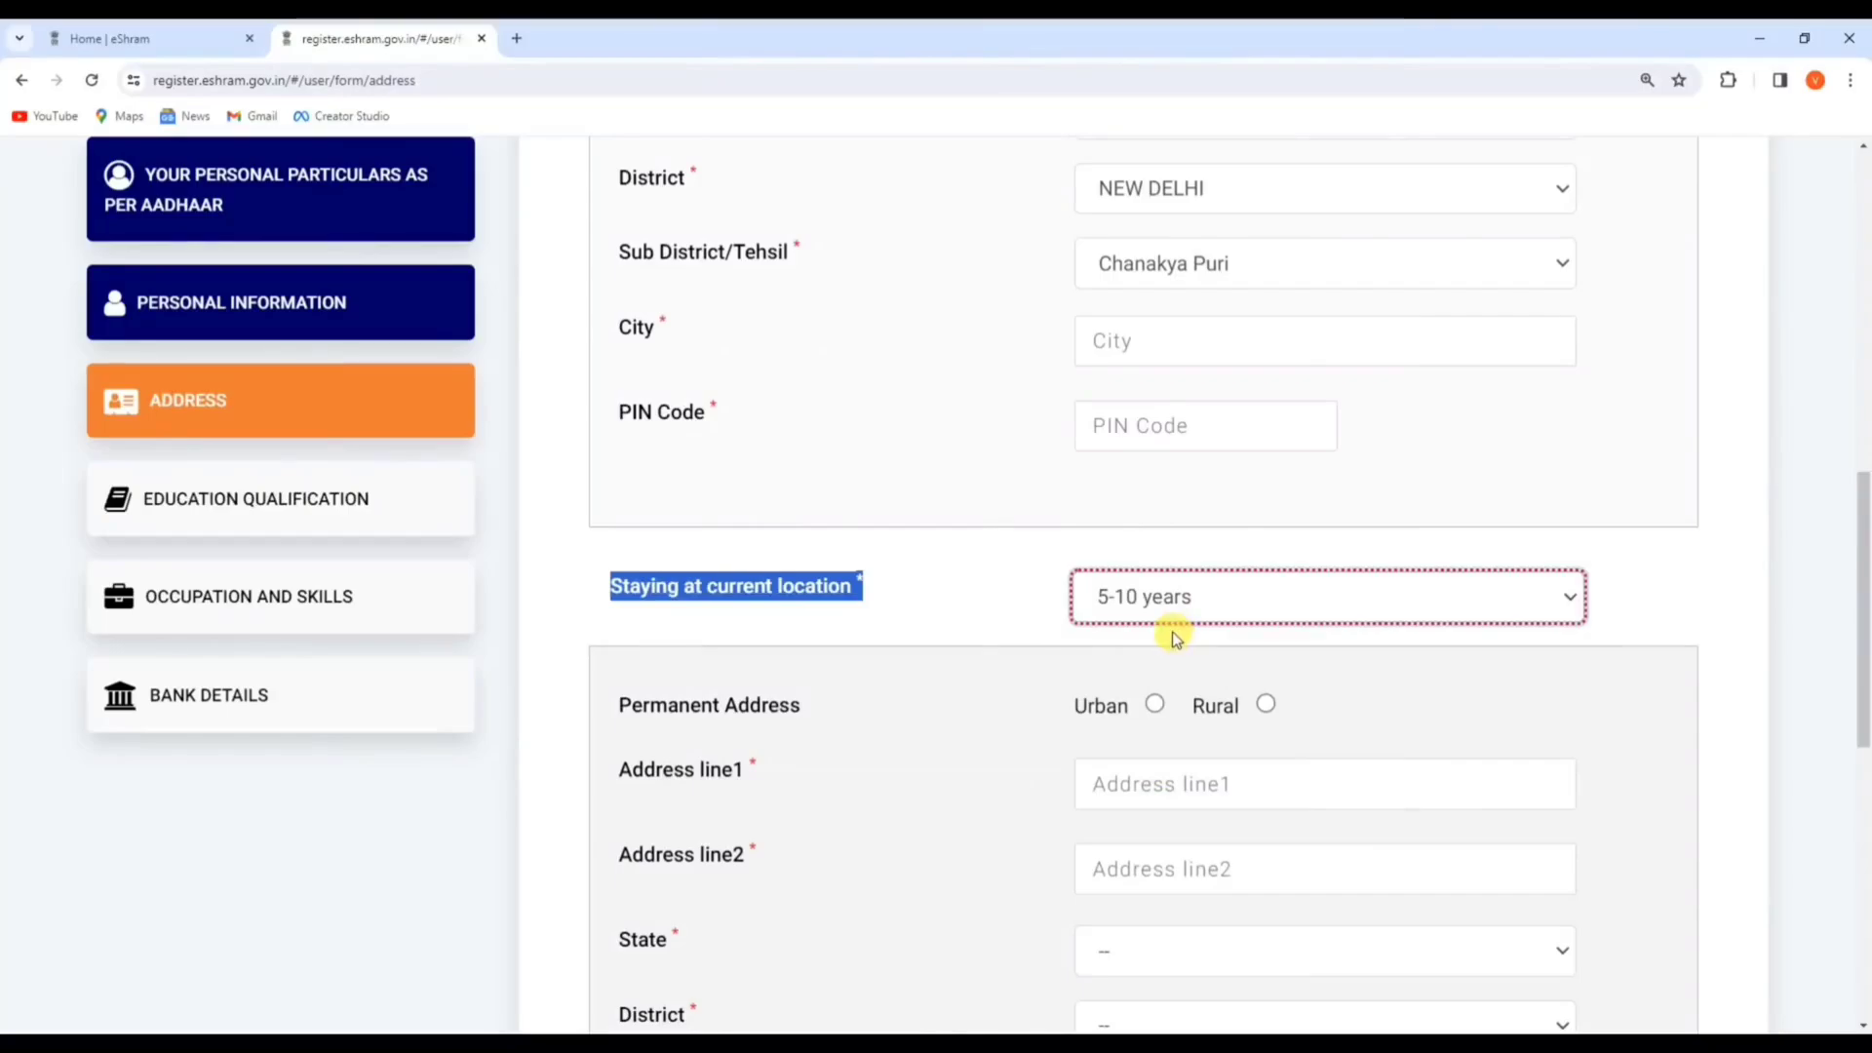
{"action": "scroll", "coordinate": [1173, 630], "scroll_direction": "down", "scroll_amount": 2}
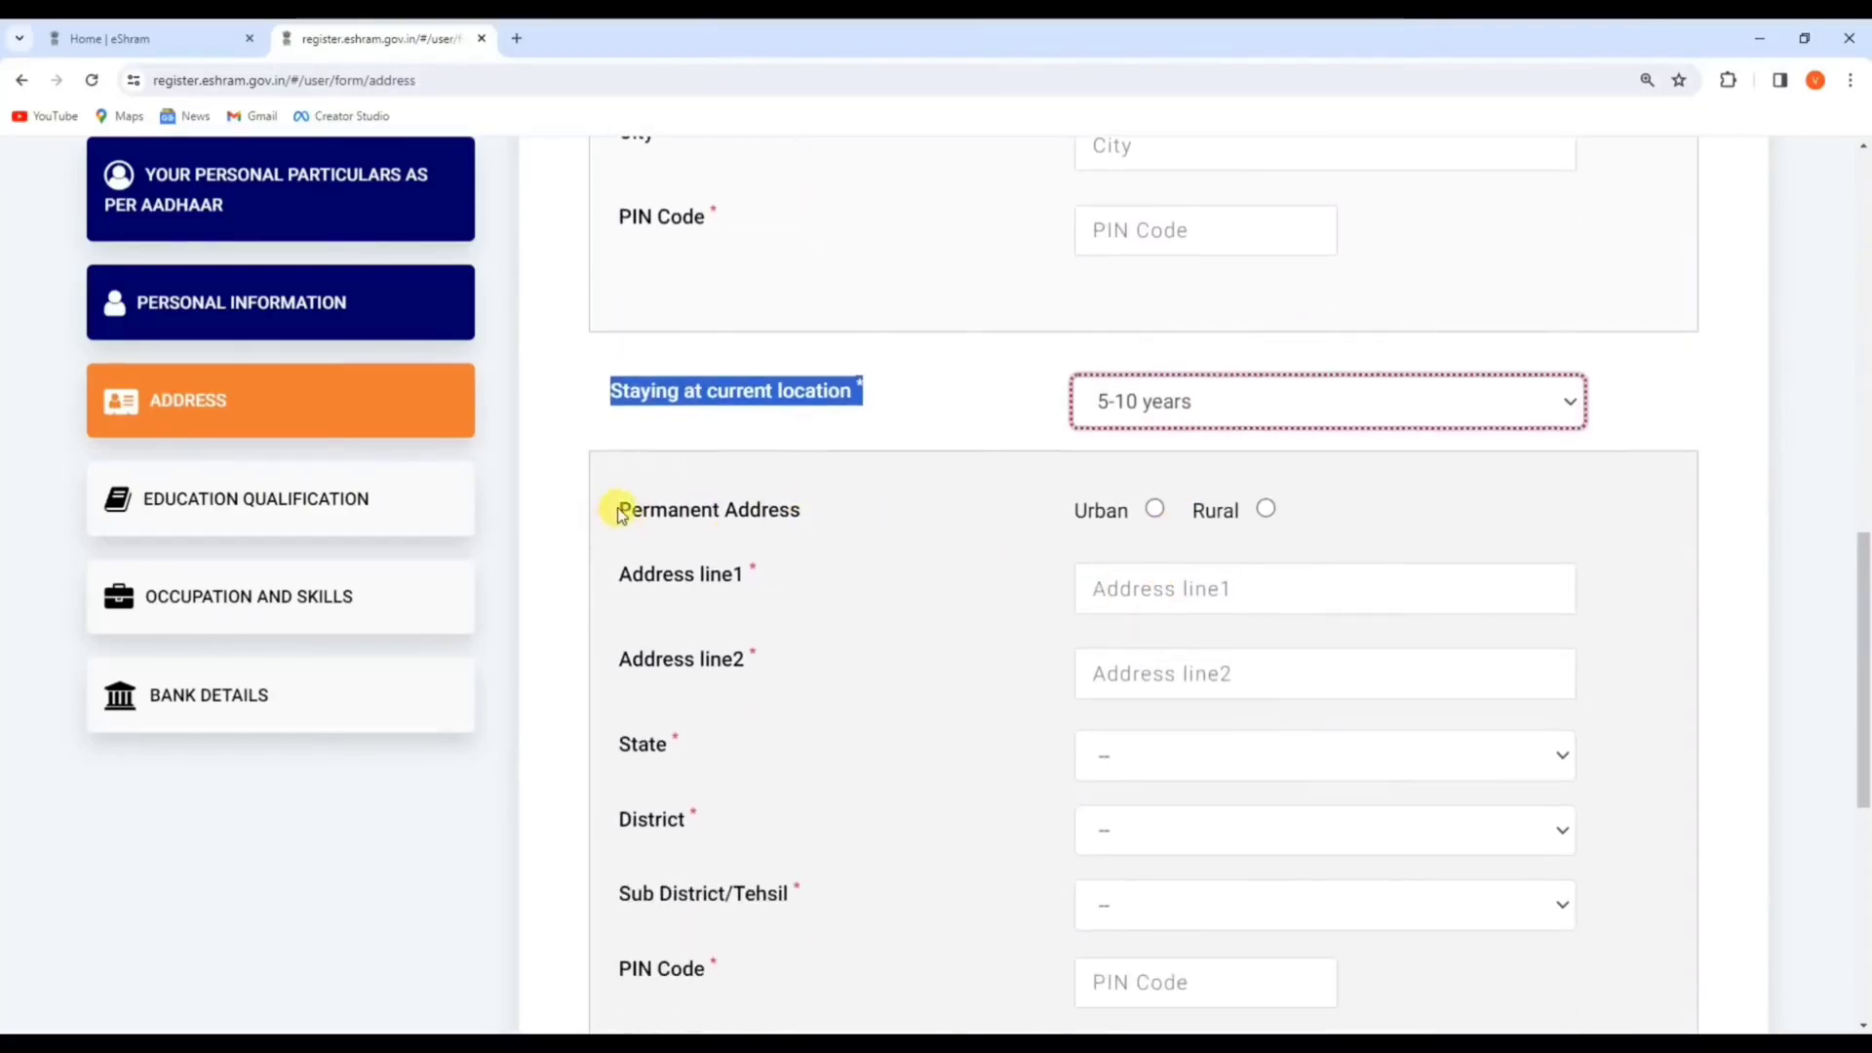
{"action": "left_click_drag", "start_coordinate": [621, 514], "coordinate": [798, 539]}
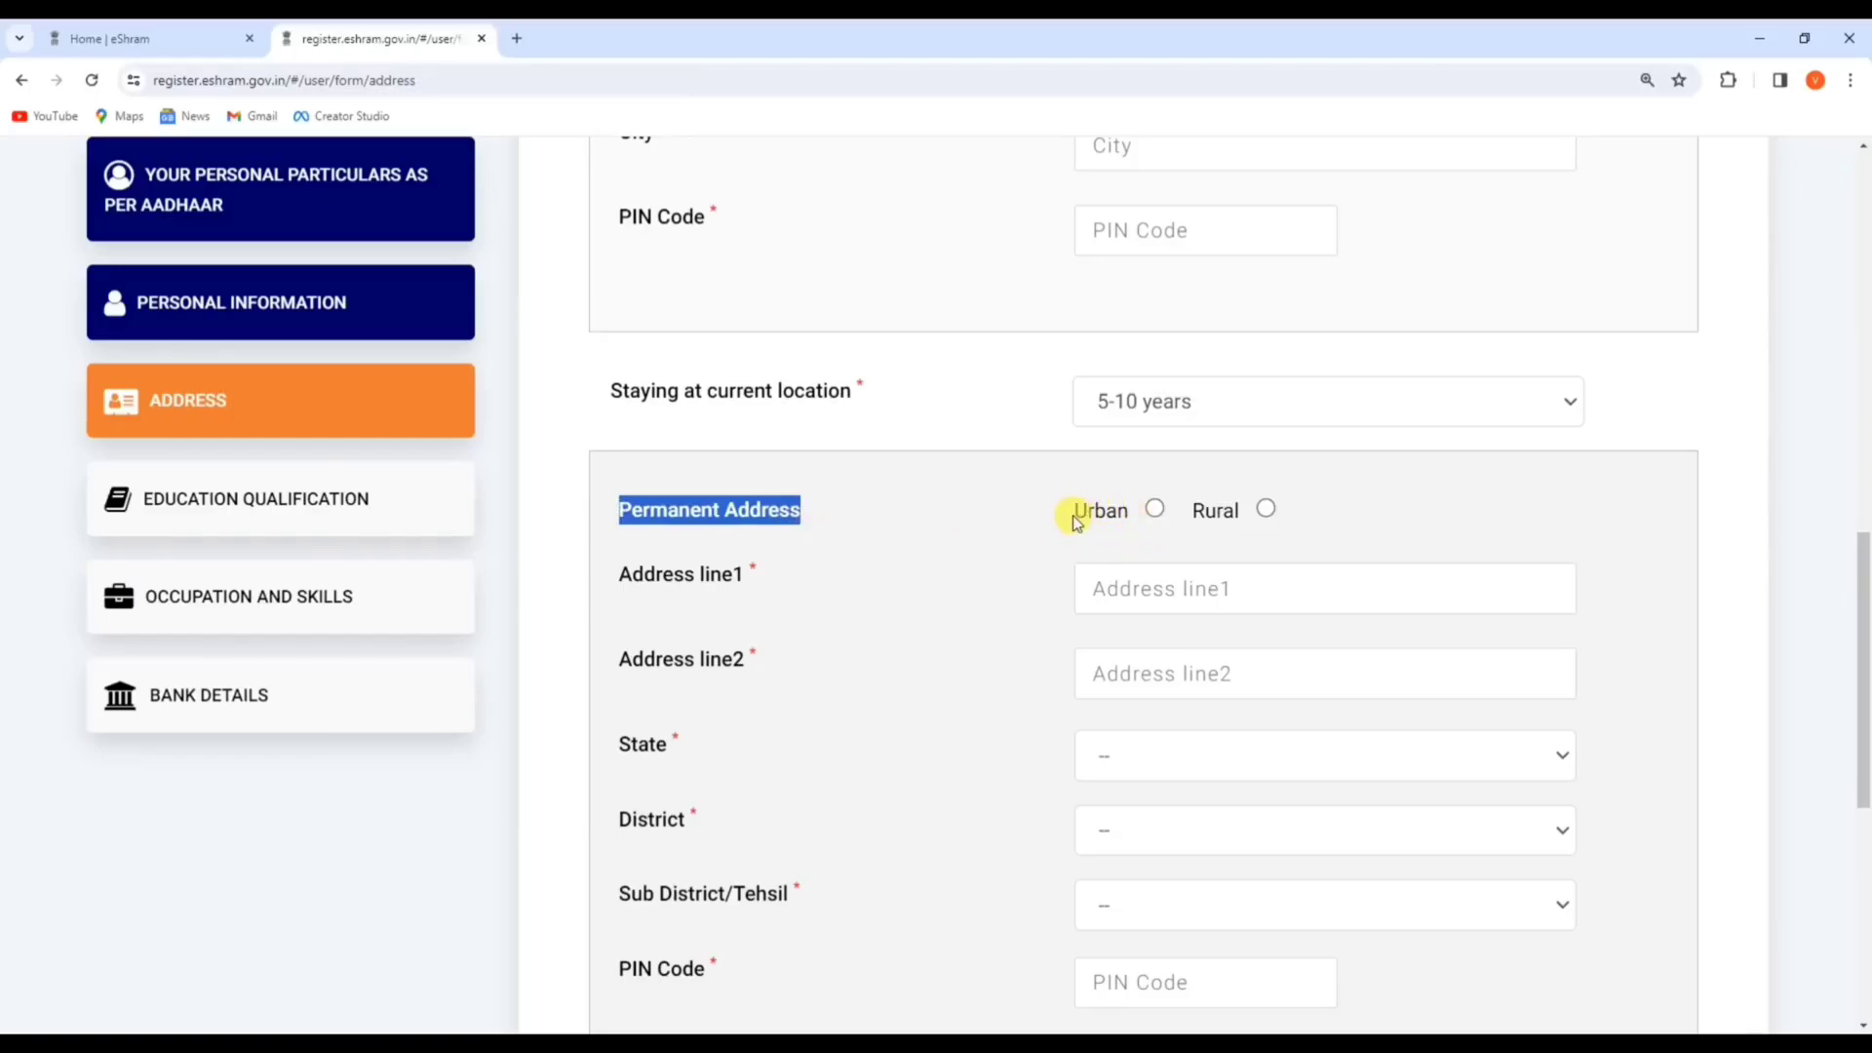
Mark the permanent address as Urban and click into Address line 1 and line 2.
{"action": "left_click_drag", "start_coordinate": [1076, 523], "coordinate": [1177, 515]}
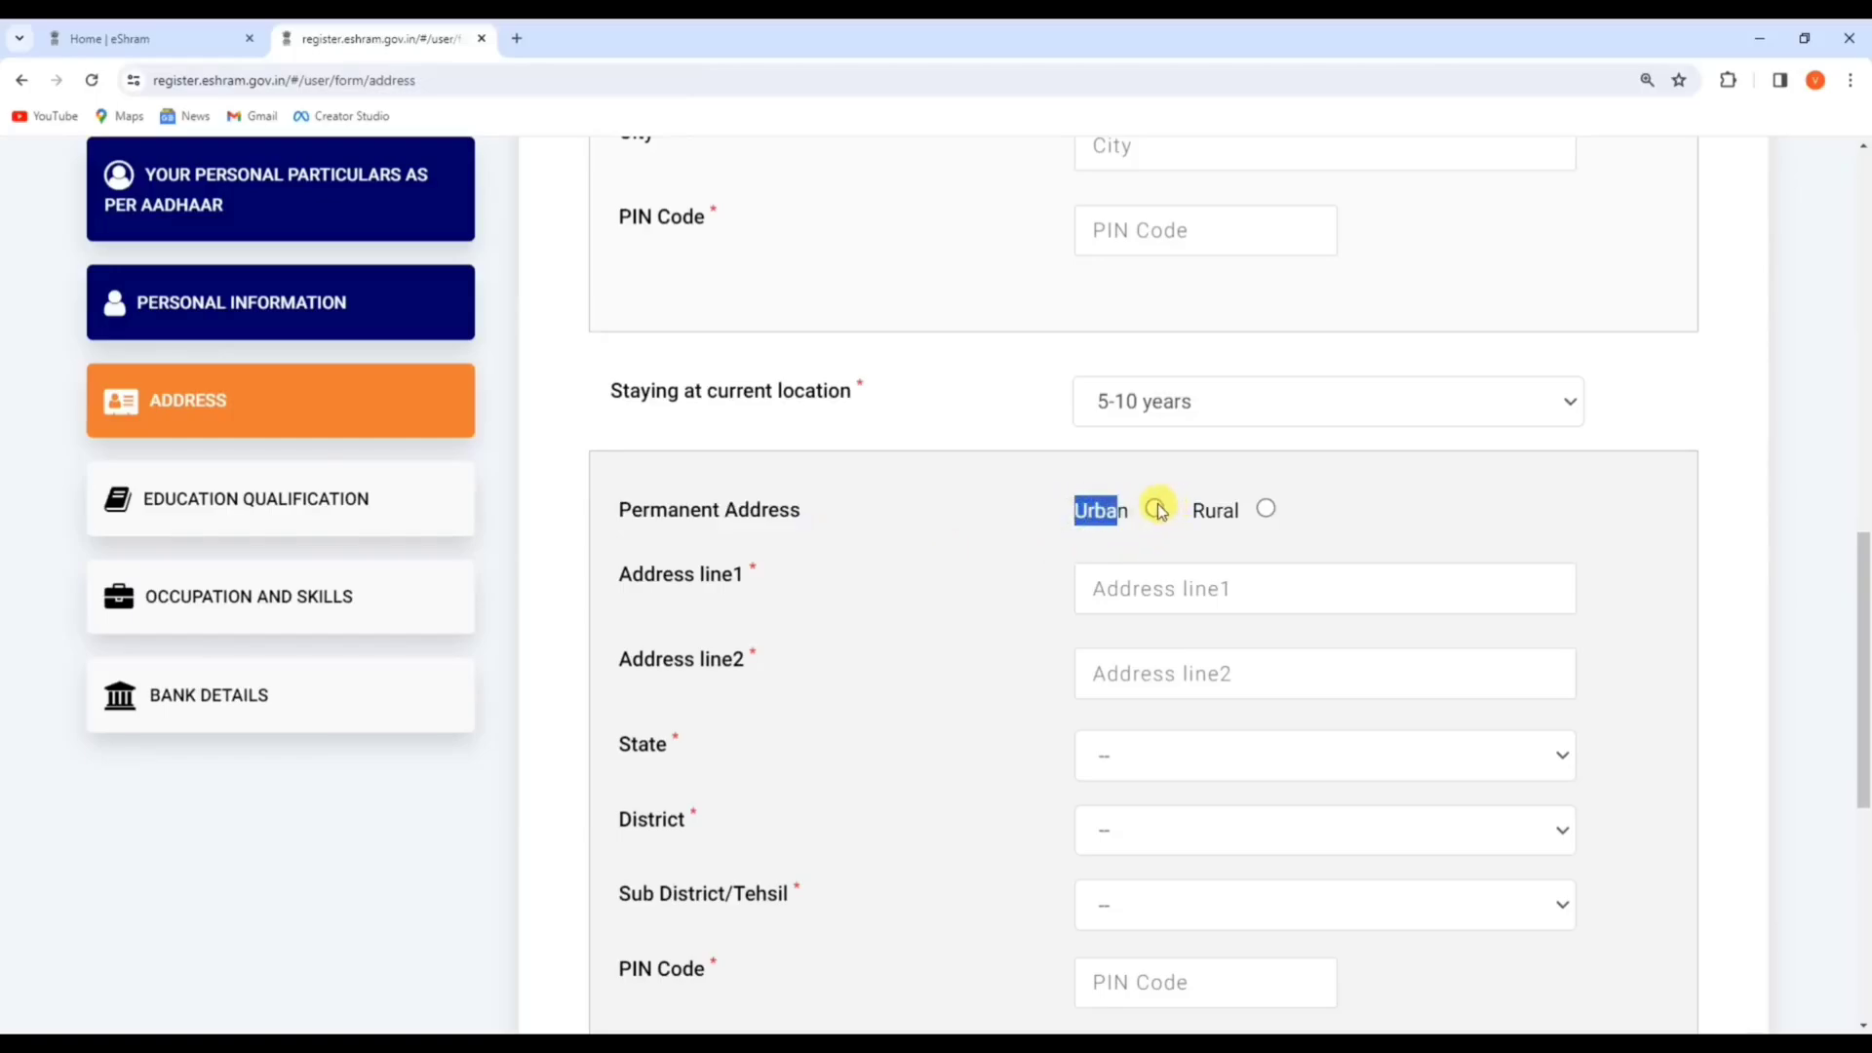
{"action": "left_click", "coordinate": [1158, 509]}
{"action": "scroll", "coordinate": [1219, 515], "scroll_direction": "down", "scroll_amount": 1}
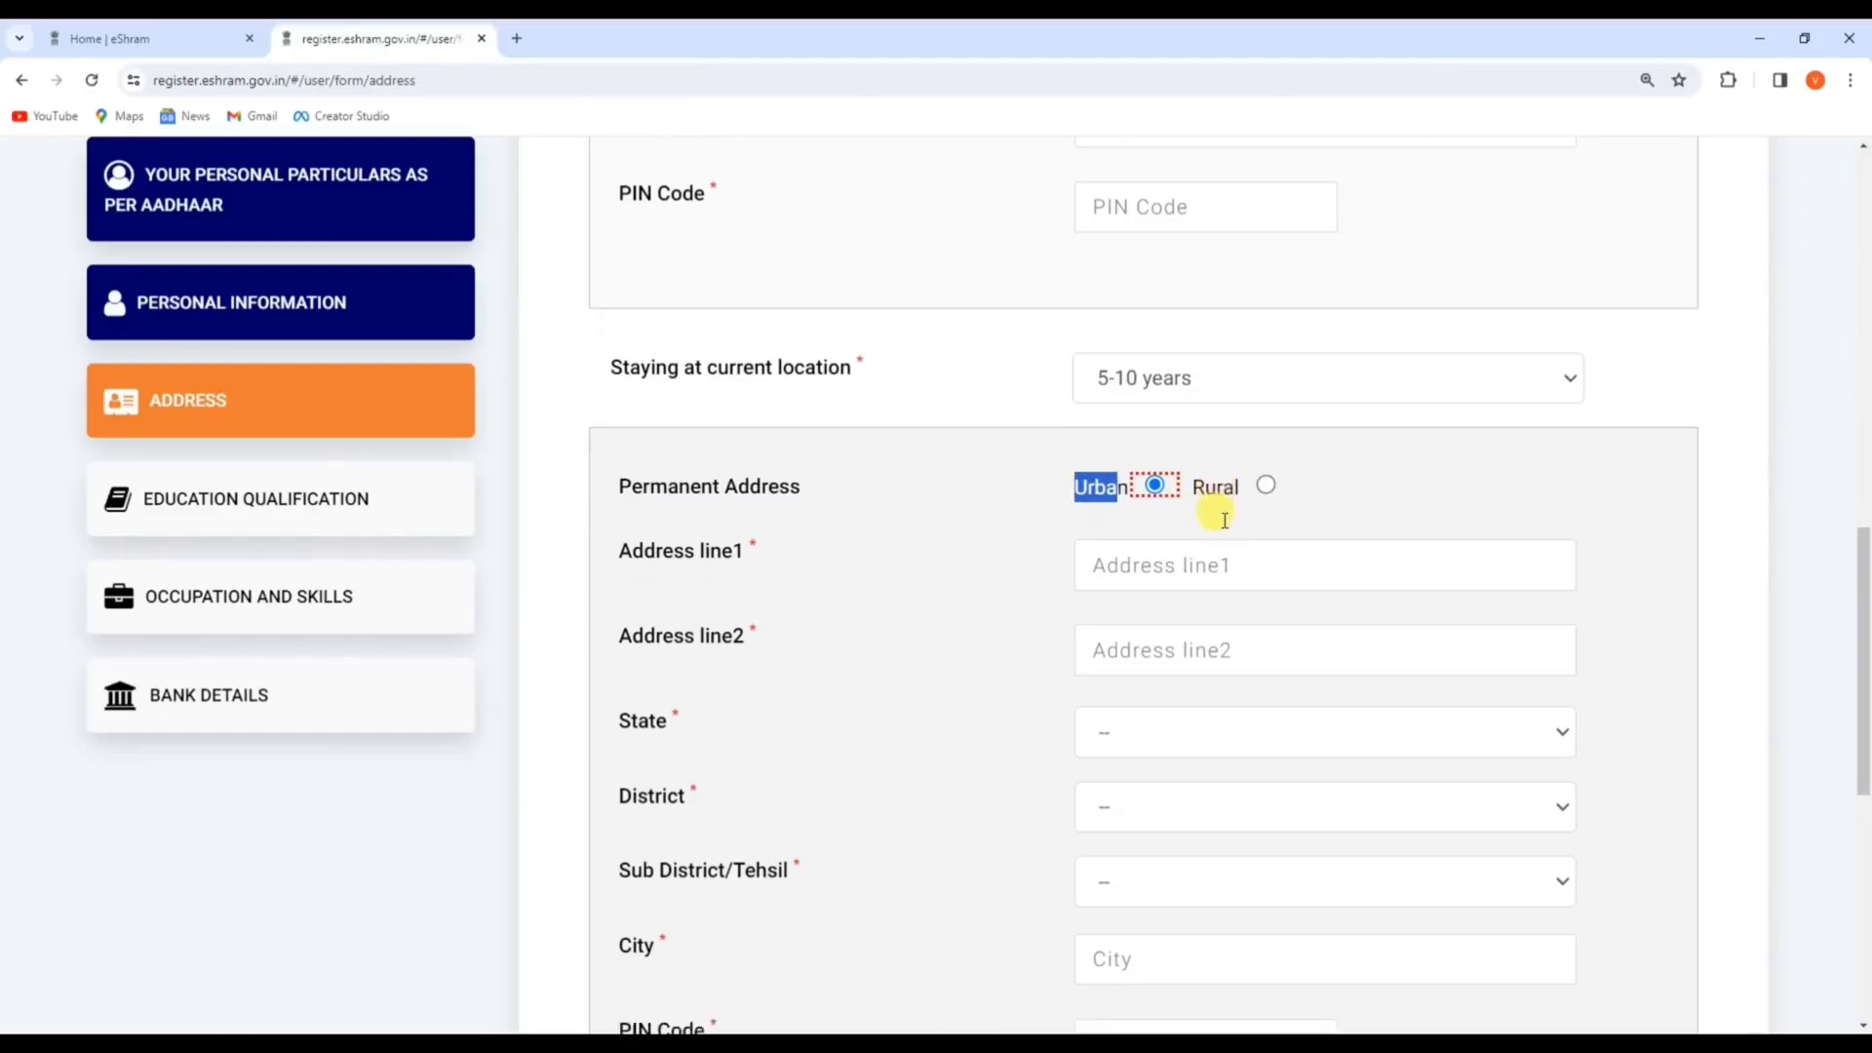
{"action": "left_click", "coordinate": [1125, 459]}
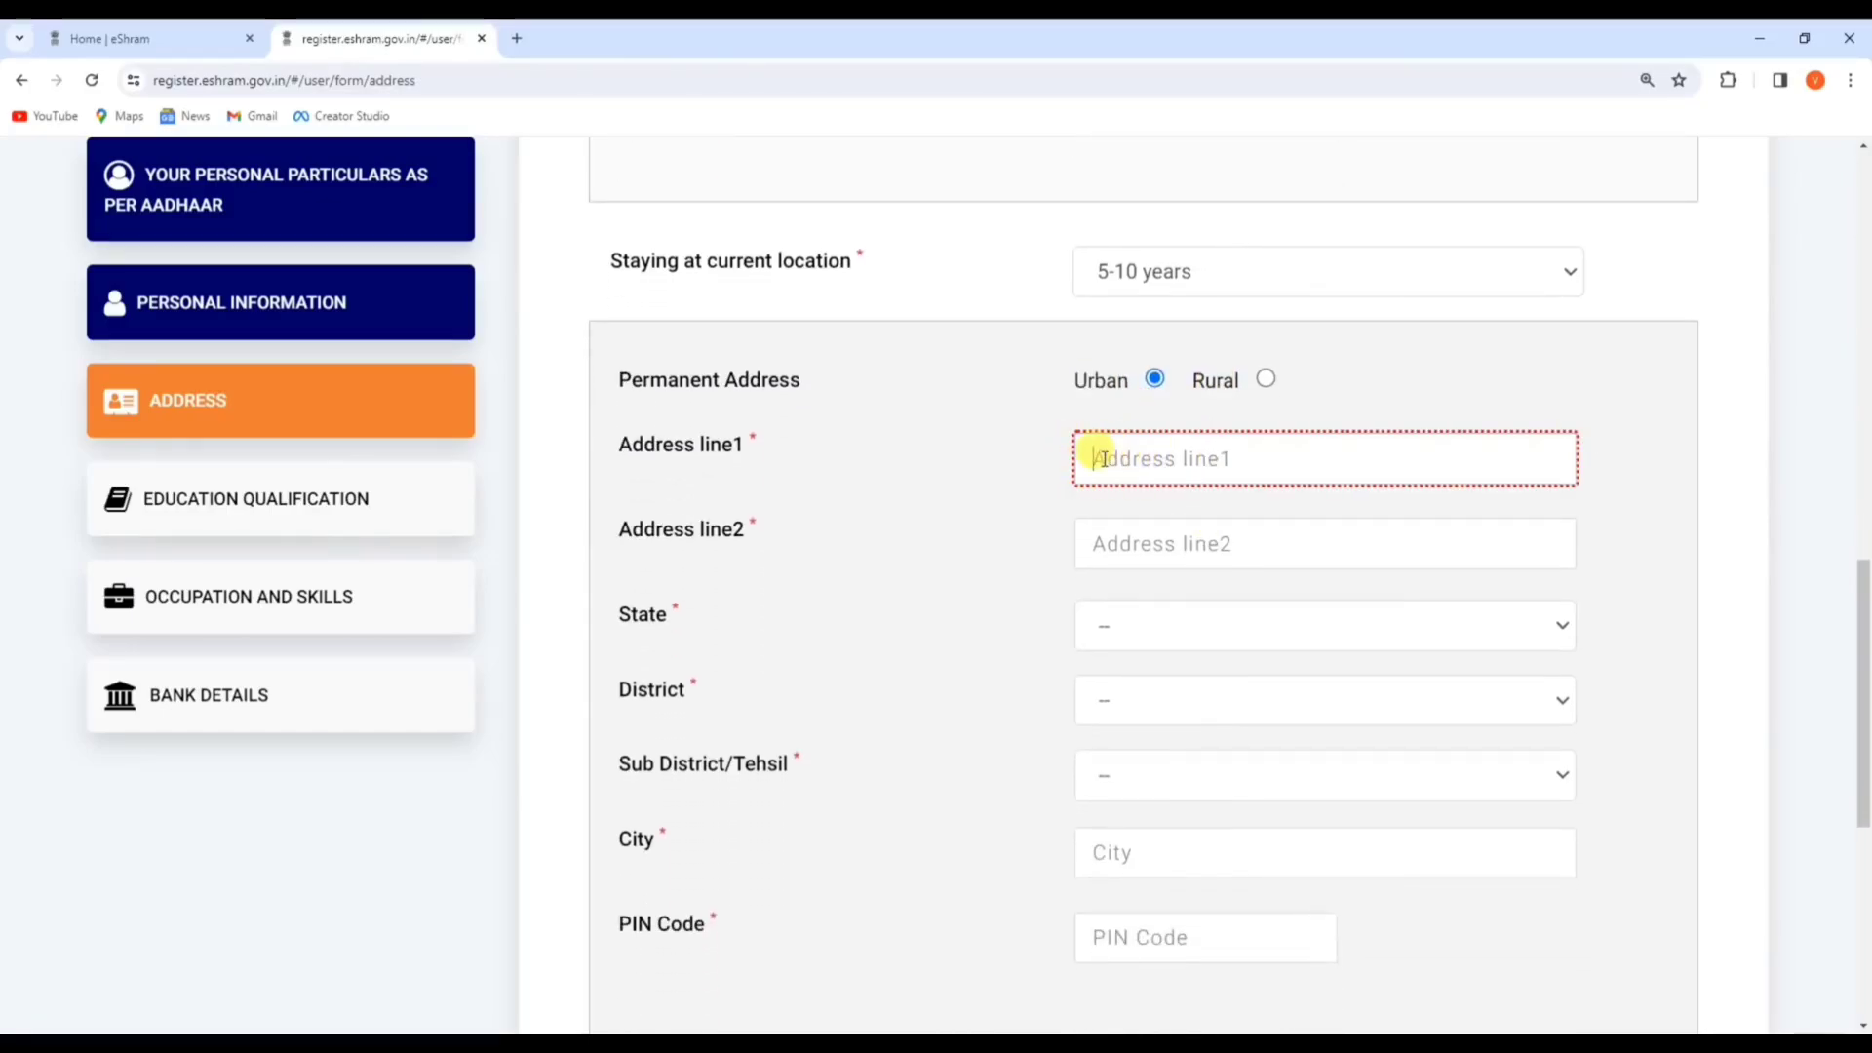
{"action": "left_click", "coordinate": [1109, 542]}
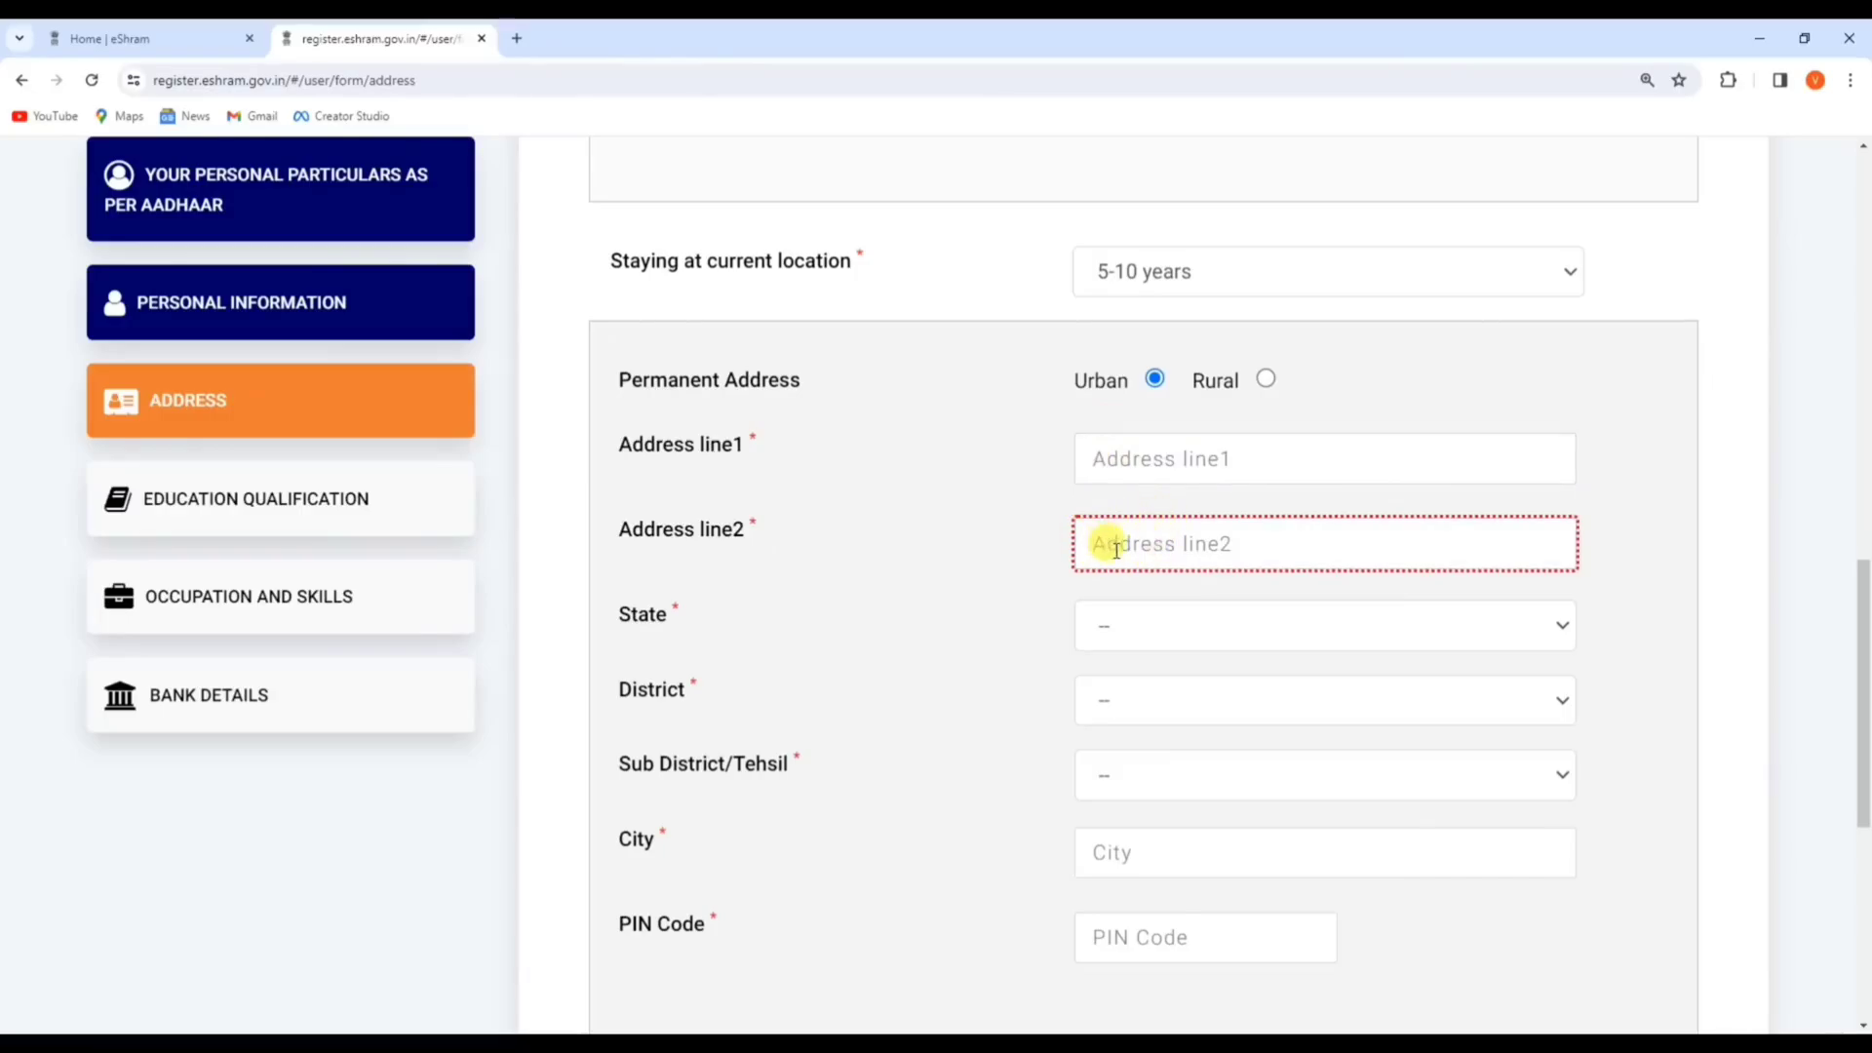
Set the permanent State to DELHI, District NEW DELHI and Sub District Chanakya Puri, leaving City and PIN blank.
{"action": "scroll", "coordinate": [1117, 548], "scroll_direction": "down", "scroll_amount": 1}
{"action": "left_click", "coordinate": [1120, 497]}
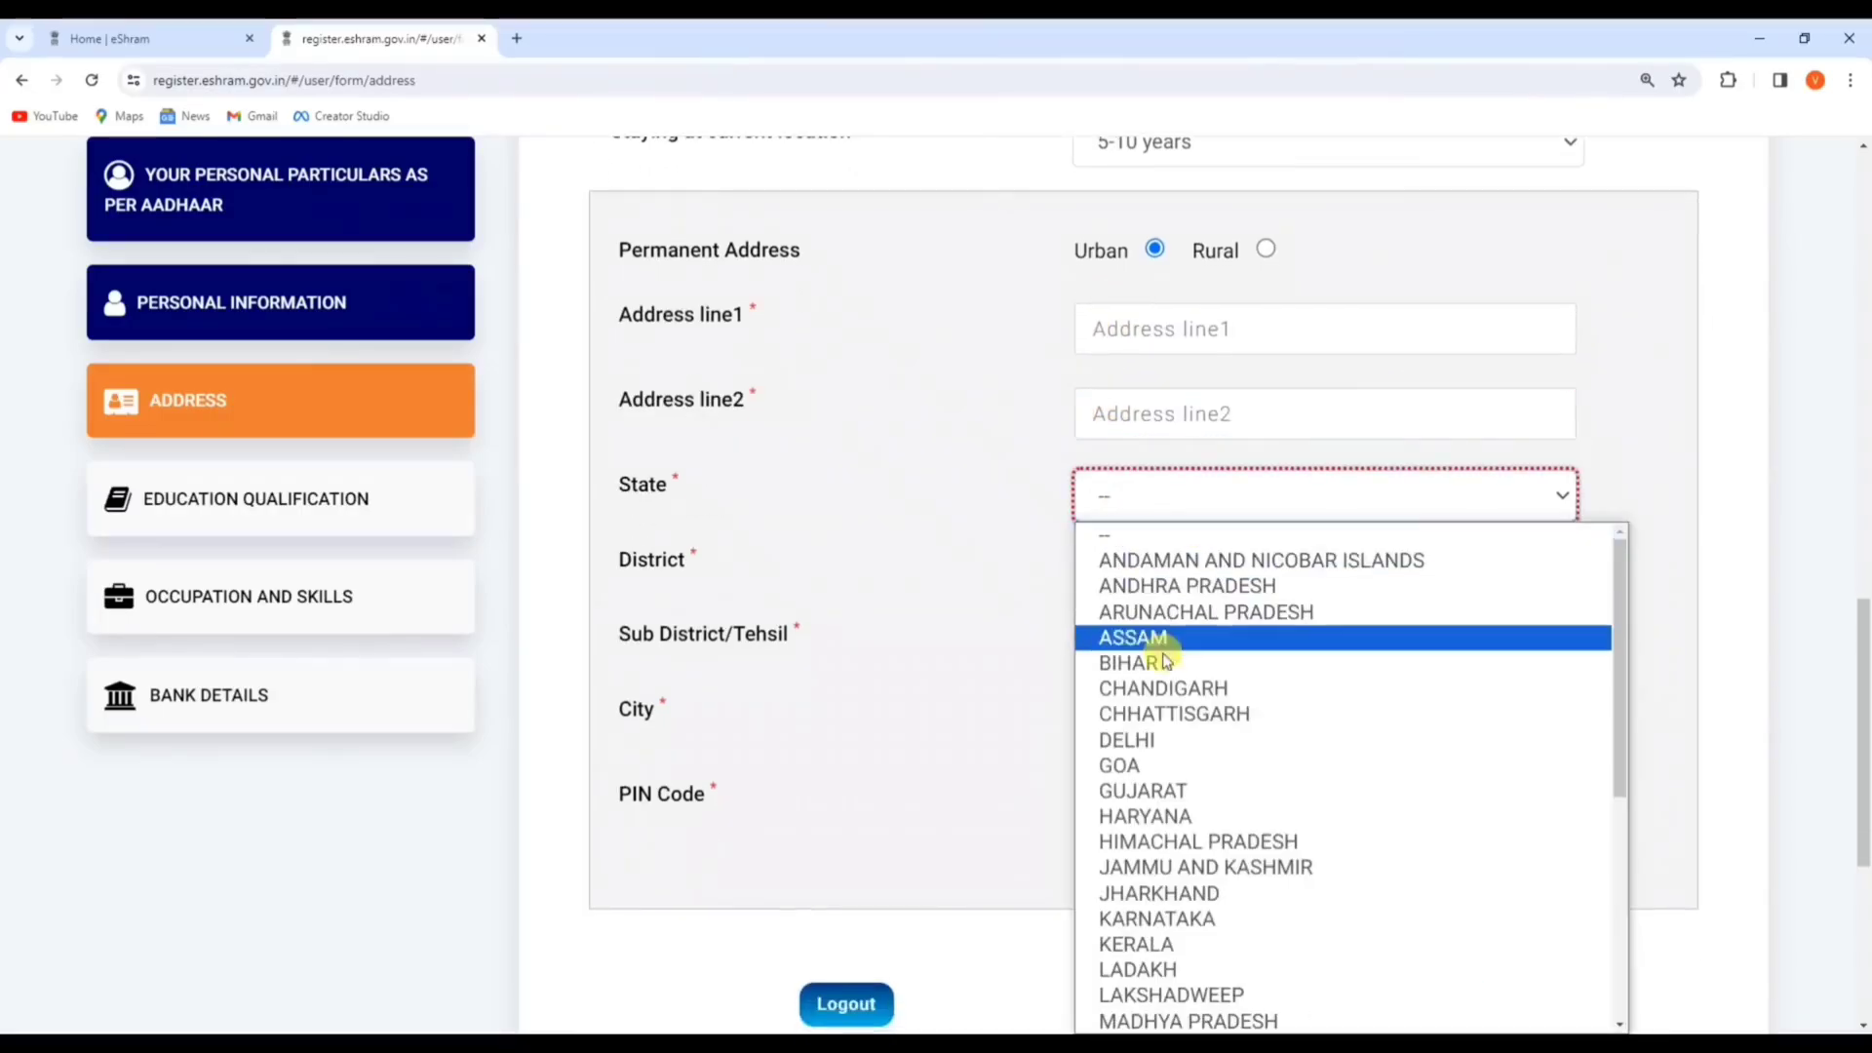
{"action": "left_click", "coordinate": [1126, 739]}
{"action": "scroll", "coordinate": [1123, 519], "scroll_direction": "down", "scroll_amount": 1}
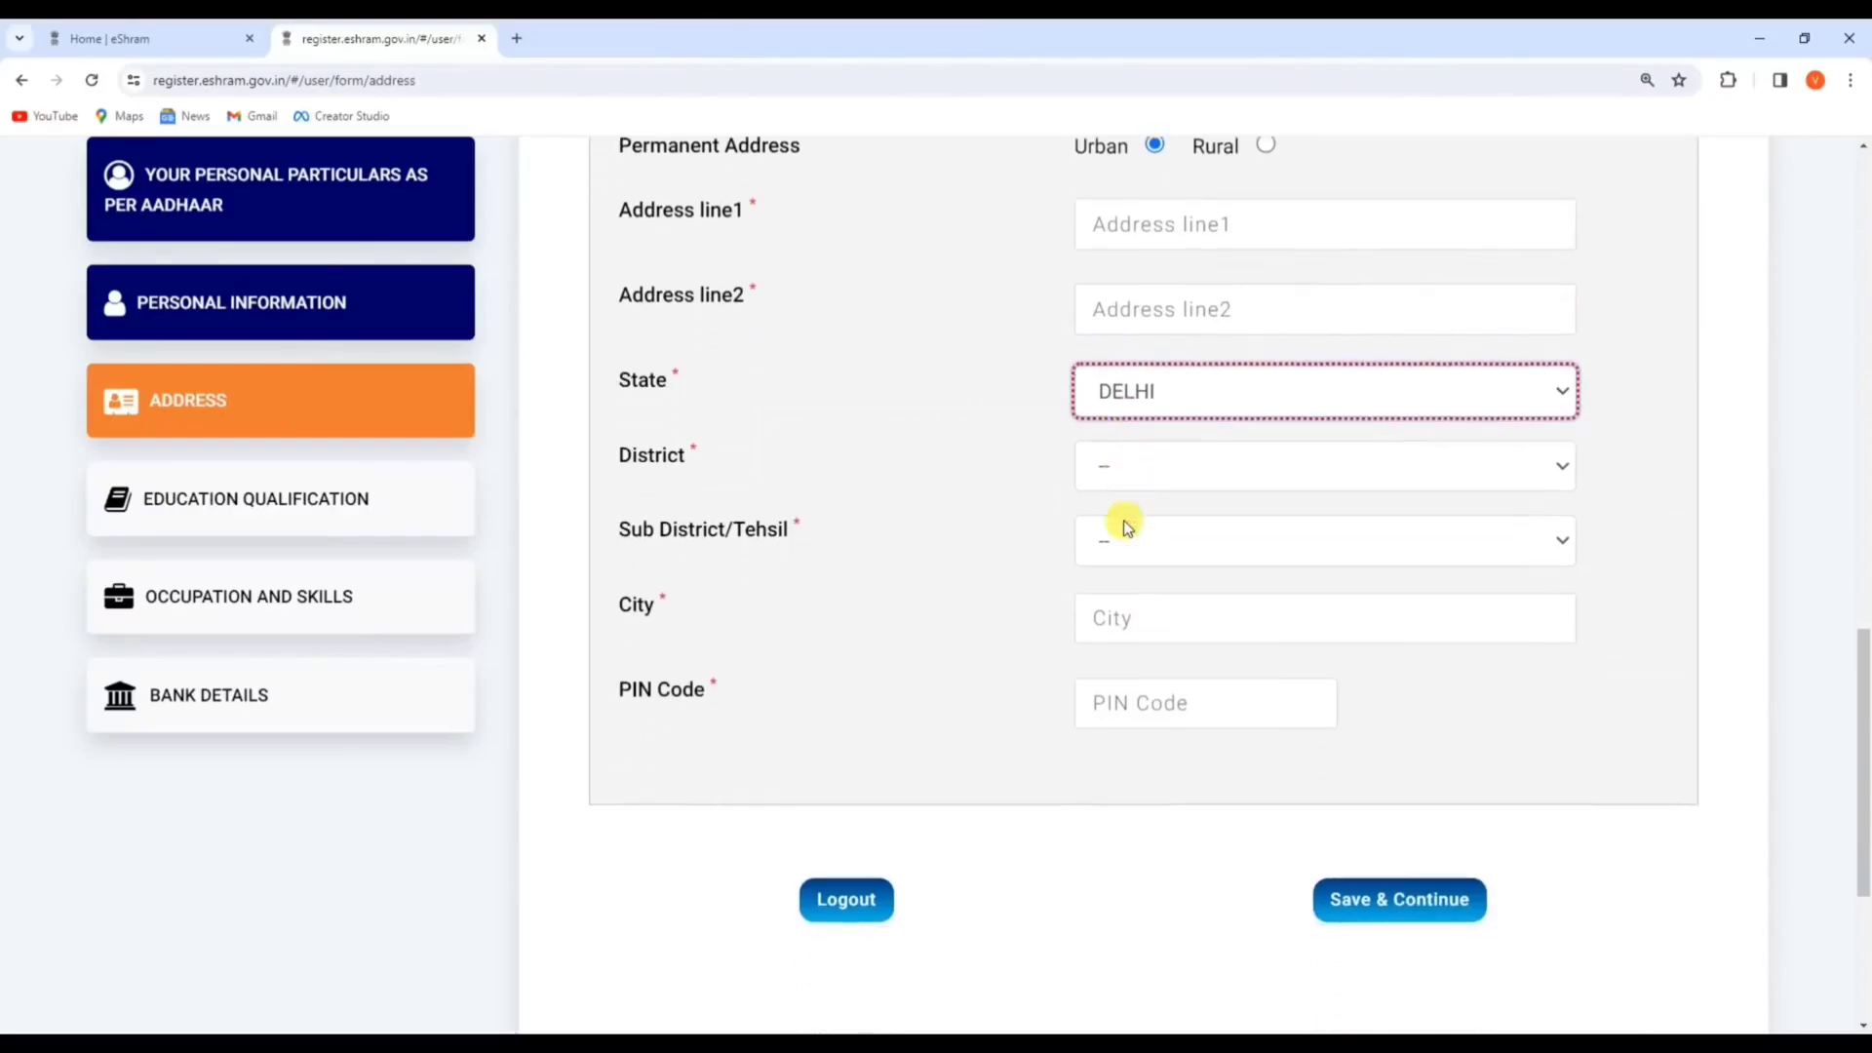
{"action": "left_click", "coordinate": [1093, 436]}
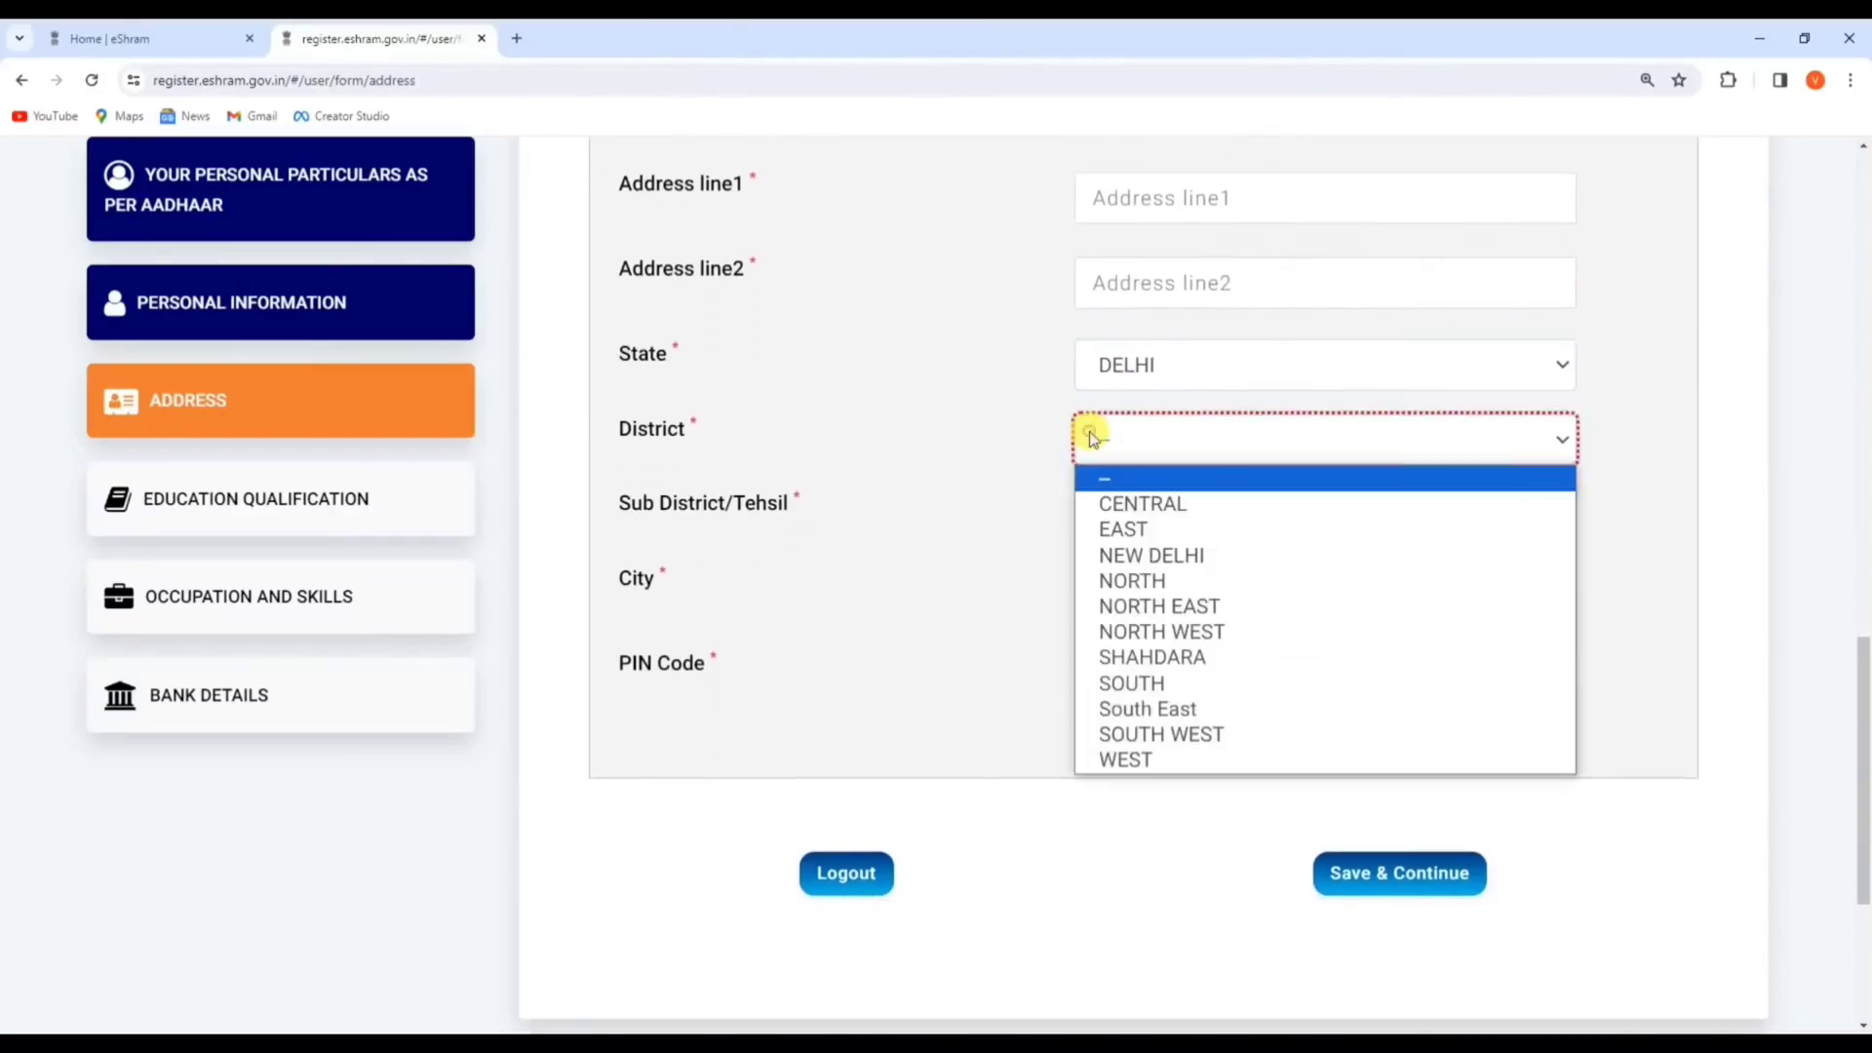
{"action": "left_click", "coordinate": [1136, 554]}
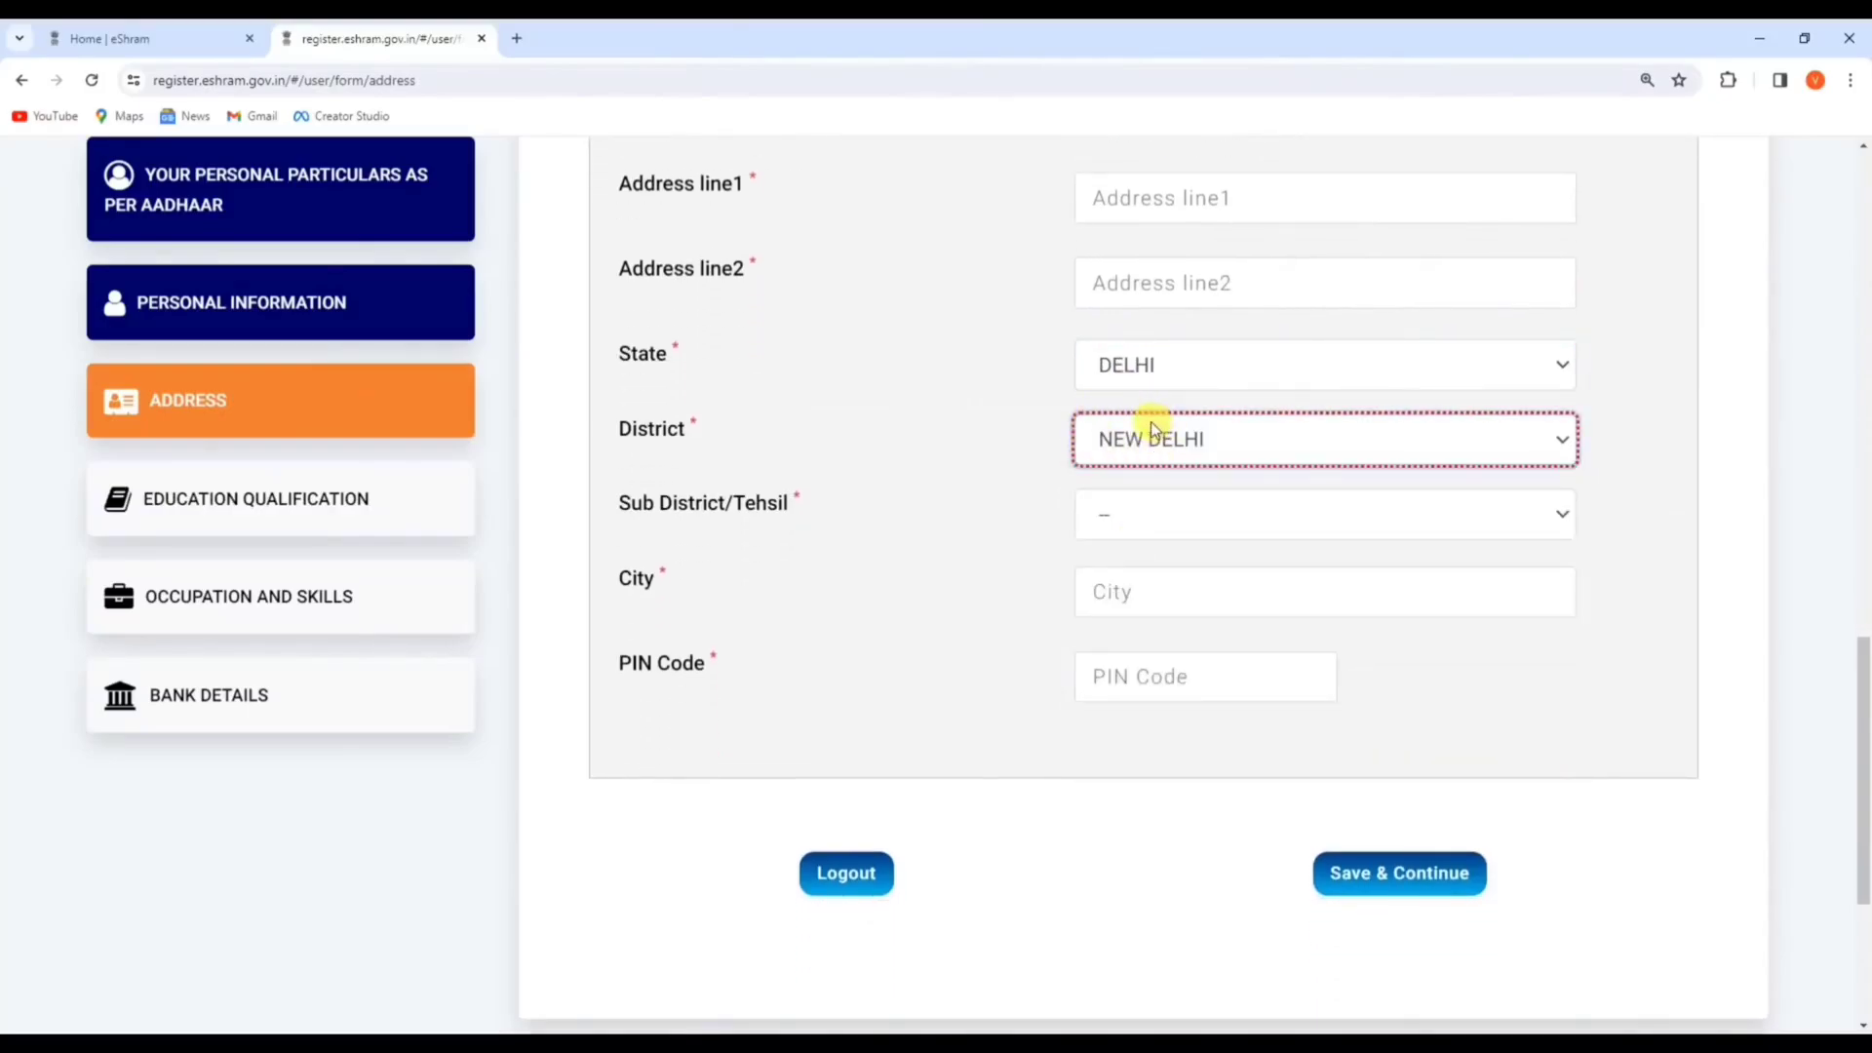
{"action": "left_click", "coordinate": [1141, 522]}
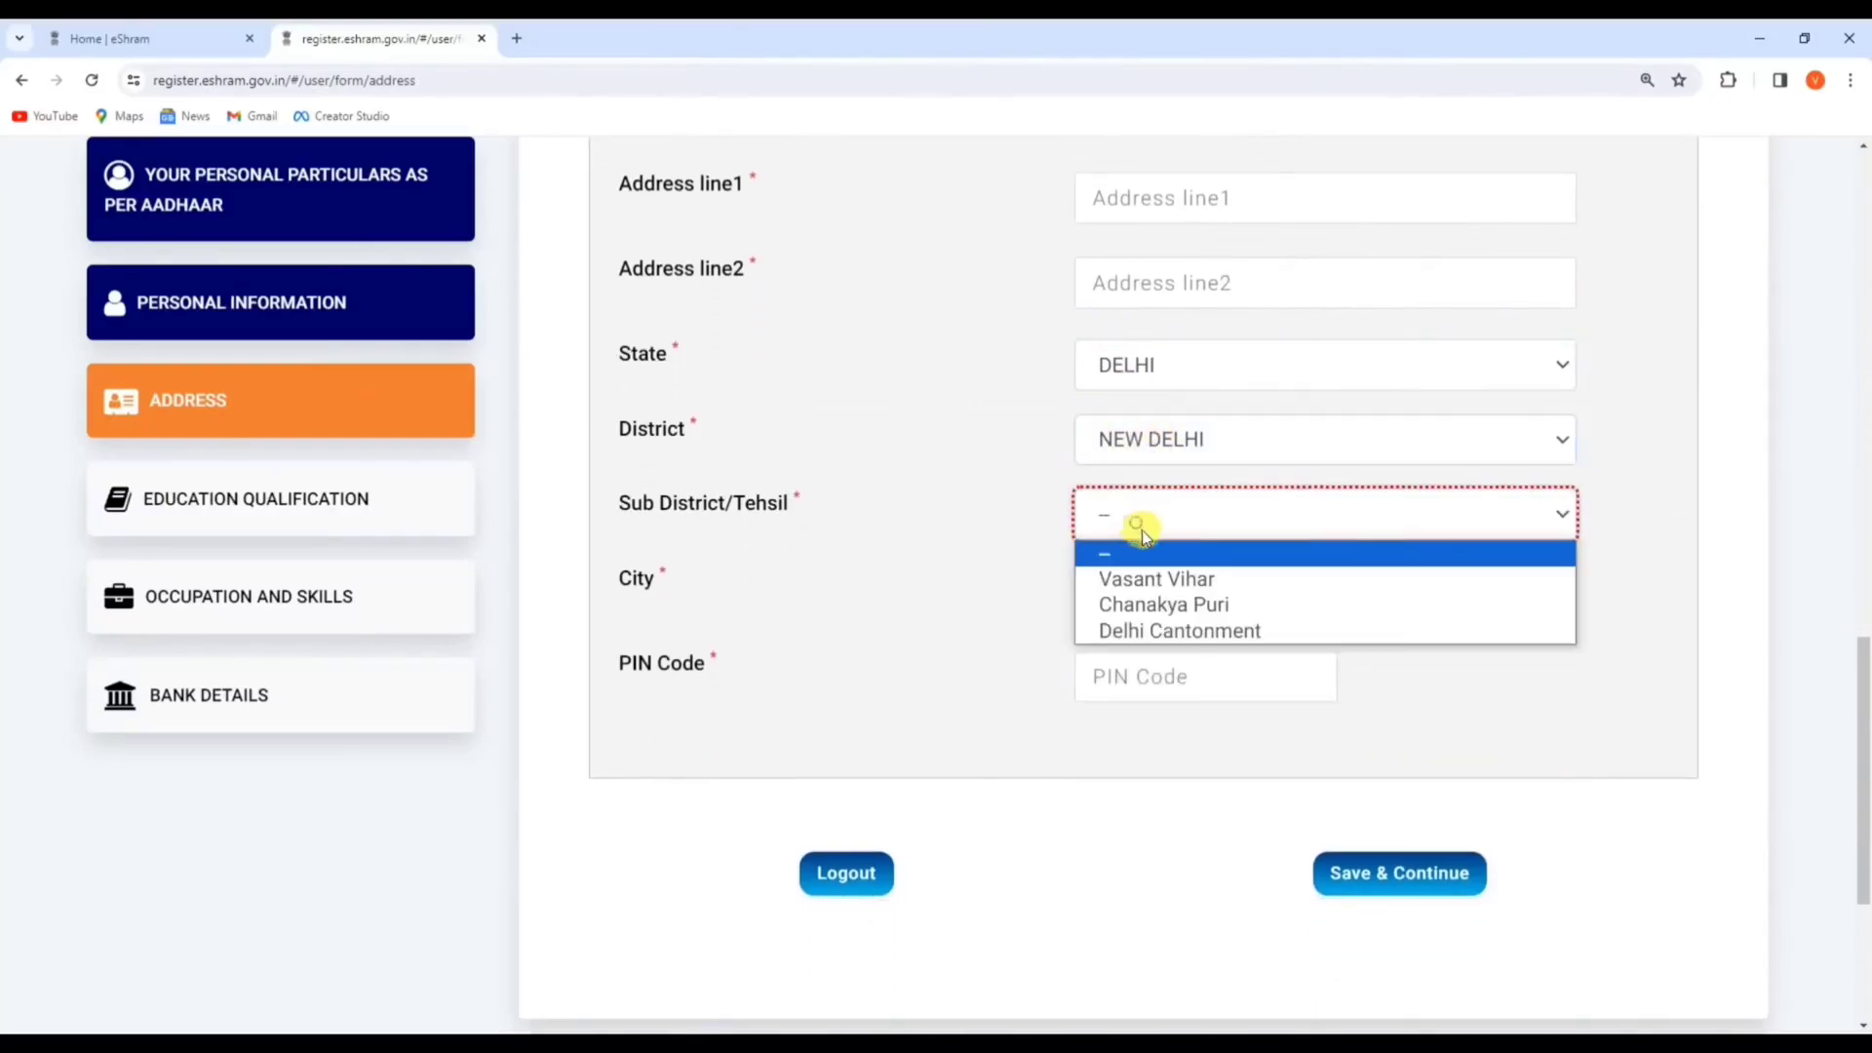
{"action": "left_click", "coordinate": [1152, 606]}
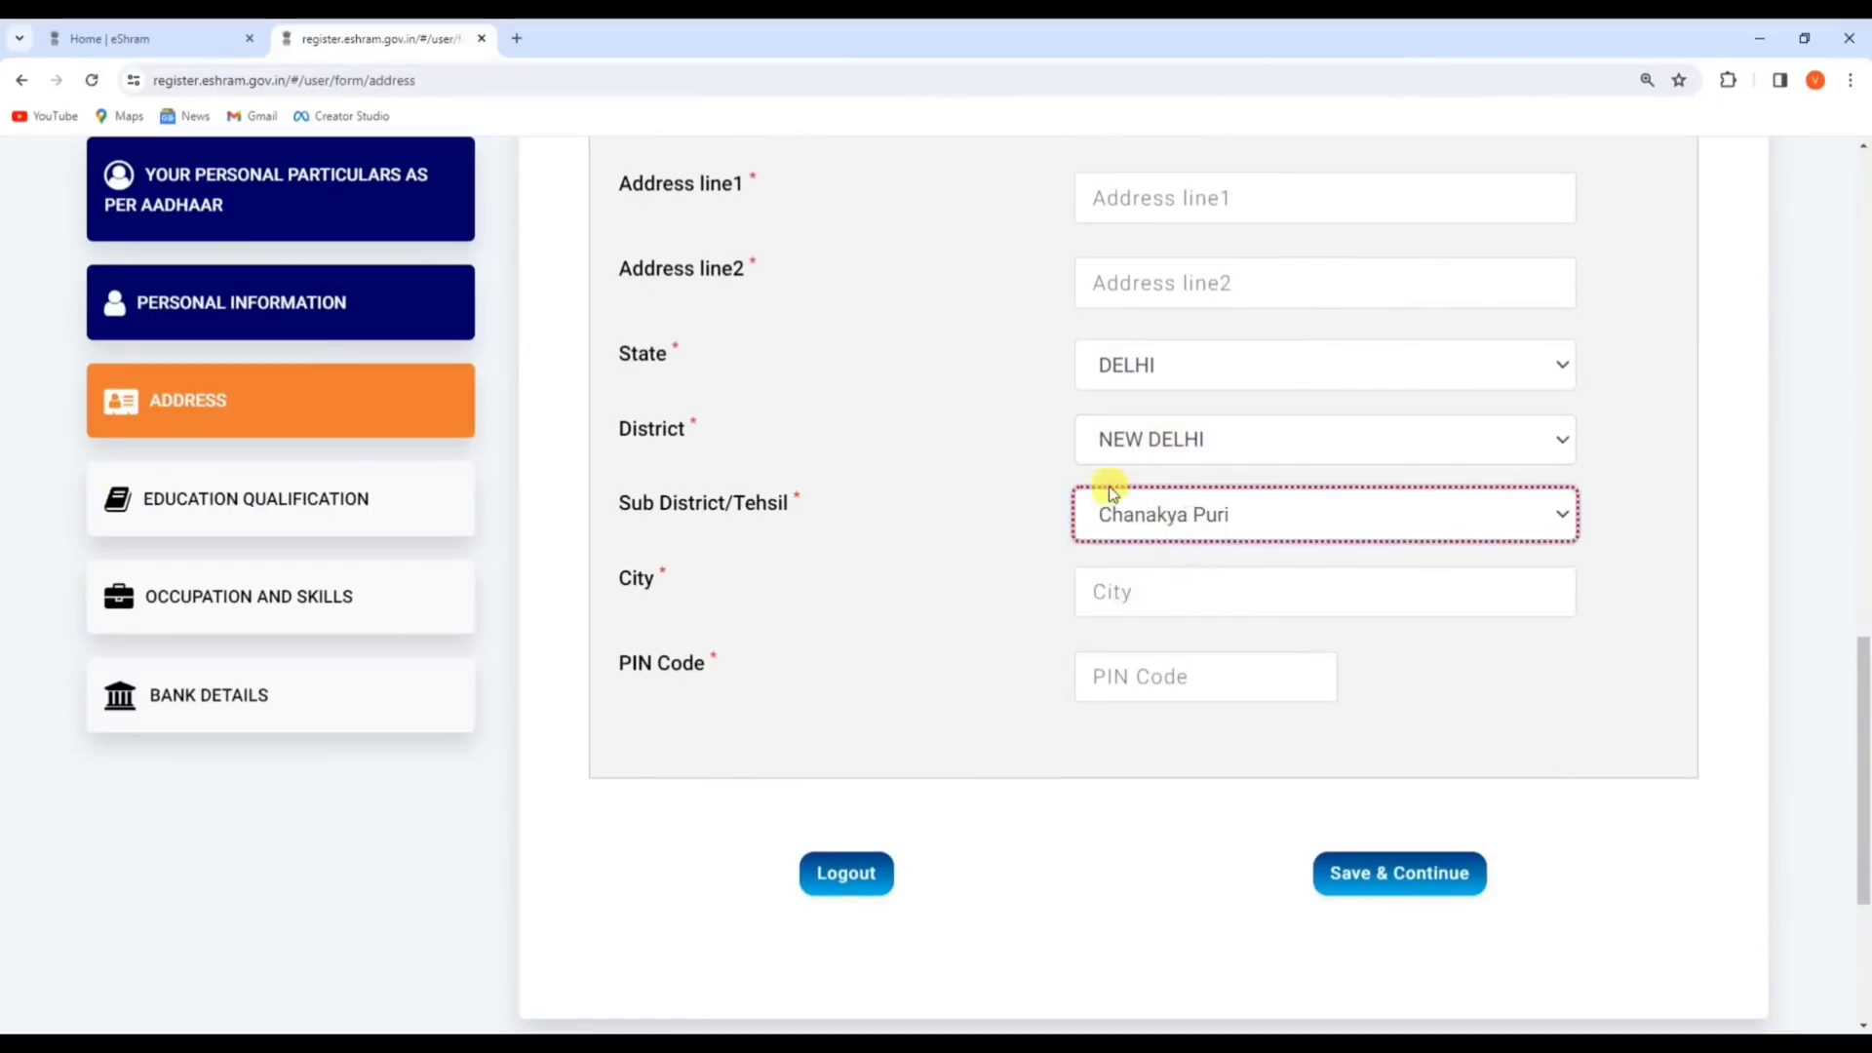
{"action": "left_click", "coordinate": [1102, 580]}
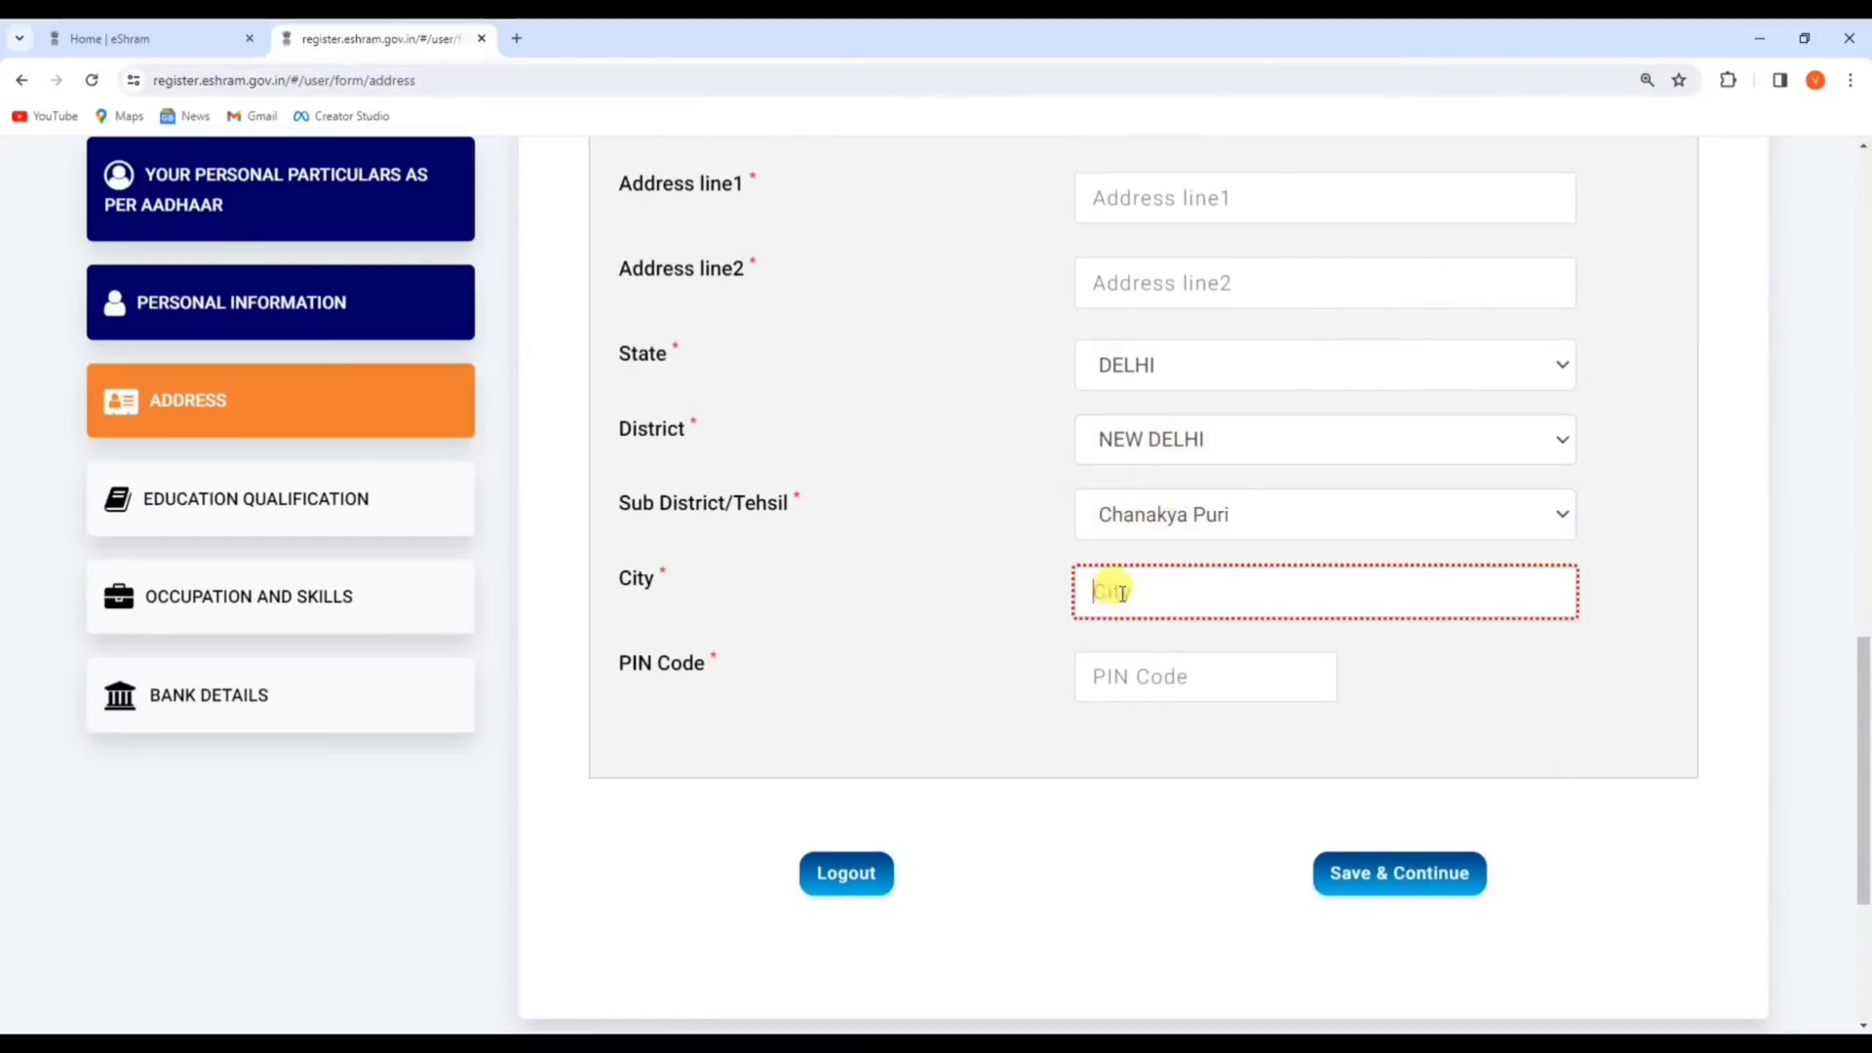
{"action": "left_click", "coordinate": [1108, 674]}
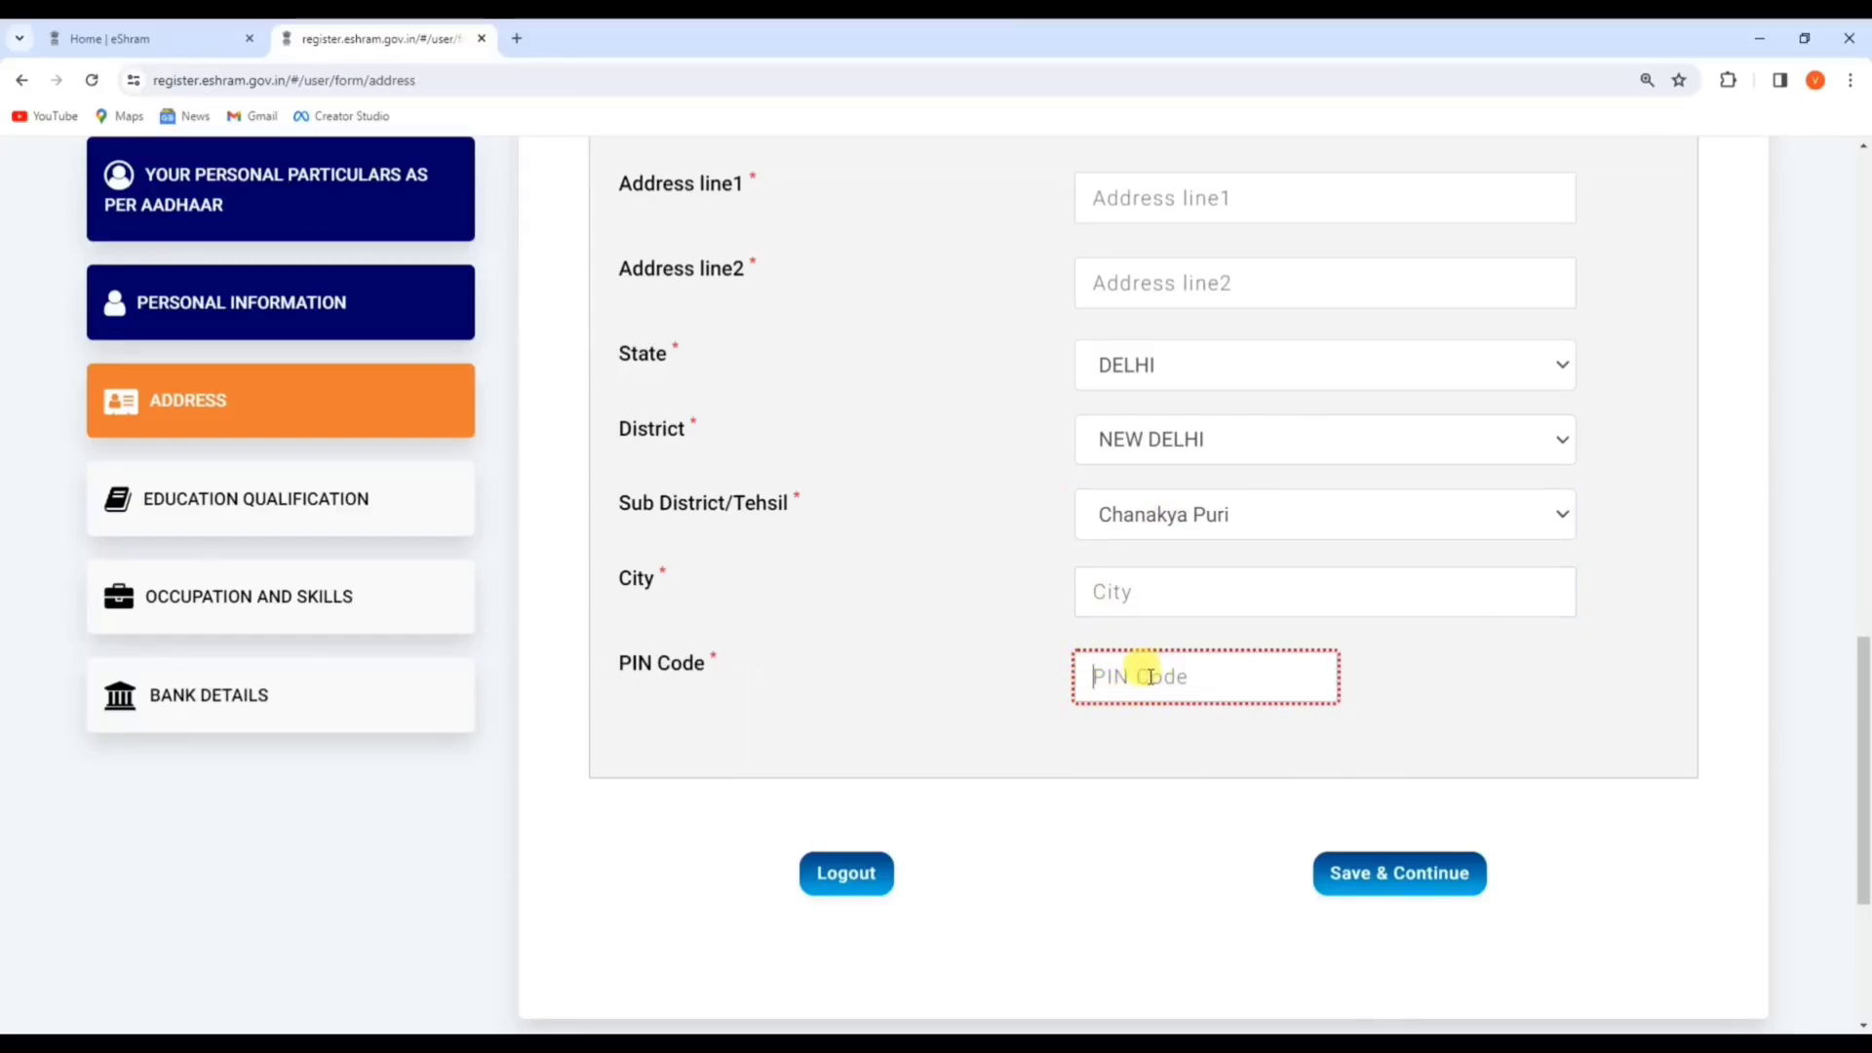
Save the permanent address and move on to the Education Qualification page.
{"action": "left_click", "coordinate": [1404, 875]}
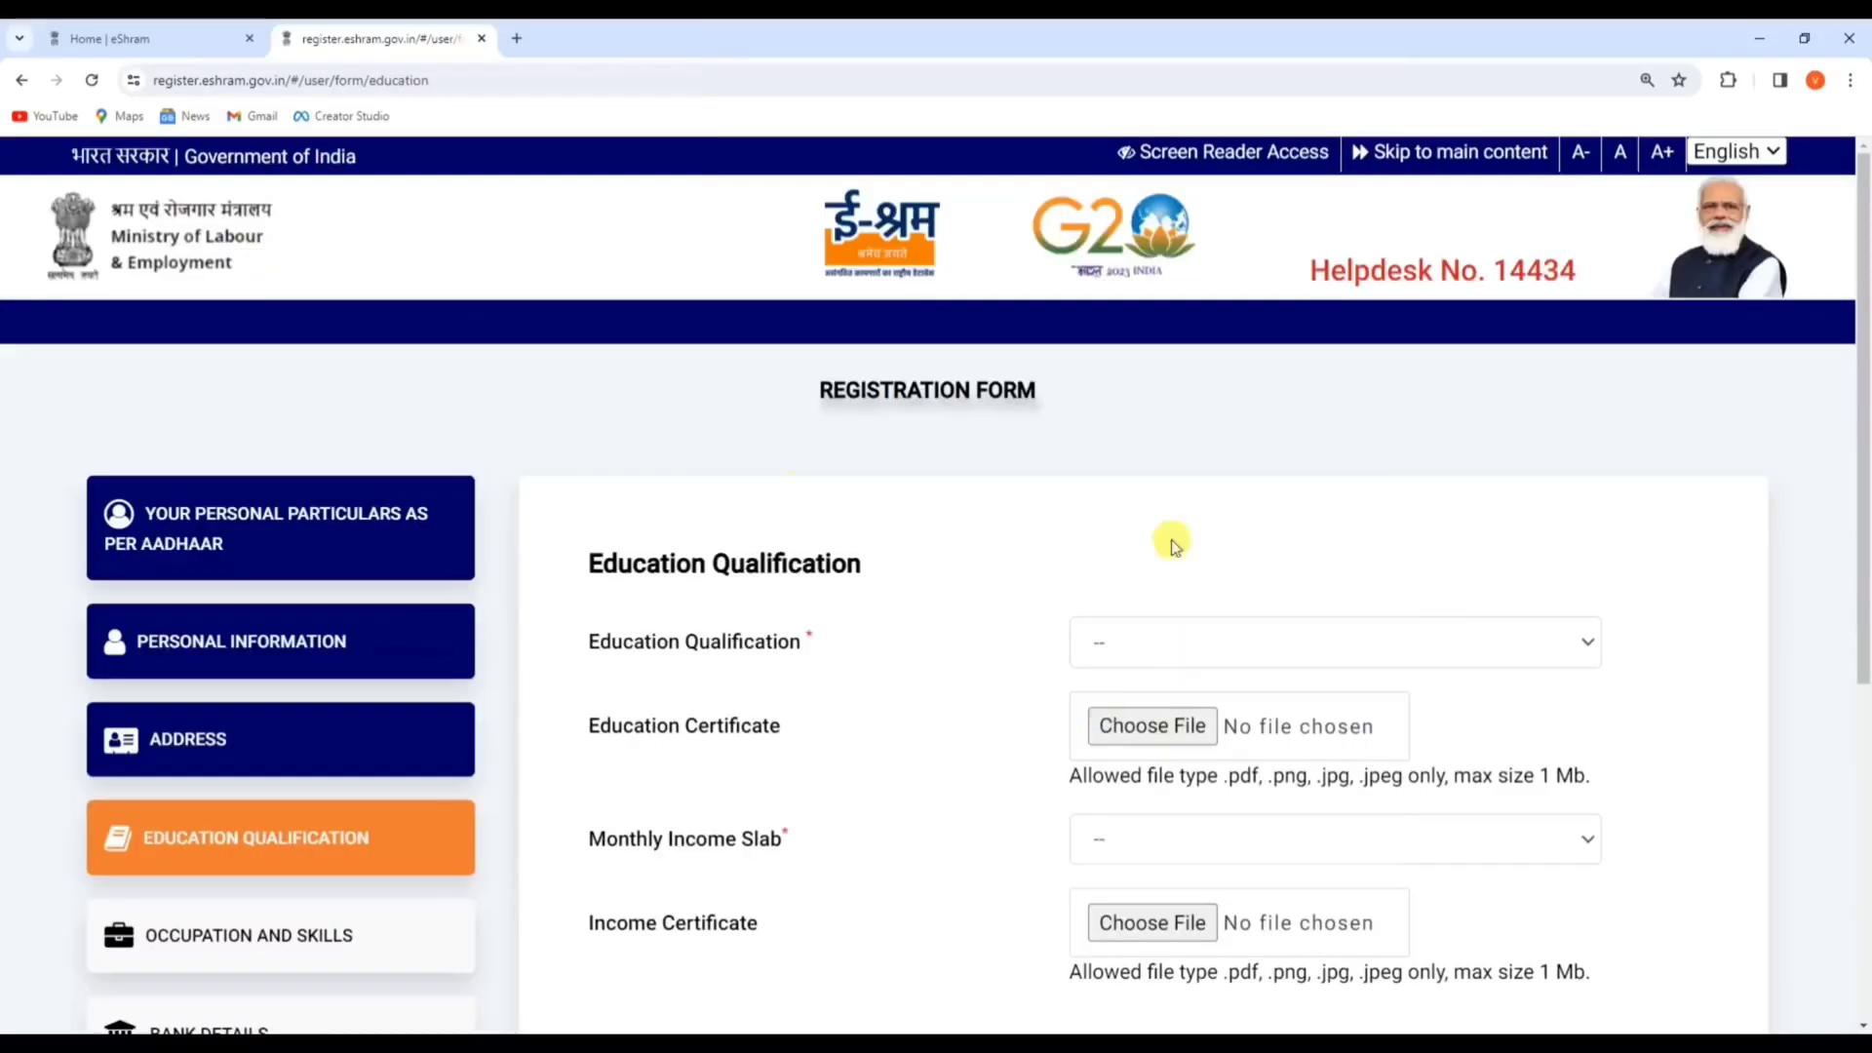
{"action": "scroll", "coordinate": [882, 582], "scroll_direction": "down", "scroll_amount": 3}
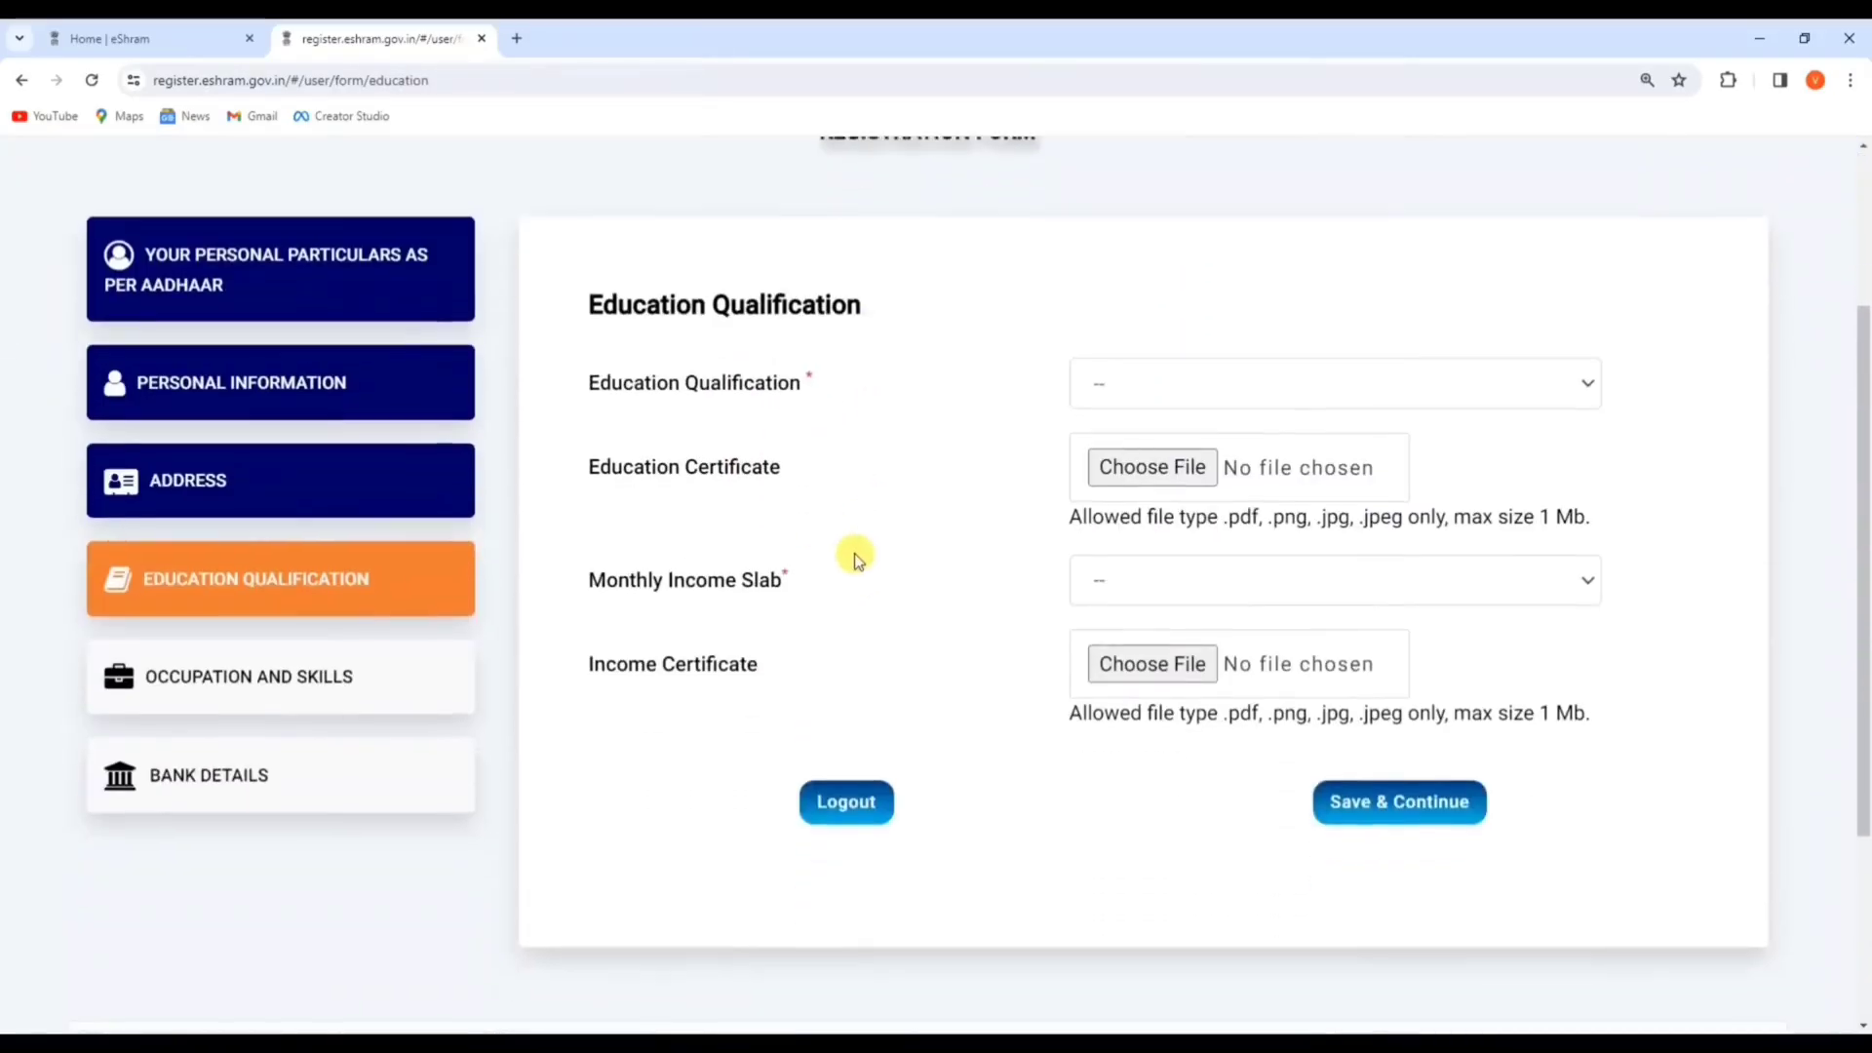
{"action": "left_click_drag", "start_coordinate": [585, 304], "coordinate": [862, 299]}
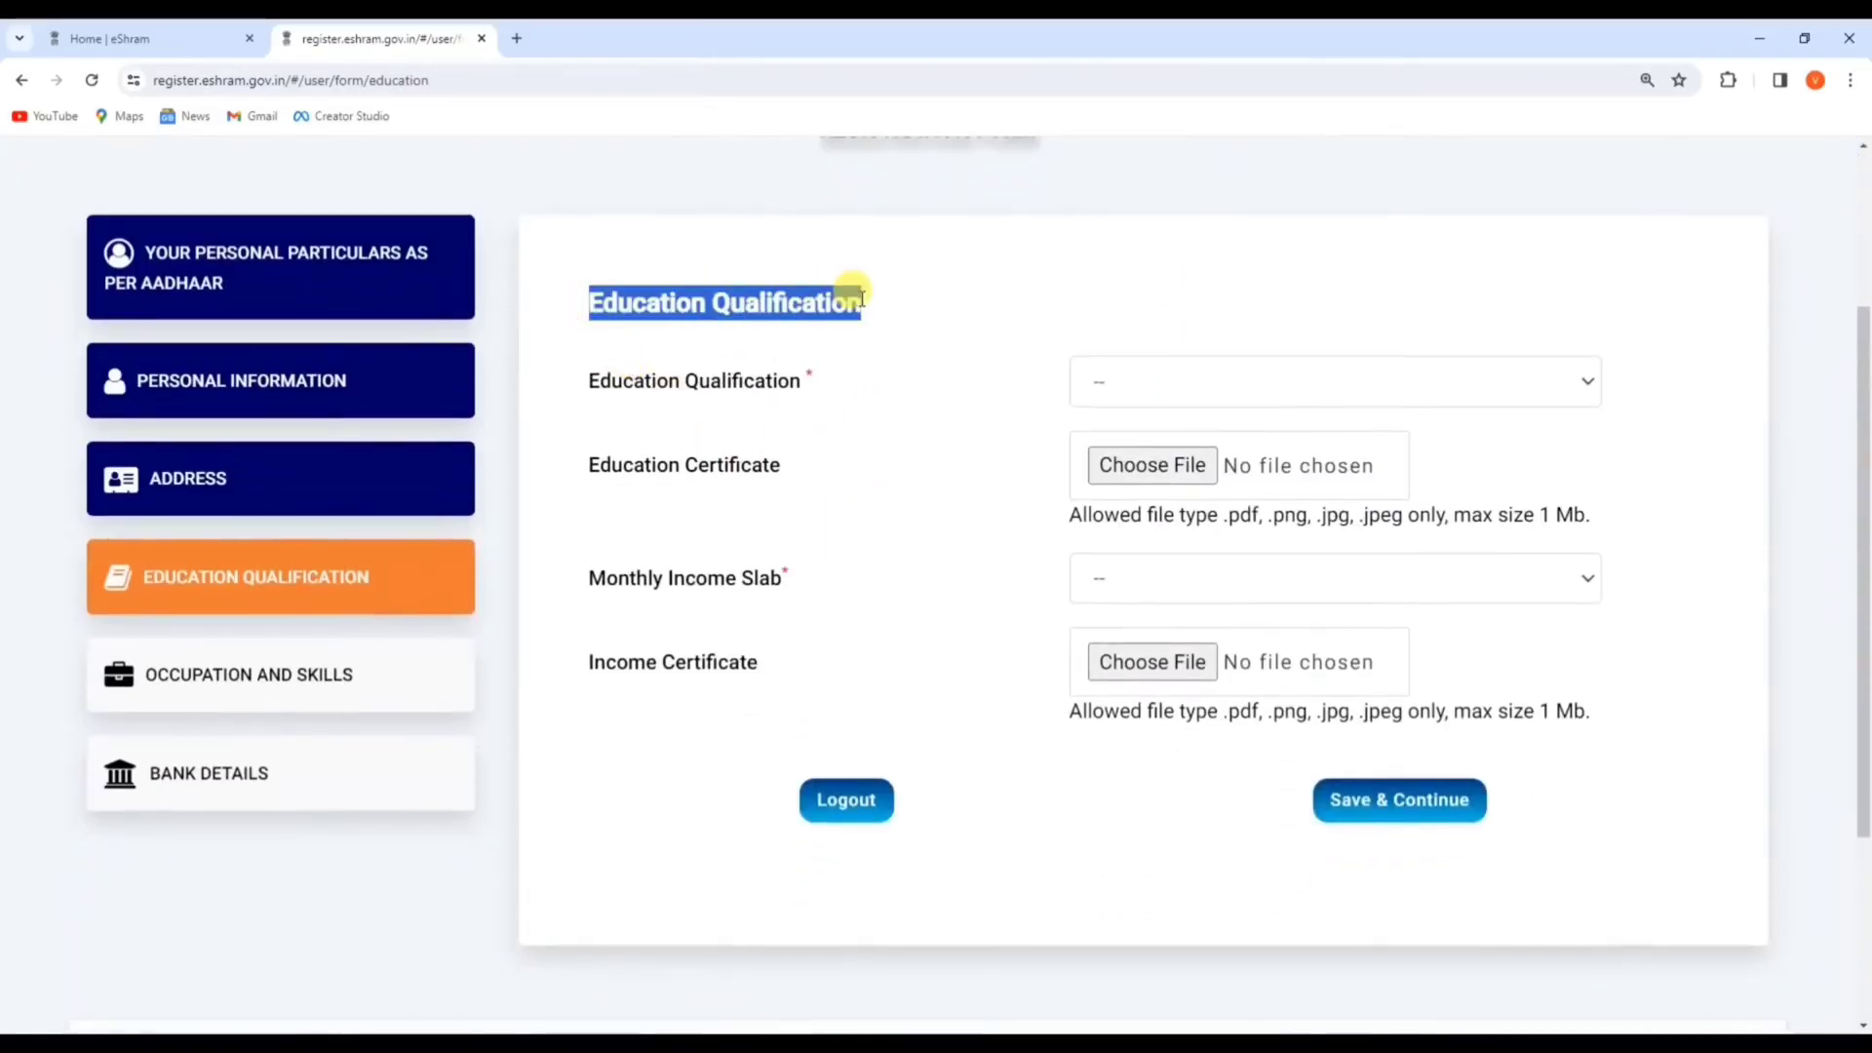
{"action": "left_click", "coordinate": [878, 380]}
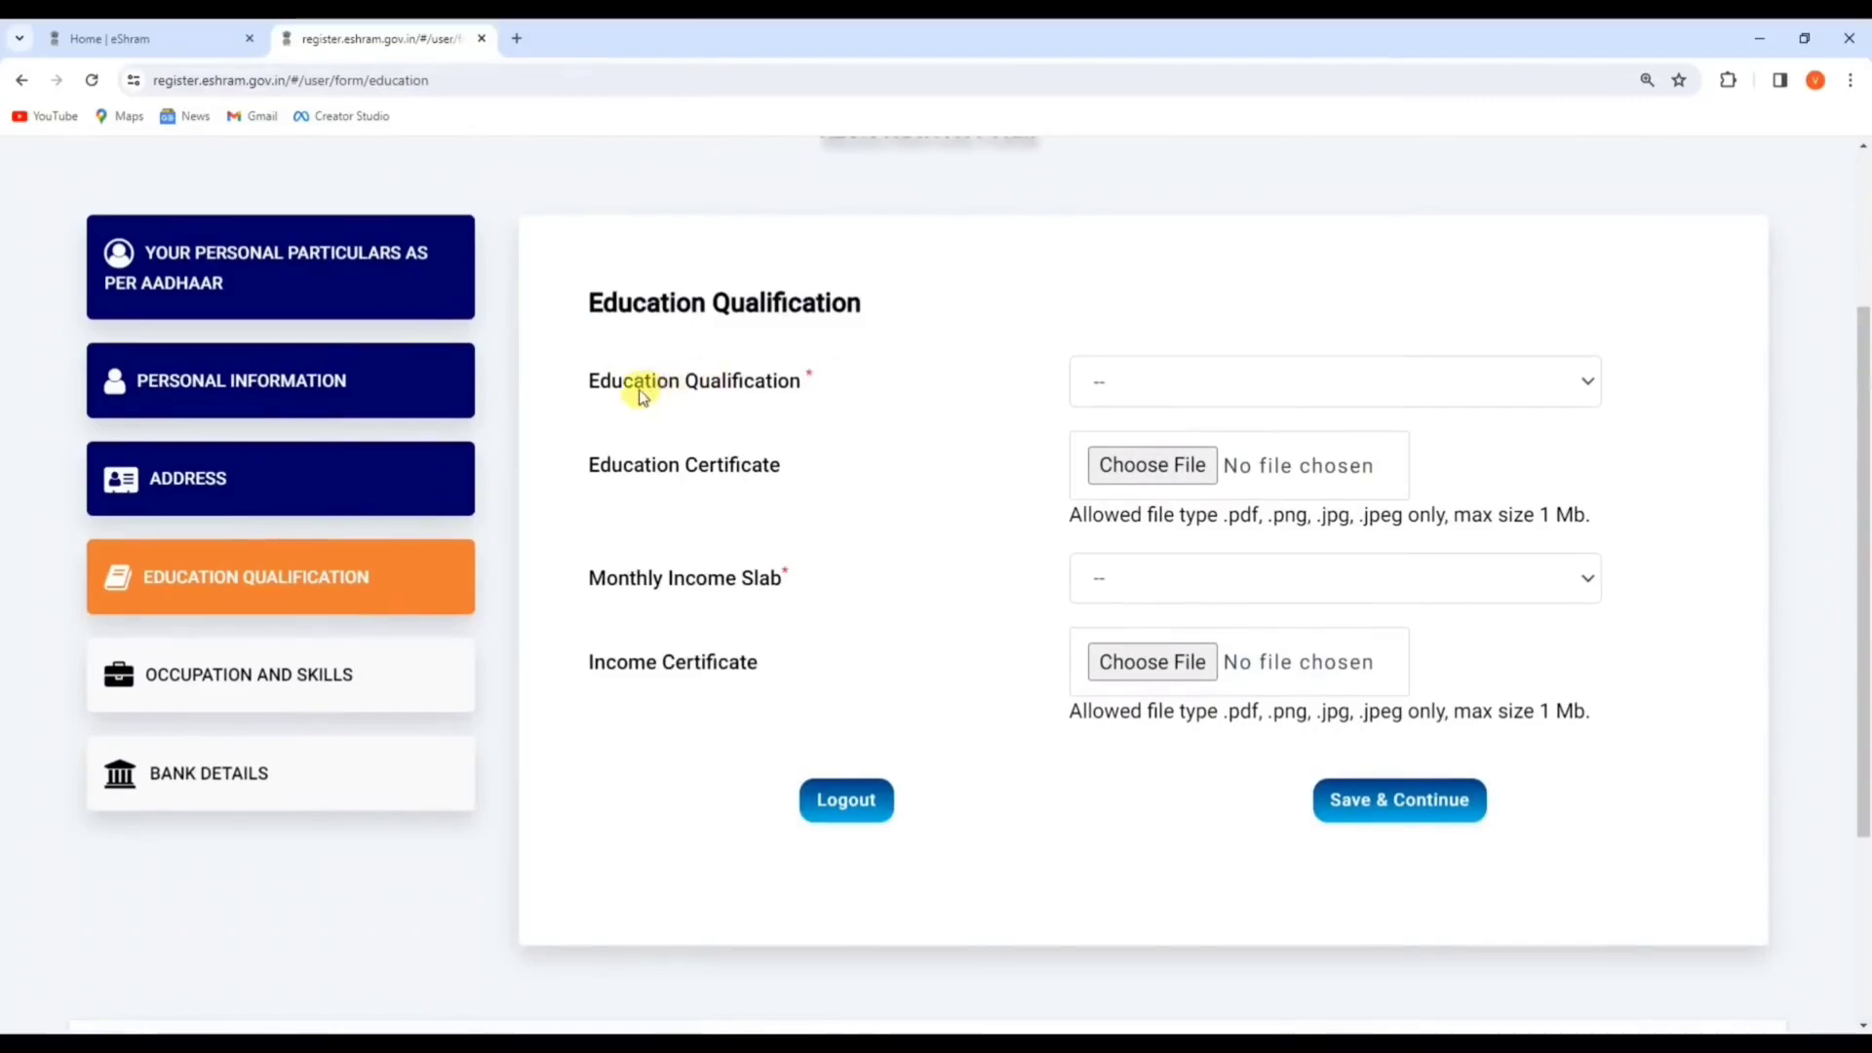
Choose Primary as the Education Qualification.
{"action": "left_click_drag", "start_coordinate": [592, 385], "coordinate": [795, 395]}
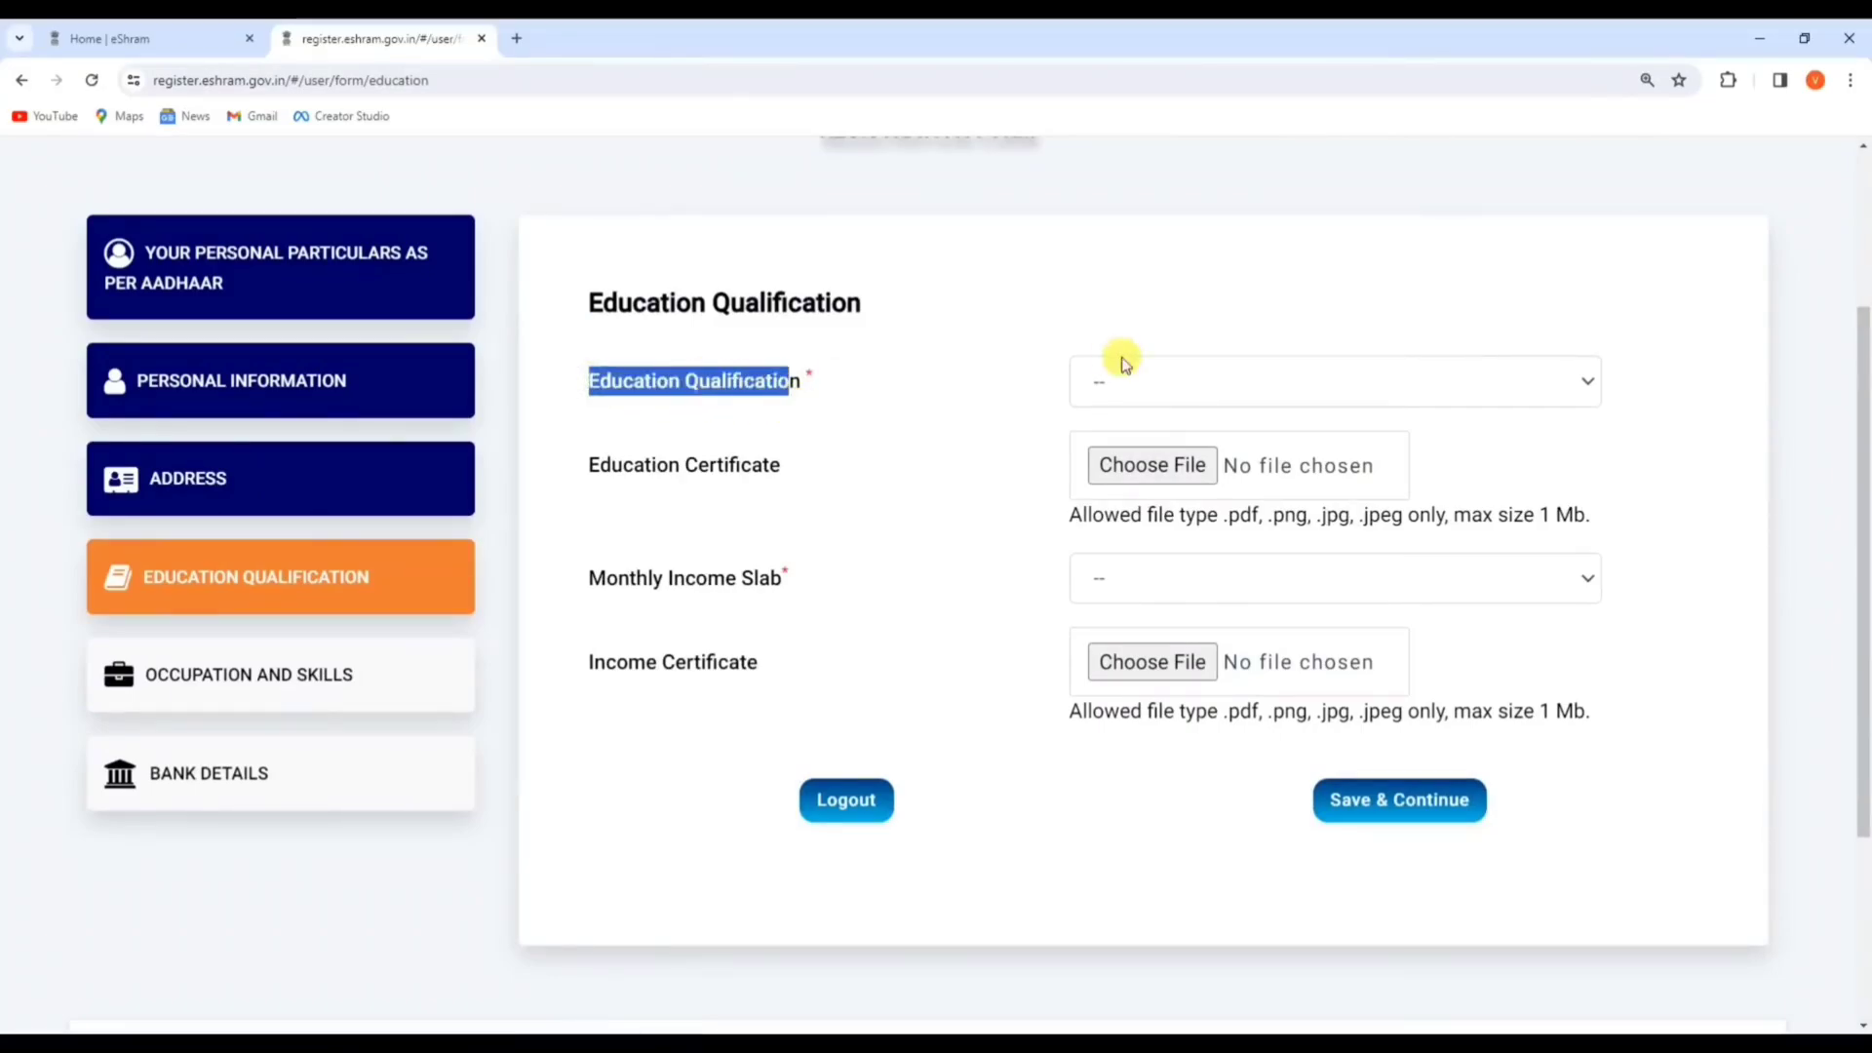
{"action": "left_click", "coordinate": [1150, 388]}
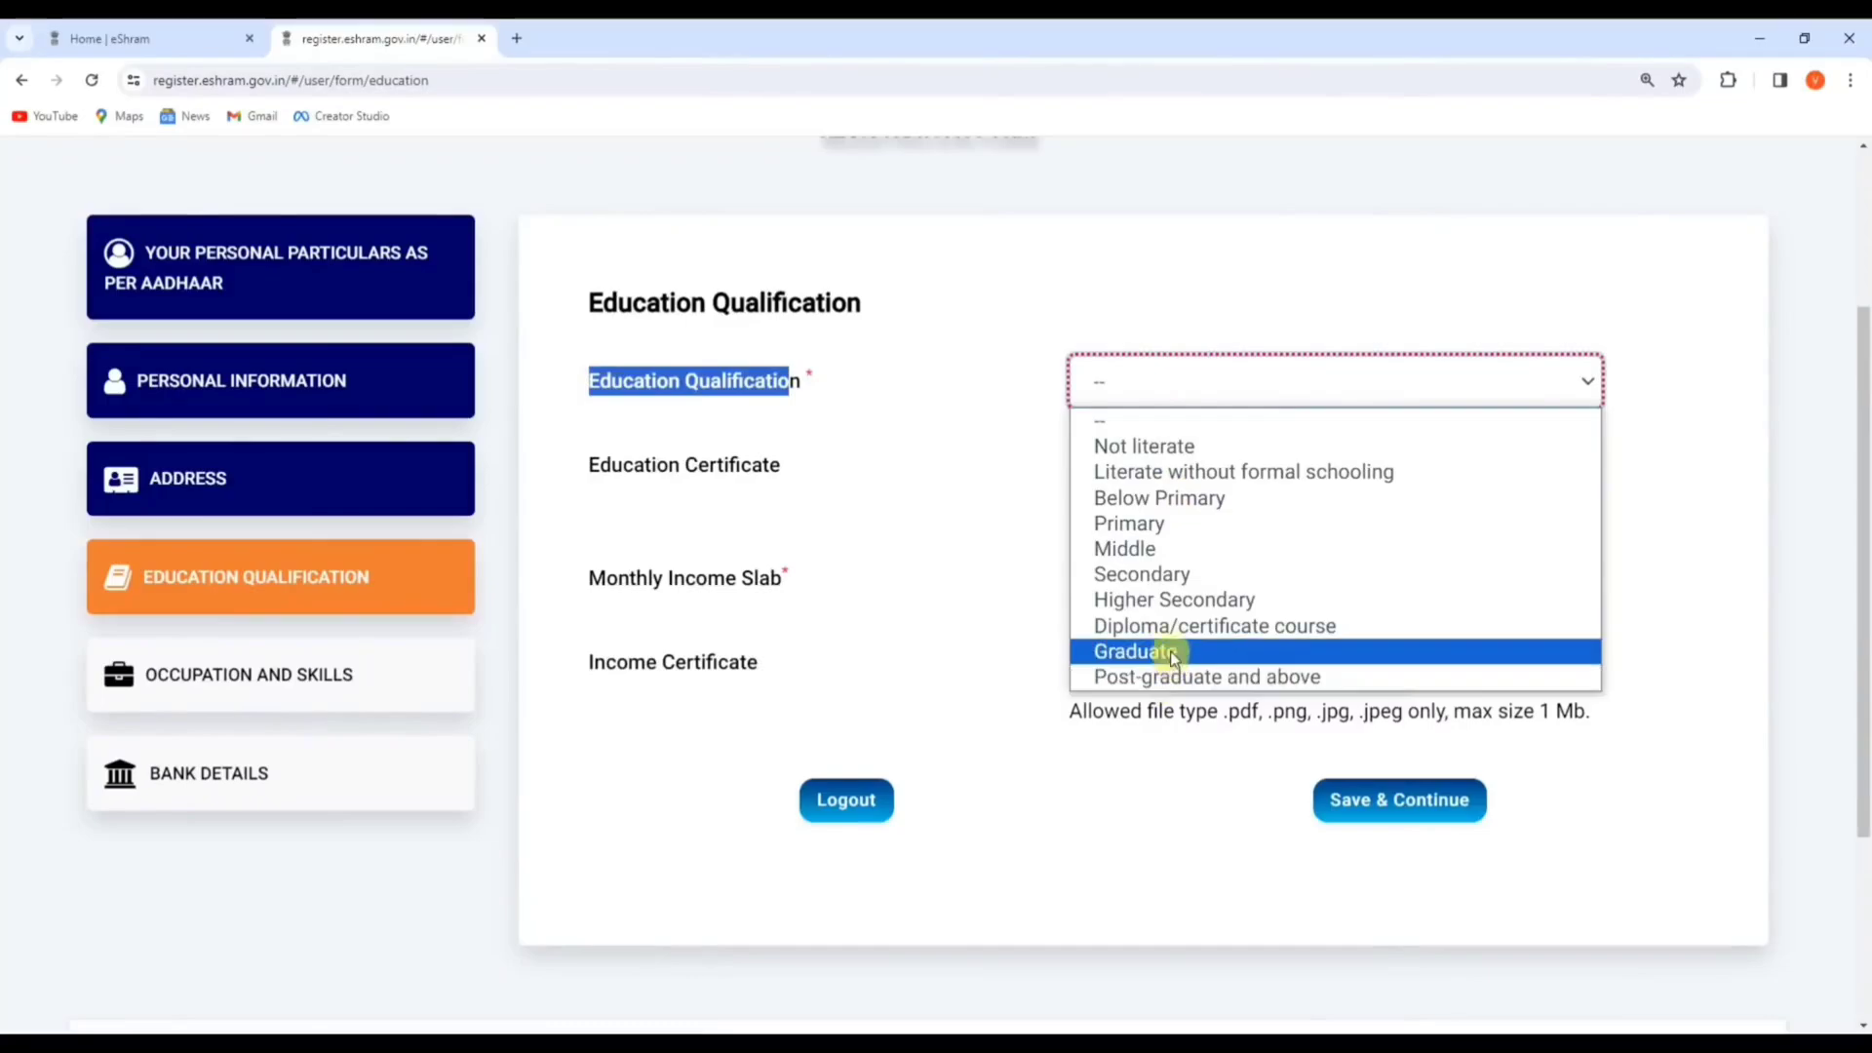
{"action": "left_click", "coordinate": [1158, 530]}
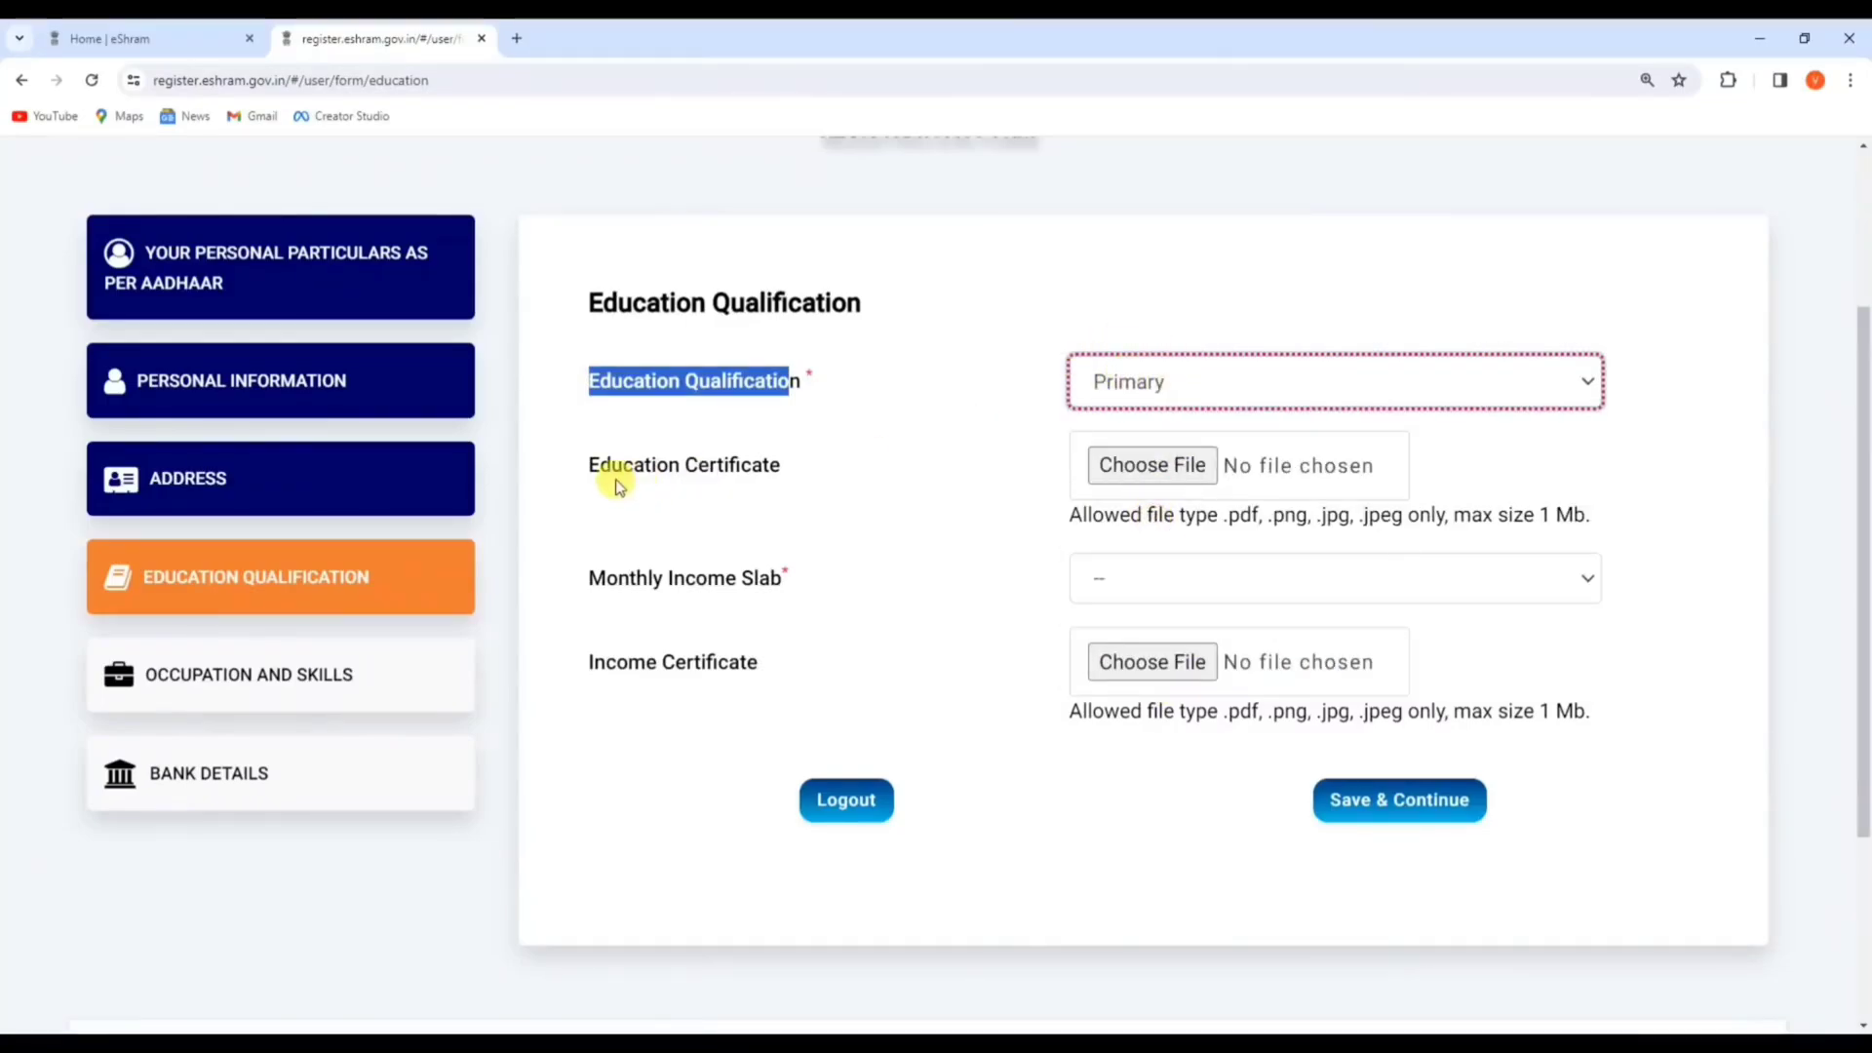
{"action": "left_click_drag", "start_coordinate": [596, 471], "coordinate": [766, 475]}
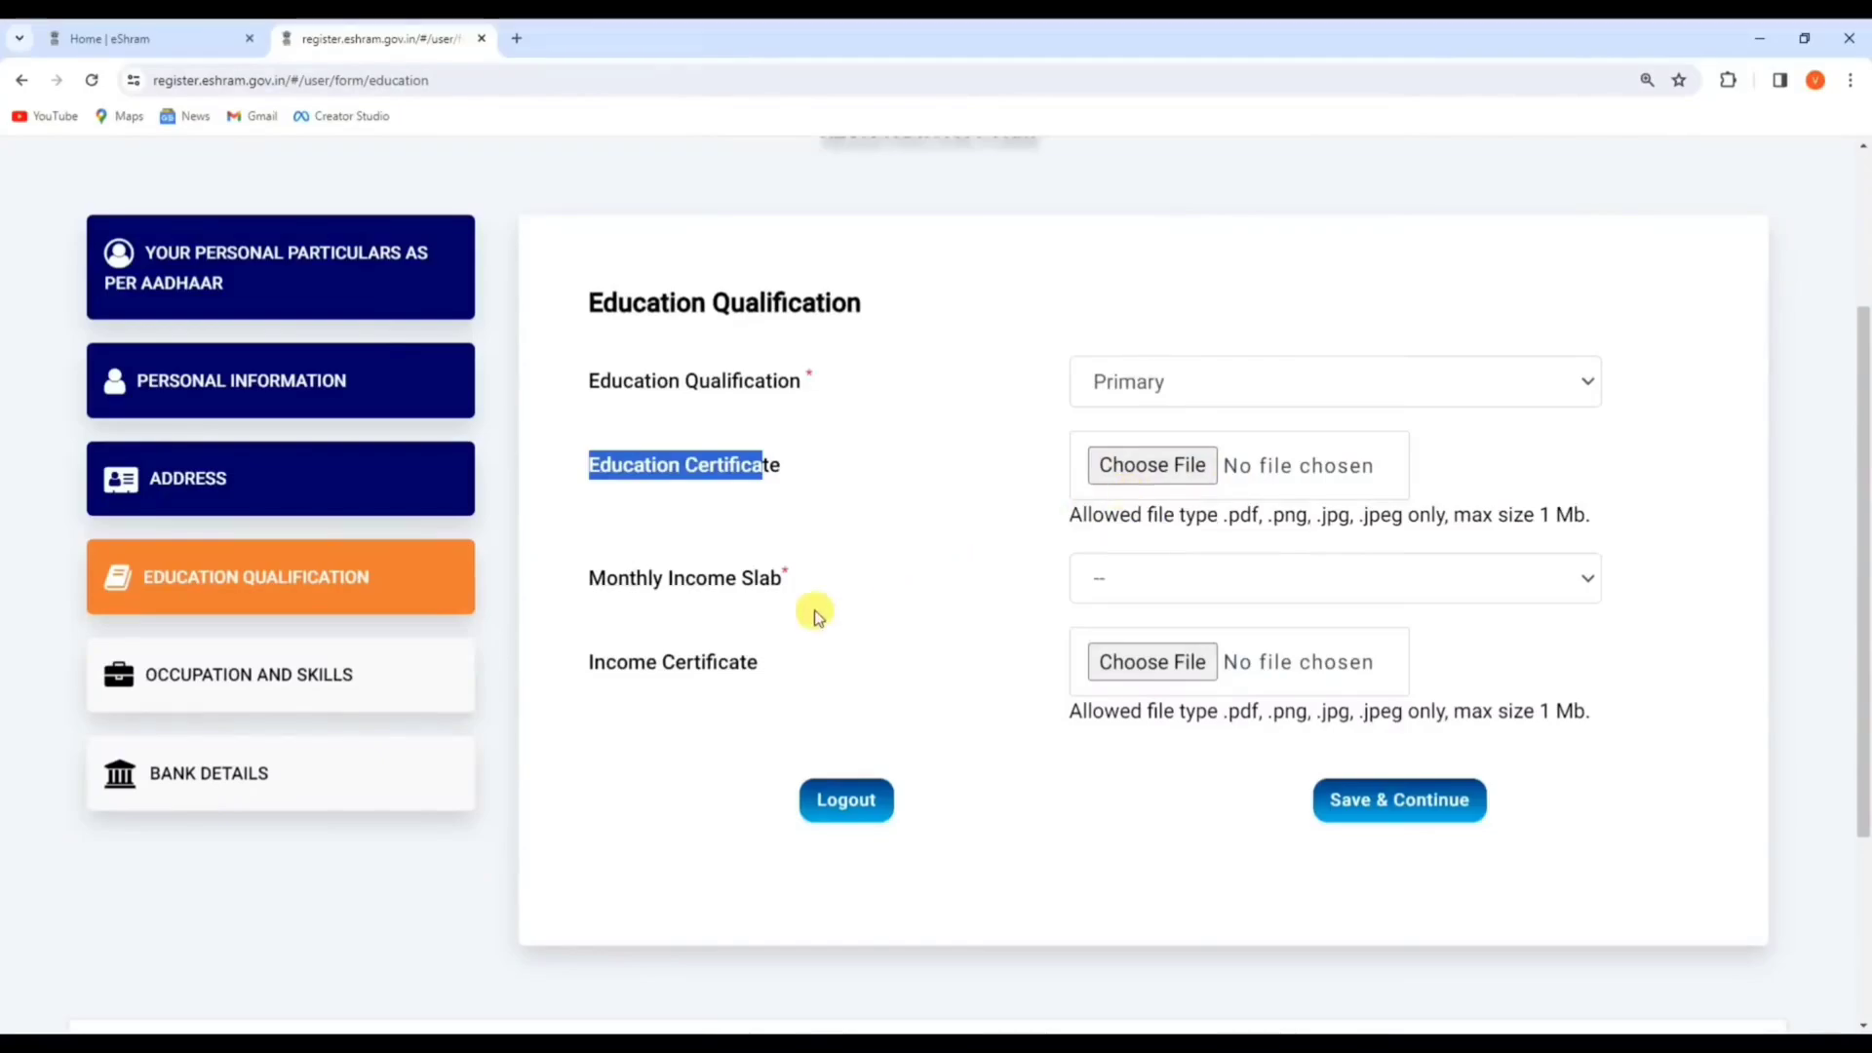
Set the Monthly Income Slab to 10000 & Below and save the education details.
{"action": "left_click_drag", "start_coordinate": [590, 577], "coordinate": [778, 591]}
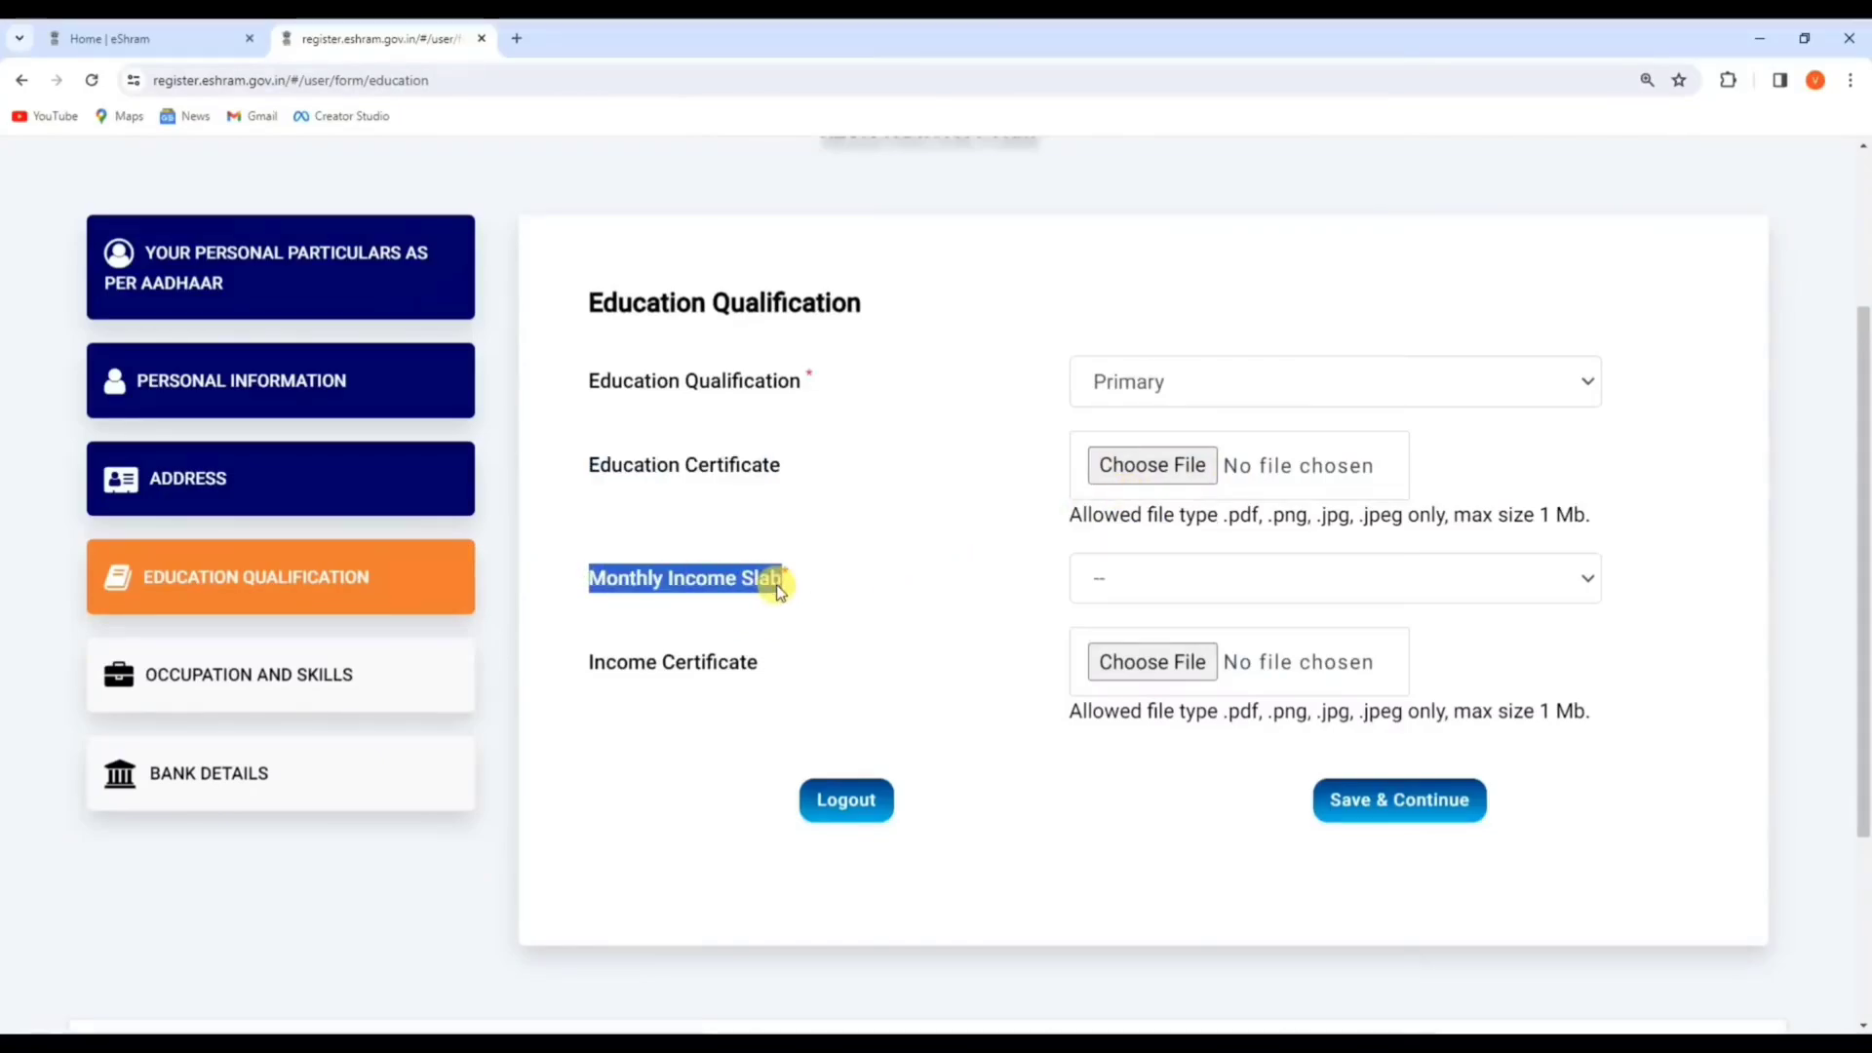
{"action": "left_click", "coordinate": [1249, 582]}
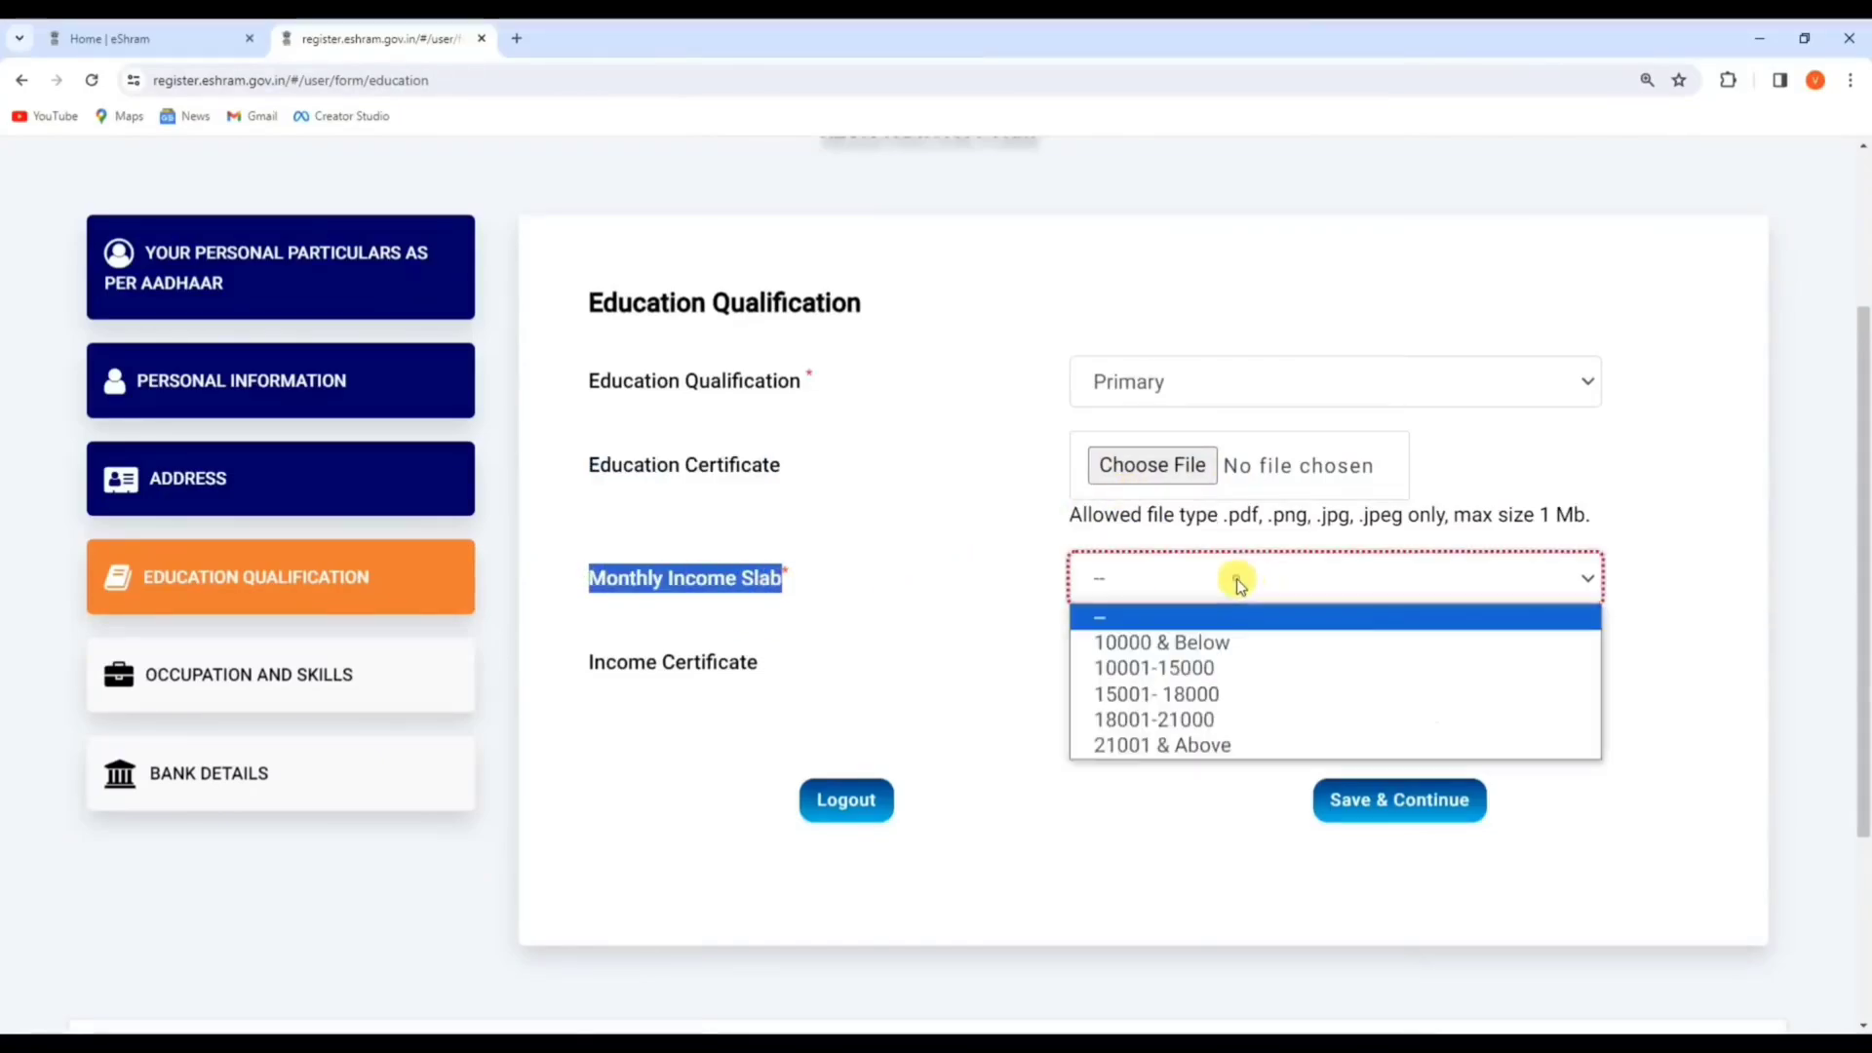
{"action": "left_click", "coordinate": [1204, 651]}
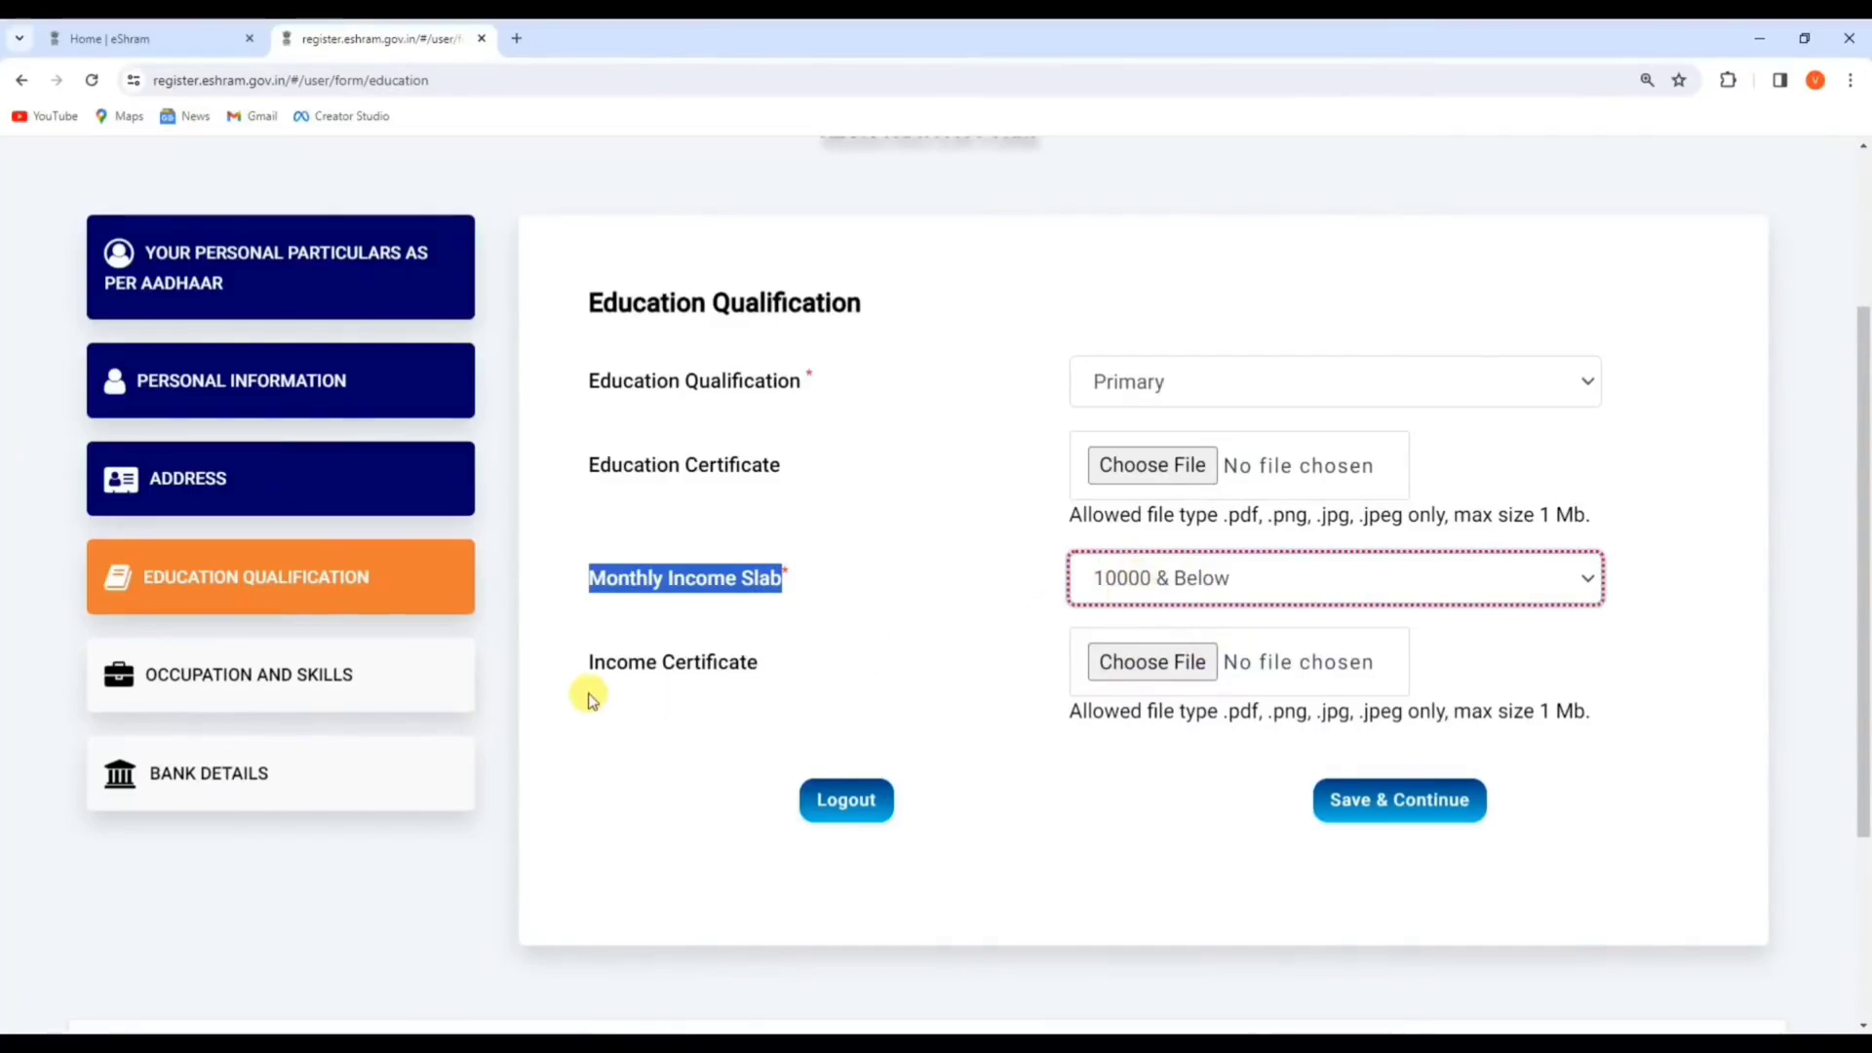
{"action": "left_click_drag", "start_coordinate": [580, 665], "coordinate": [790, 673]}
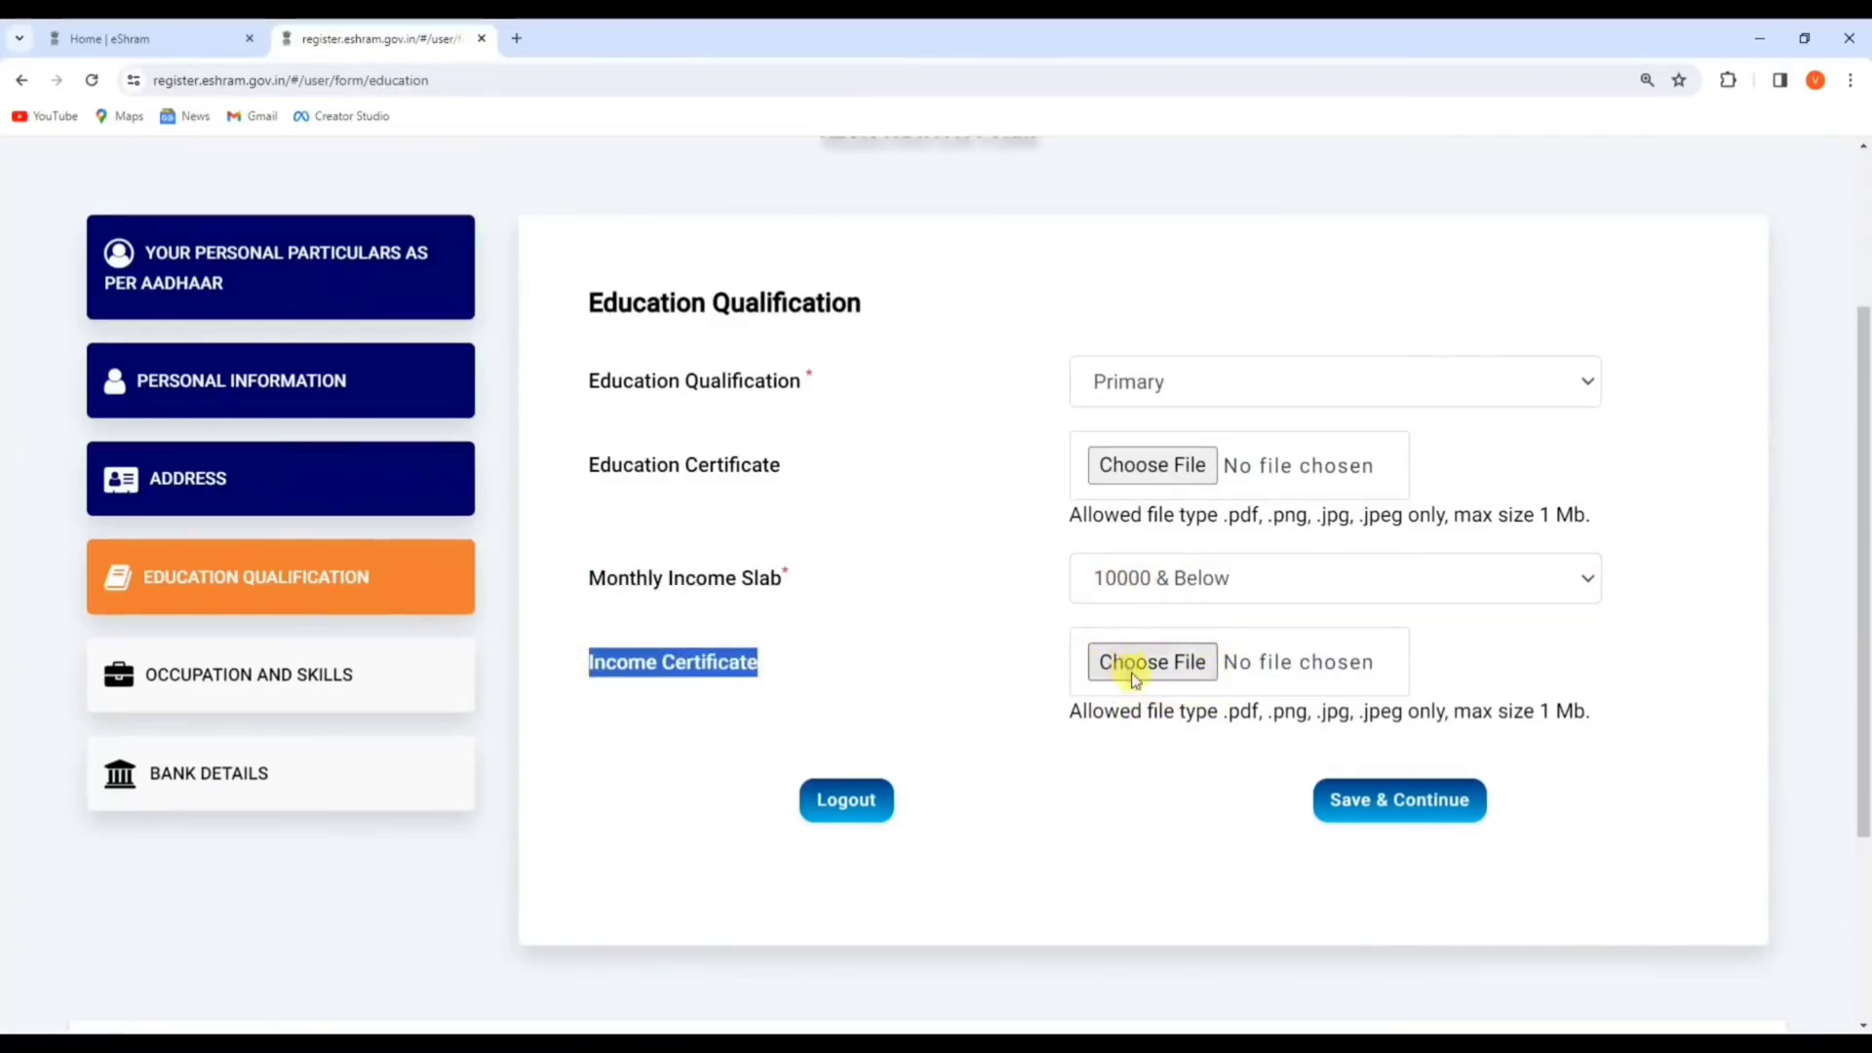
{"action": "left_click", "coordinate": [1176, 702]}
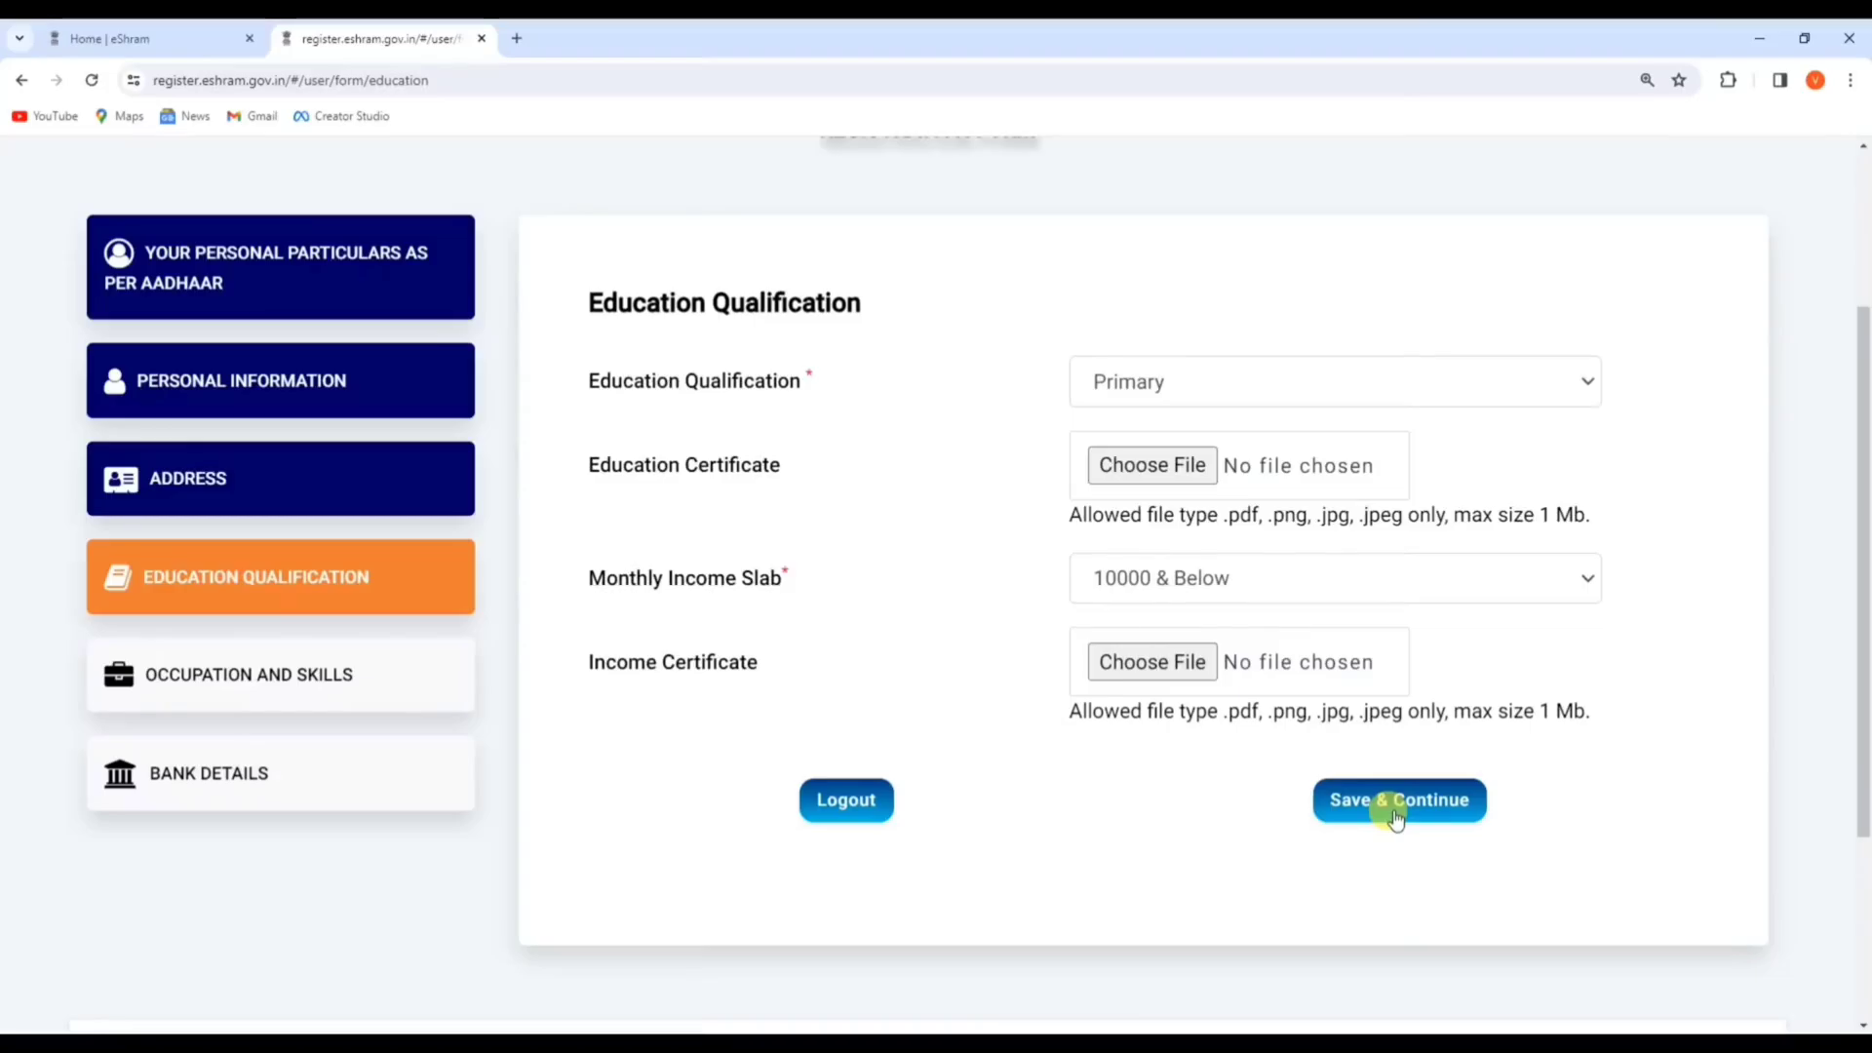
{"action": "left_click", "coordinate": [1397, 817]}
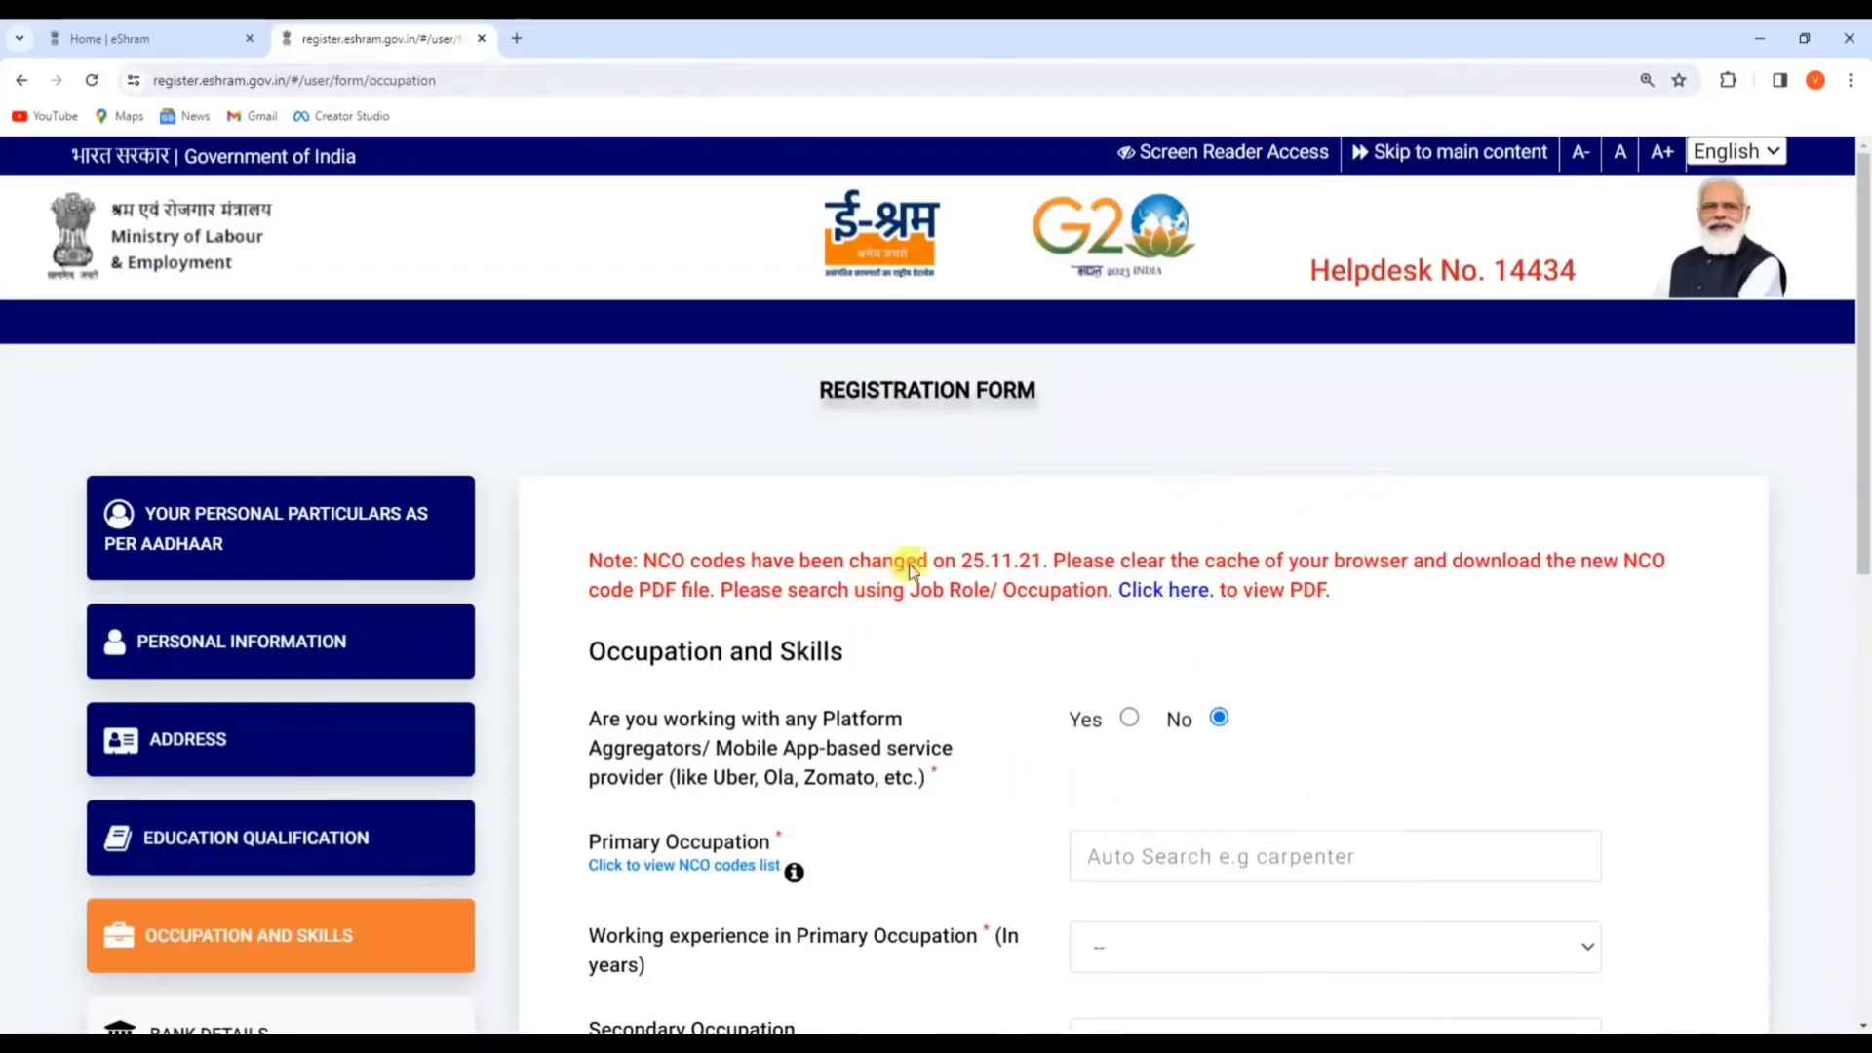
Select 3 years of working experience in the primary occupation, leaving the occupation fields blank.
{"action": "scroll", "coordinate": [975, 620], "scroll_direction": "down", "scroll_amount": 3}
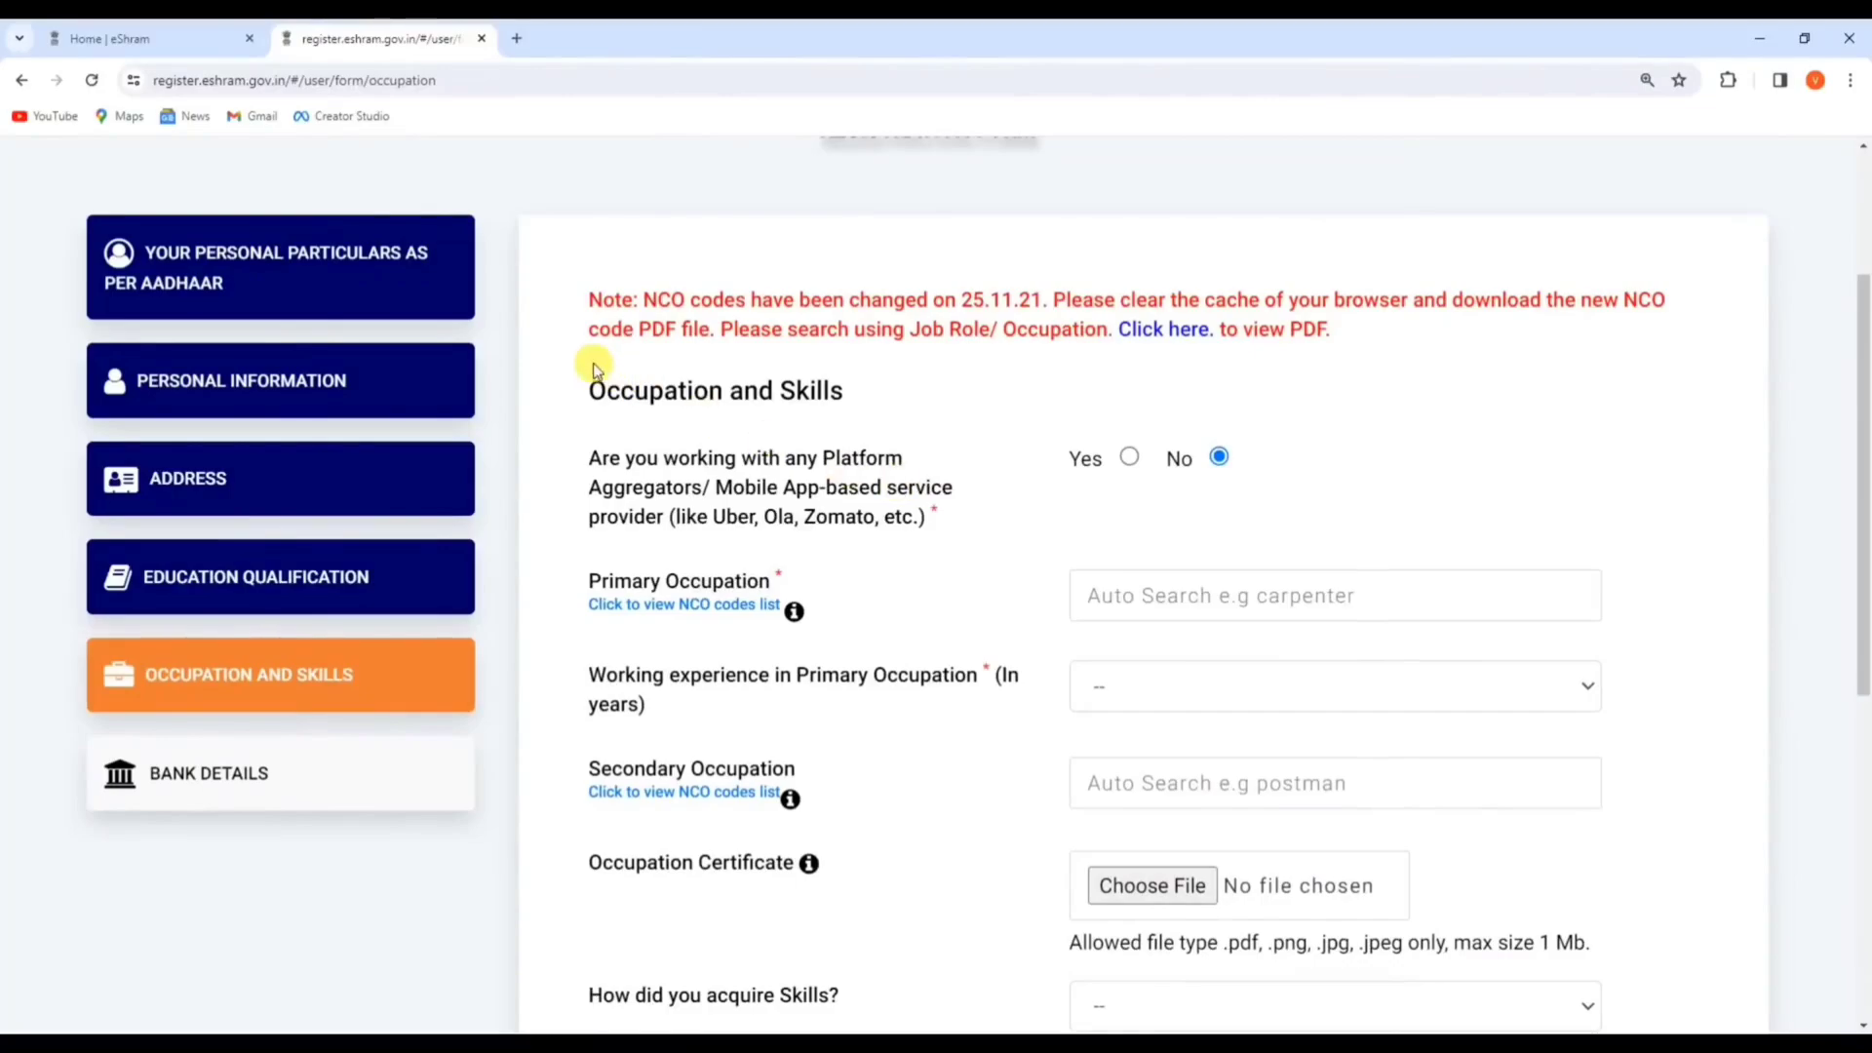
{"action": "left_click_drag", "start_coordinate": [590, 389], "coordinate": [848, 407]}
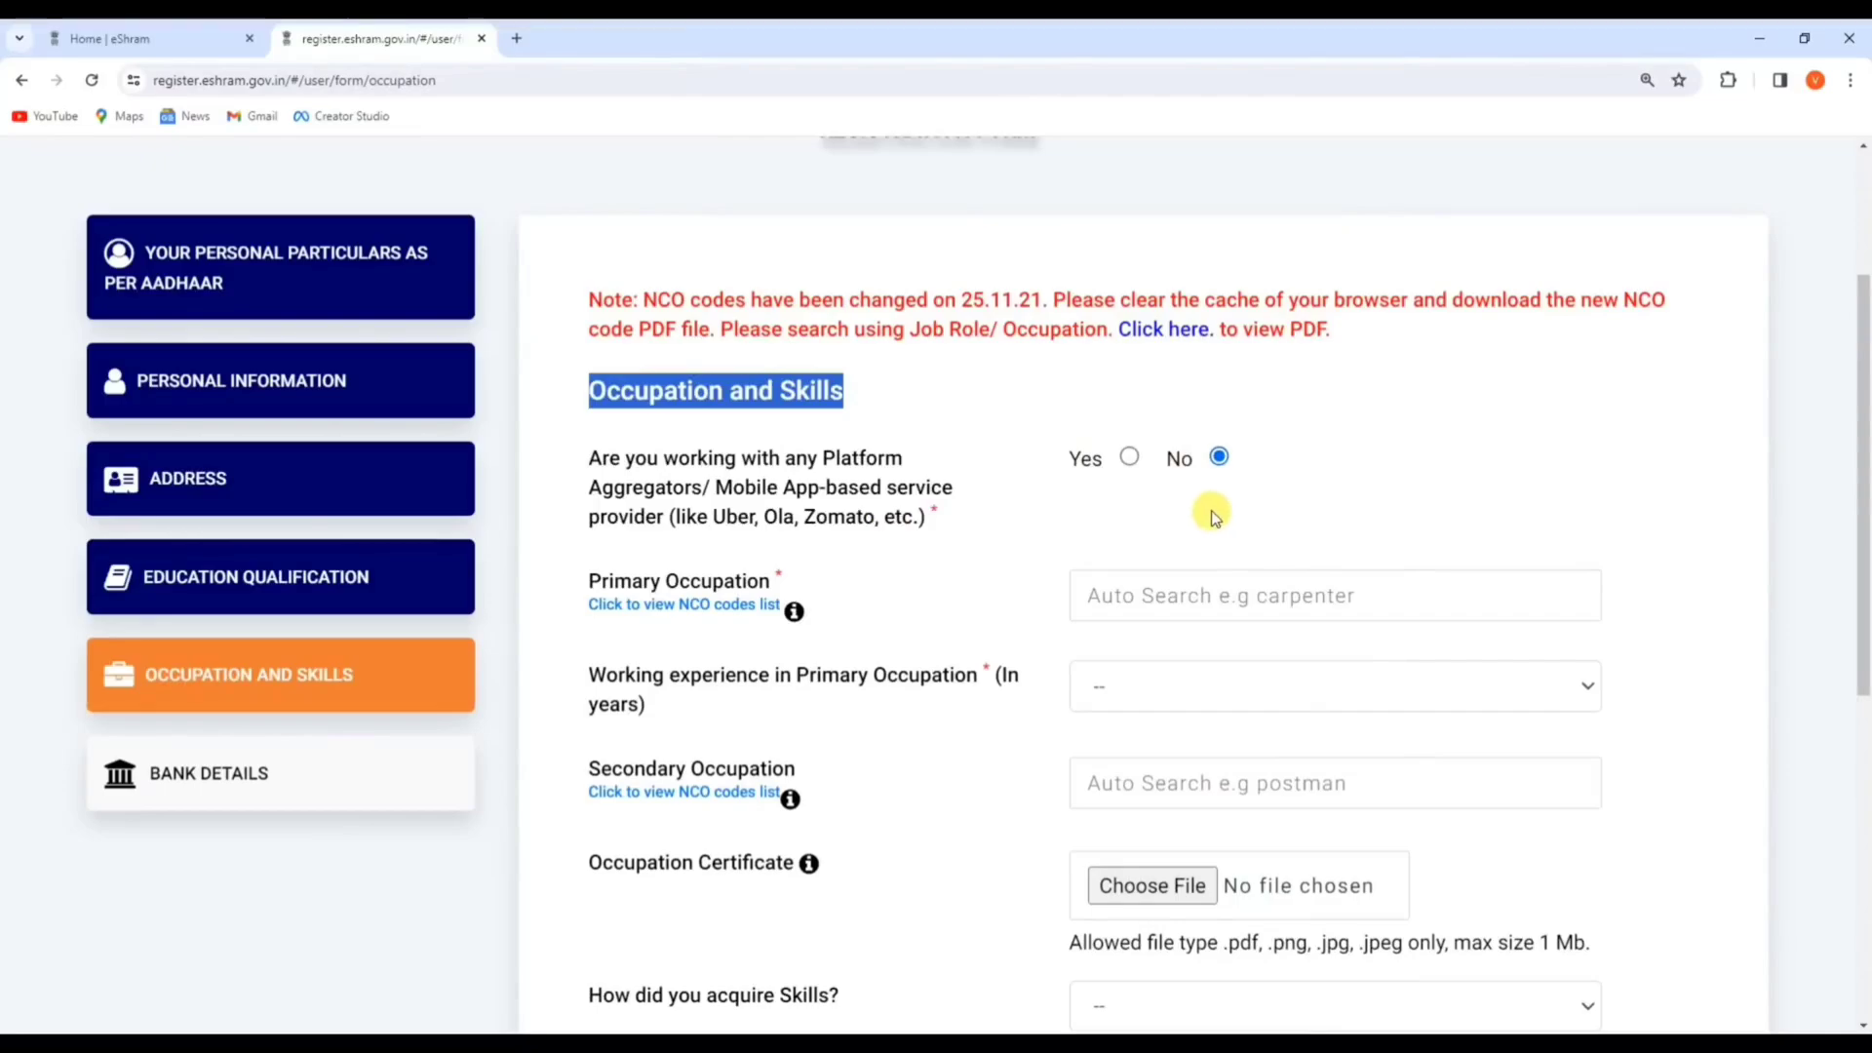
{"action": "scroll", "coordinate": [1212, 517], "scroll_direction": "down", "scroll_amount": 1}
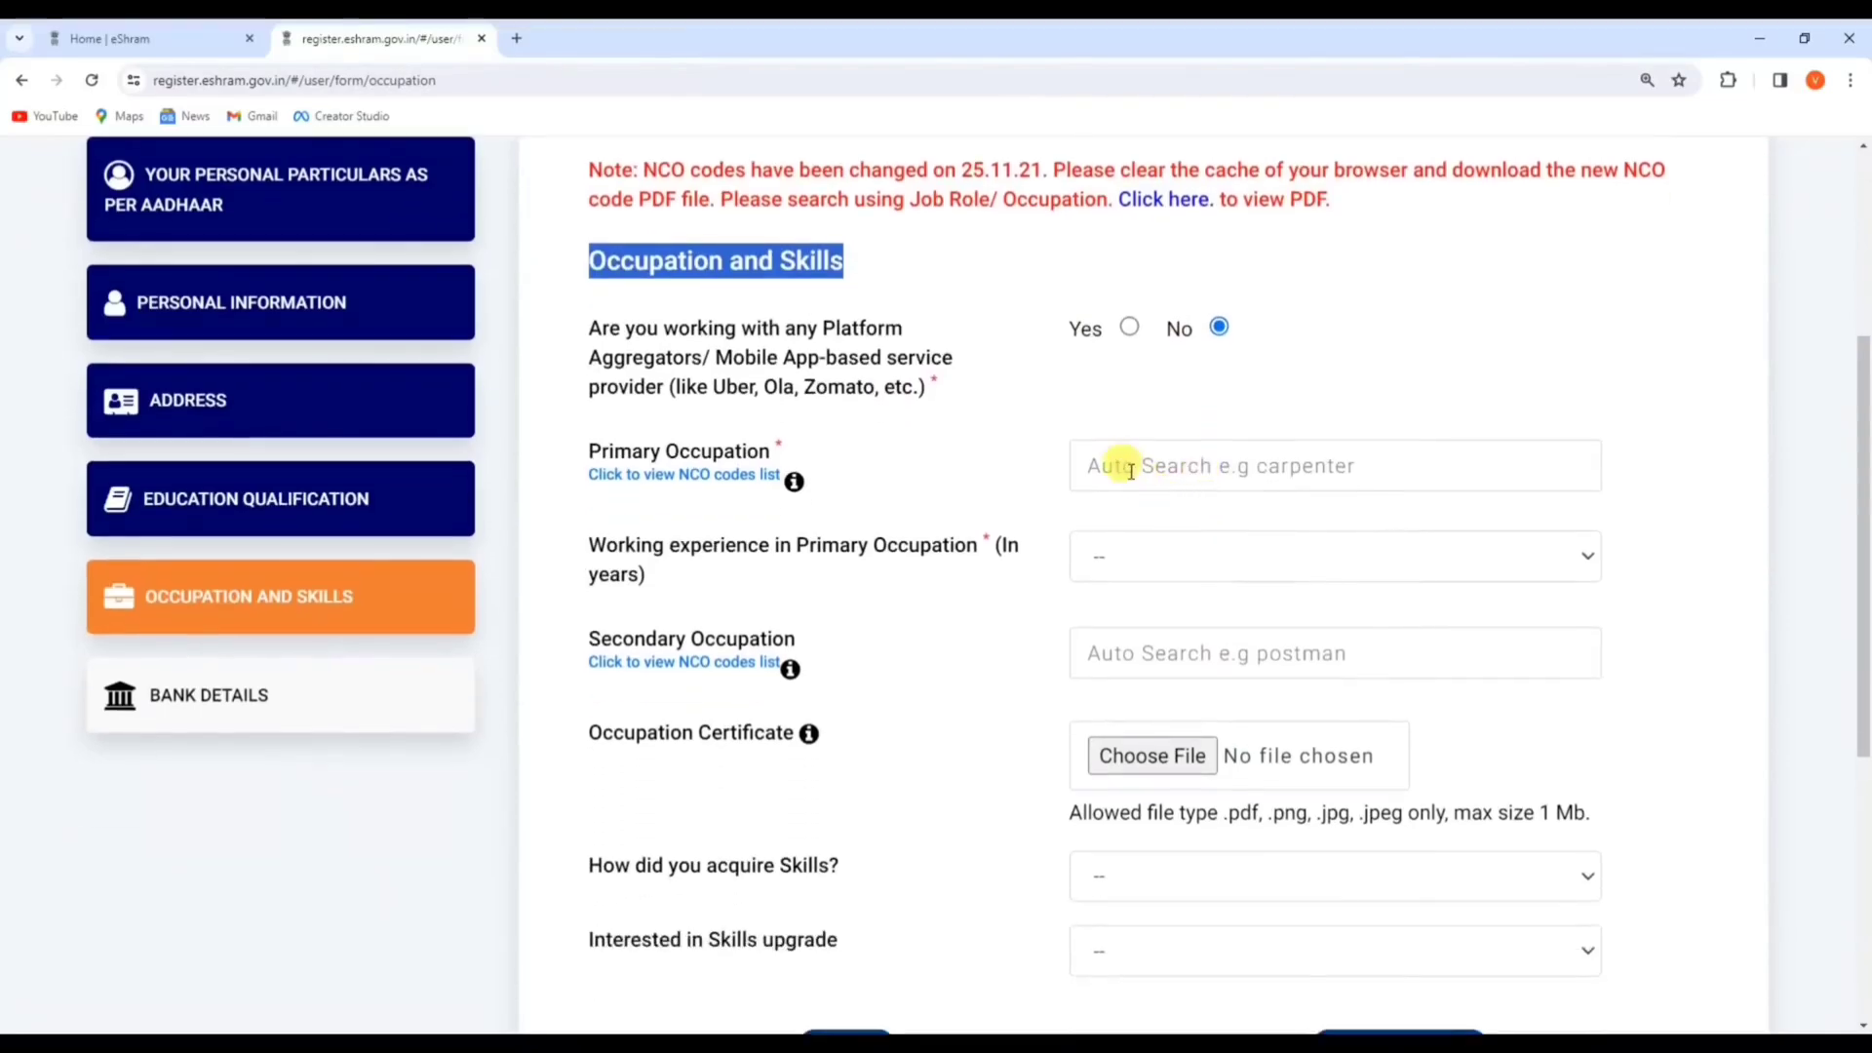
{"action": "left_click", "coordinate": [1124, 466]}
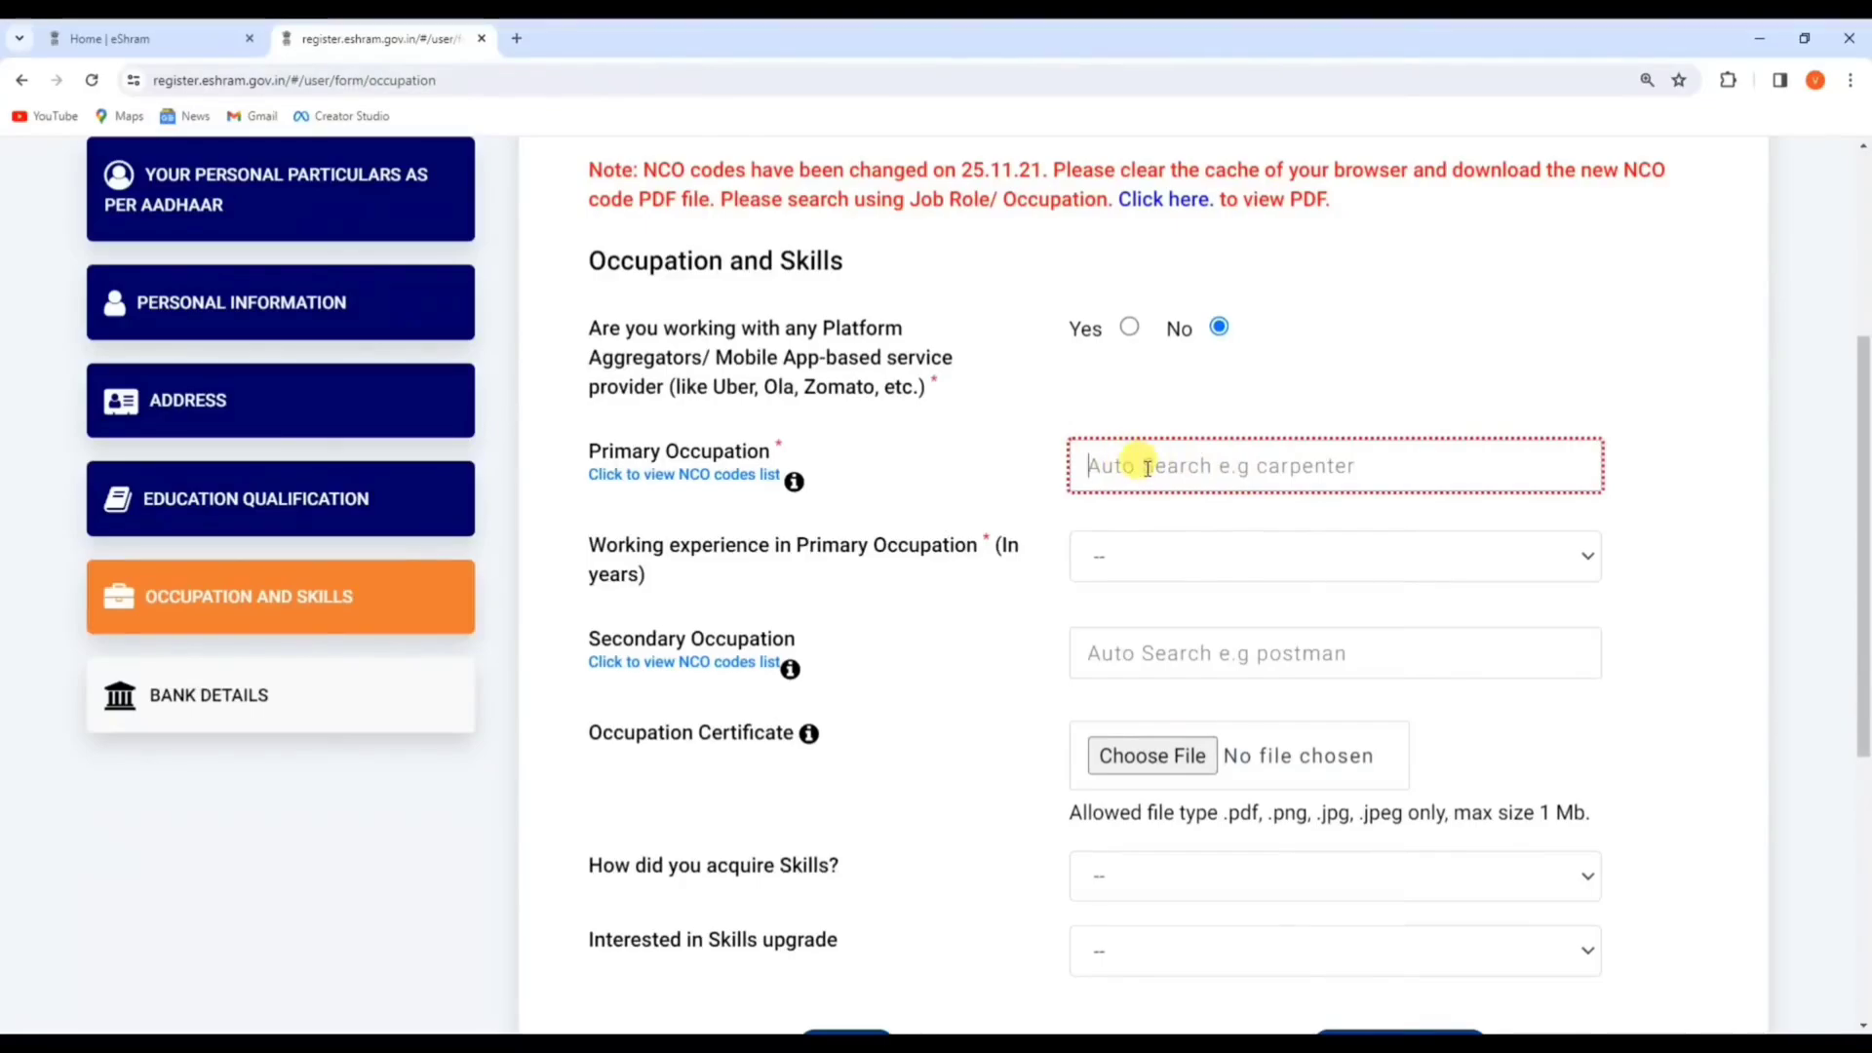
{"action": "left_click_drag", "start_coordinate": [594, 548], "coordinate": [961, 566]}
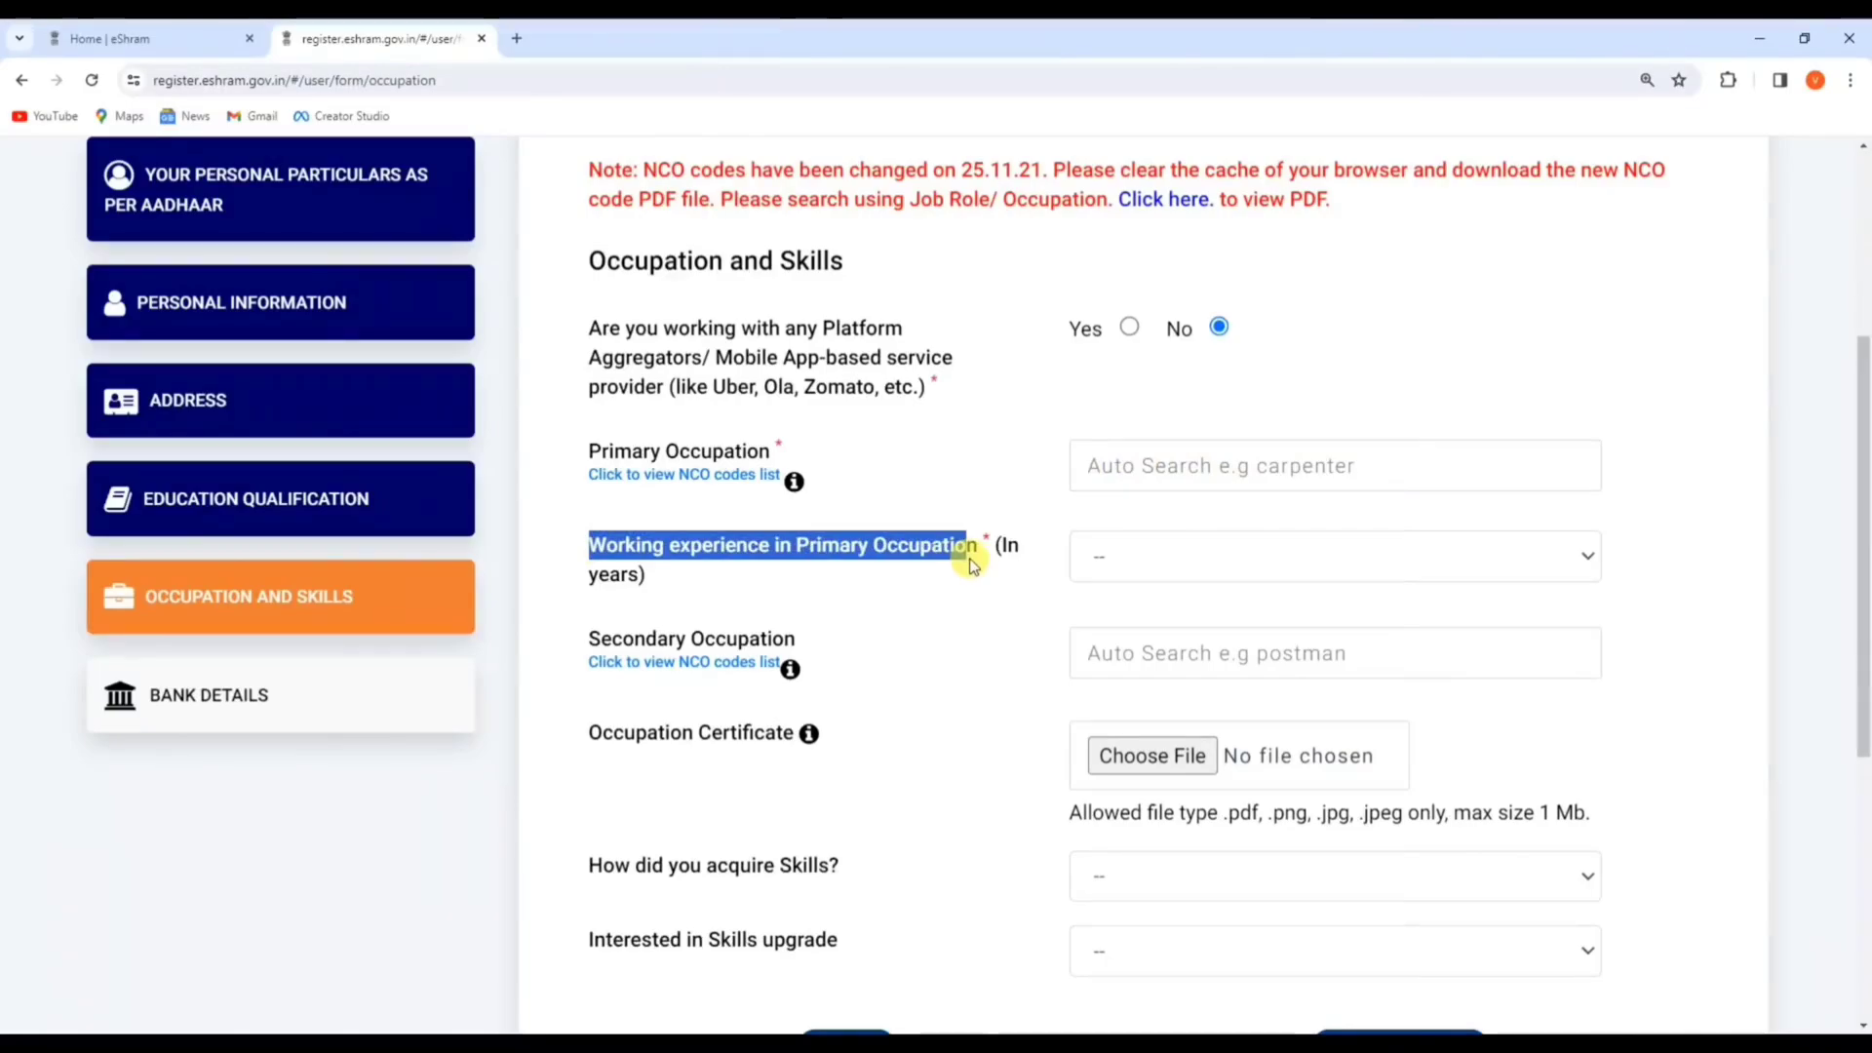
{"action": "left_click", "coordinate": [1096, 566]}
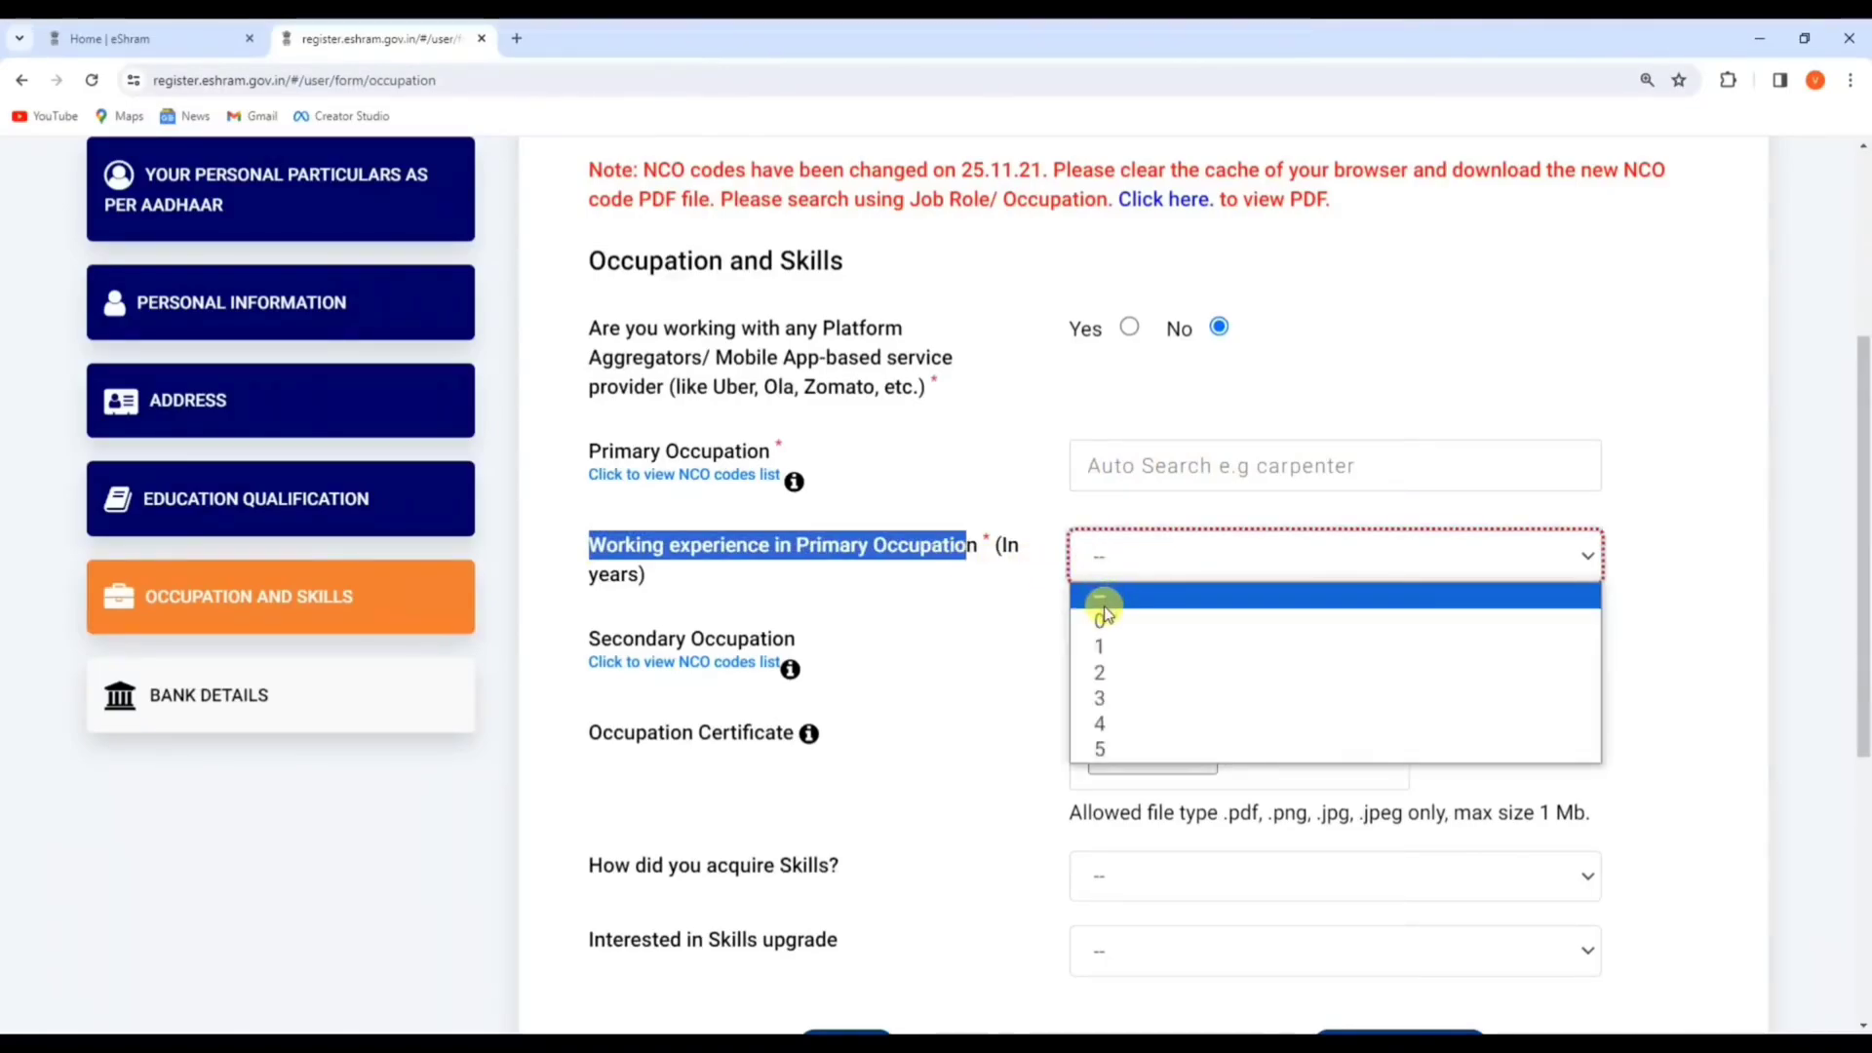
{"action": "left_click", "coordinate": [1112, 709]}
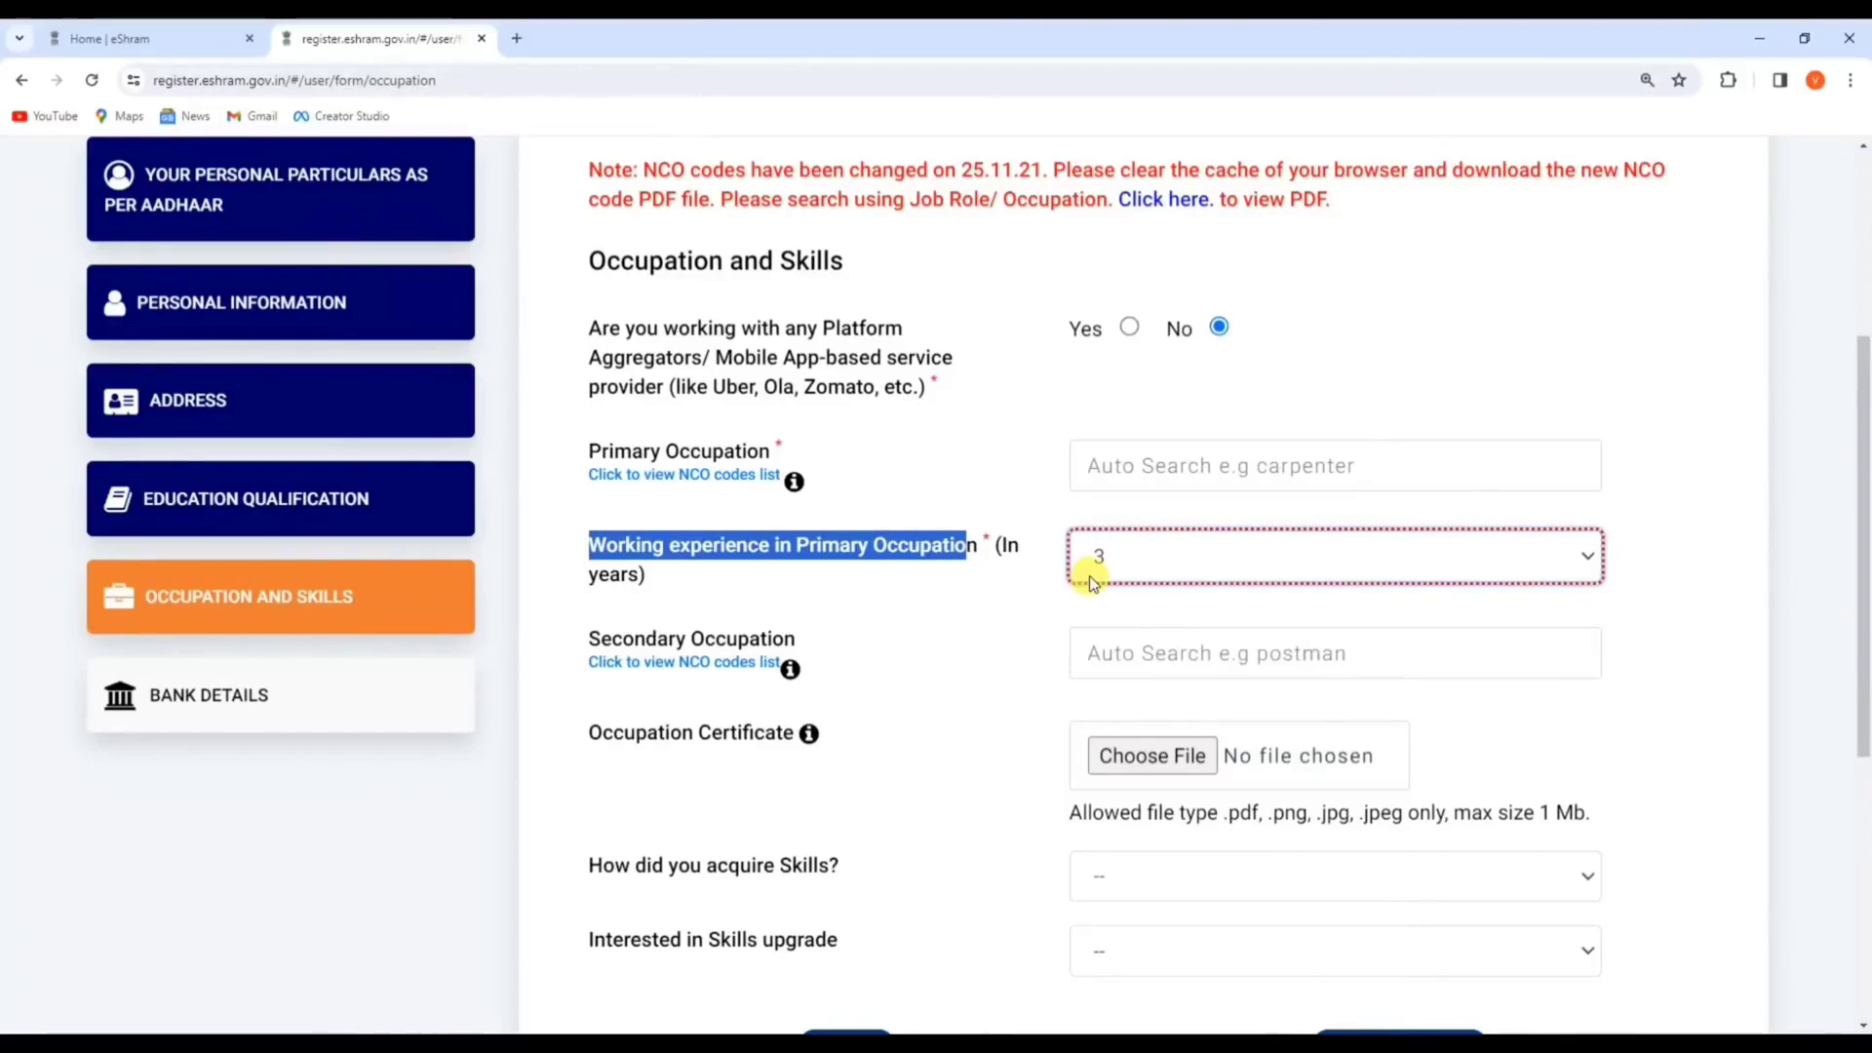
{"action": "scroll", "coordinate": [1091, 583], "scroll_direction": "down", "scroll_amount": 2}
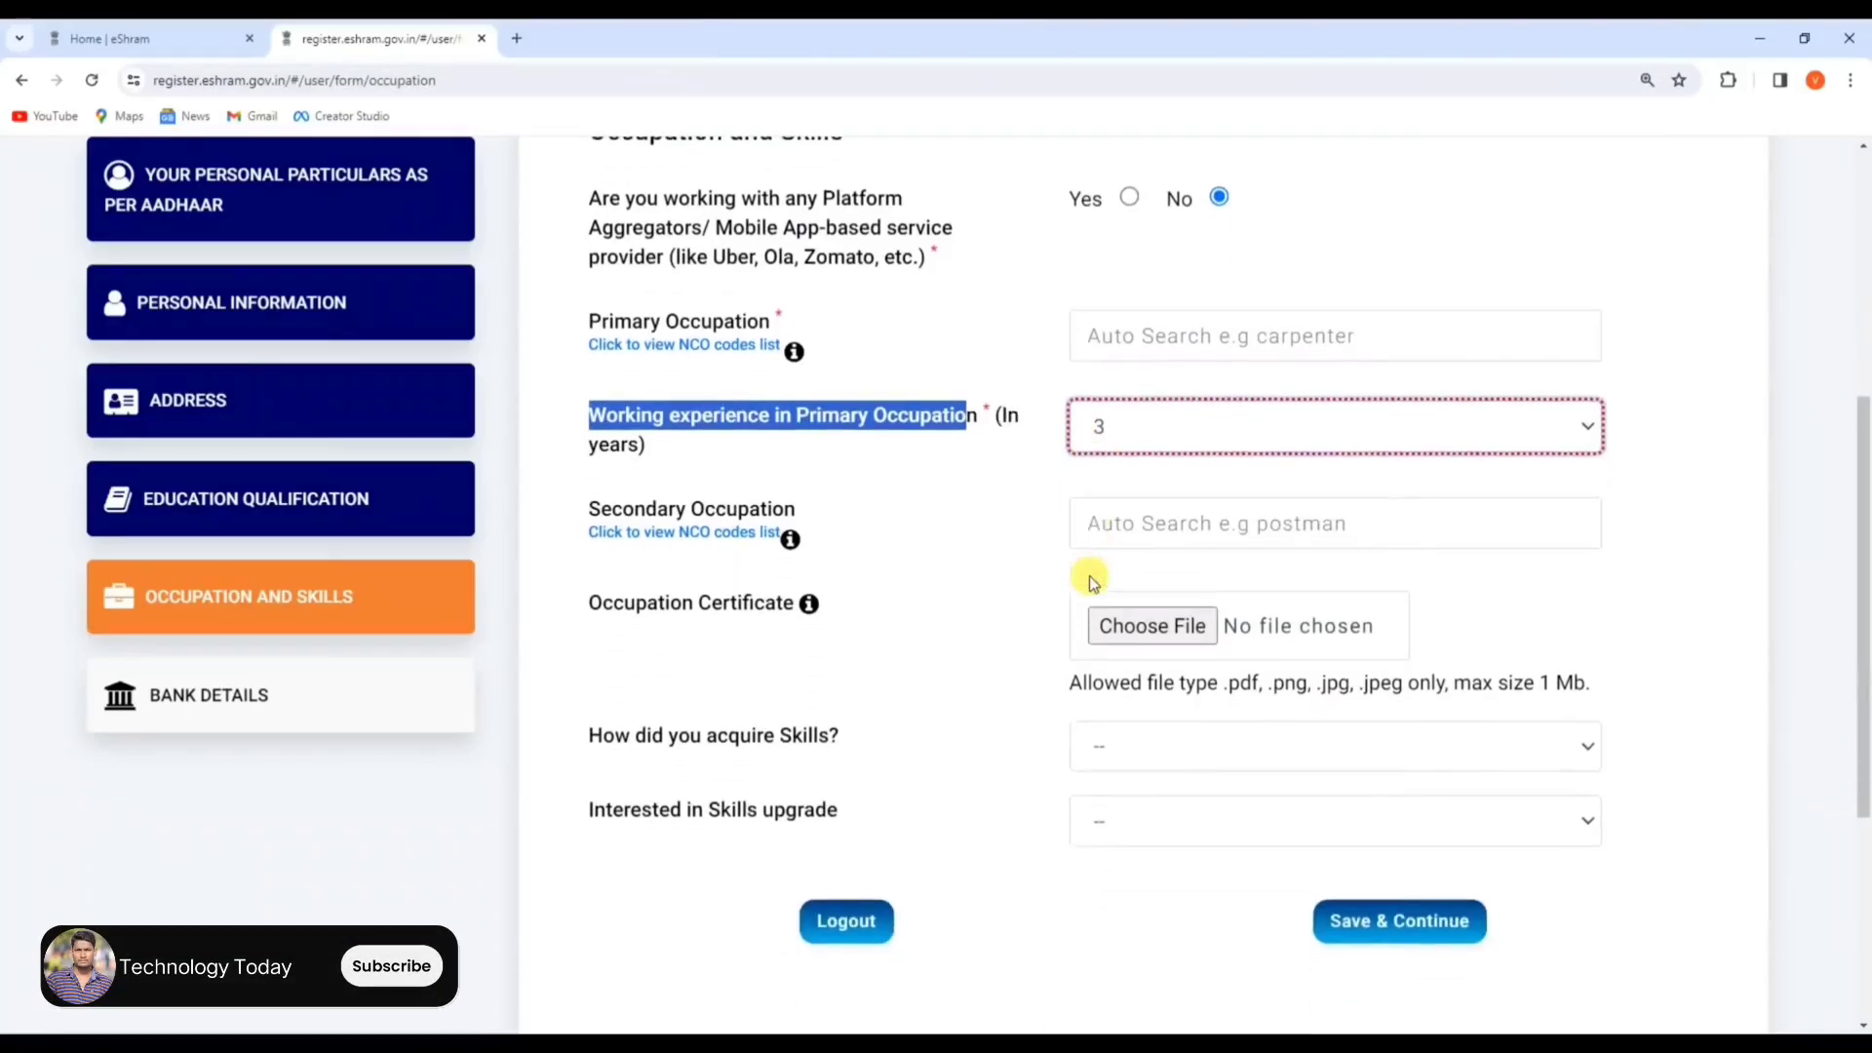
{"action": "left_click", "coordinate": [1098, 526]}
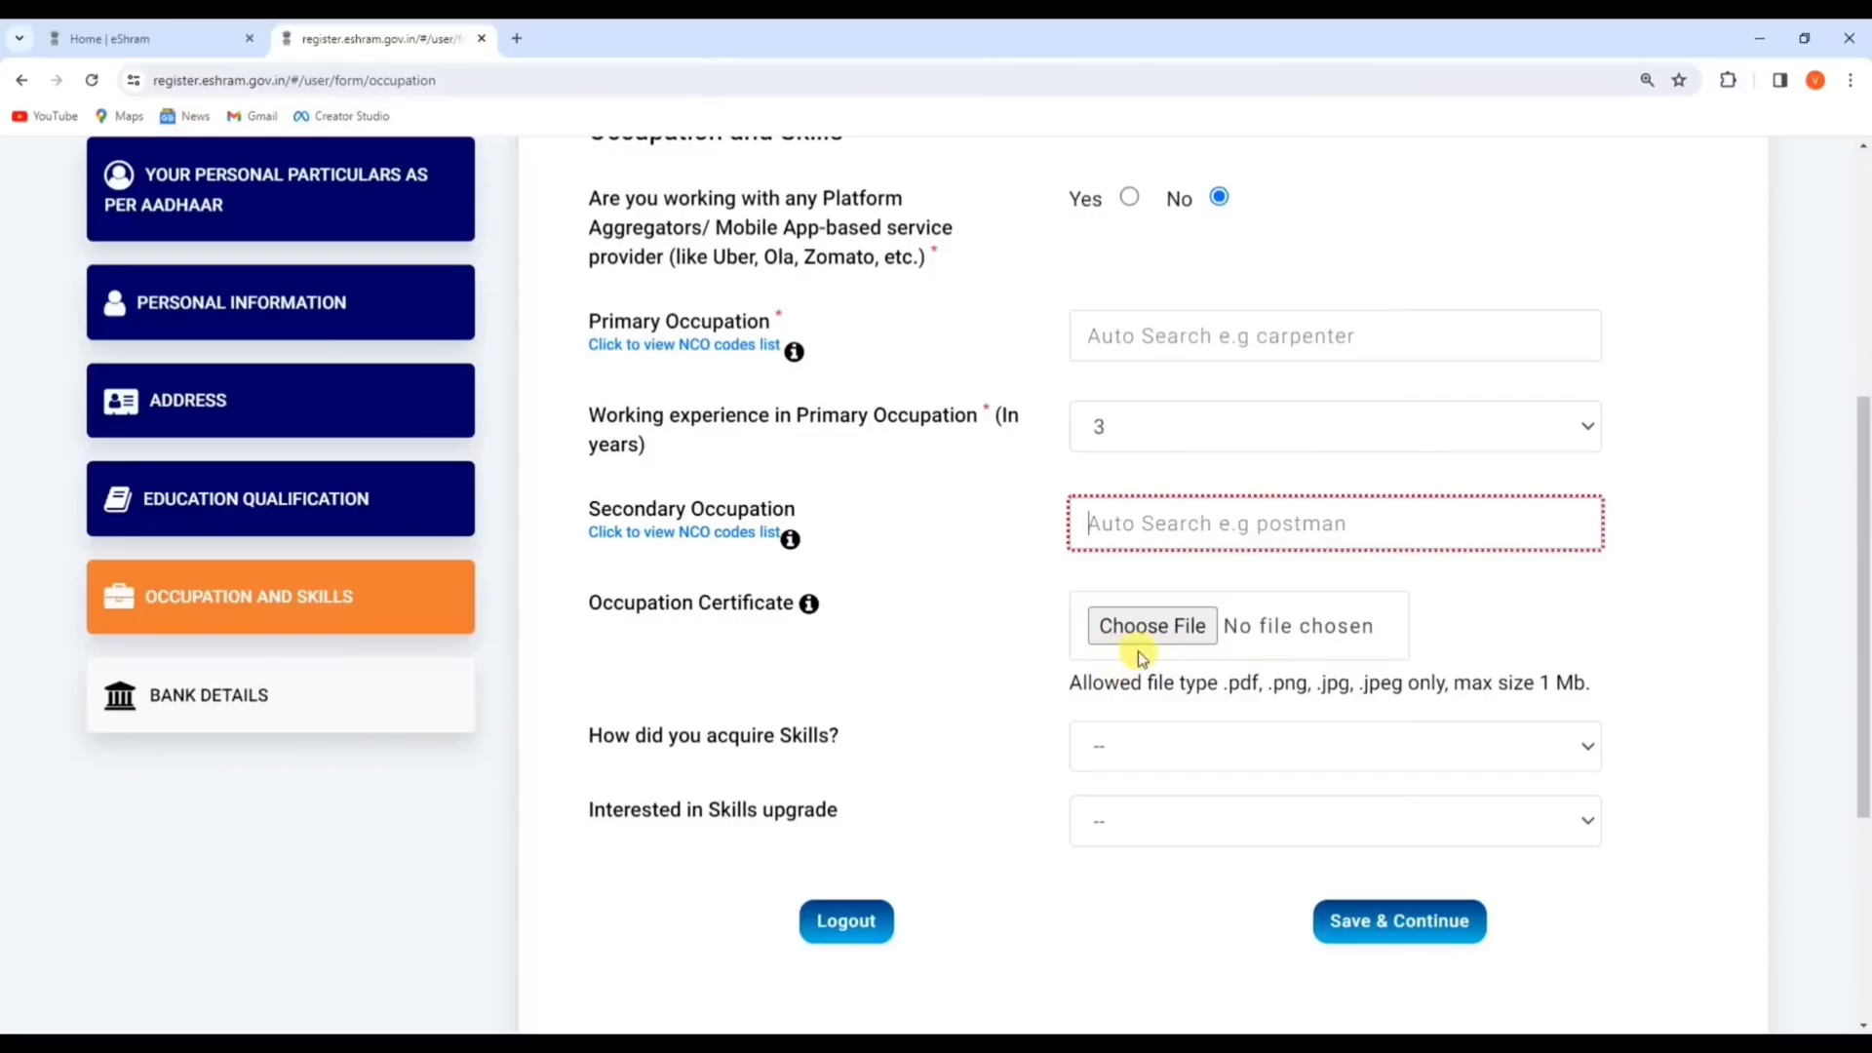
{"action": "scroll", "coordinate": [1138, 651], "scroll_direction": "down", "scroll_amount": 2}
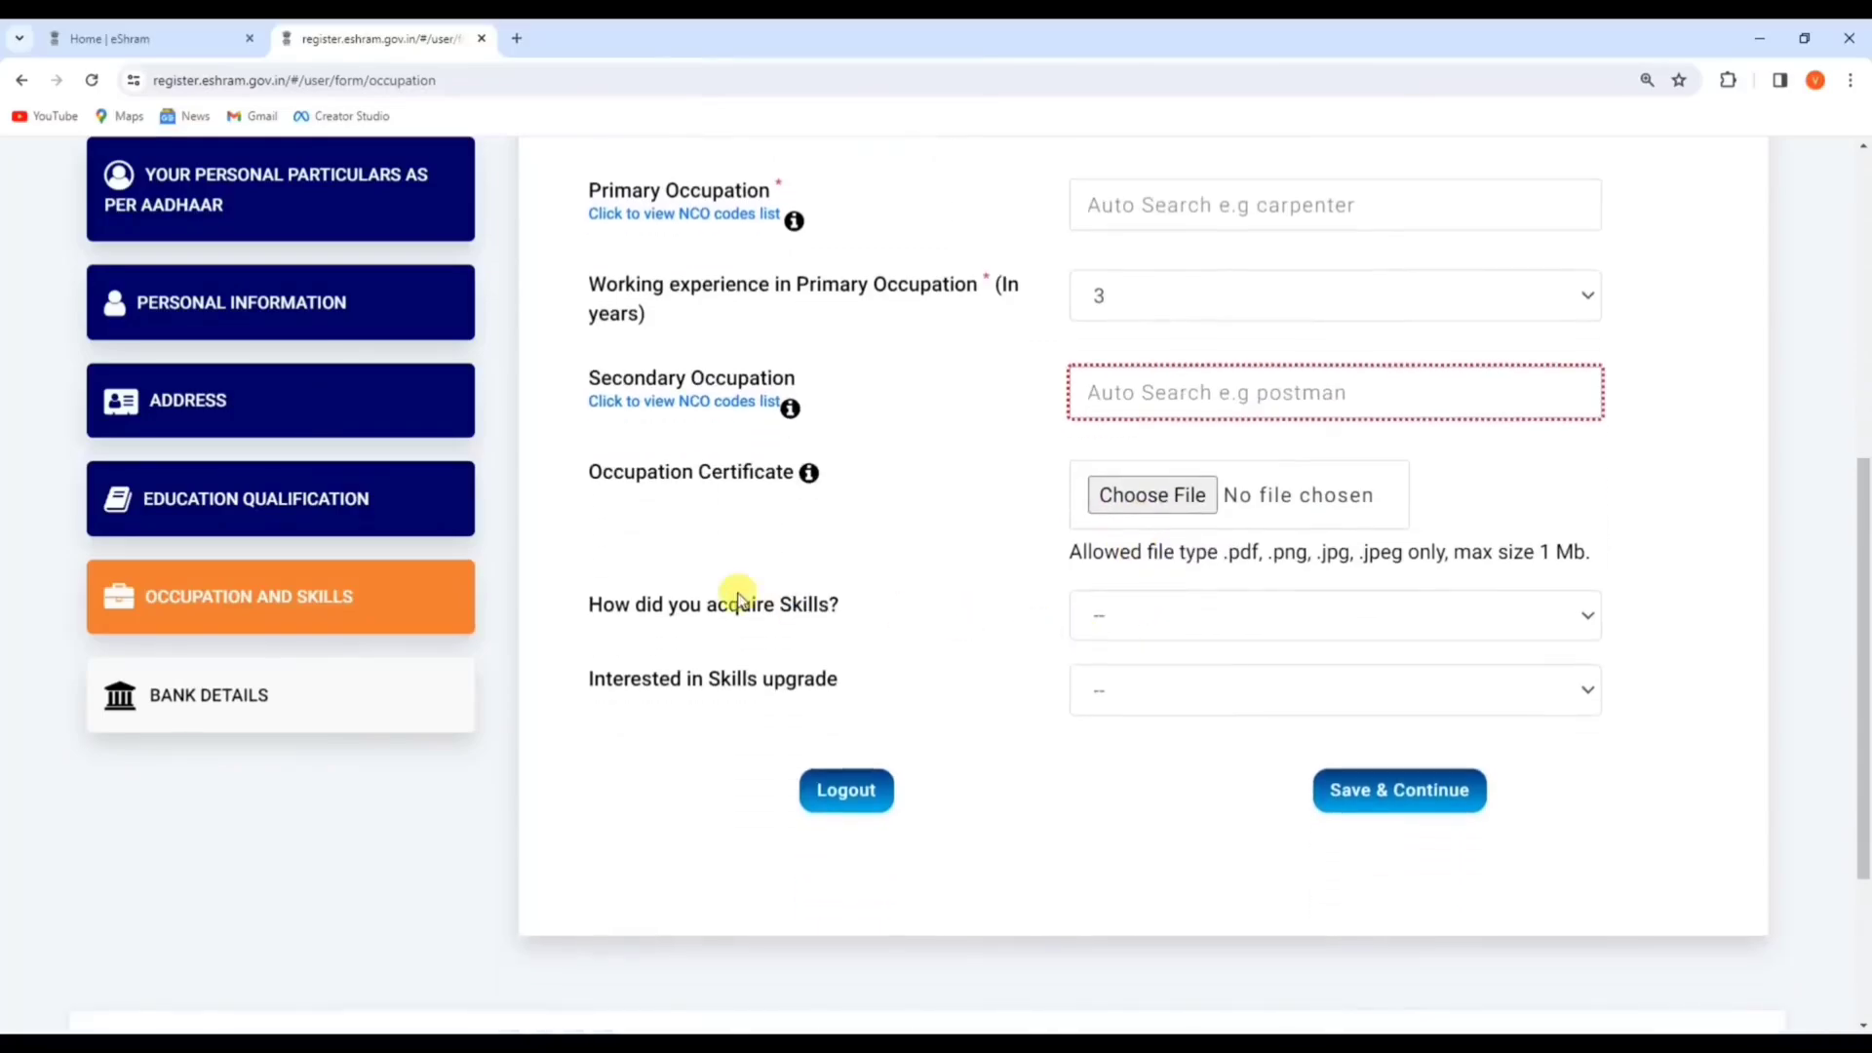
{"action": "left_click_drag", "start_coordinate": [592, 610], "coordinate": [840, 617]}
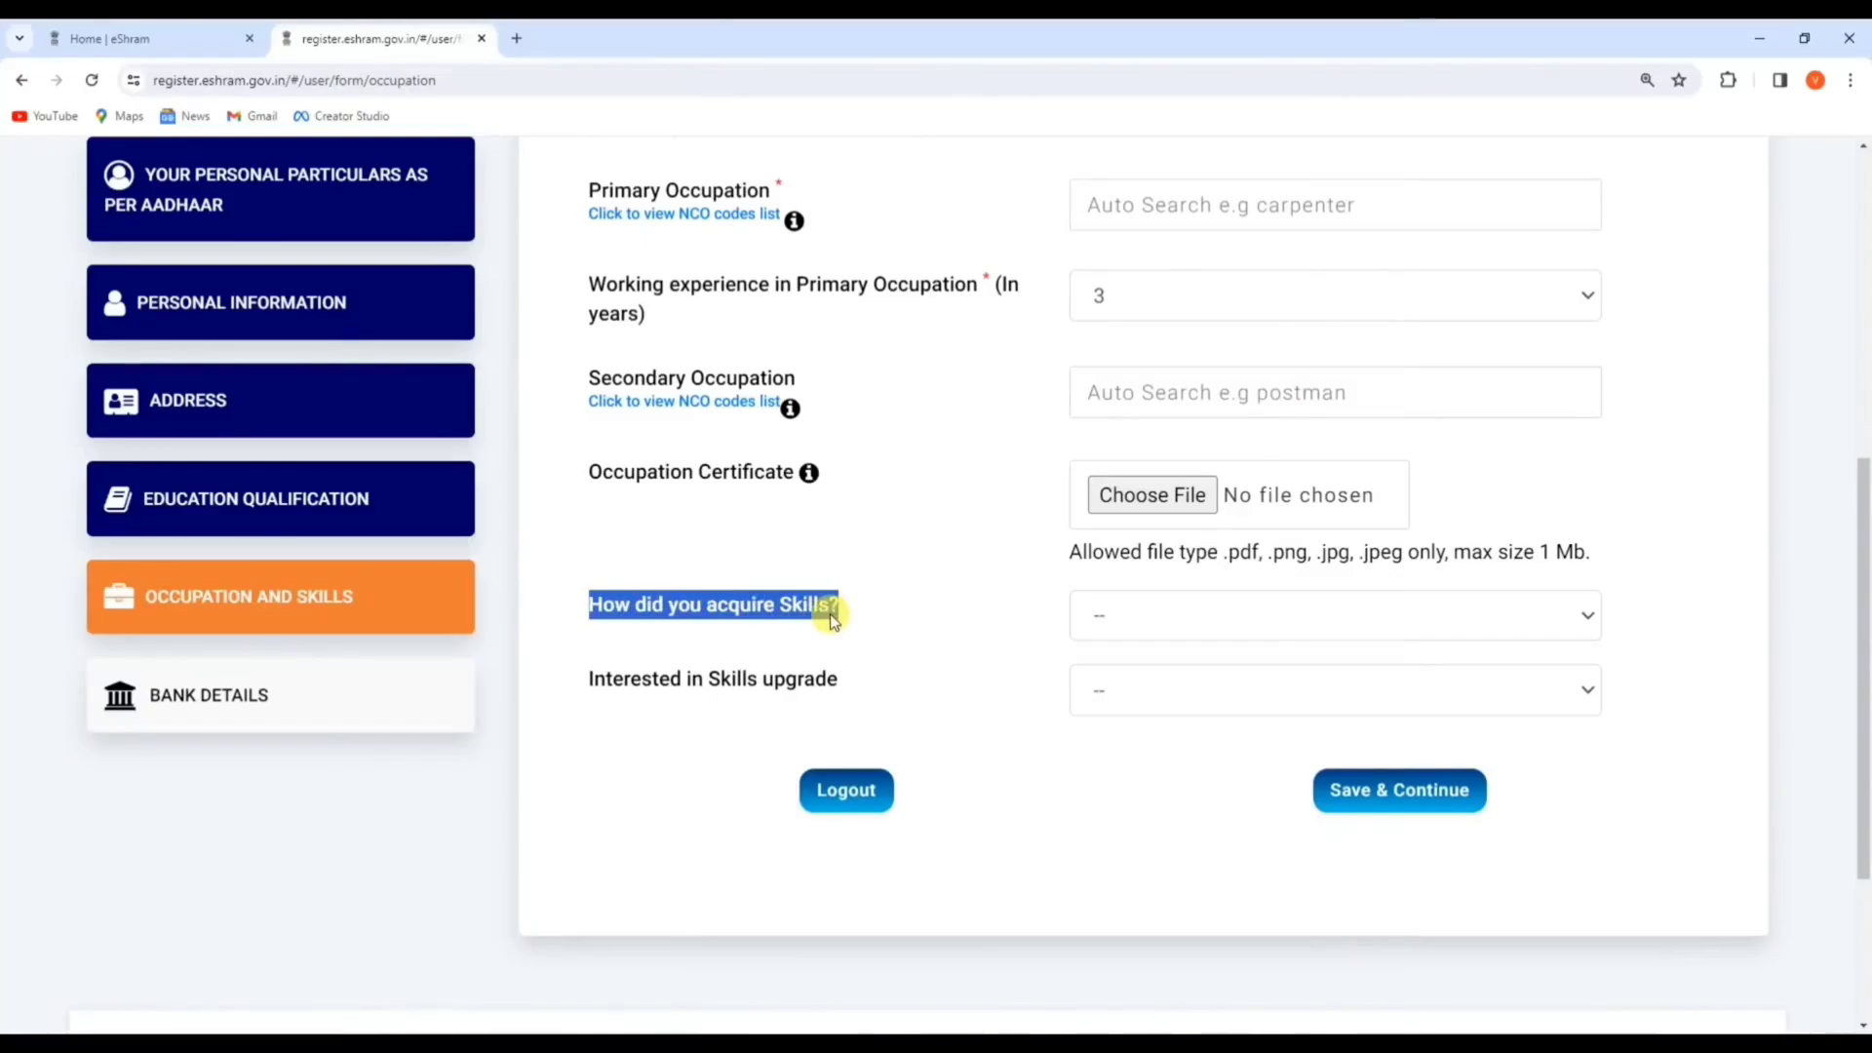
Record that no vocational training was received and set Sub Skills to Self-Learning.
{"action": "left_click", "coordinate": [1151, 597]}
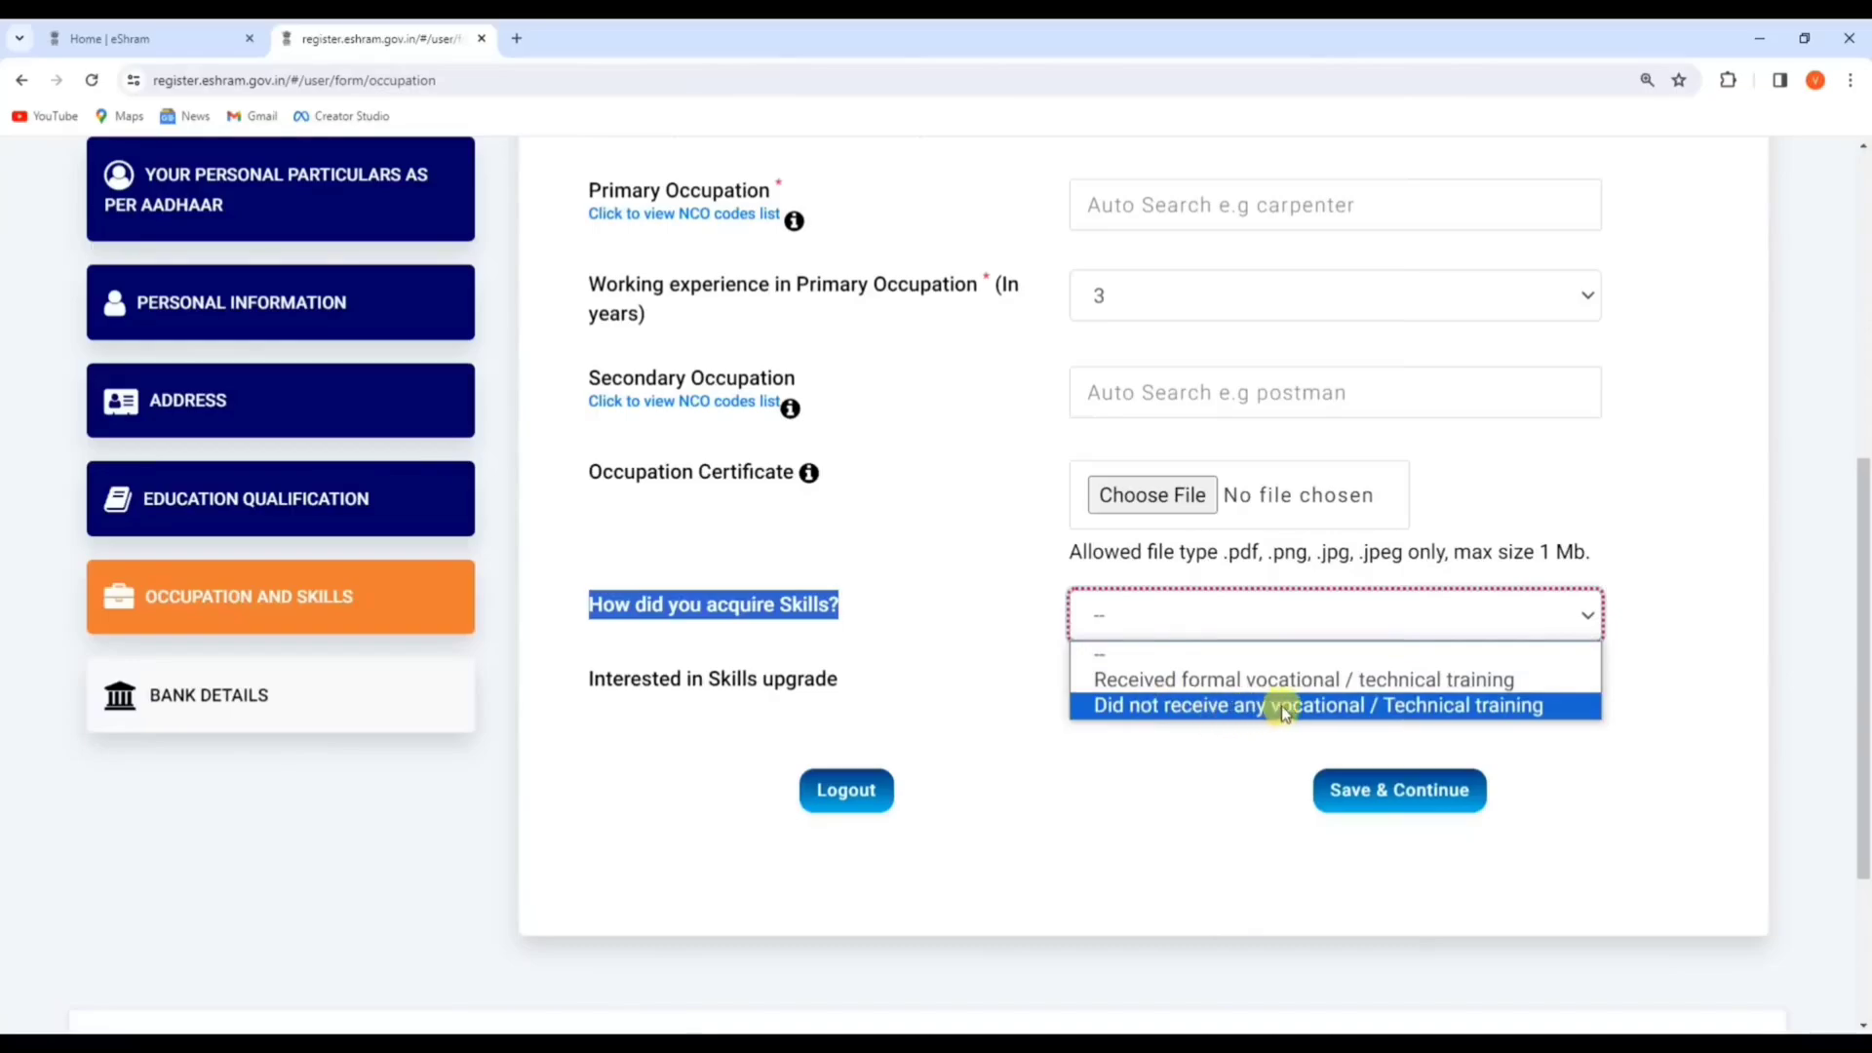
{"action": "left_click", "coordinate": [1331, 706]}
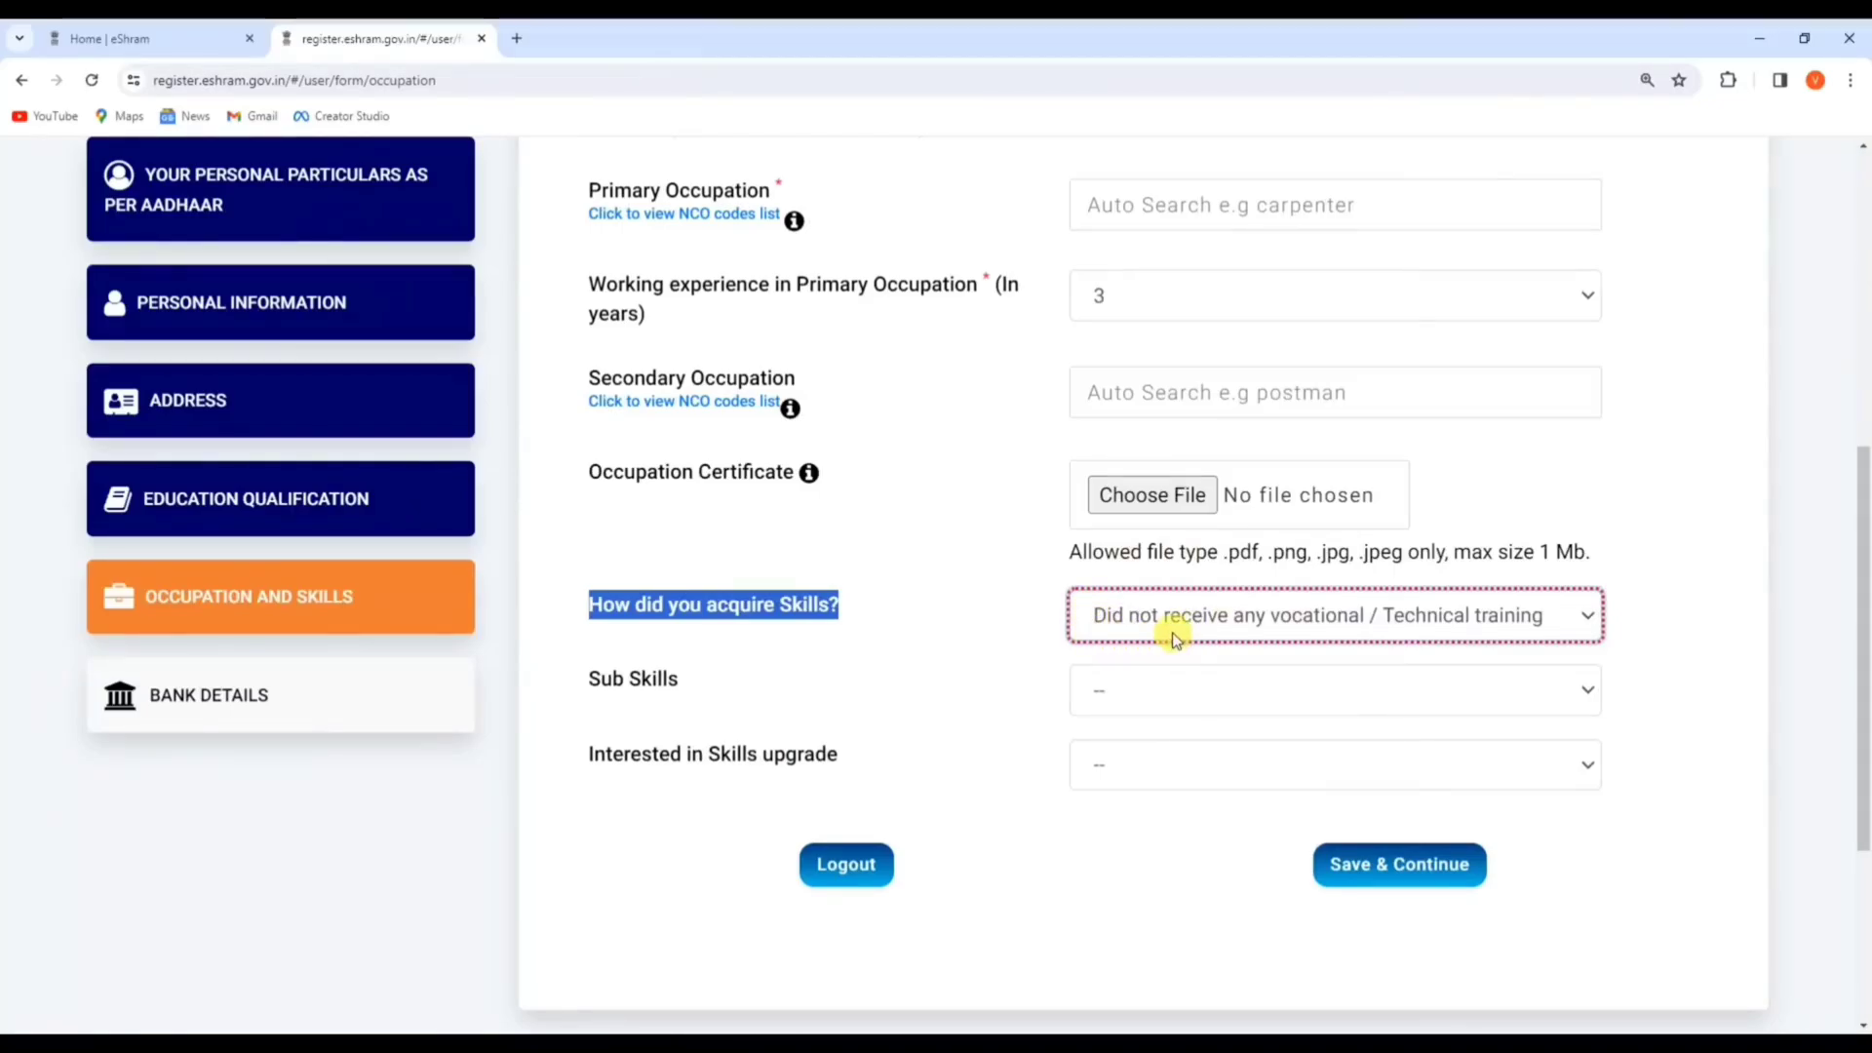
{"action": "left_click", "coordinate": [1206, 691]}
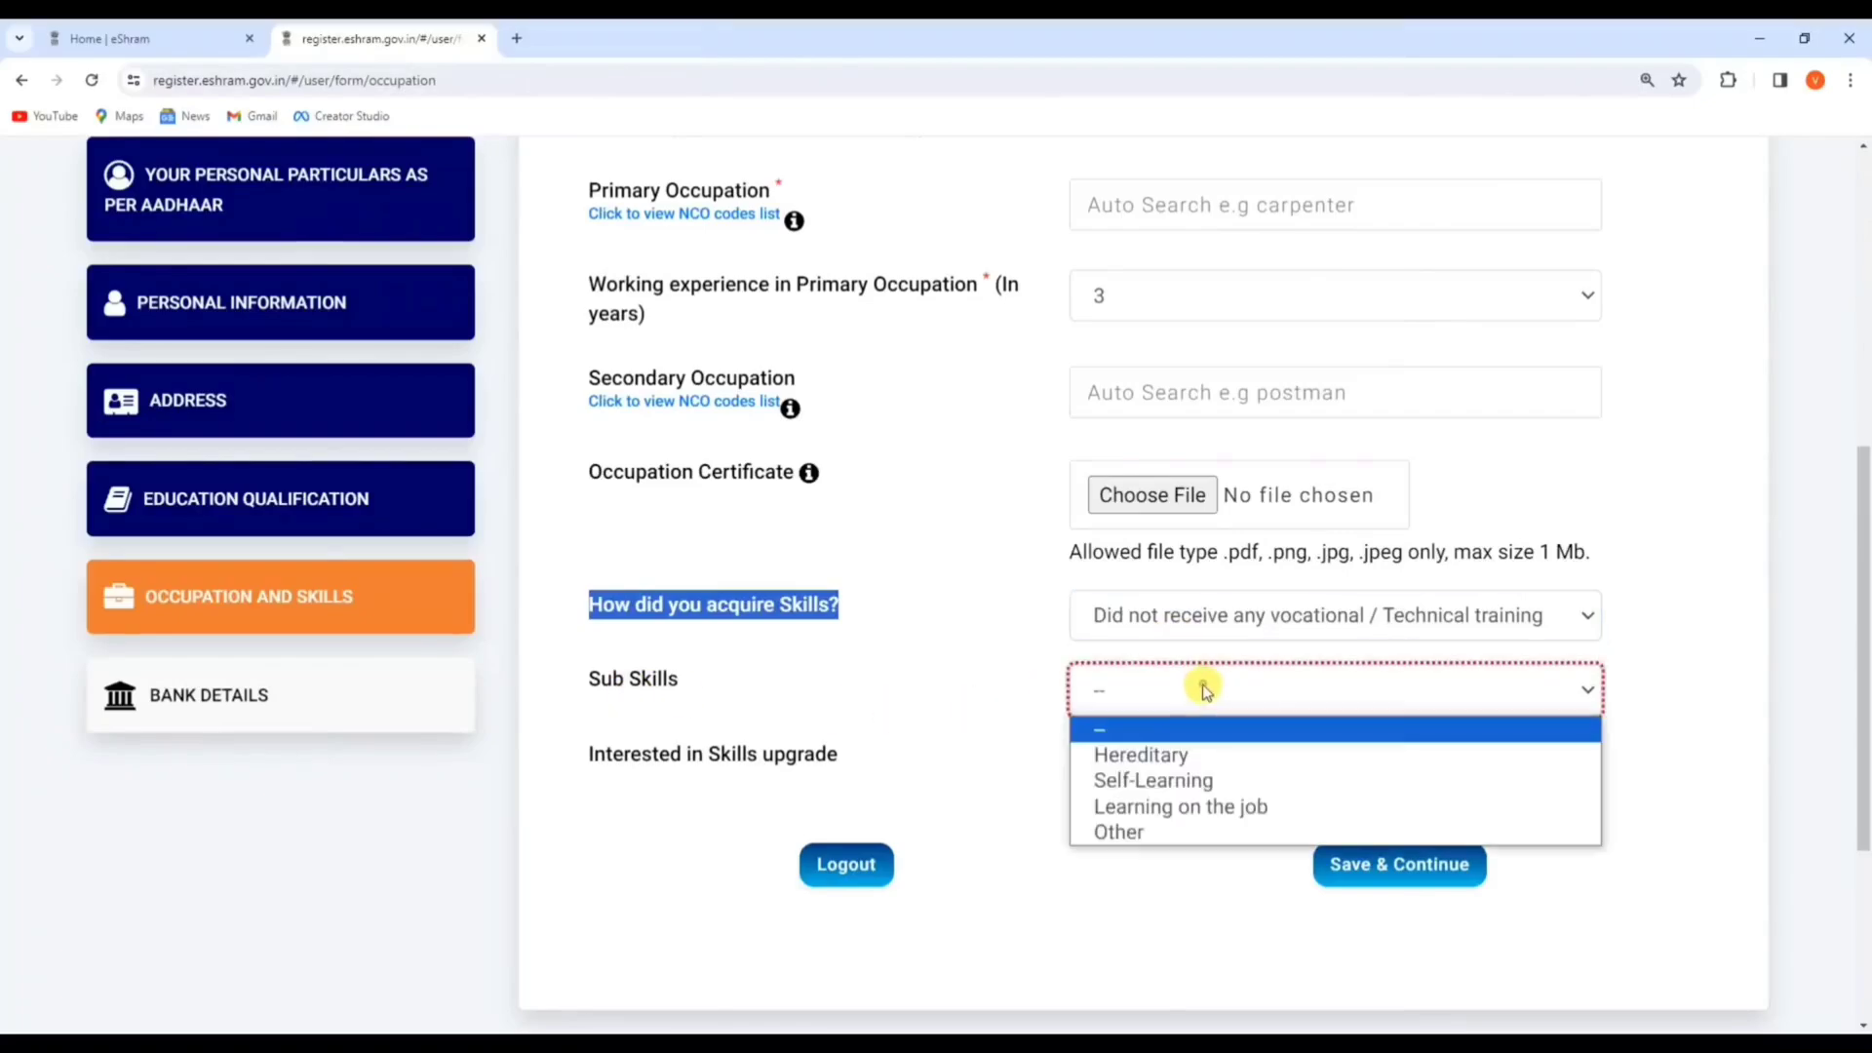
{"action": "left_click", "coordinate": [1190, 786]}
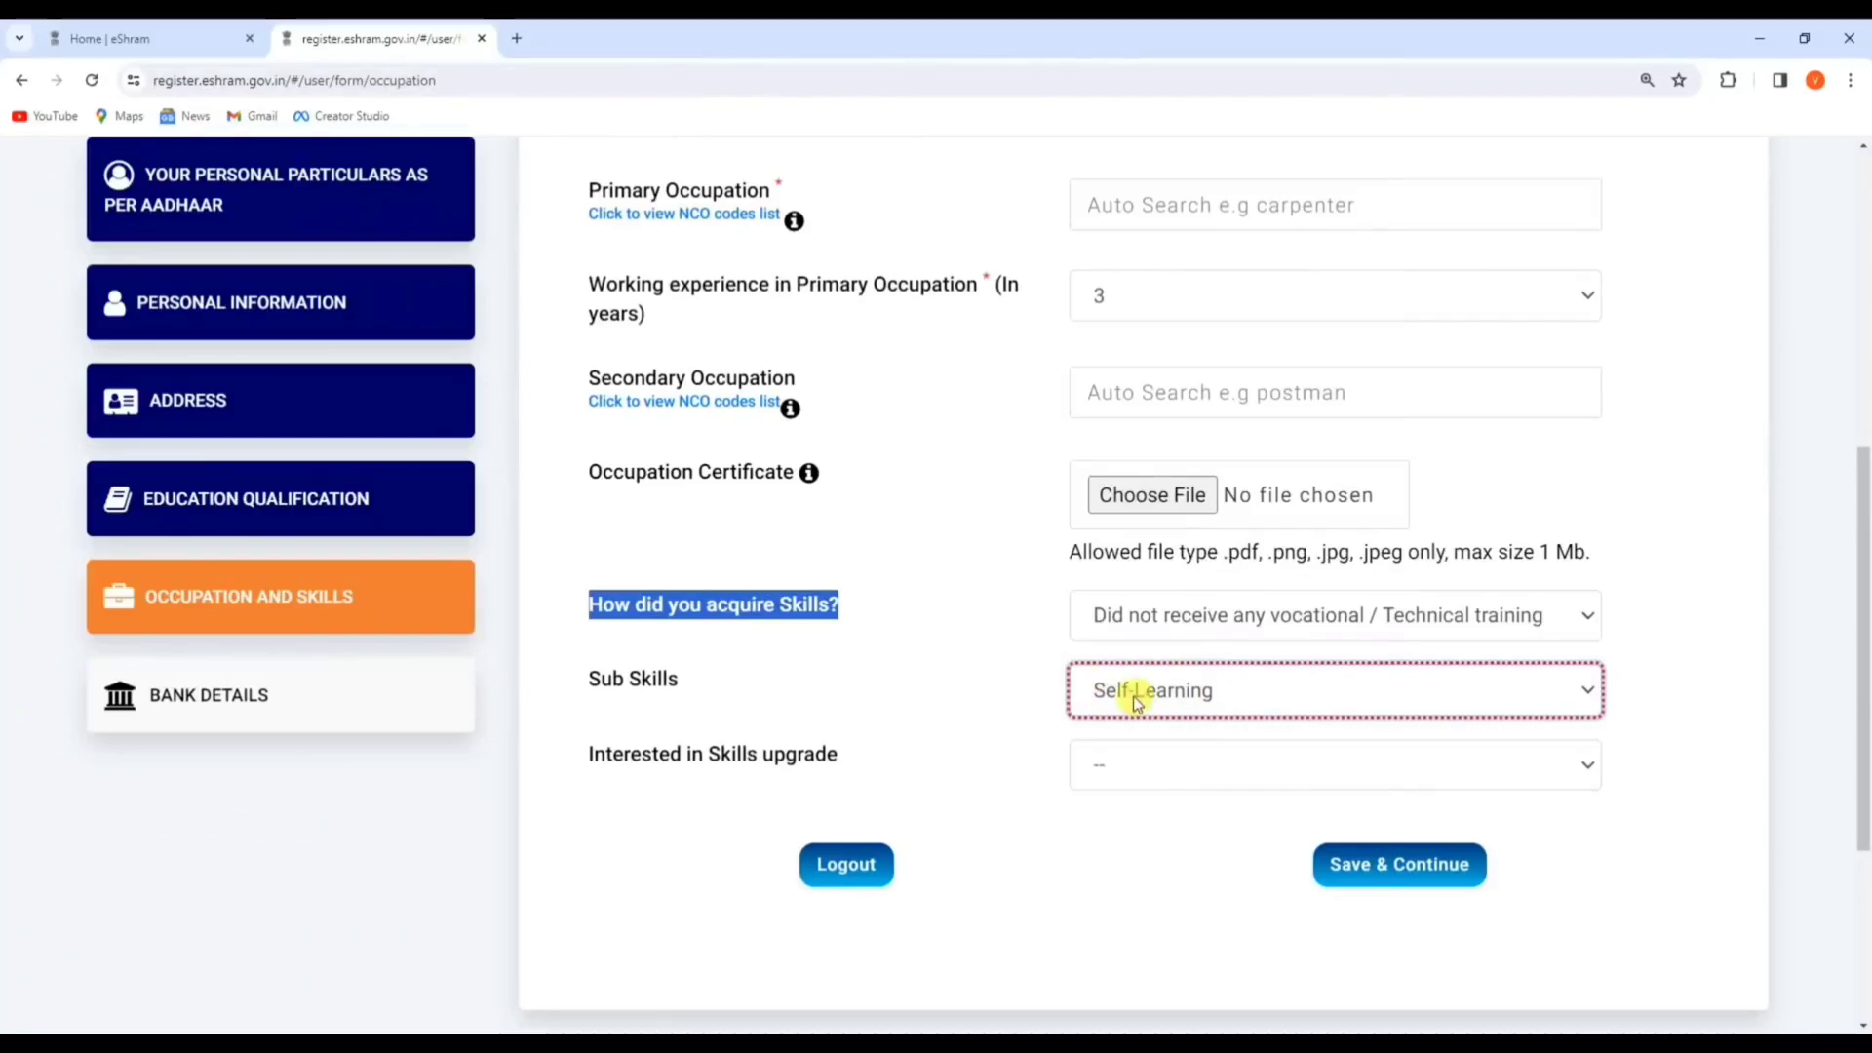
Choose formal technical training as the skills upgrade interest and save the occupation details.
{"action": "left_click_drag", "start_coordinate": [583, 756], "coordinate": [857, 771]}
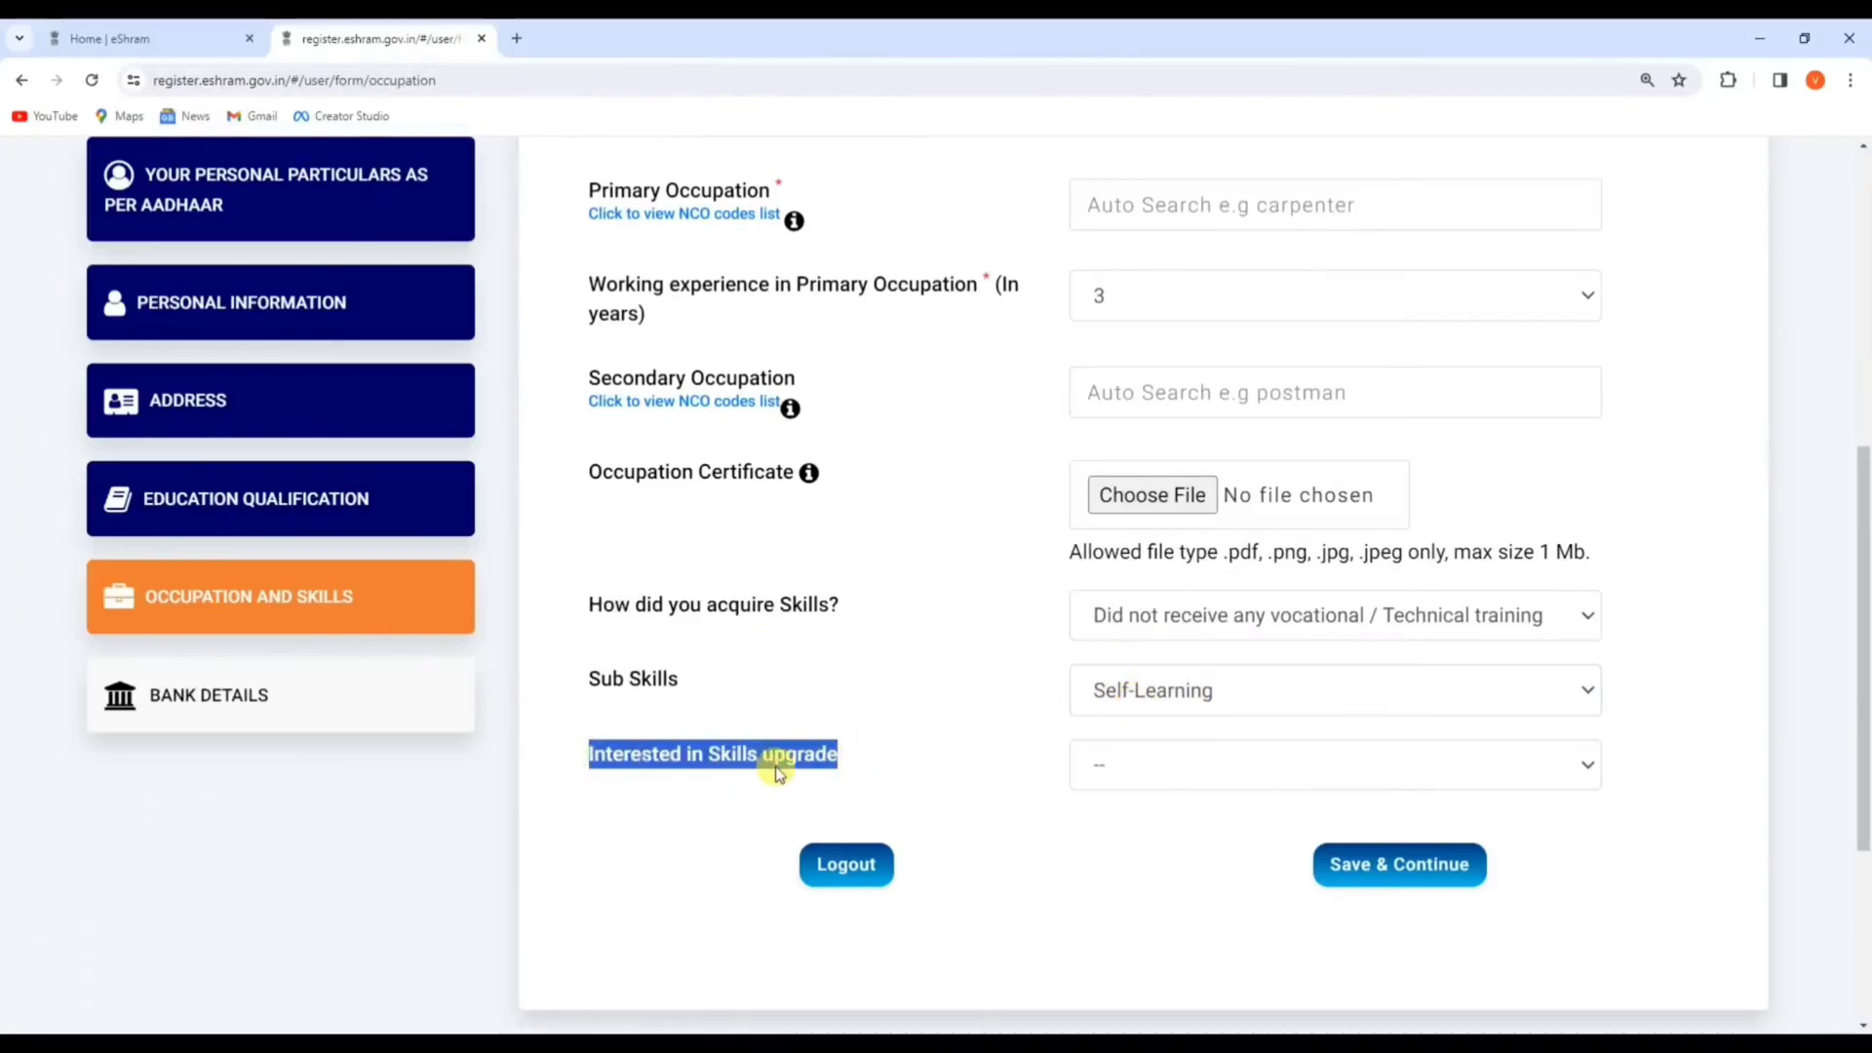
{"action": "left_click", "coordinate": [1173, 767]}
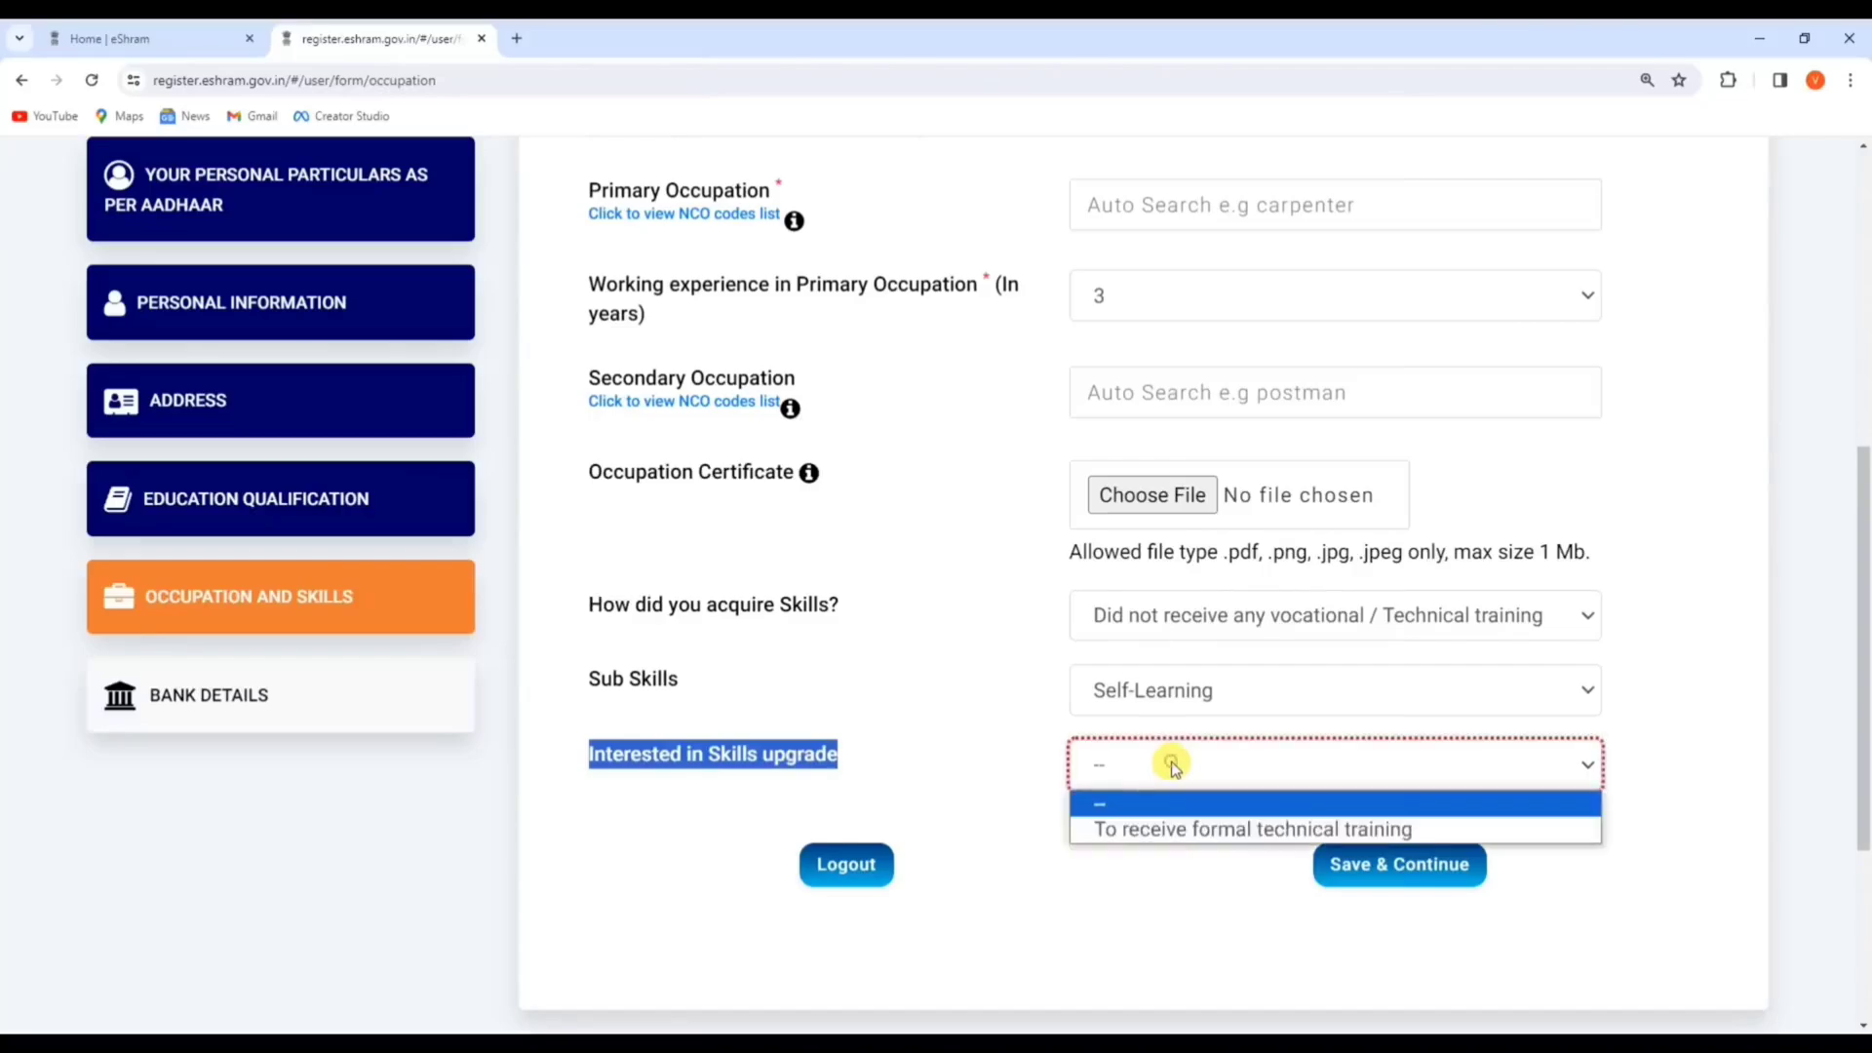
{"action": "left_click", "coordinate": [1151, 829]}
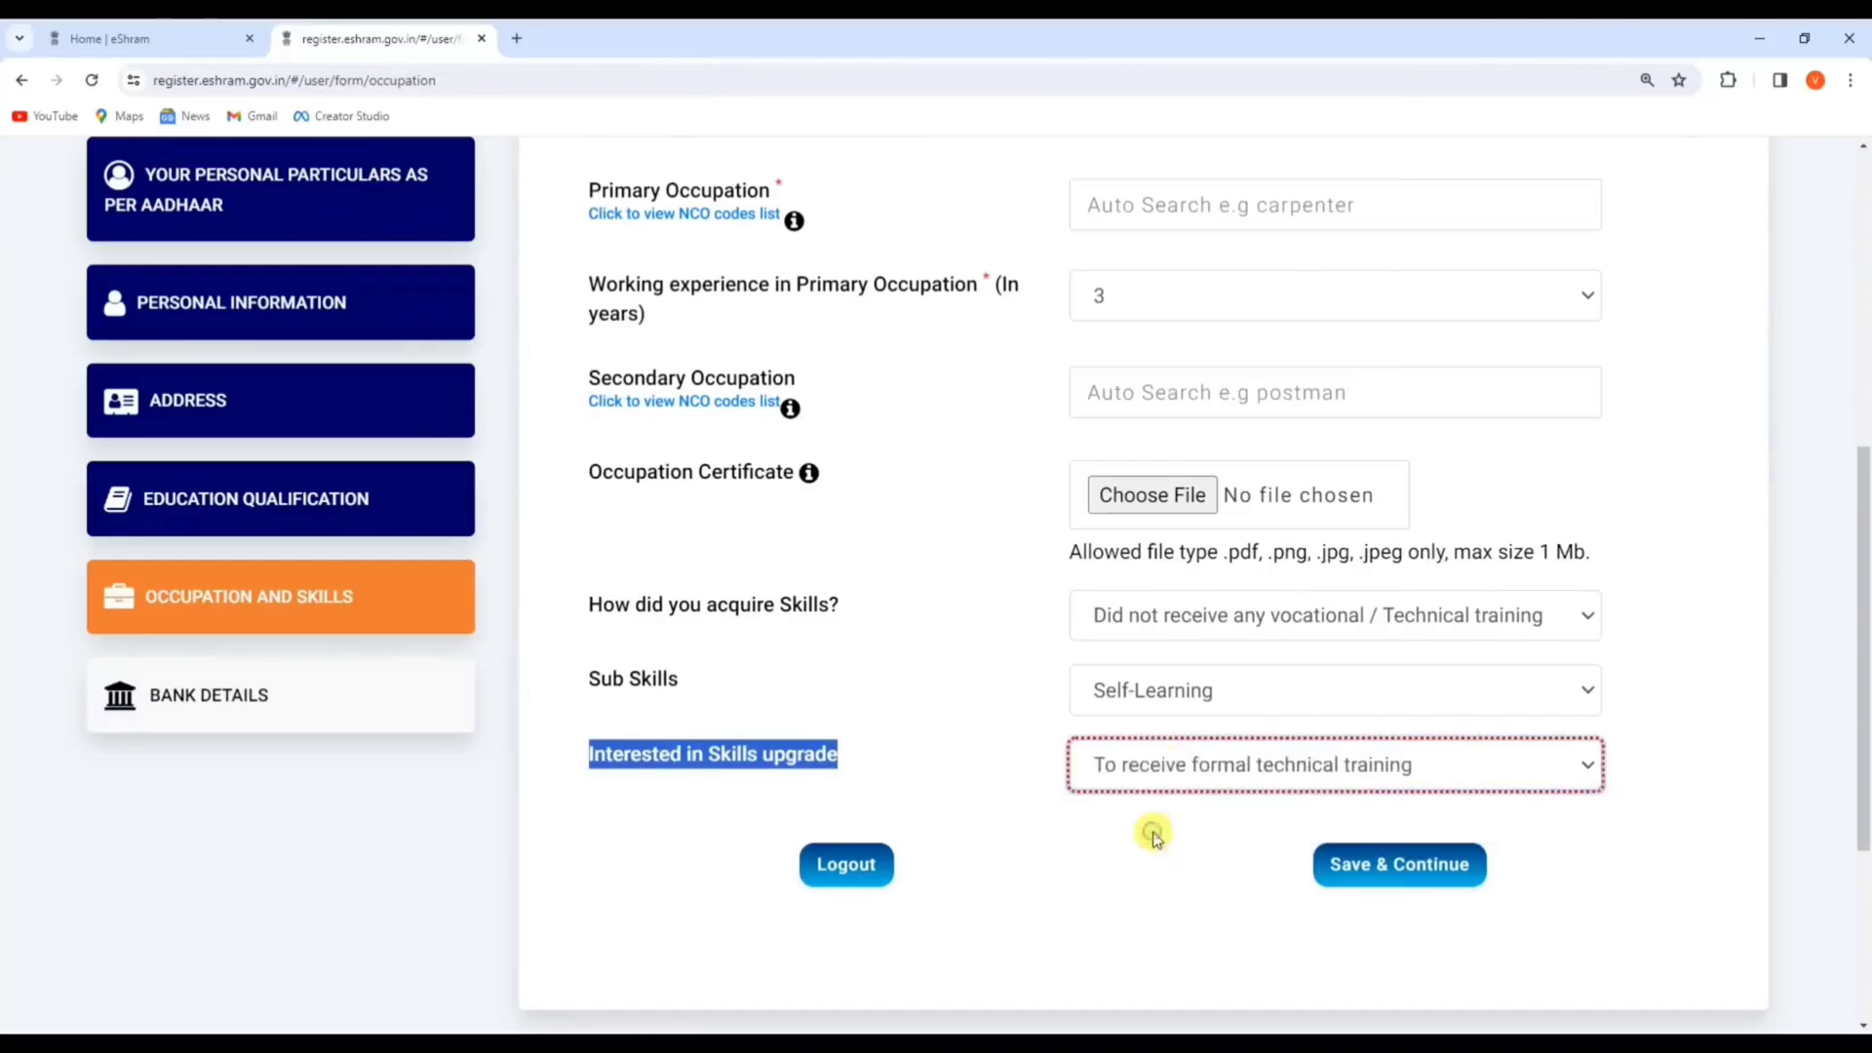
{"action": "left_click", "coordinate": [1214, 808]}
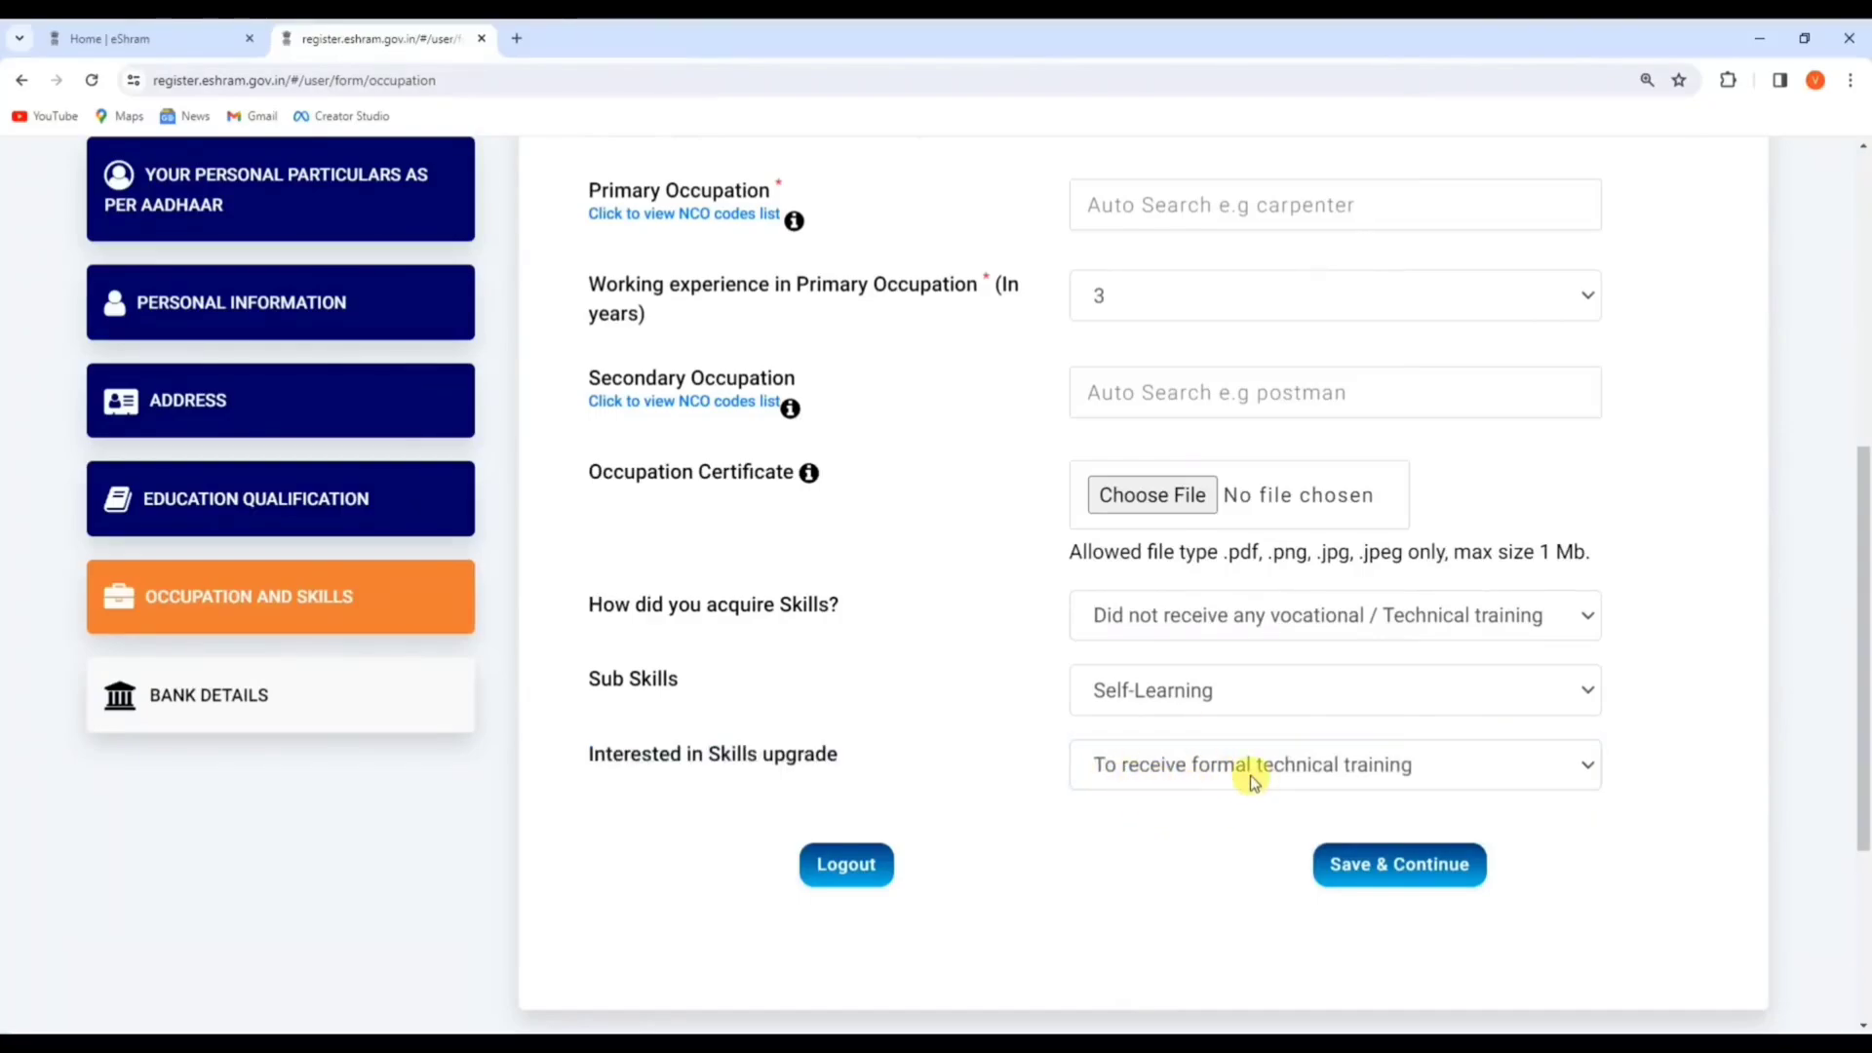
{"action": "scroll", "coordinate": [1253, 781], "scroll_direction": "down", "scroll_amount": 1}
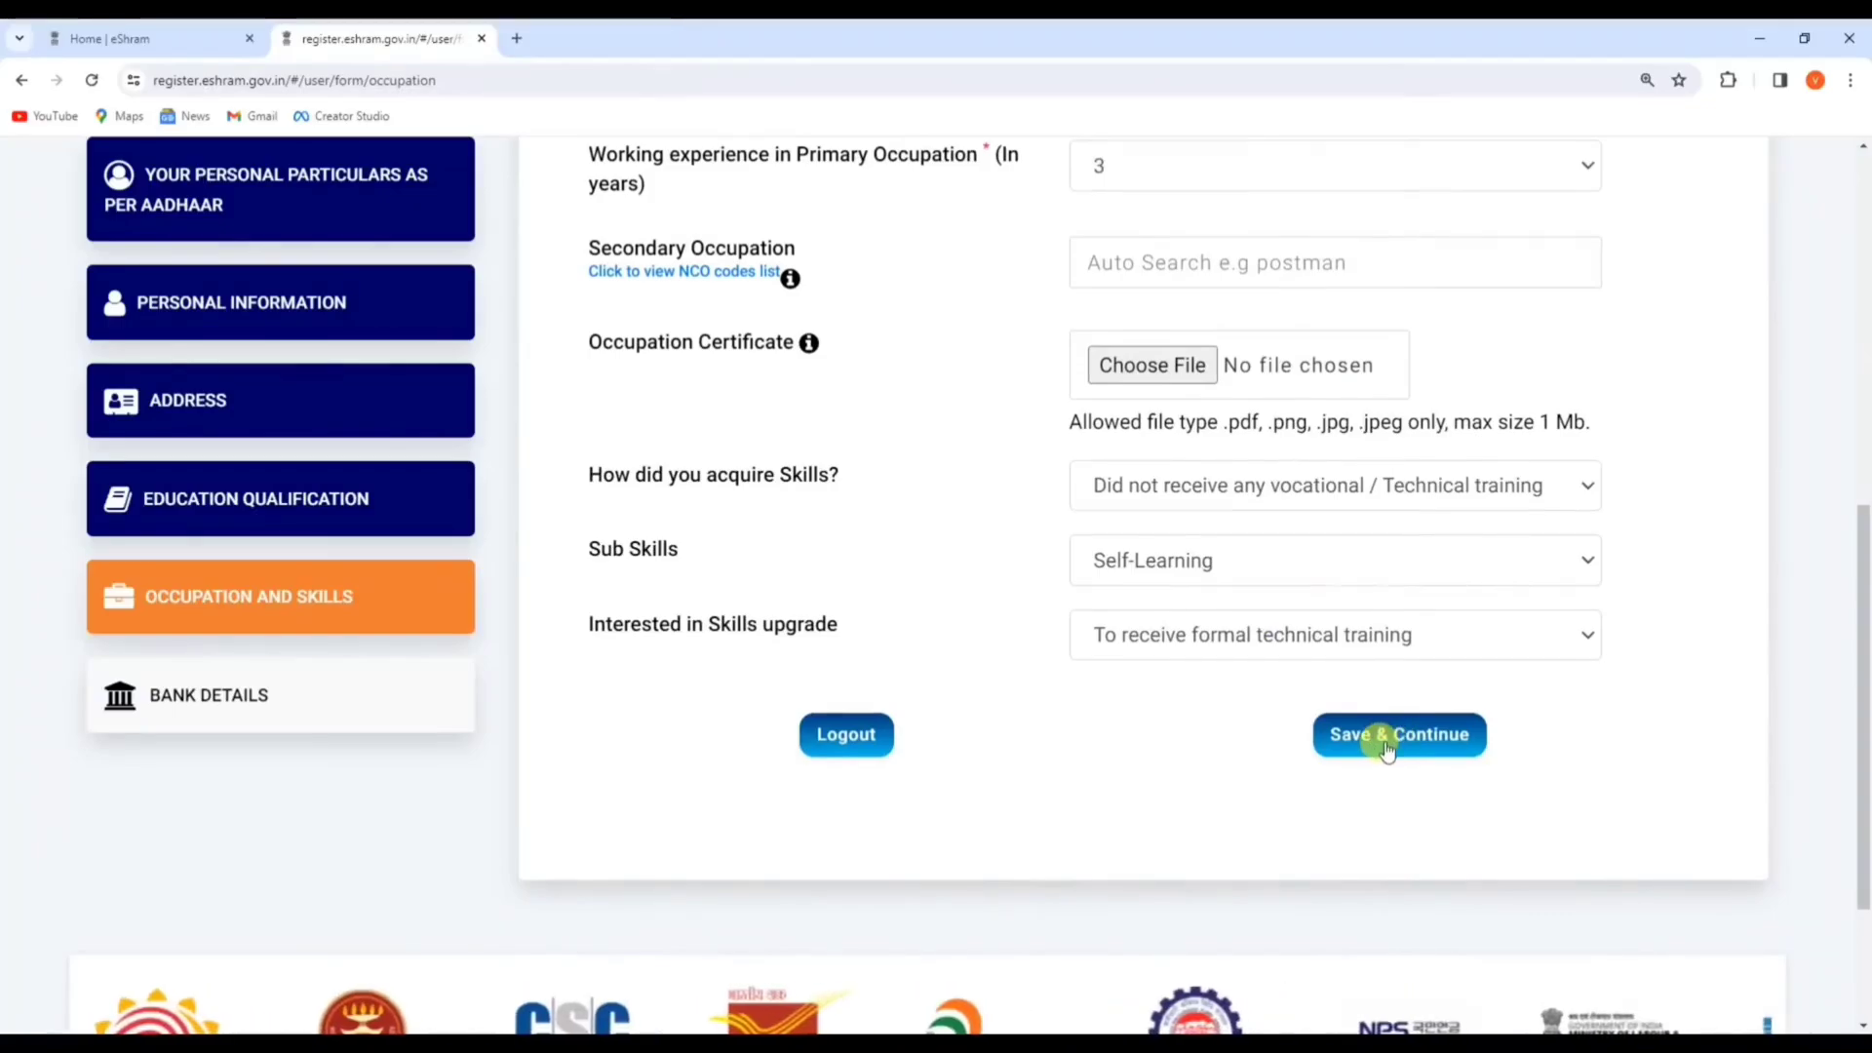
{"action": "left_click", "coordinate": [1387, 747]}
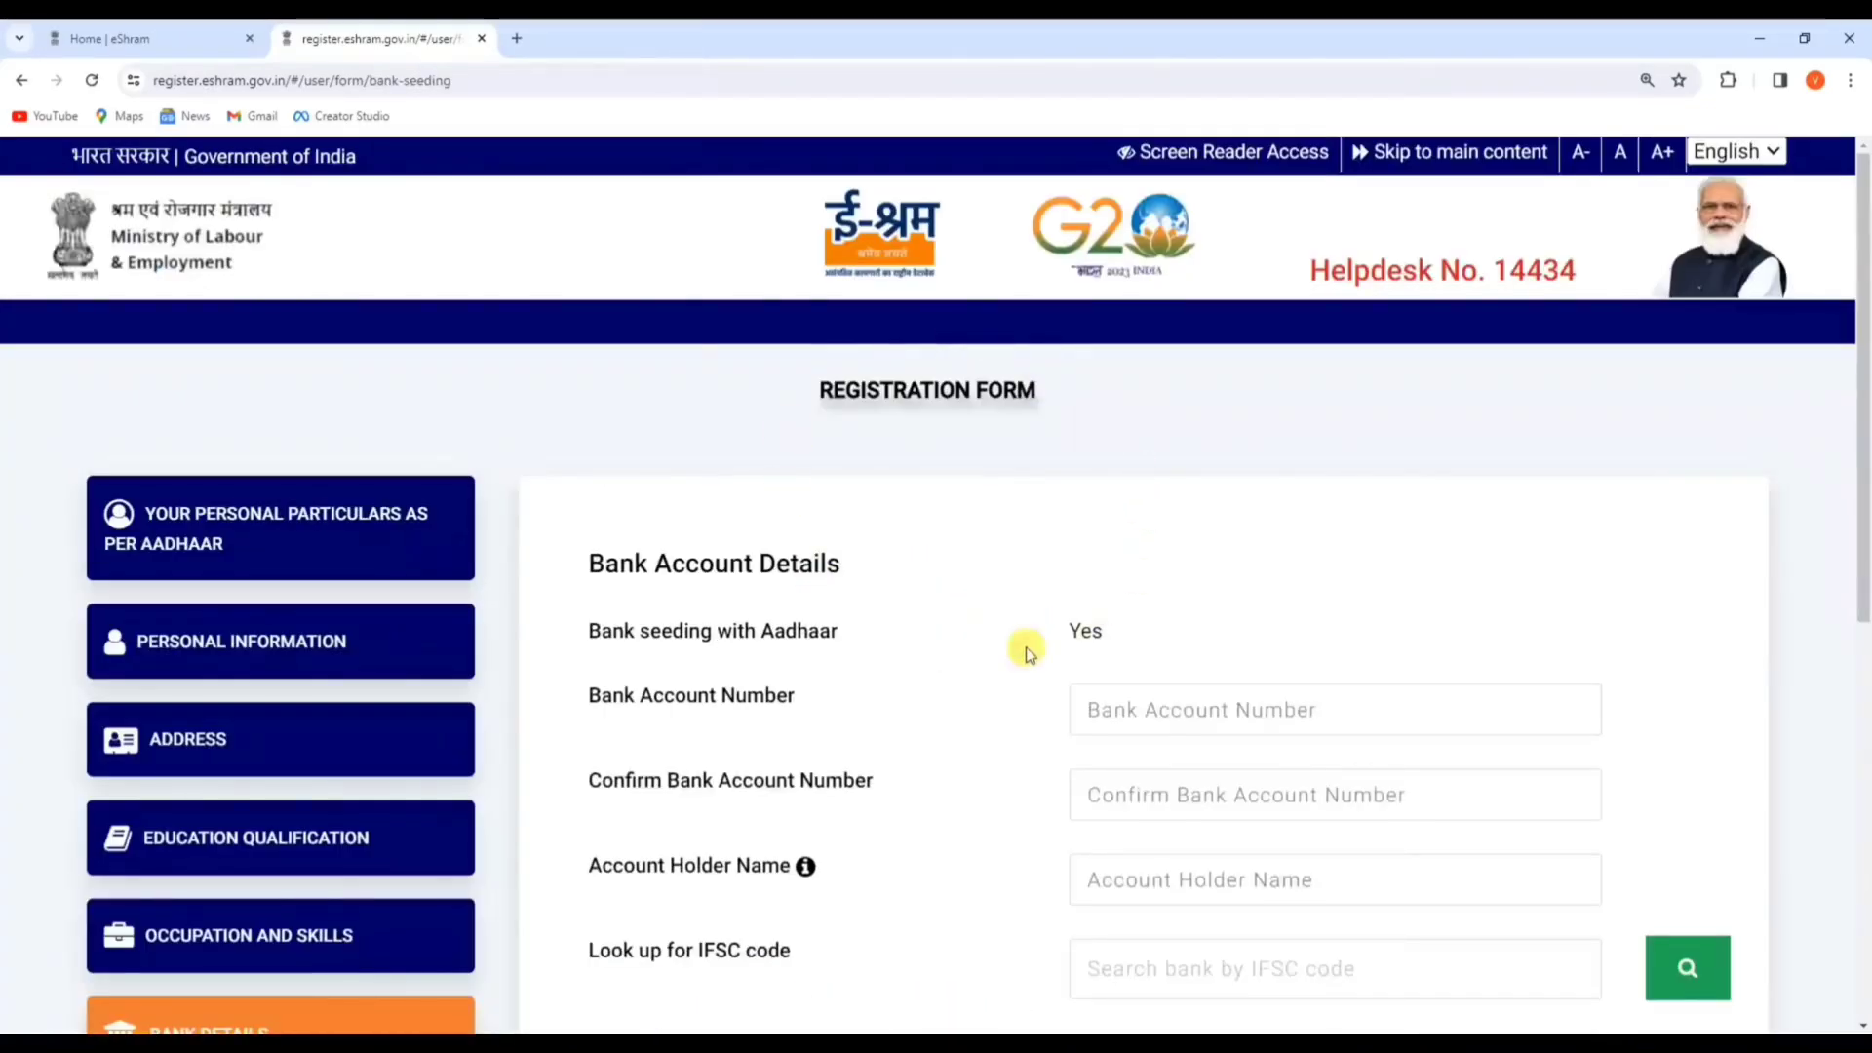
Go through the account number, confirmation, holder name and IFSC fields, then save the bank details.
{"action": "scroll", "coordinate": [926, 571], "scroll_direction": "down", "scroll_amount": 2}
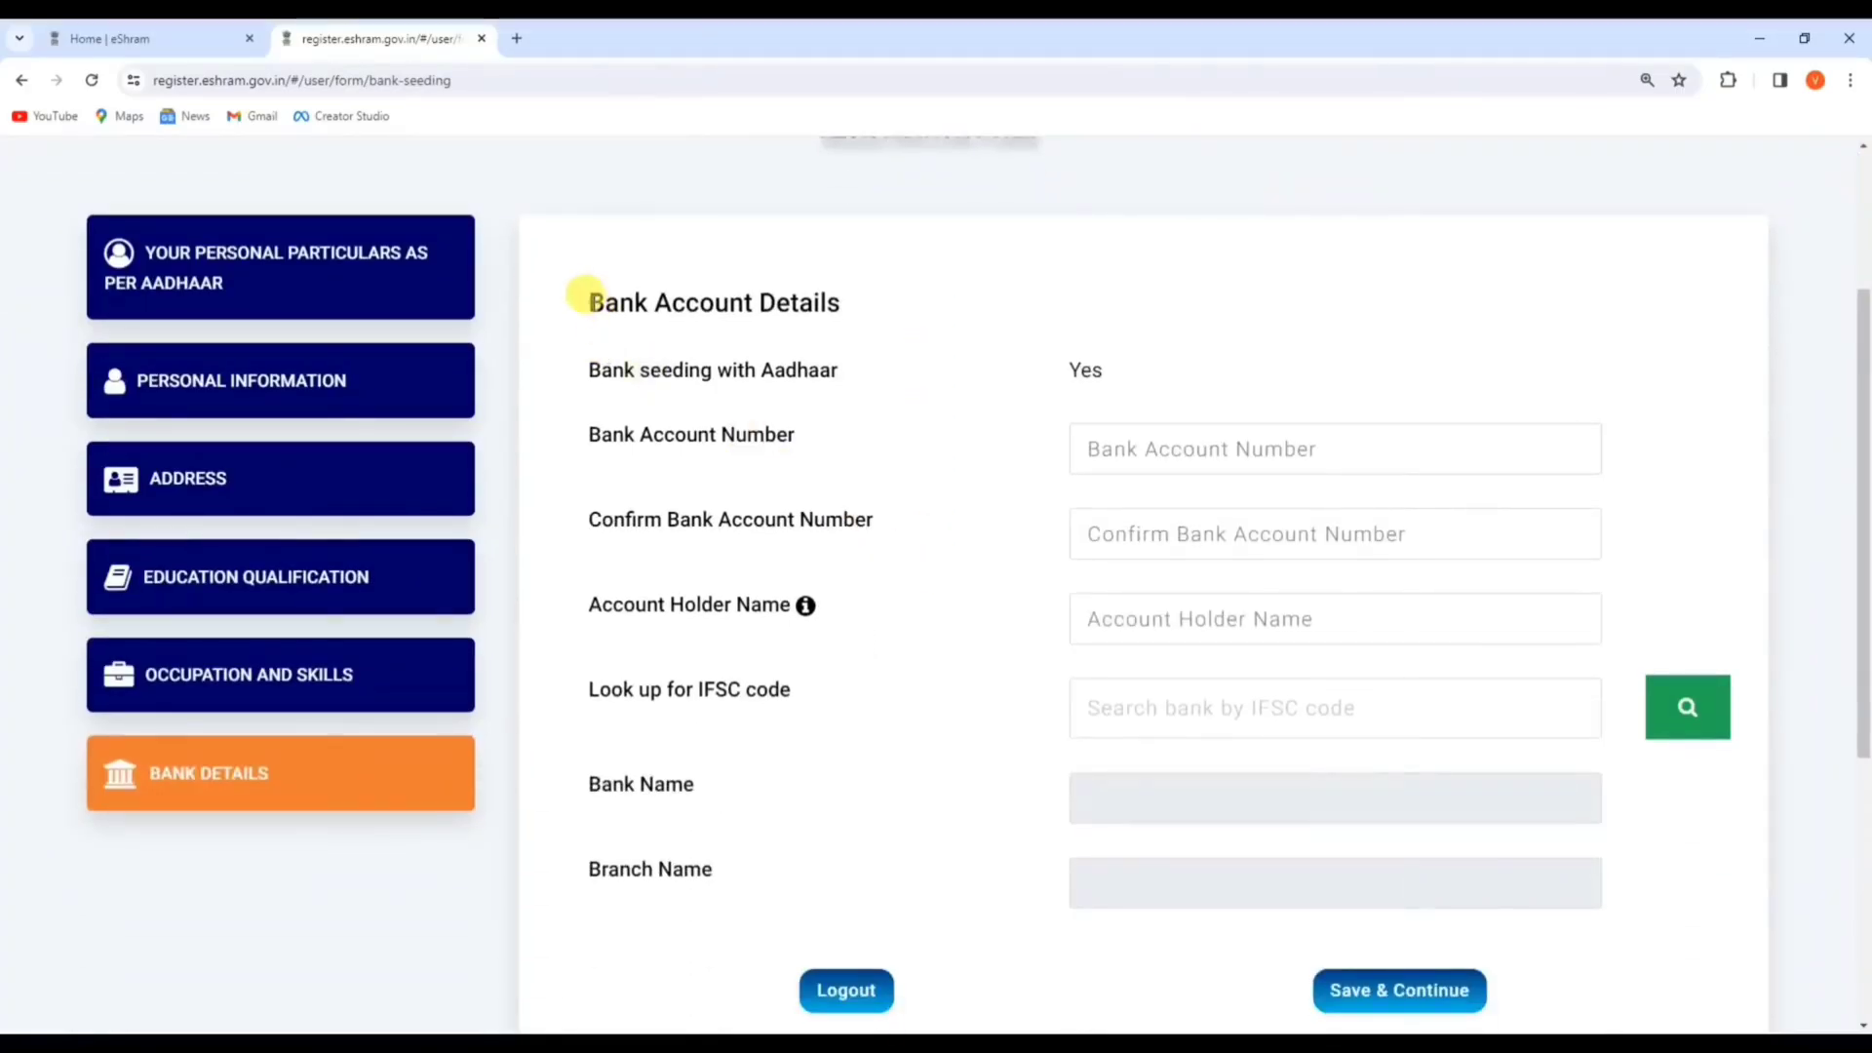
{"action": "left_click_drag", "start_coordinate": [584, 294], "coordinate": [848, 301]}
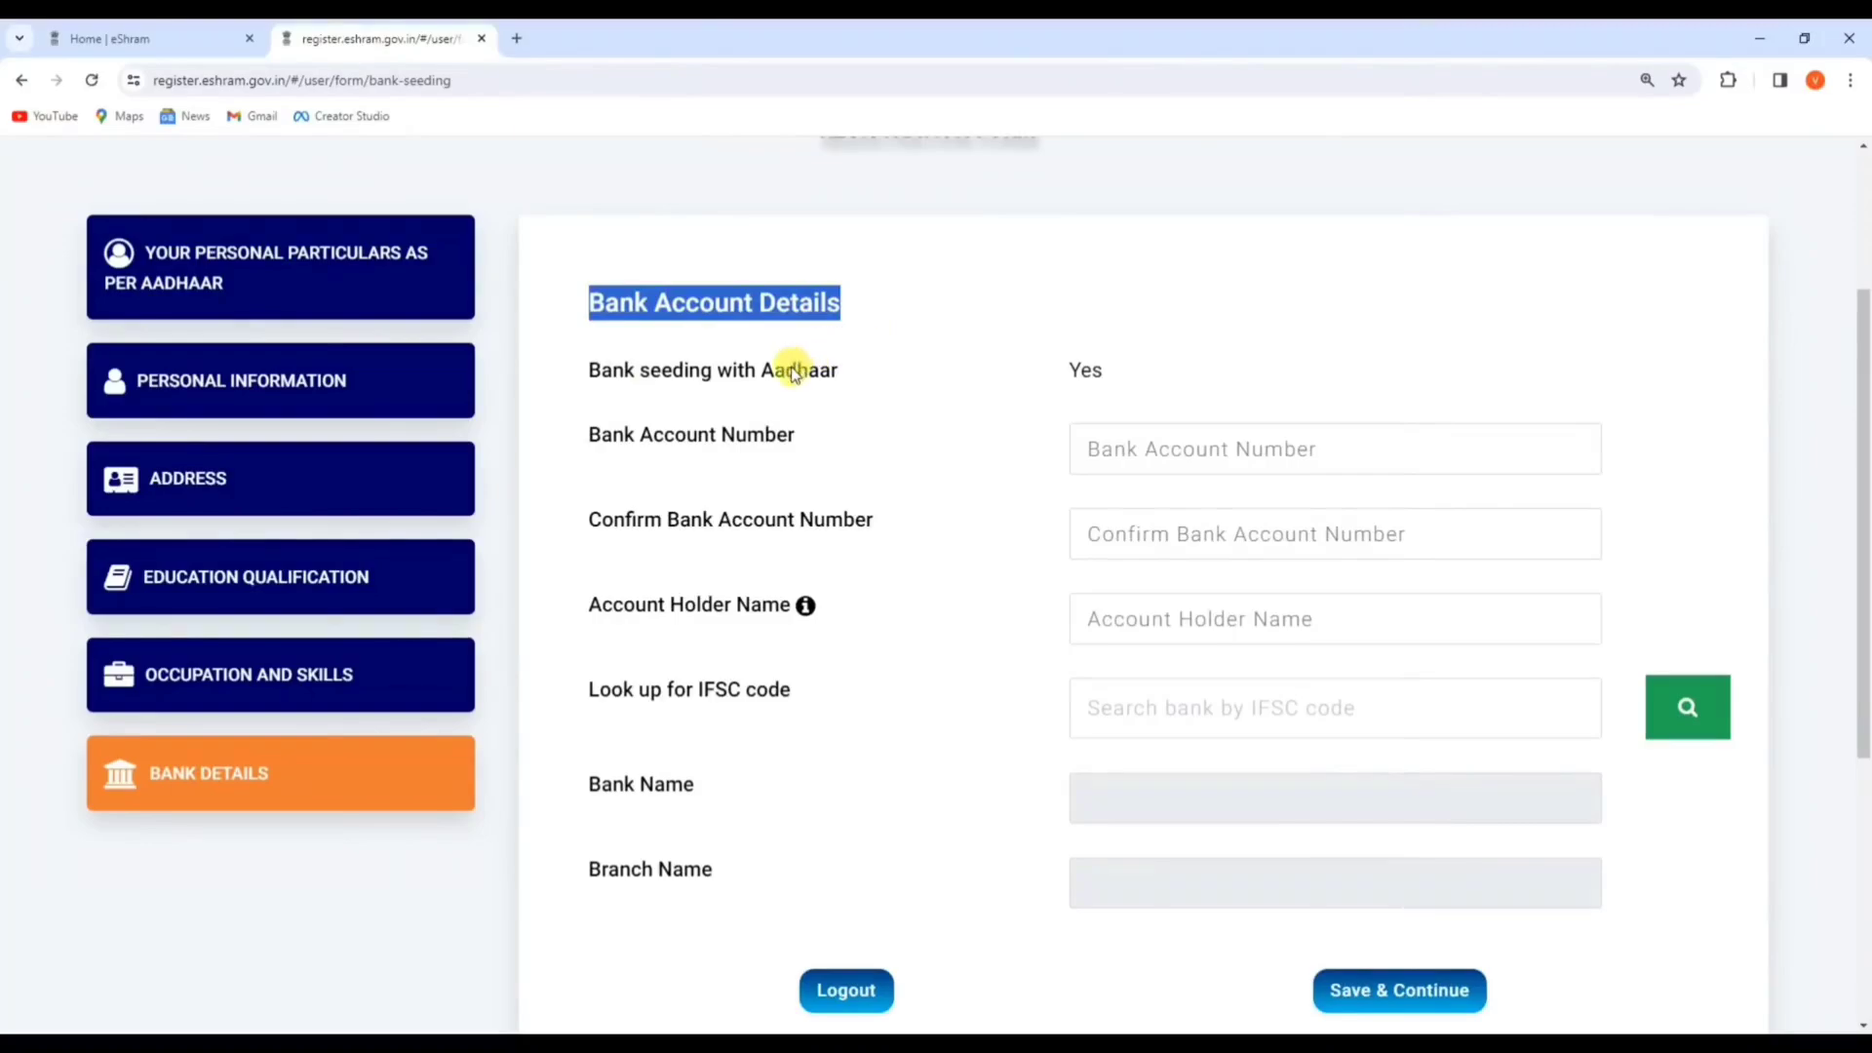
{"action": "left_click_drag", "start_coordinate": [581, 433], "coordinate": [806, 459]}
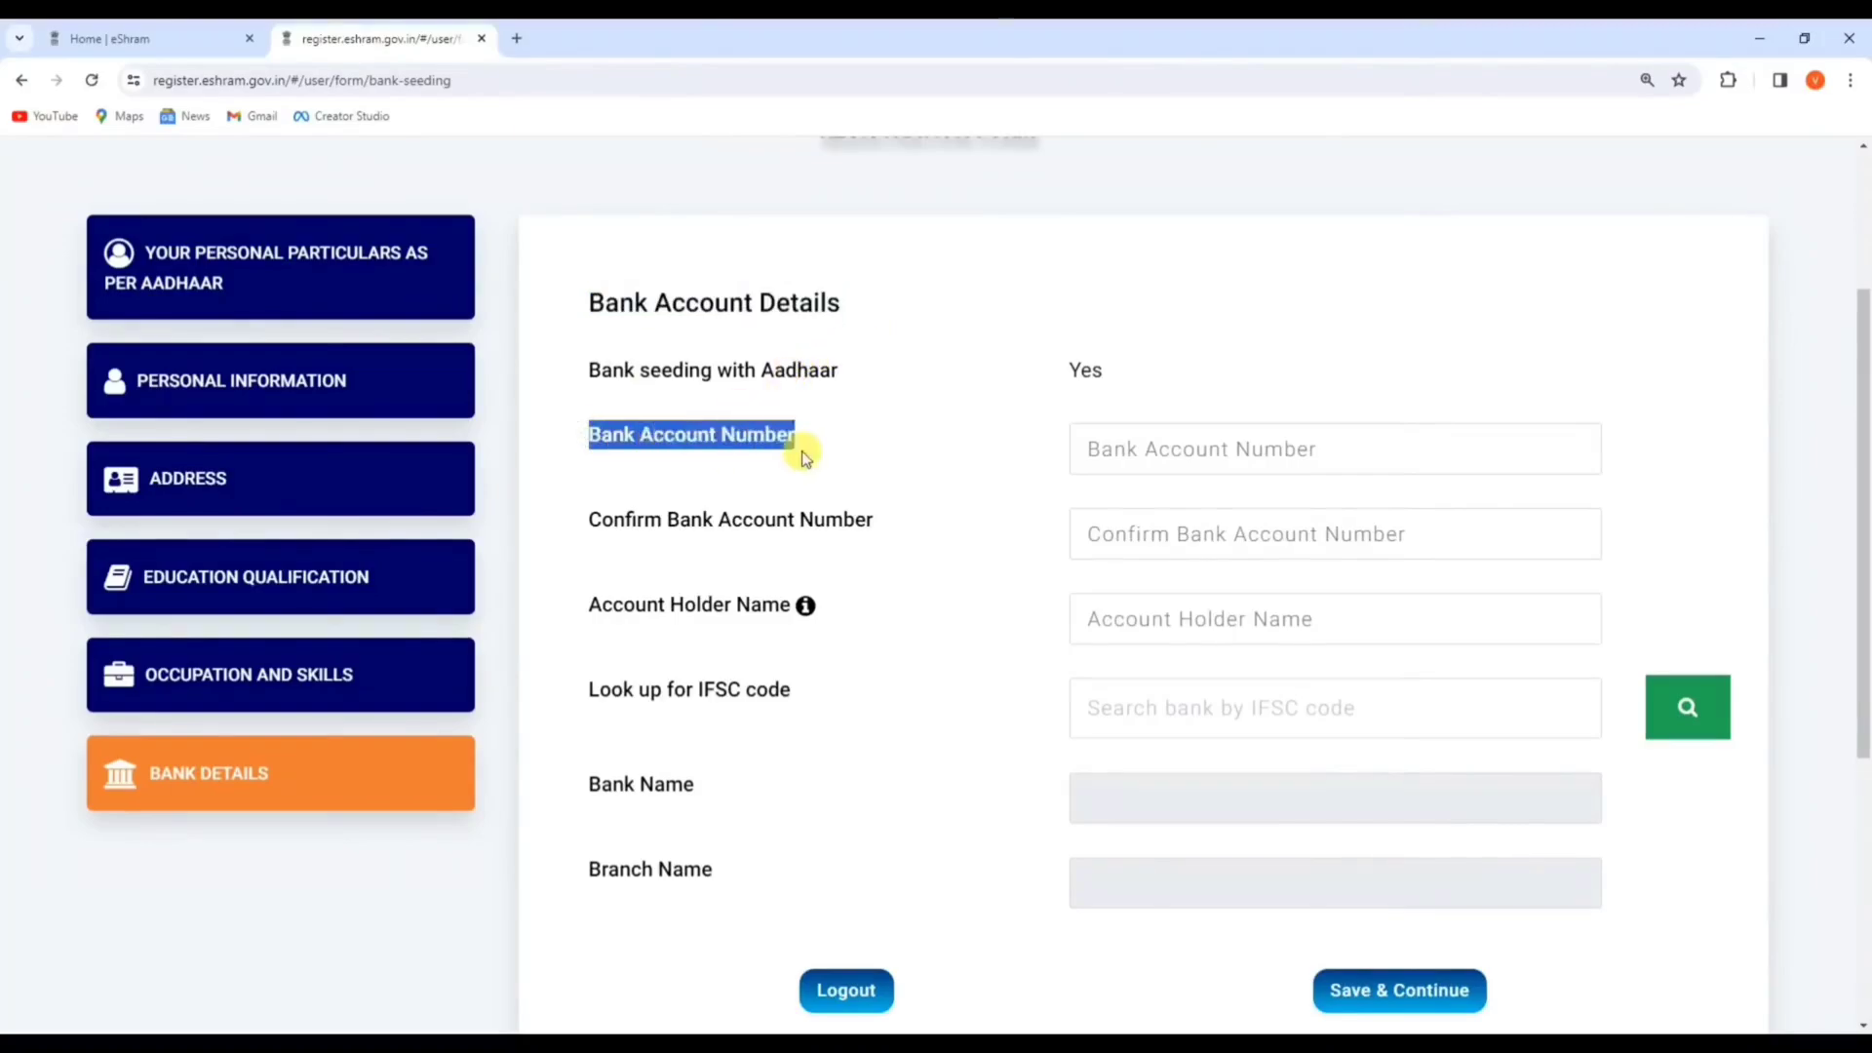
{"action": "left_click", "coordinate": [1119, 439]}
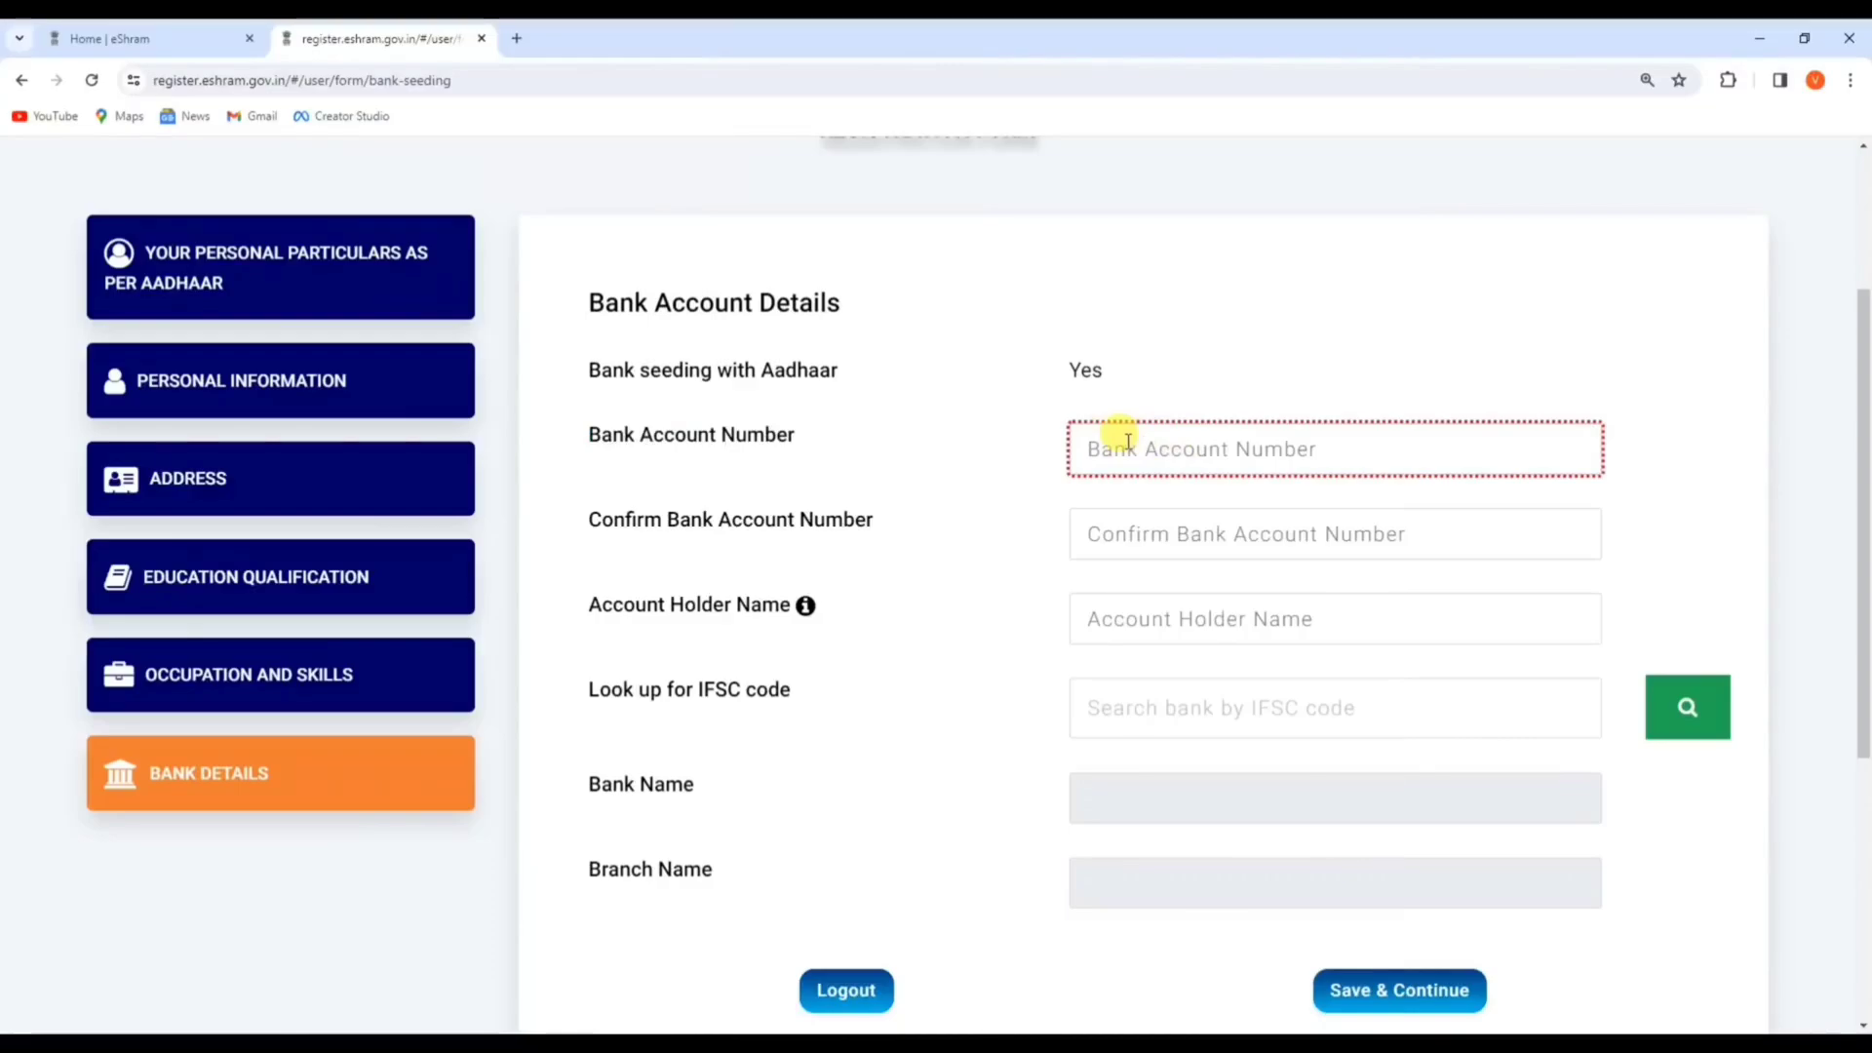
{"action": "left_click", "coordinate": [1116, 532]}
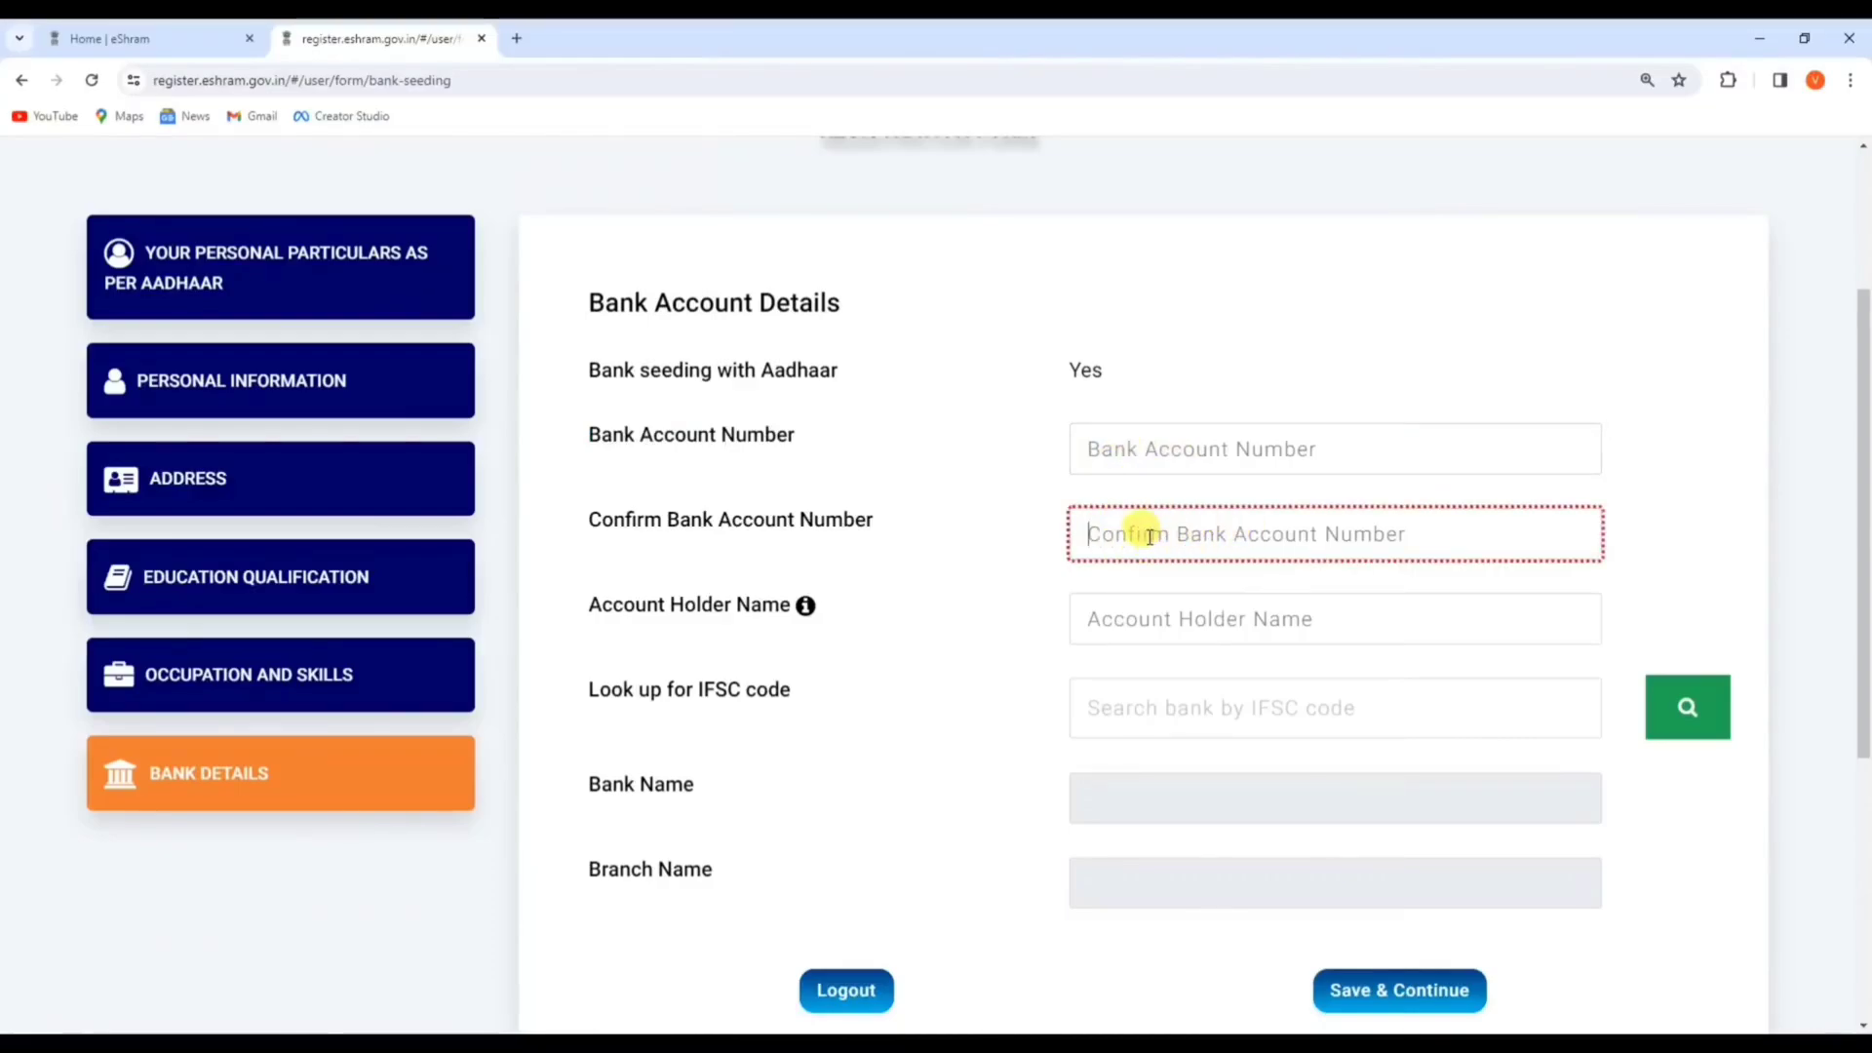
{"action": "scroll", "coordinate": [1141, 527], "scroll_direction": "down", "scroll_amount": 2}
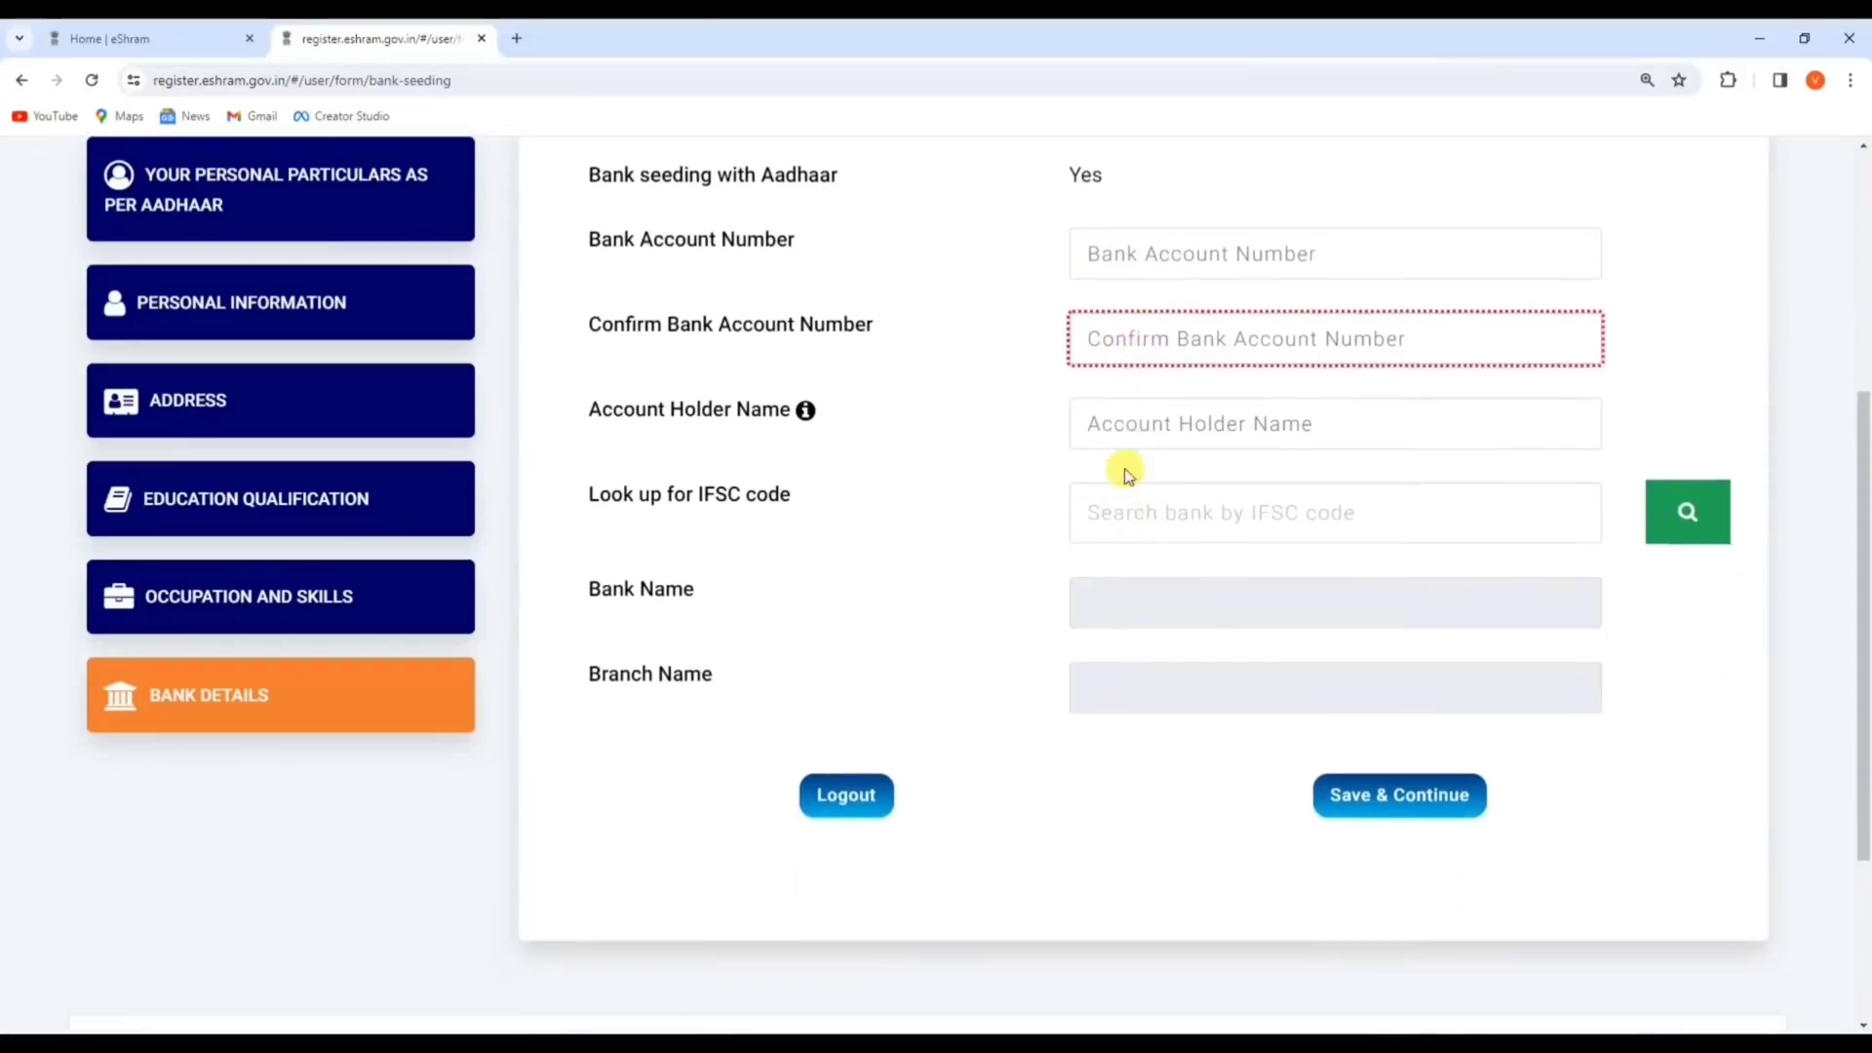
{"action": "left_click", "coordinate": [1104, 420]}
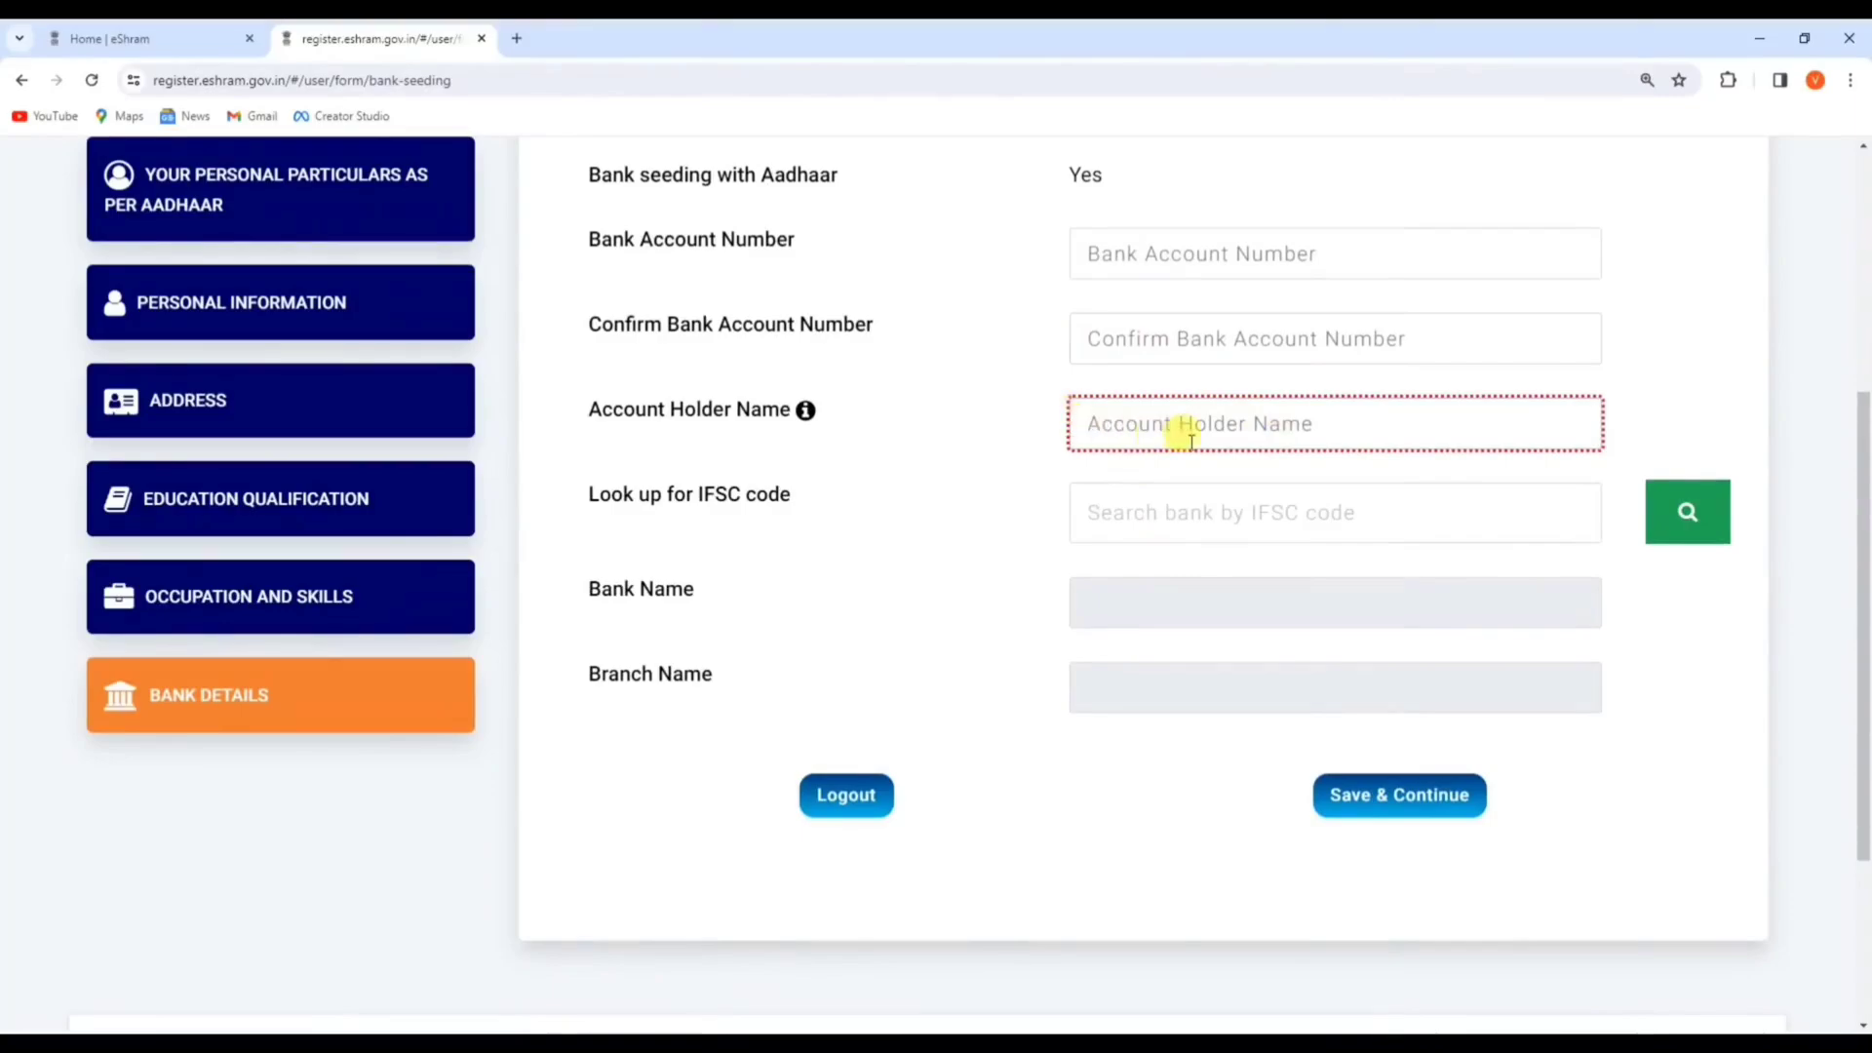
{"action": "left_click", "coordinate": [1124, 511]}
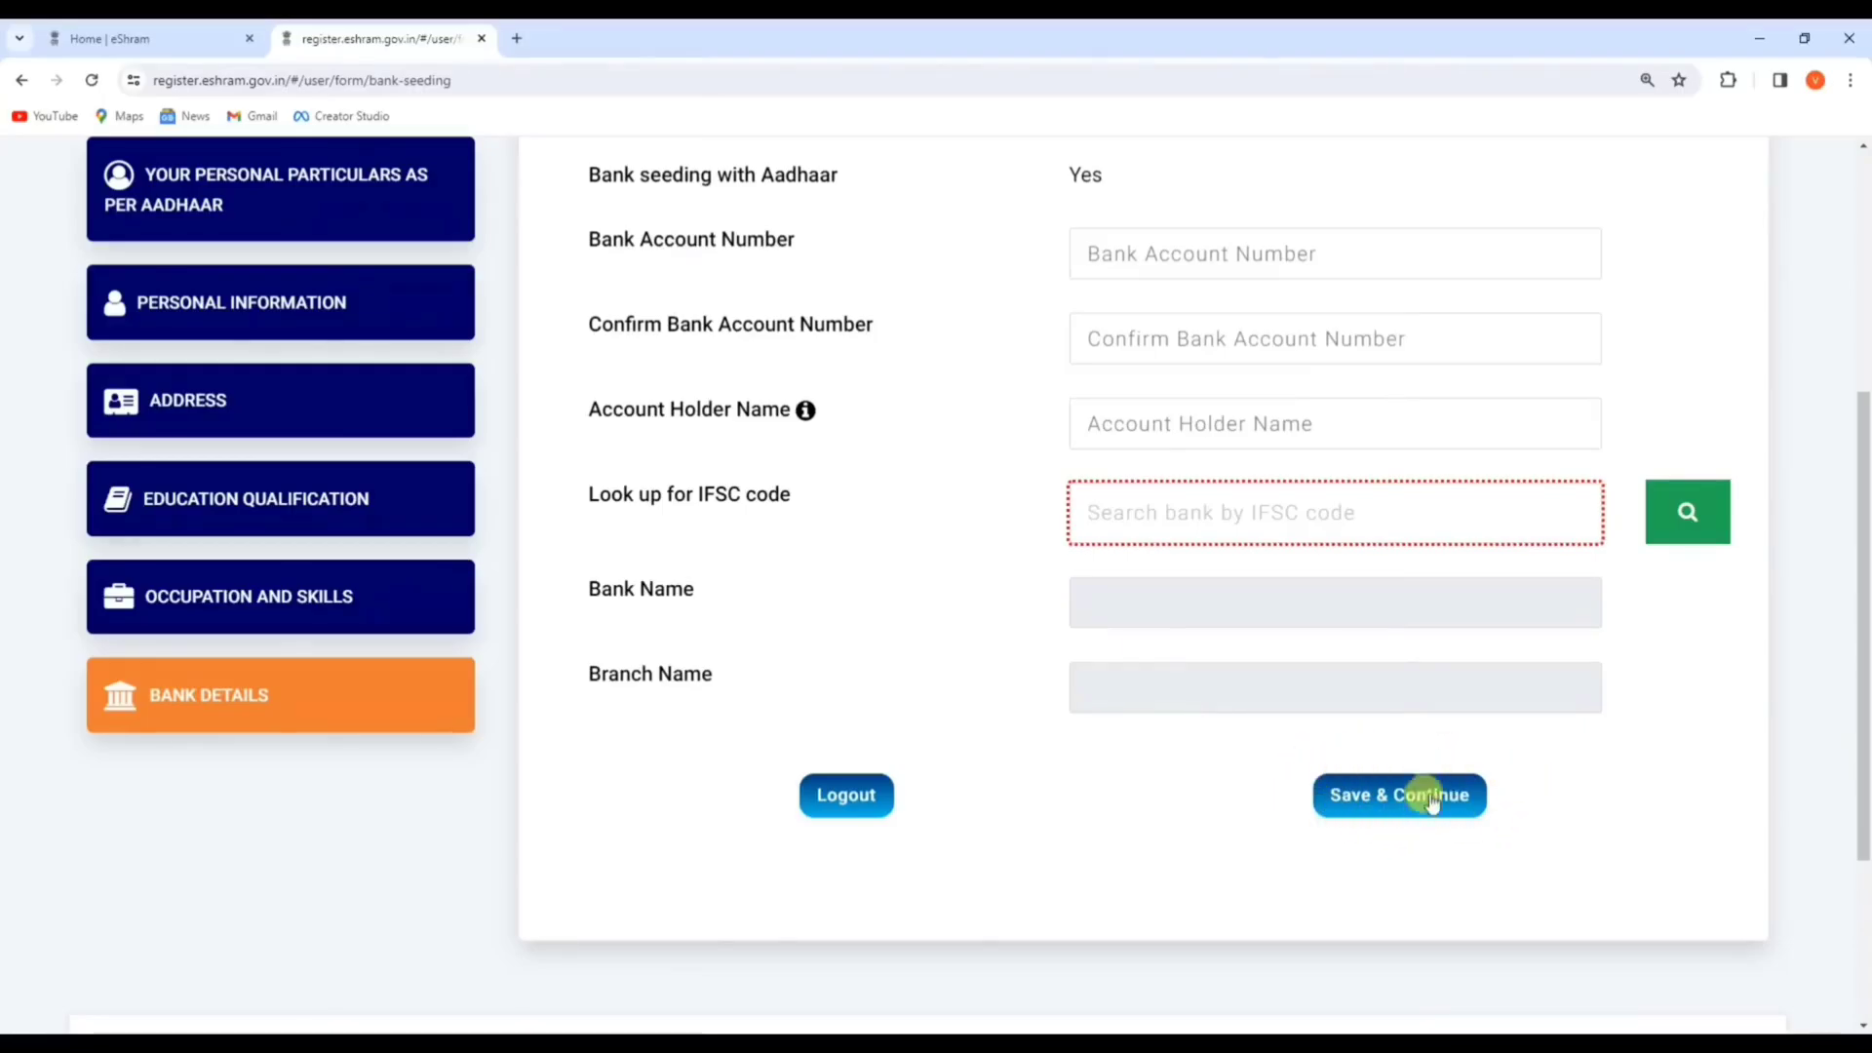
{"action": "left_click", "coordinate": [1343, 806]}
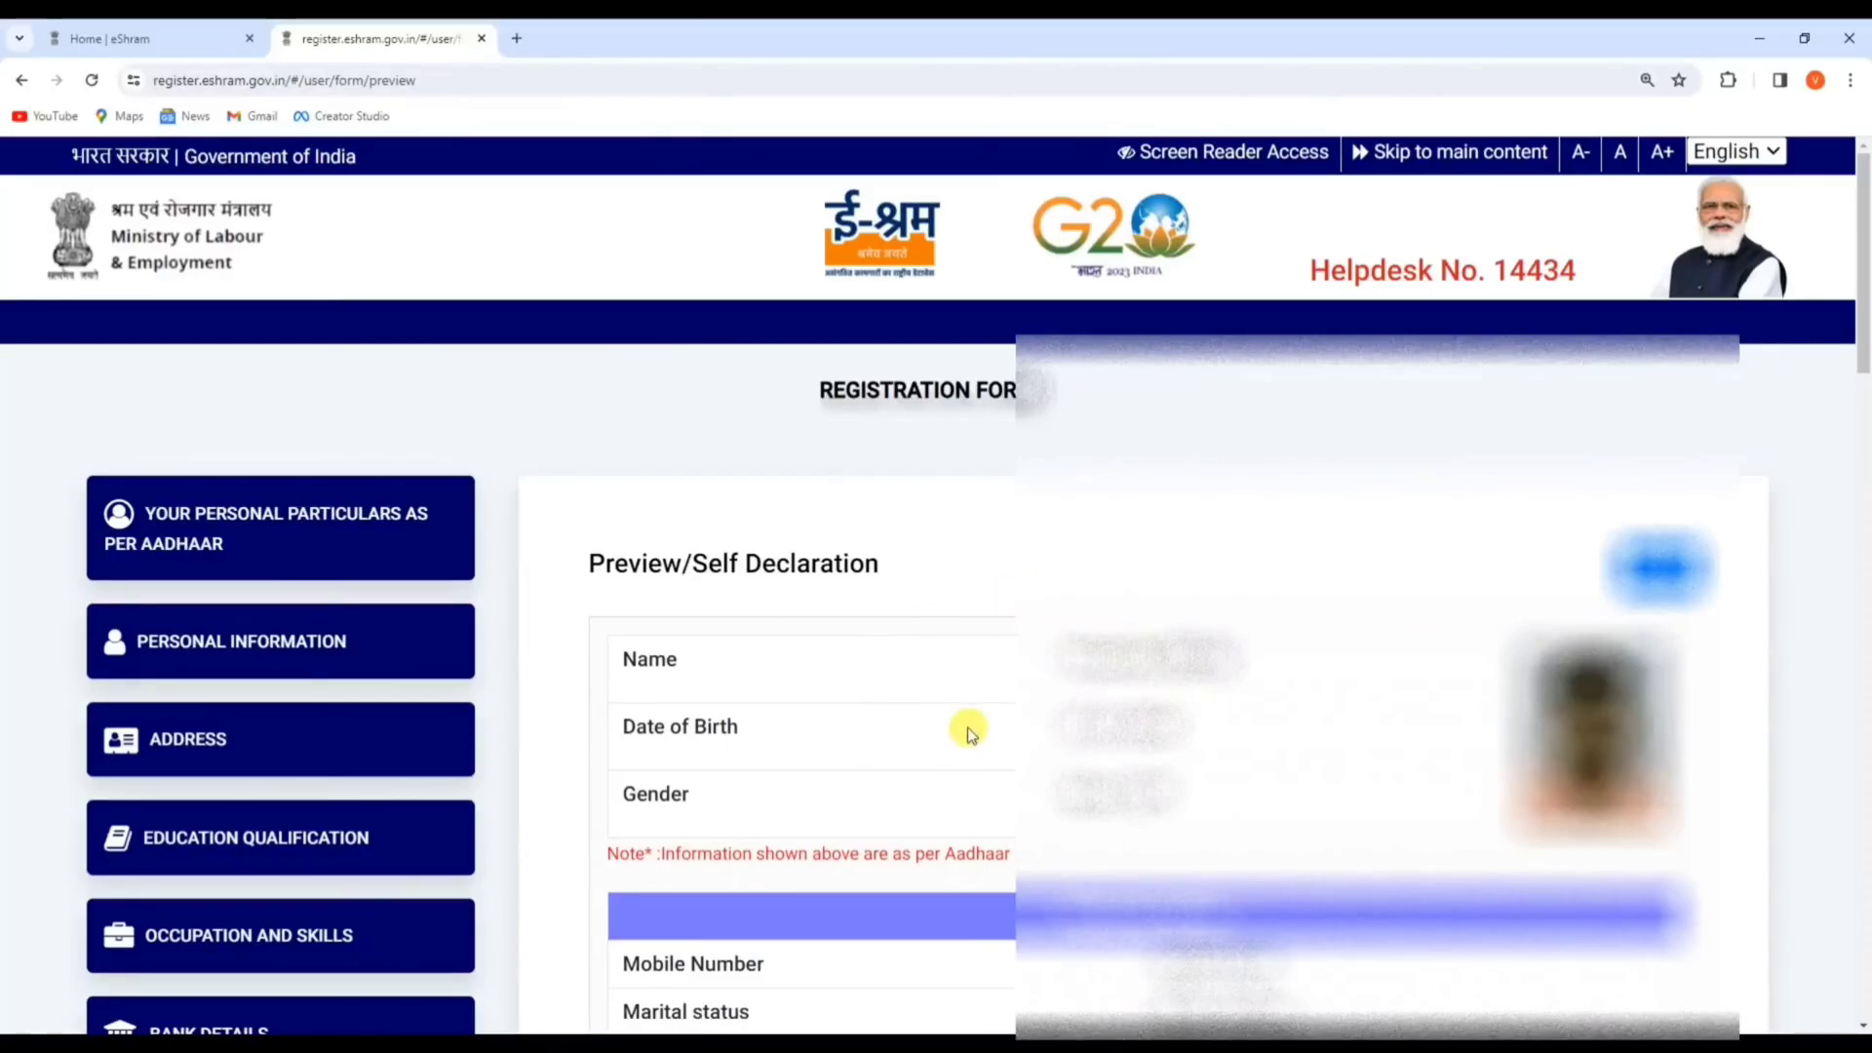
Review the preview, accept the self-declaration undertaking and submit the registration.
{"action": "scroll", "coordinate": [969, 731], "scroll_direction": "down", "scroll_amount": 3}
{"action": "scroll", "coordinate": [968, 727], "scroll_direction": "down", "scroll_amount": 5}
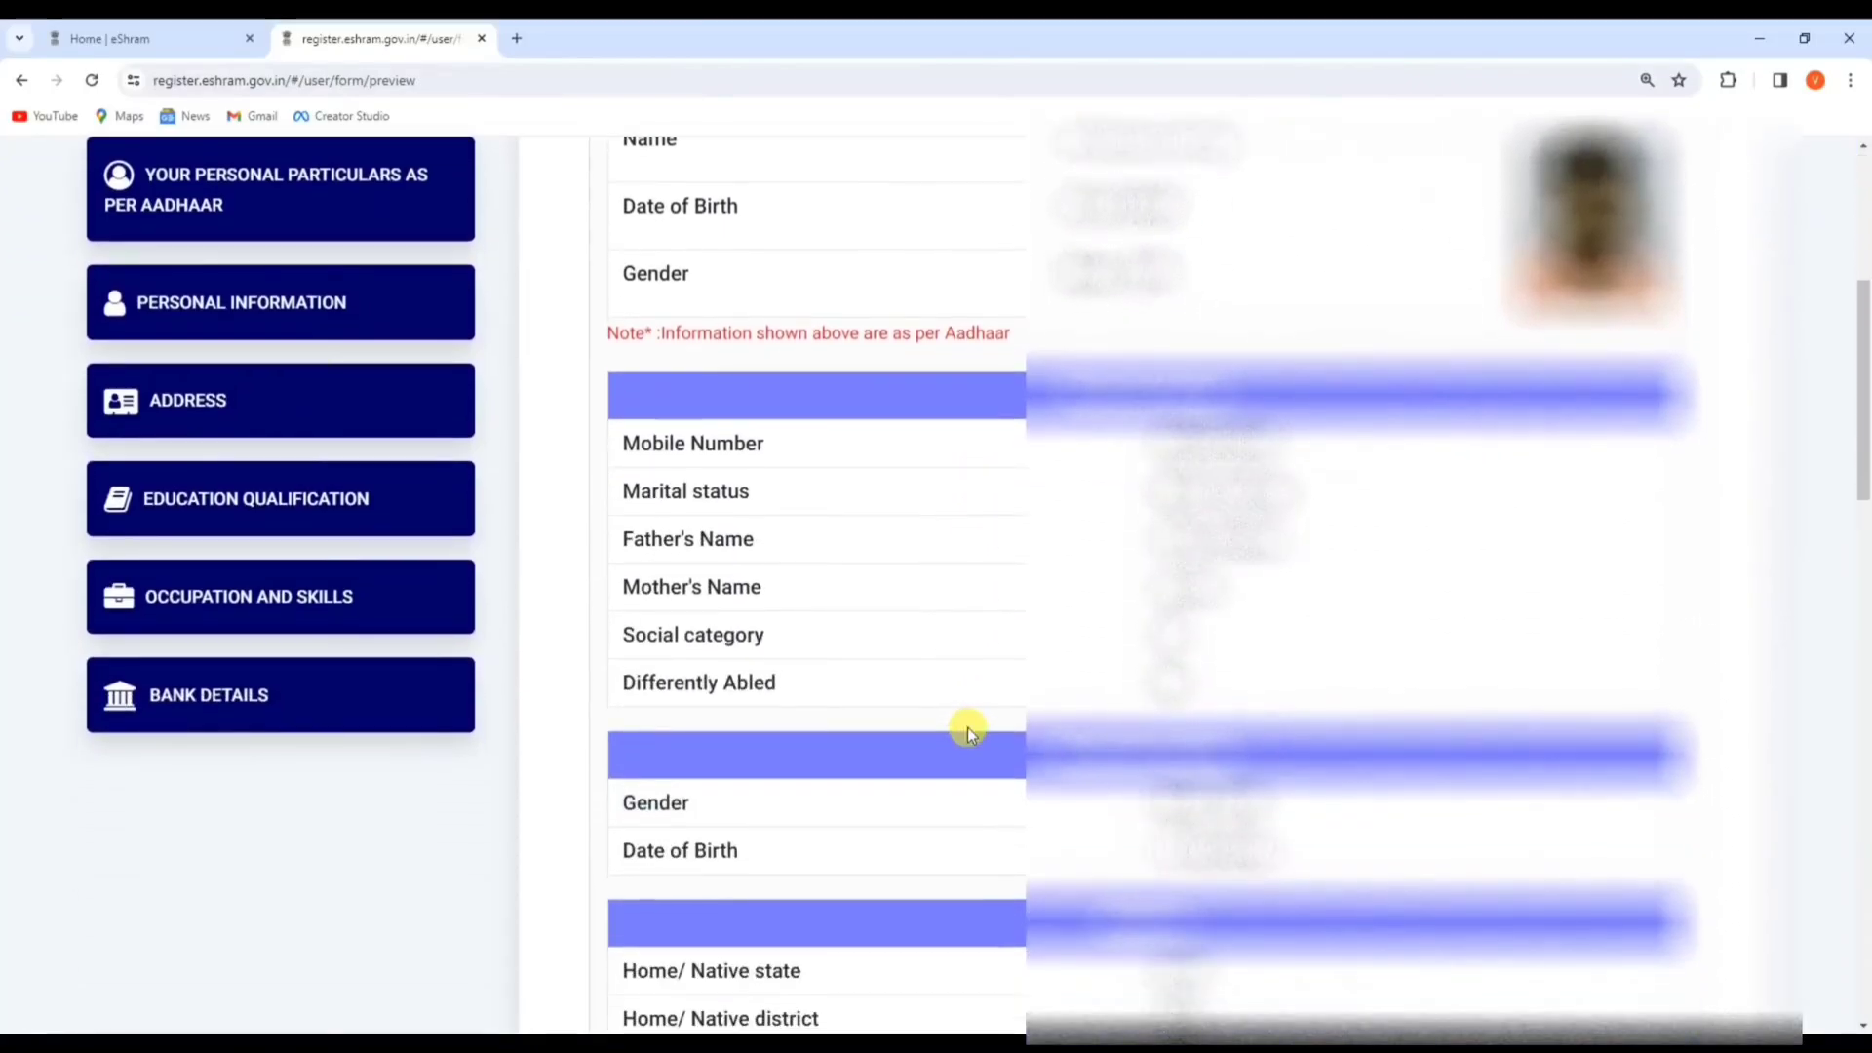
{"action": "scroll", "coordinate": [967, 728], "scroll_direction": "down", "scroll_amount": 5}
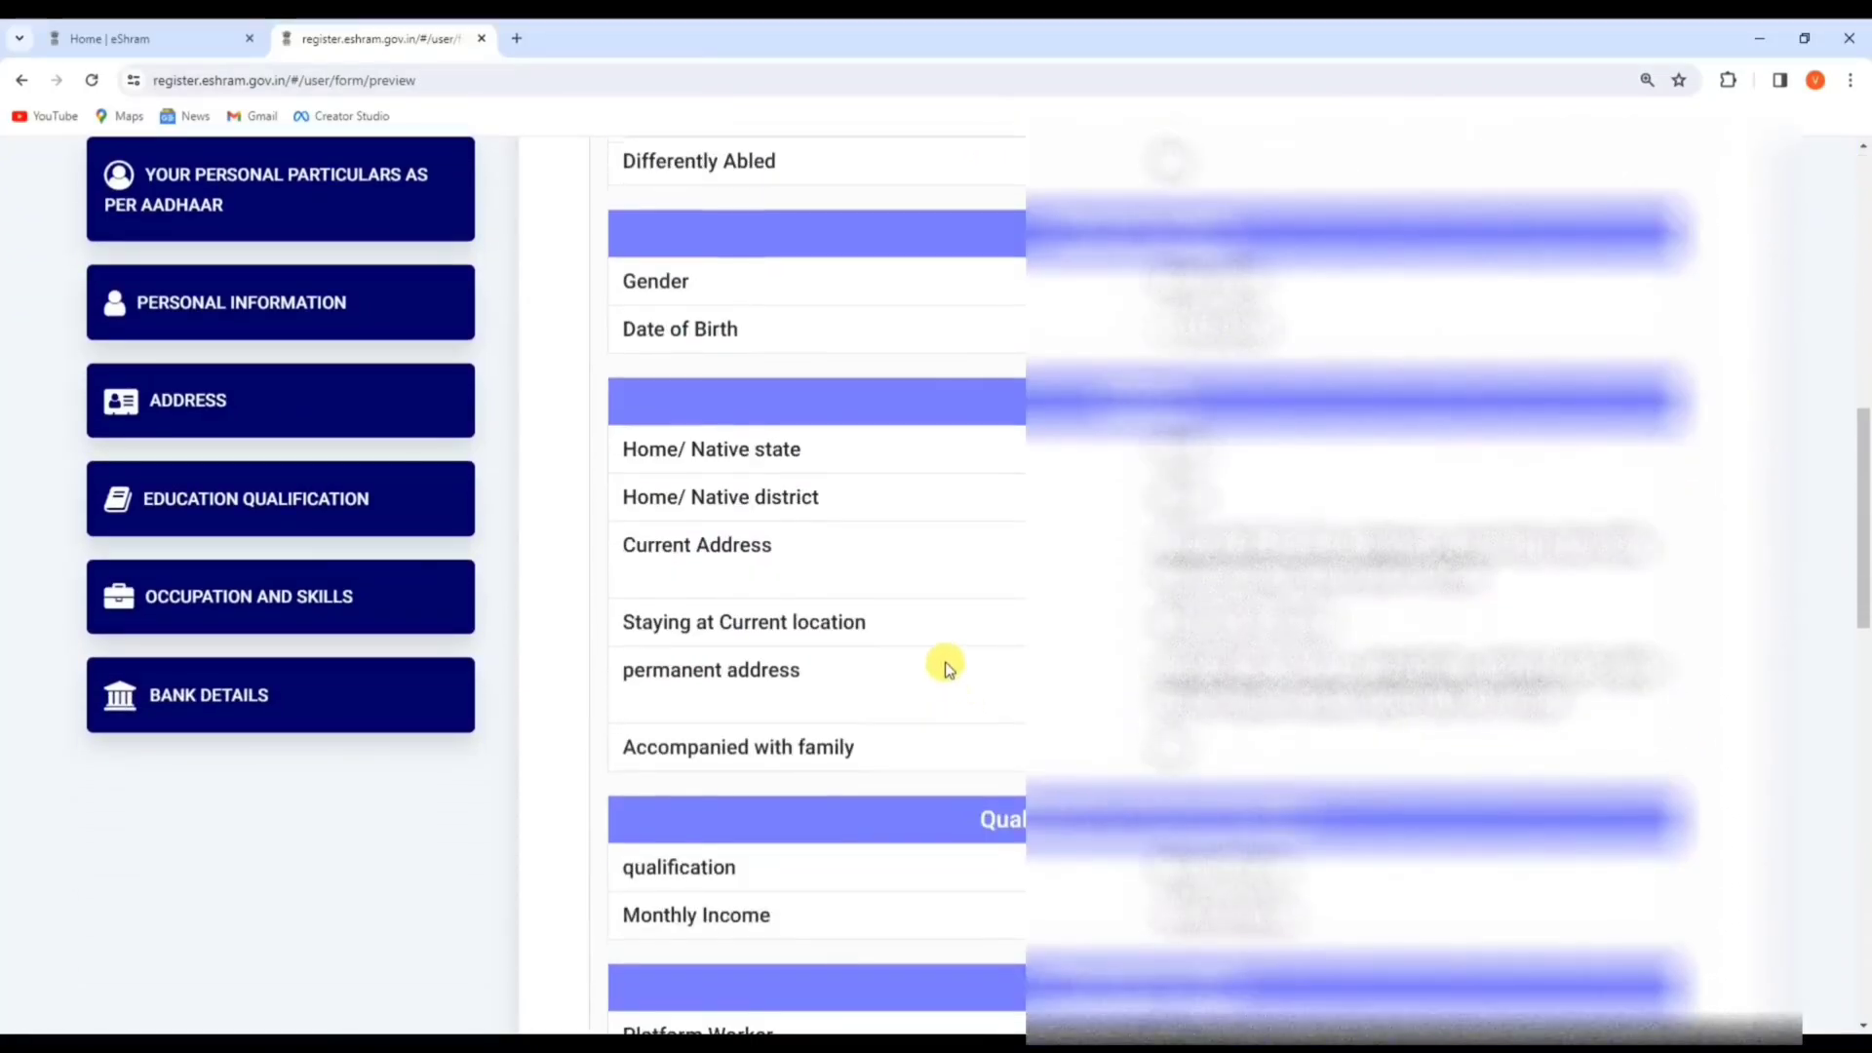
{"action": "scroll", "coordinate": [946, 669], "scroll_direction": "down", "scroll_amount": 6}
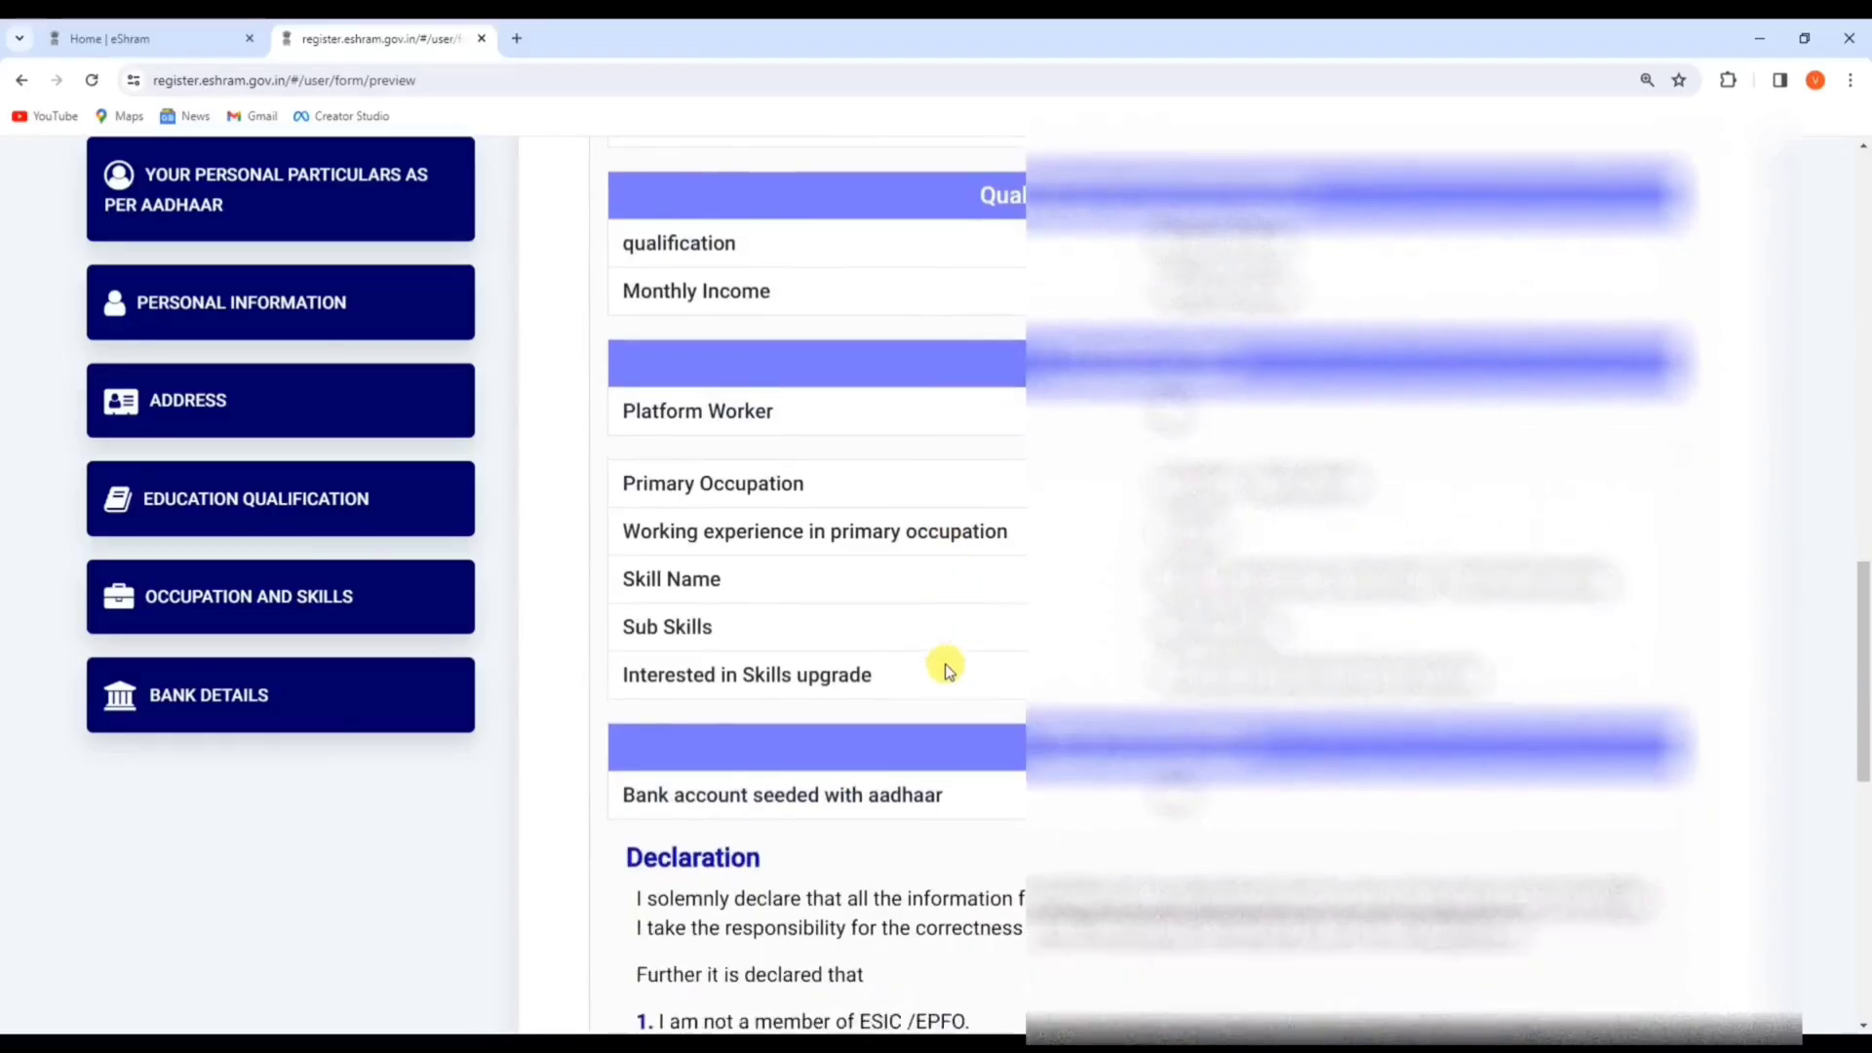
{"action": "scroll", "coordinate": [945, 663], "scroll_direction": "down", "scroll_amount": 3}
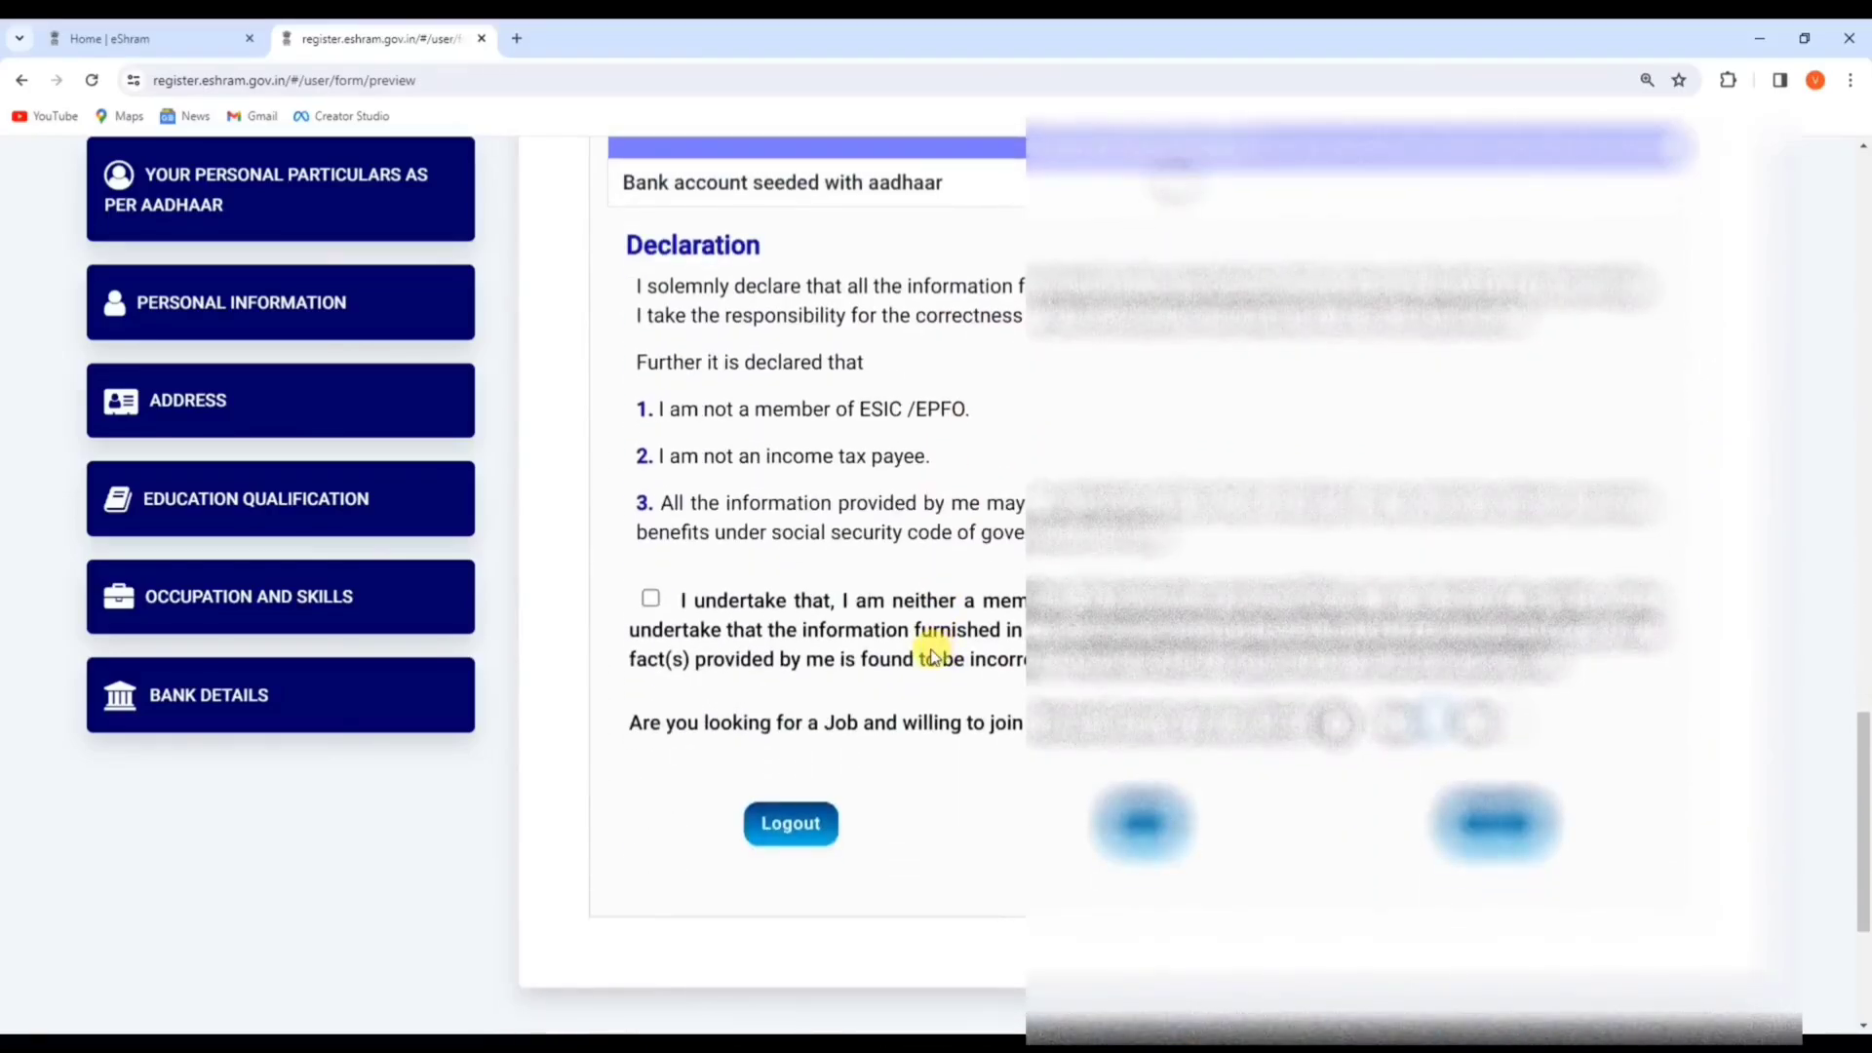
{"action": "left_click", "coordinate": [649, 600]}
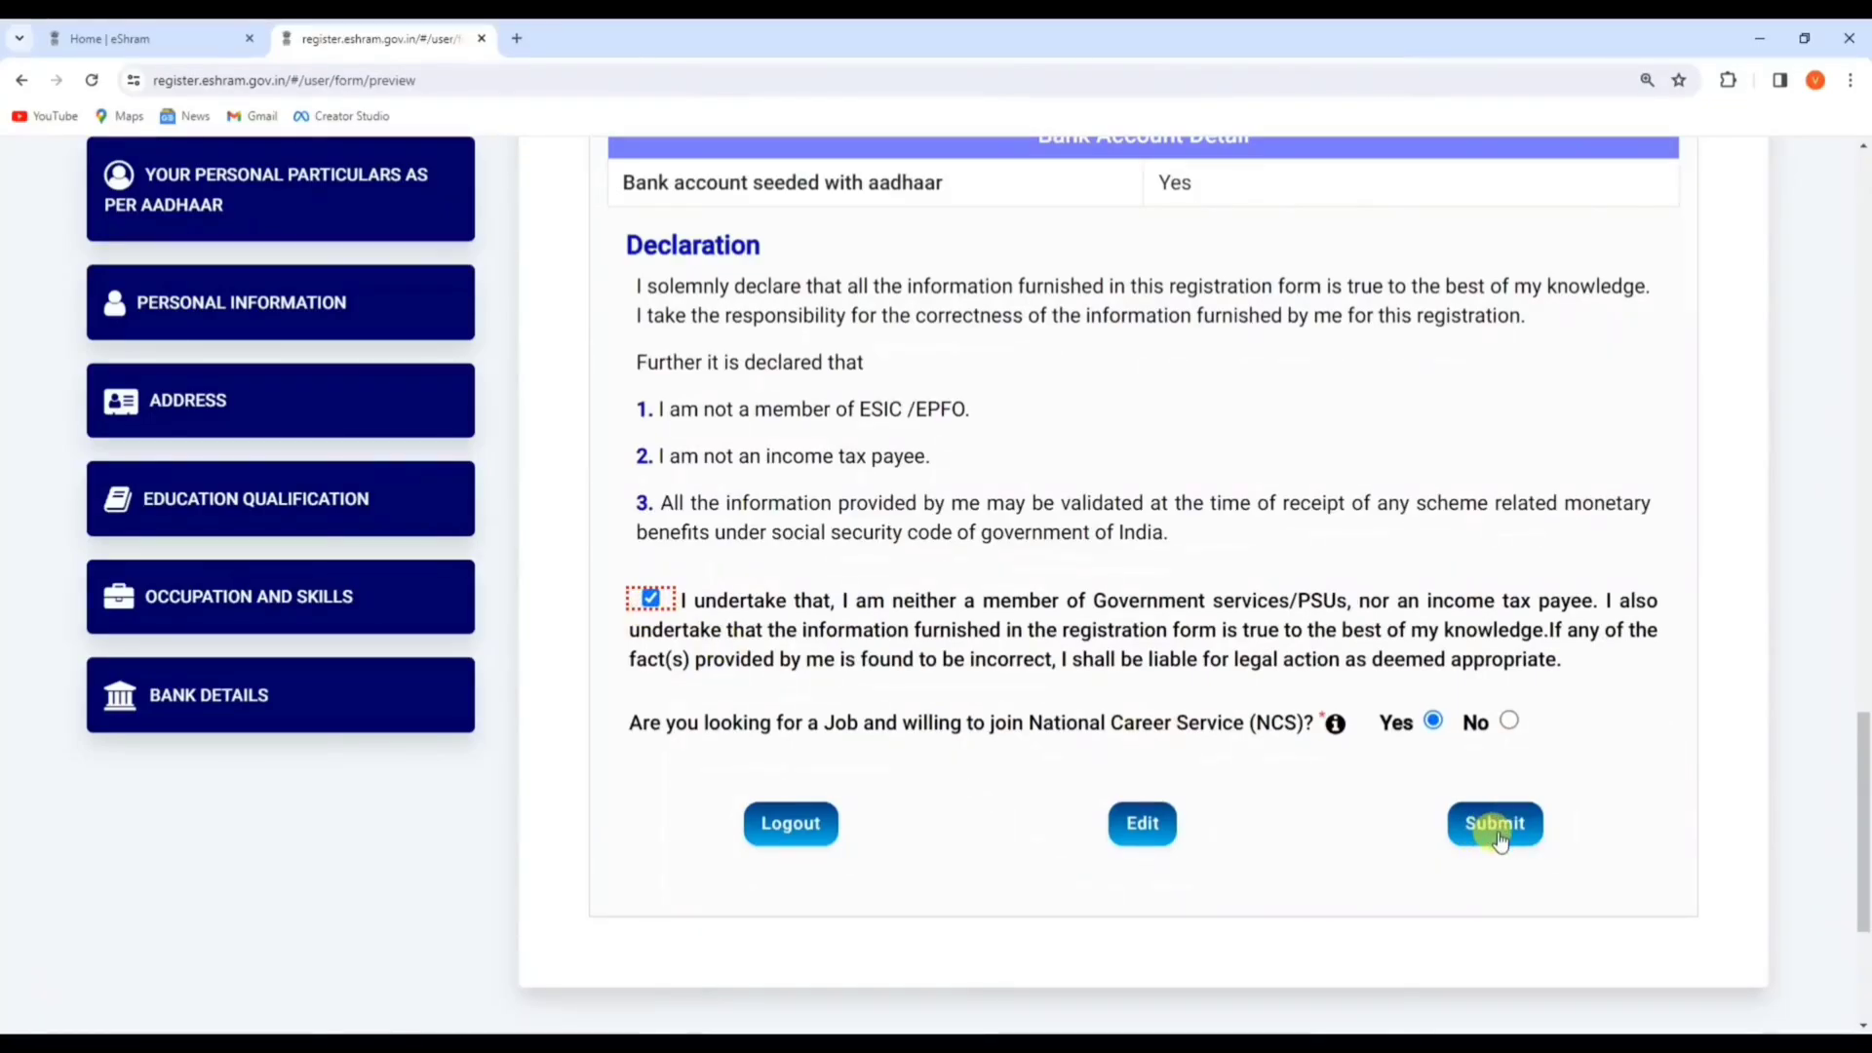
{"action": "left_click", "coordinate": [1495, 825]}
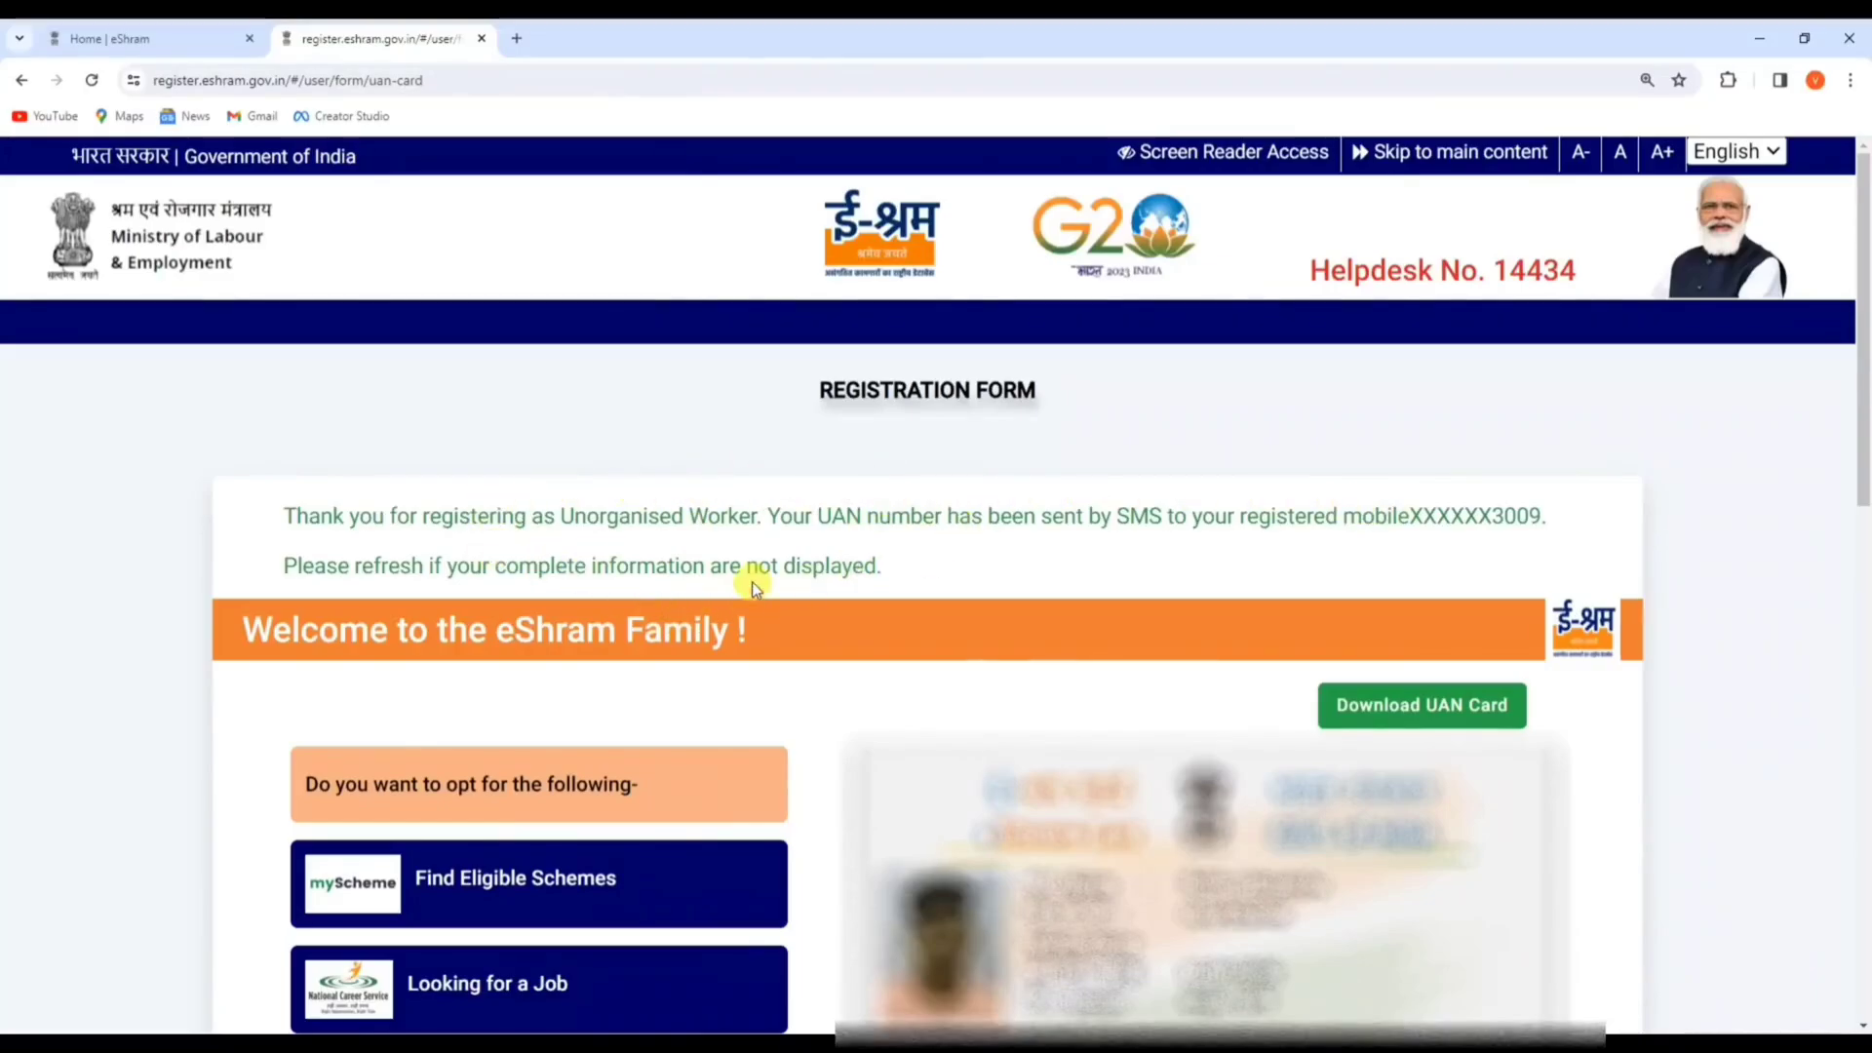
Look over the UAN card page and choose Enroll for Pension to bring up the Maandhan prompt.
{"action": "scroll", "coordinate": [973, 600], "scroll_direction": "down", "scroll_amount": 6}
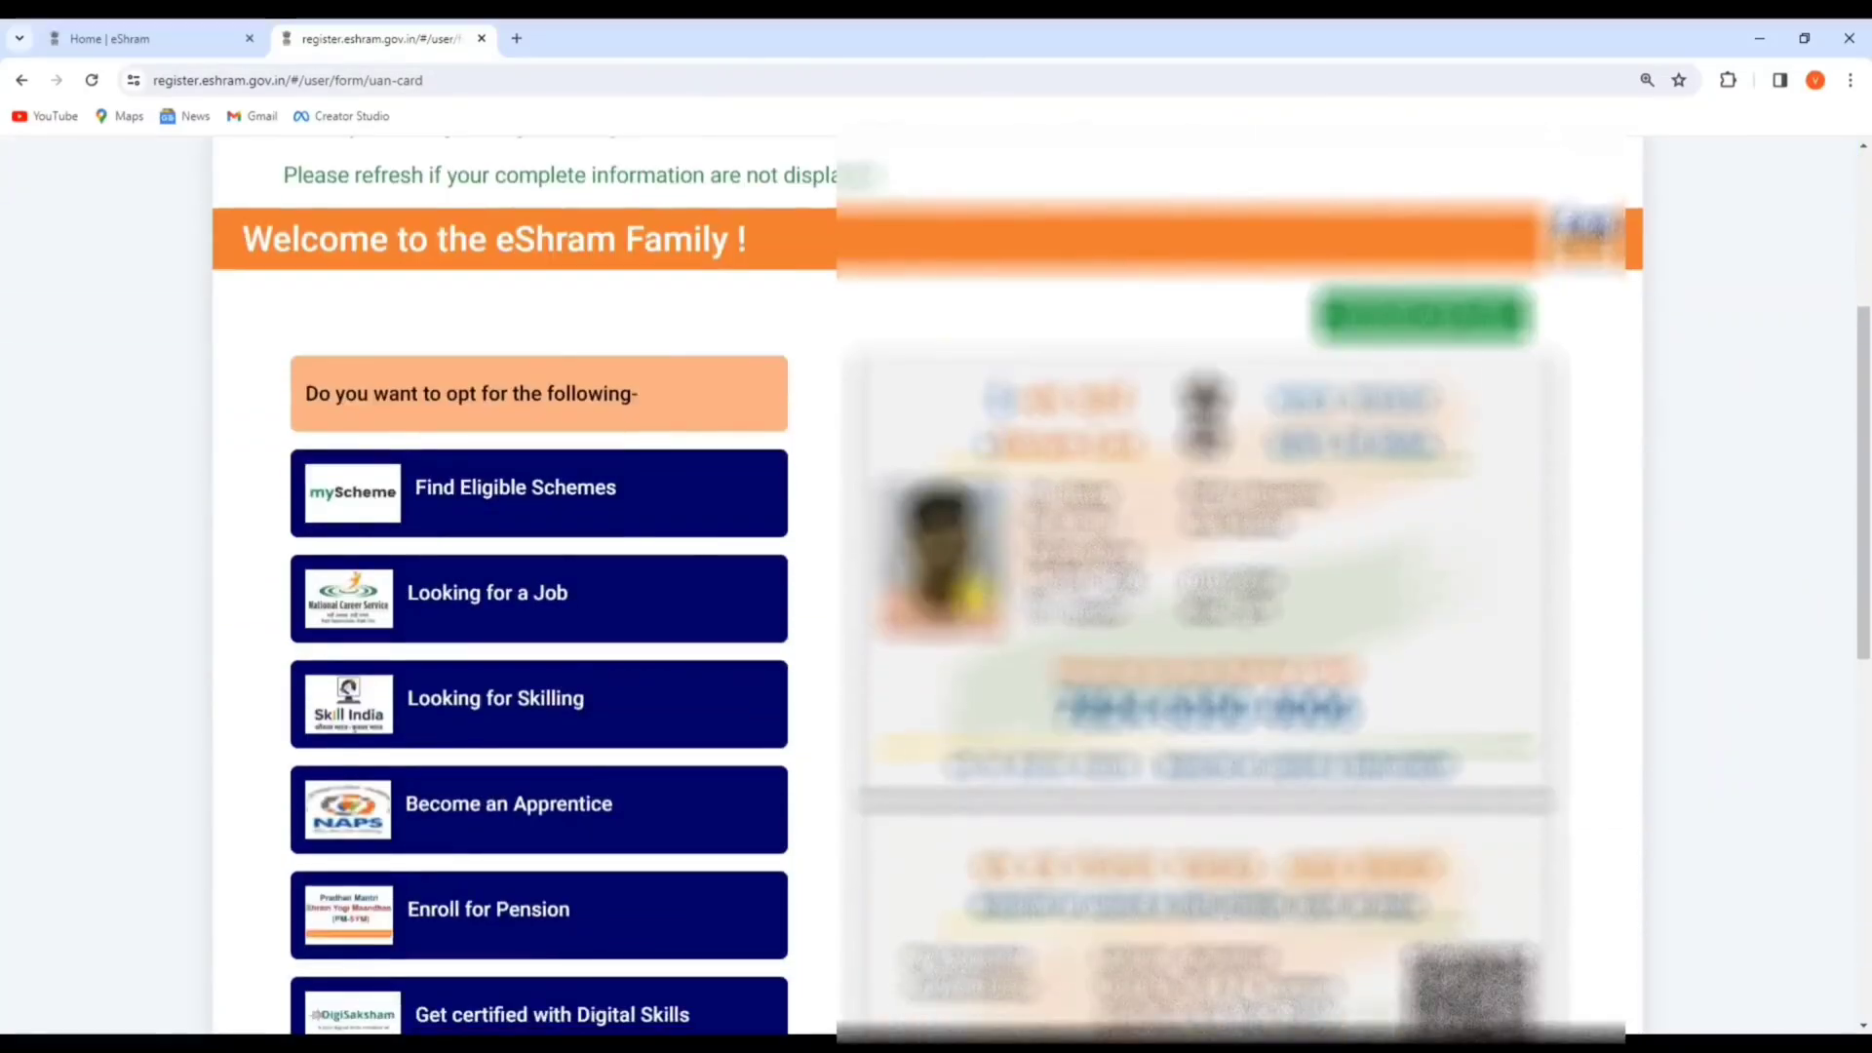
{"action": "scroll", "coordinate": [1175, 519], "scroll_direction": "up", "scroll_amount": 1}
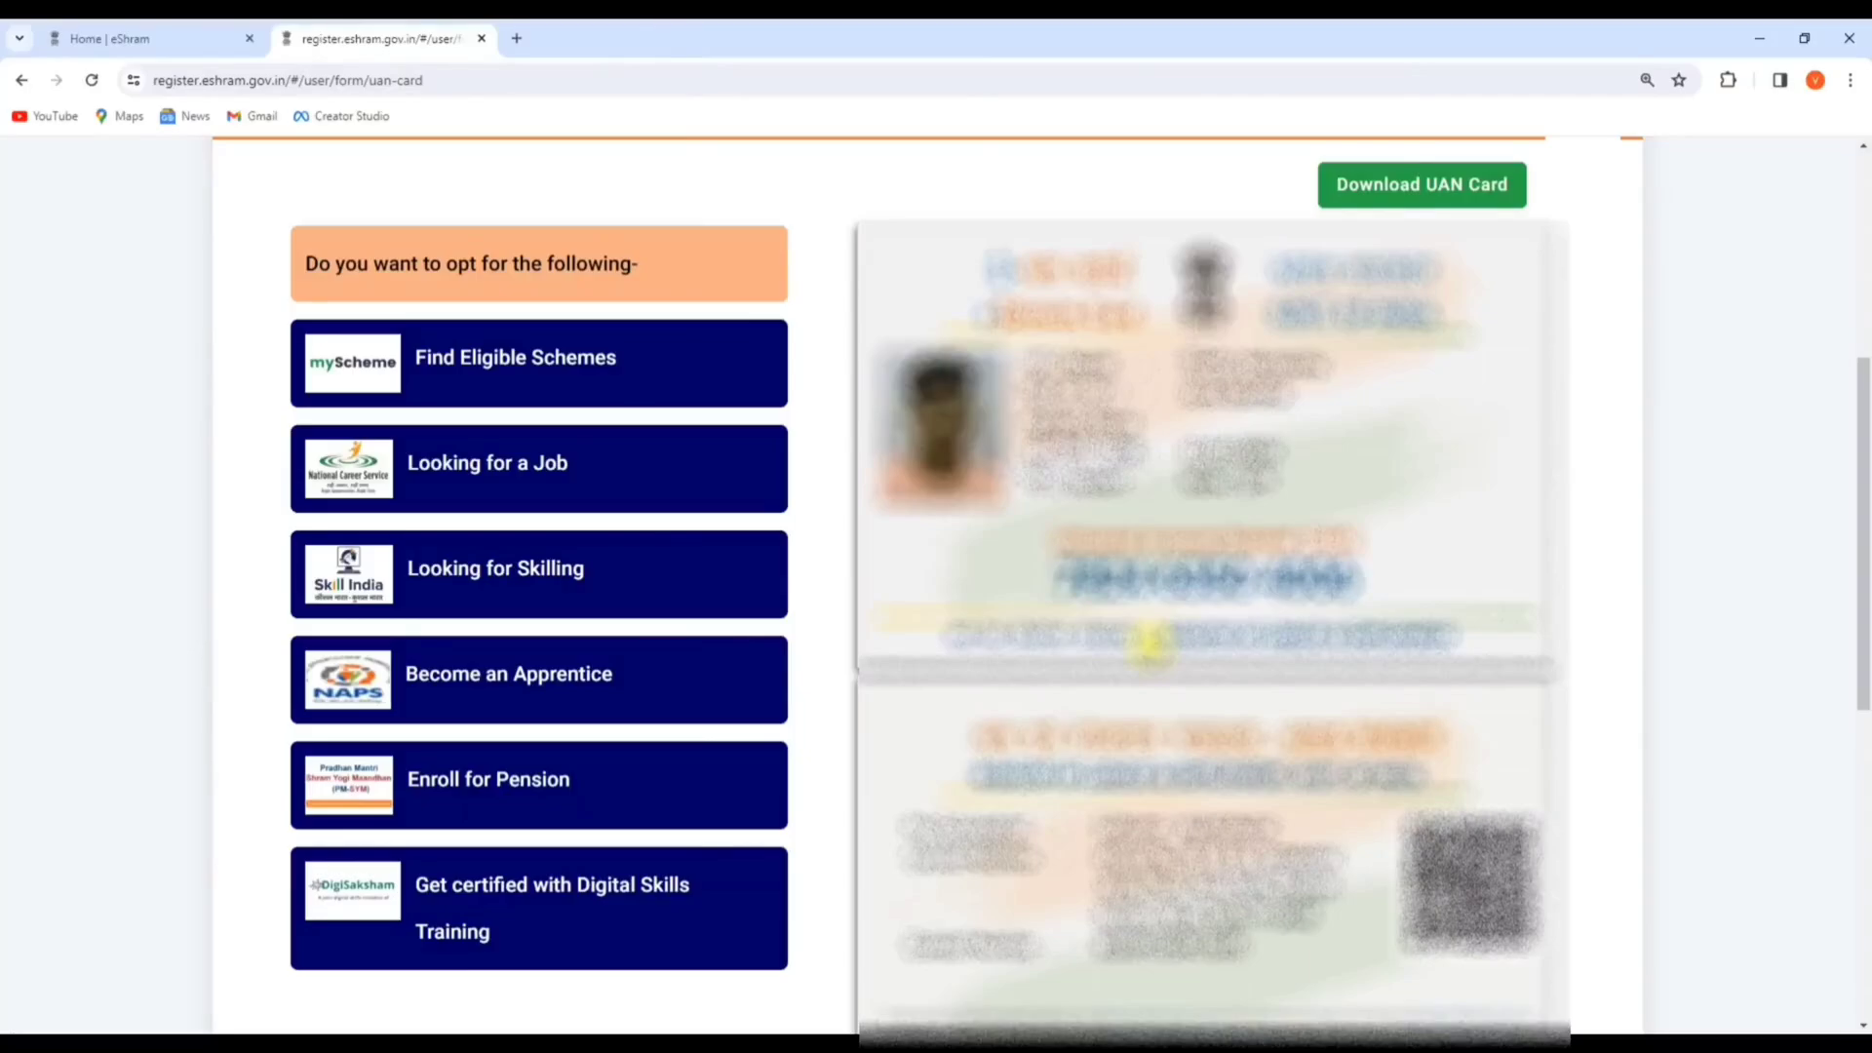
{"action": "scroll", "coordinate": [1151, 641], "scroll_direction": "up", "scroll_amount": 2}
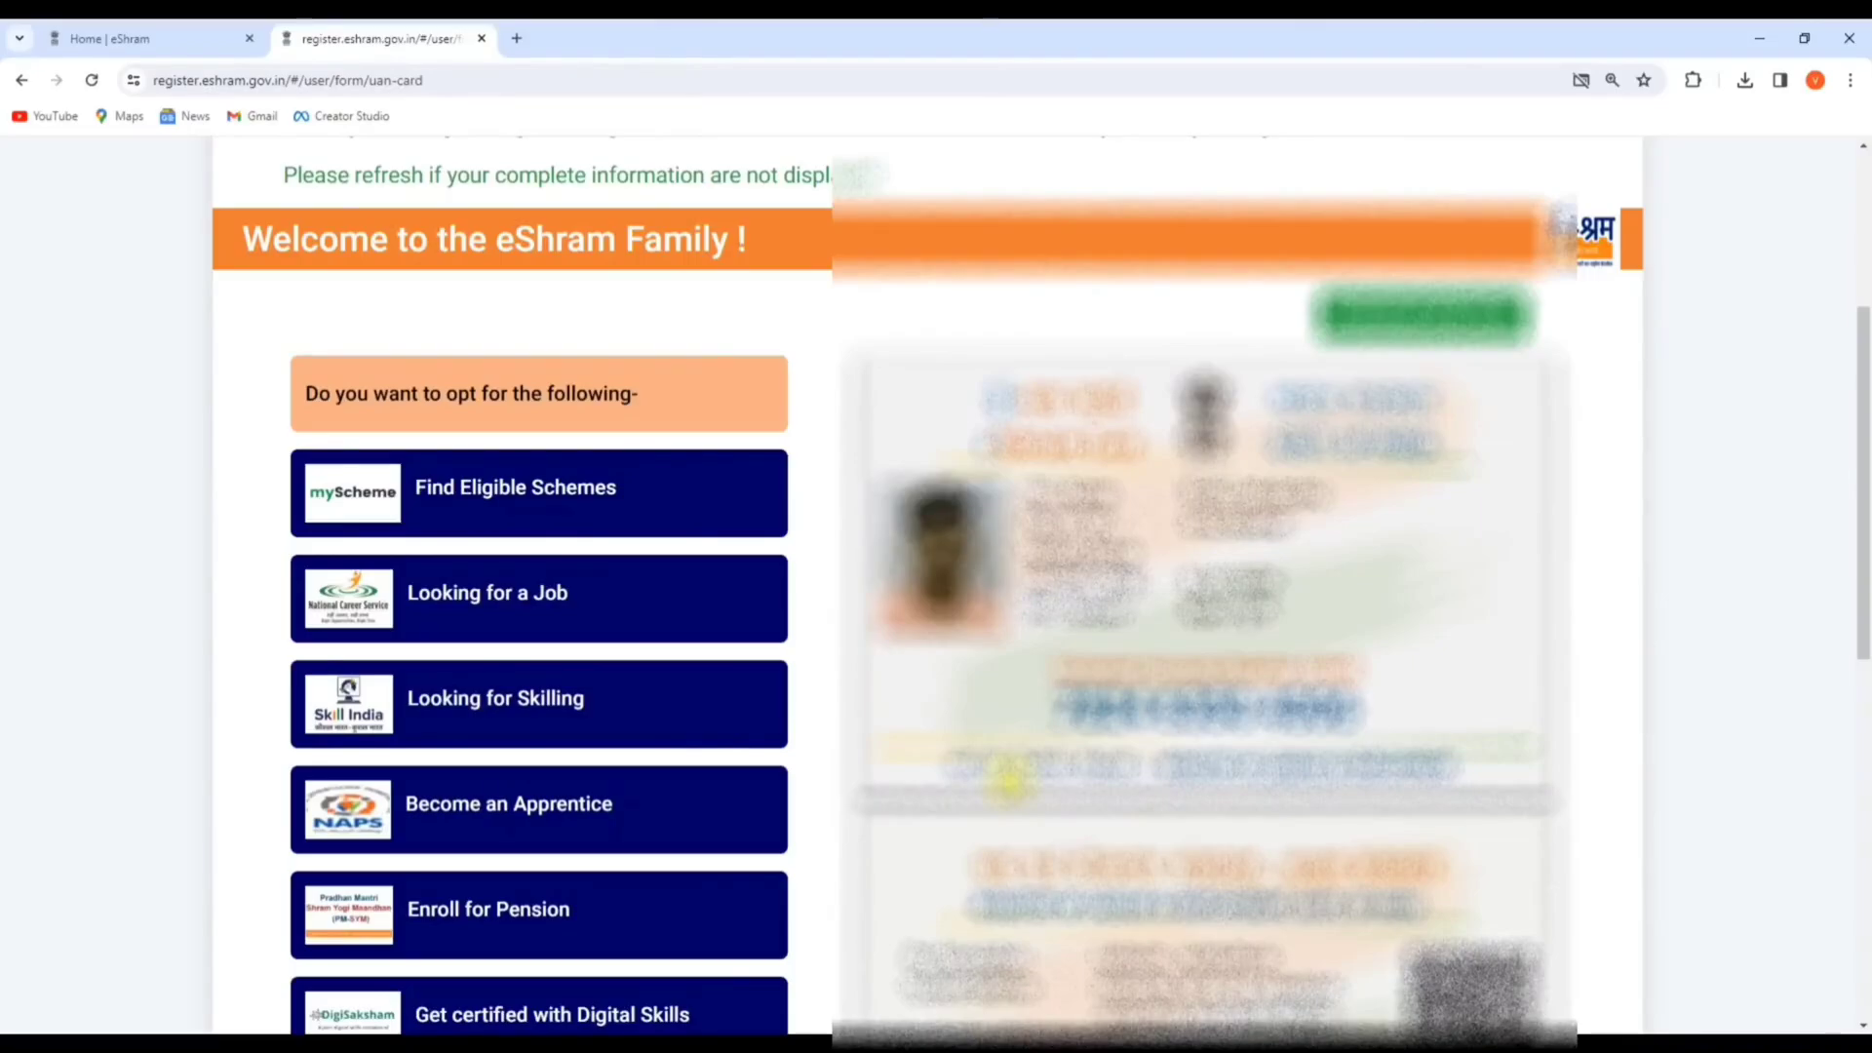
{"action": "scroll", "coordinate": [1042, 596], "scroll_direction": "down", "scroll_amount": 2}
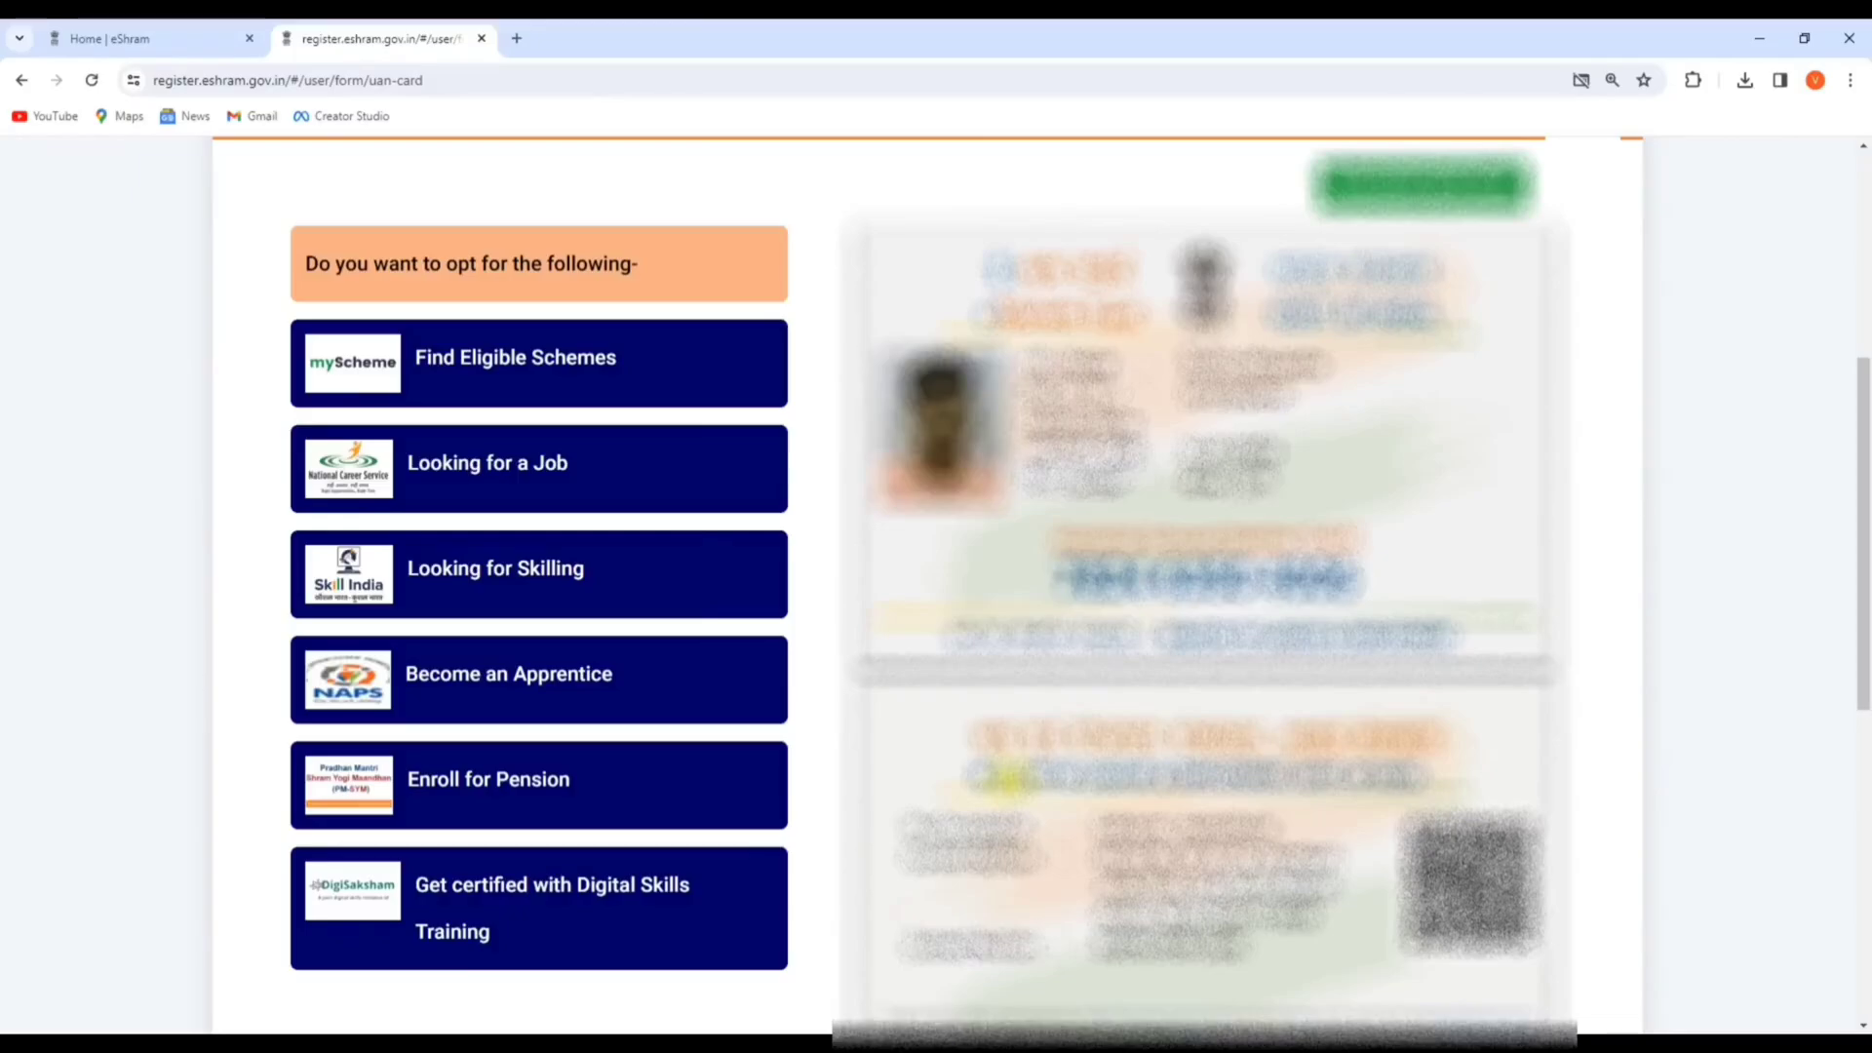
{"action": "left_click", "coordinate": [478, 793]}
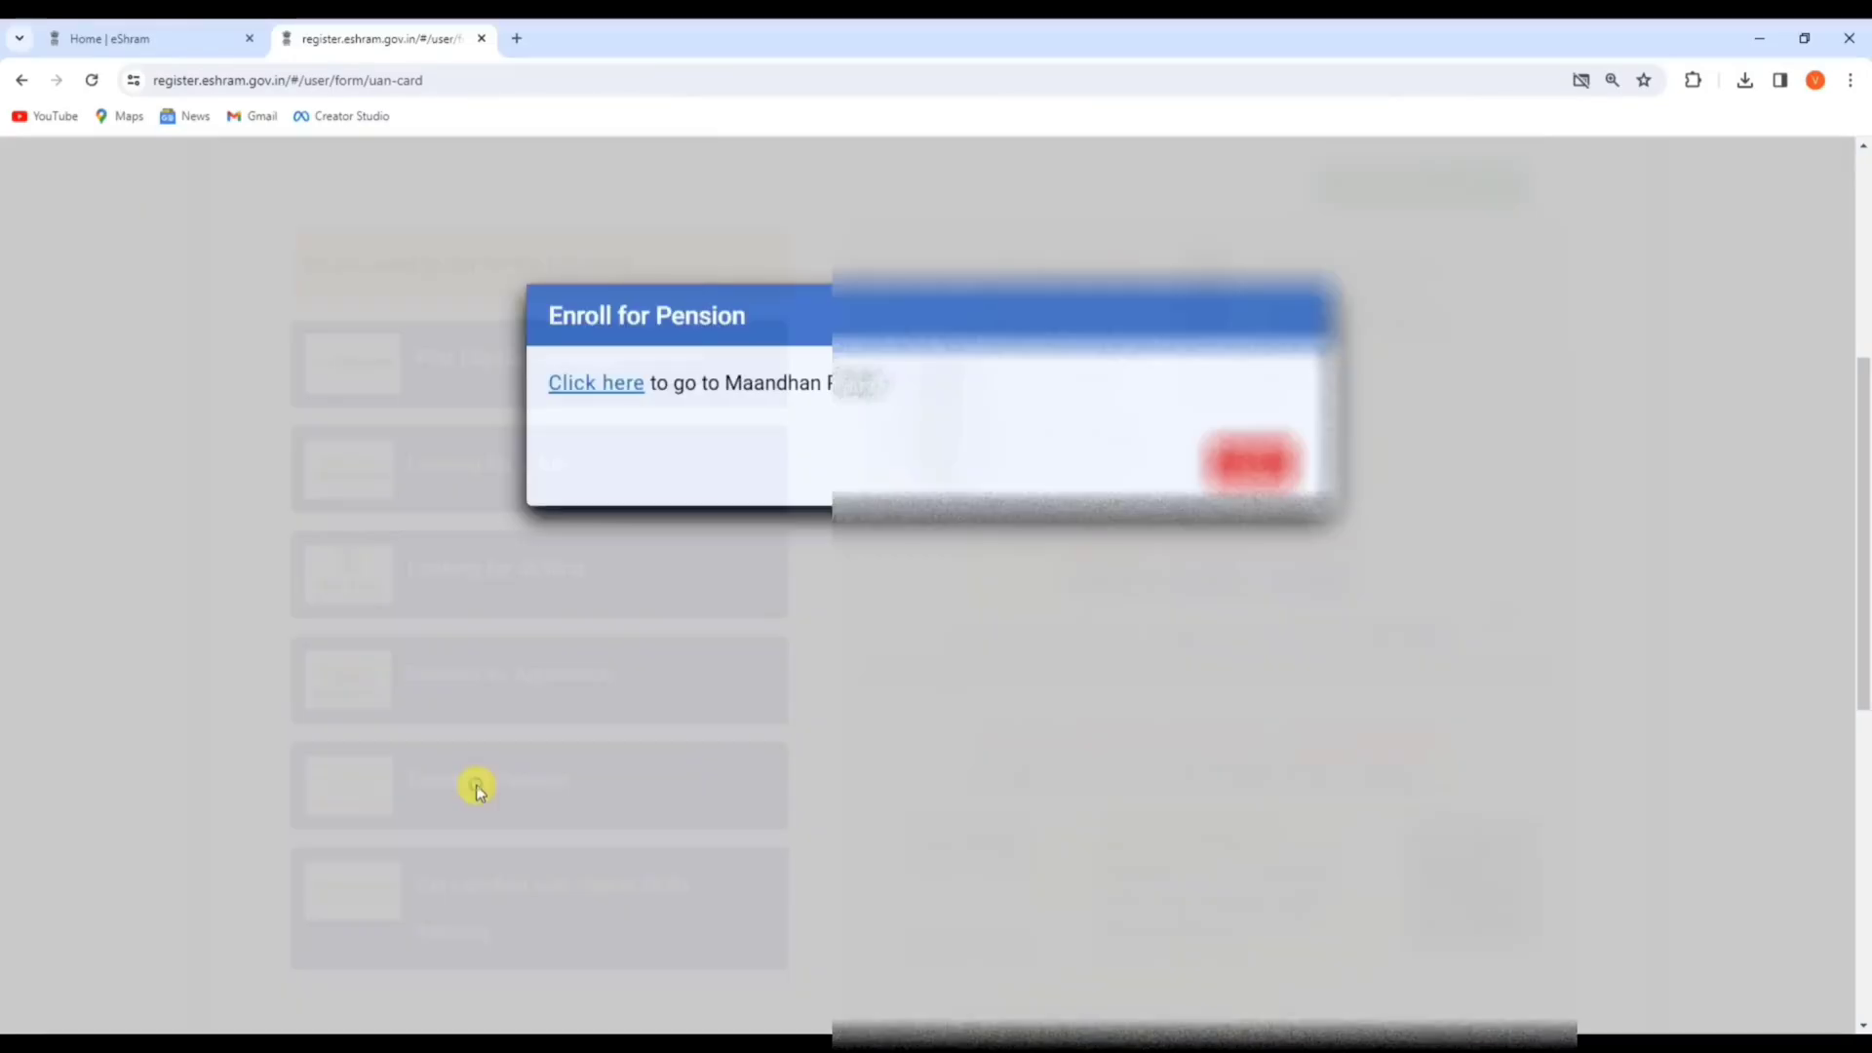
Go to the Maandhan portal's Services > New Enrollment, accept the redirect, and confirm prior e-Shram registration.
{"action": "left_click", "coordinate": [586, 385]}
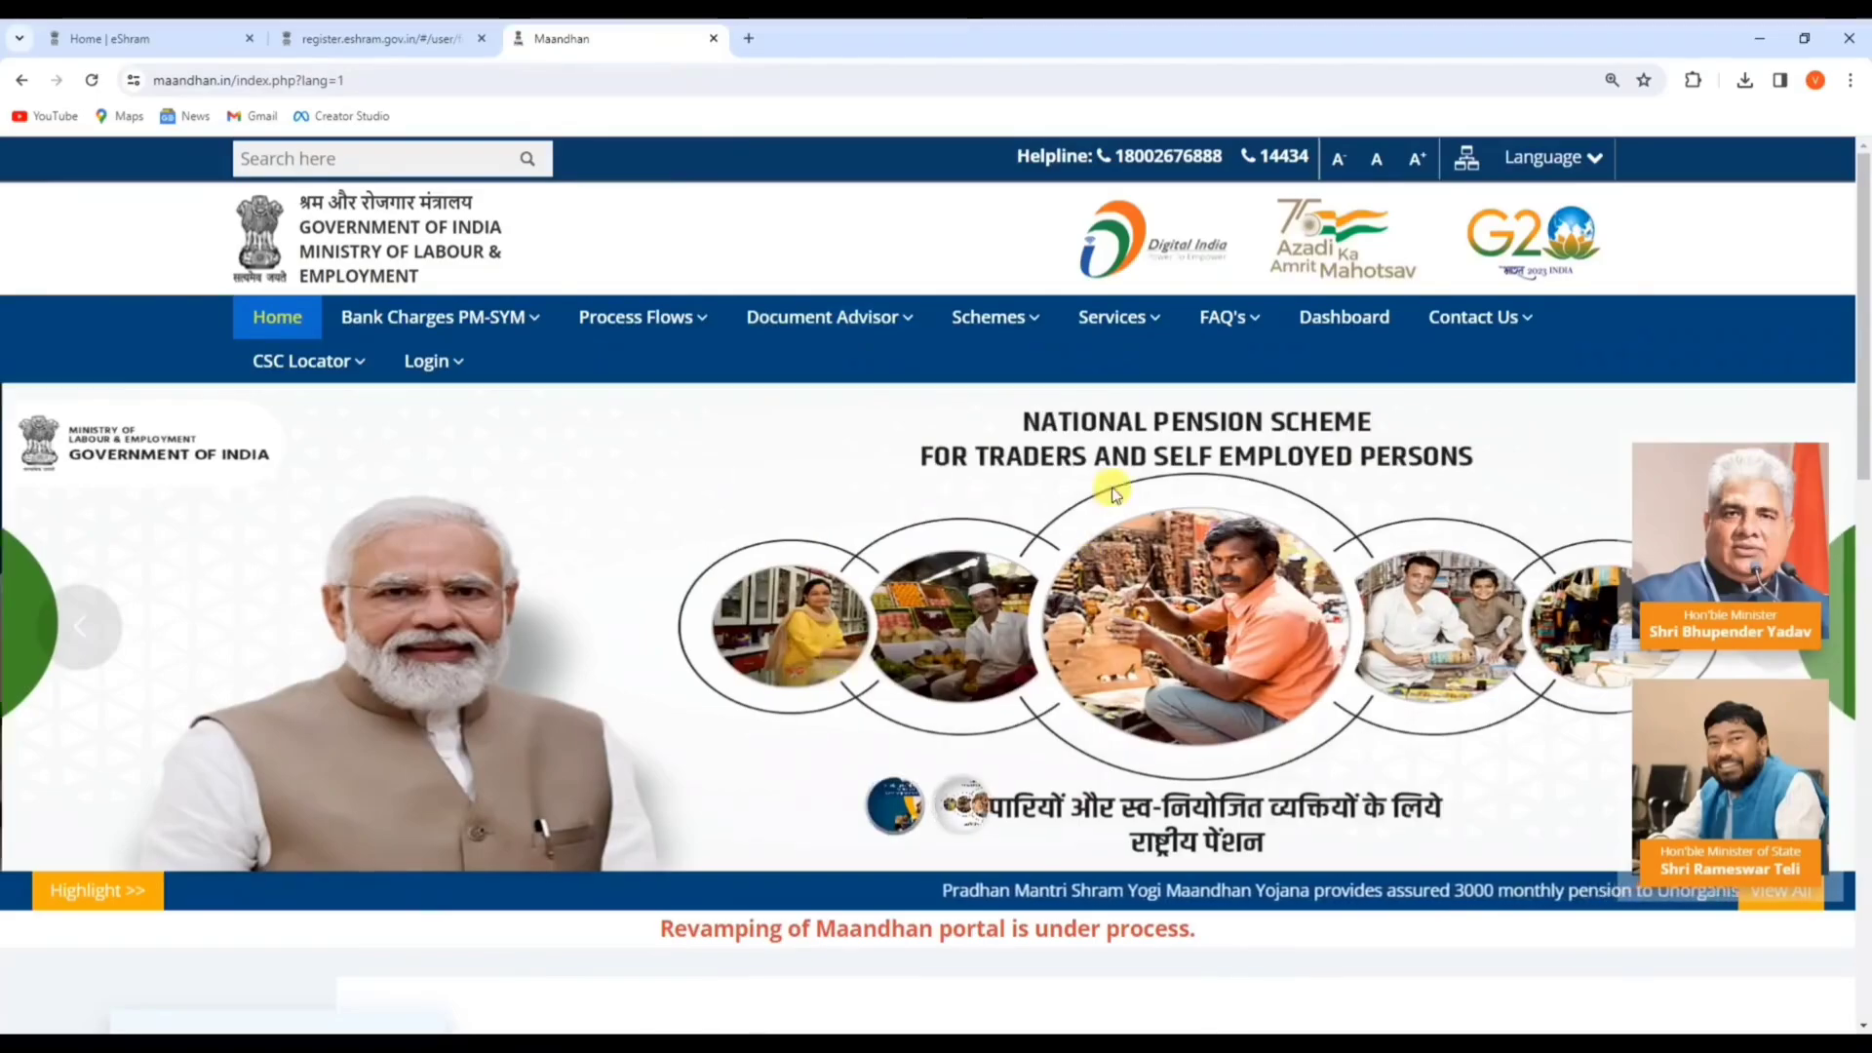
{"action": "mouse_move", "coordinate": [1165, 308]}
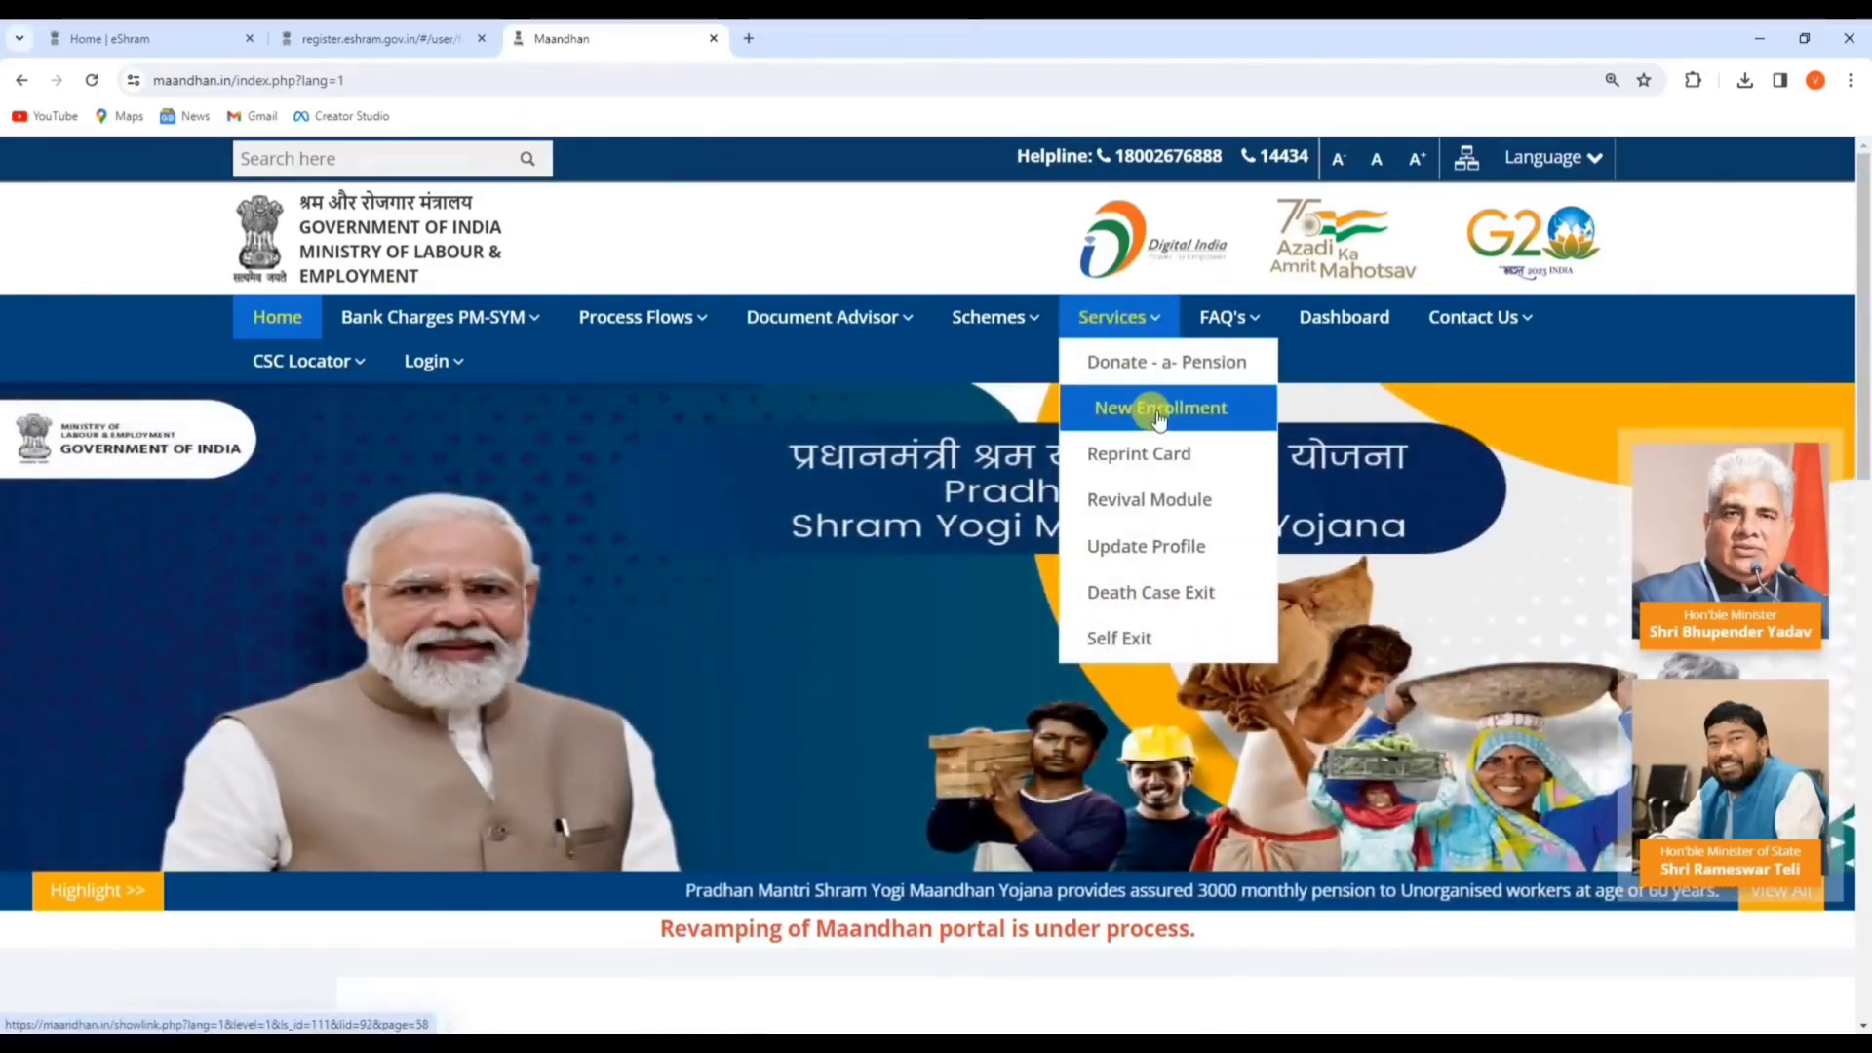
{"action": "left_click", "coordinate": [1153, 413]}
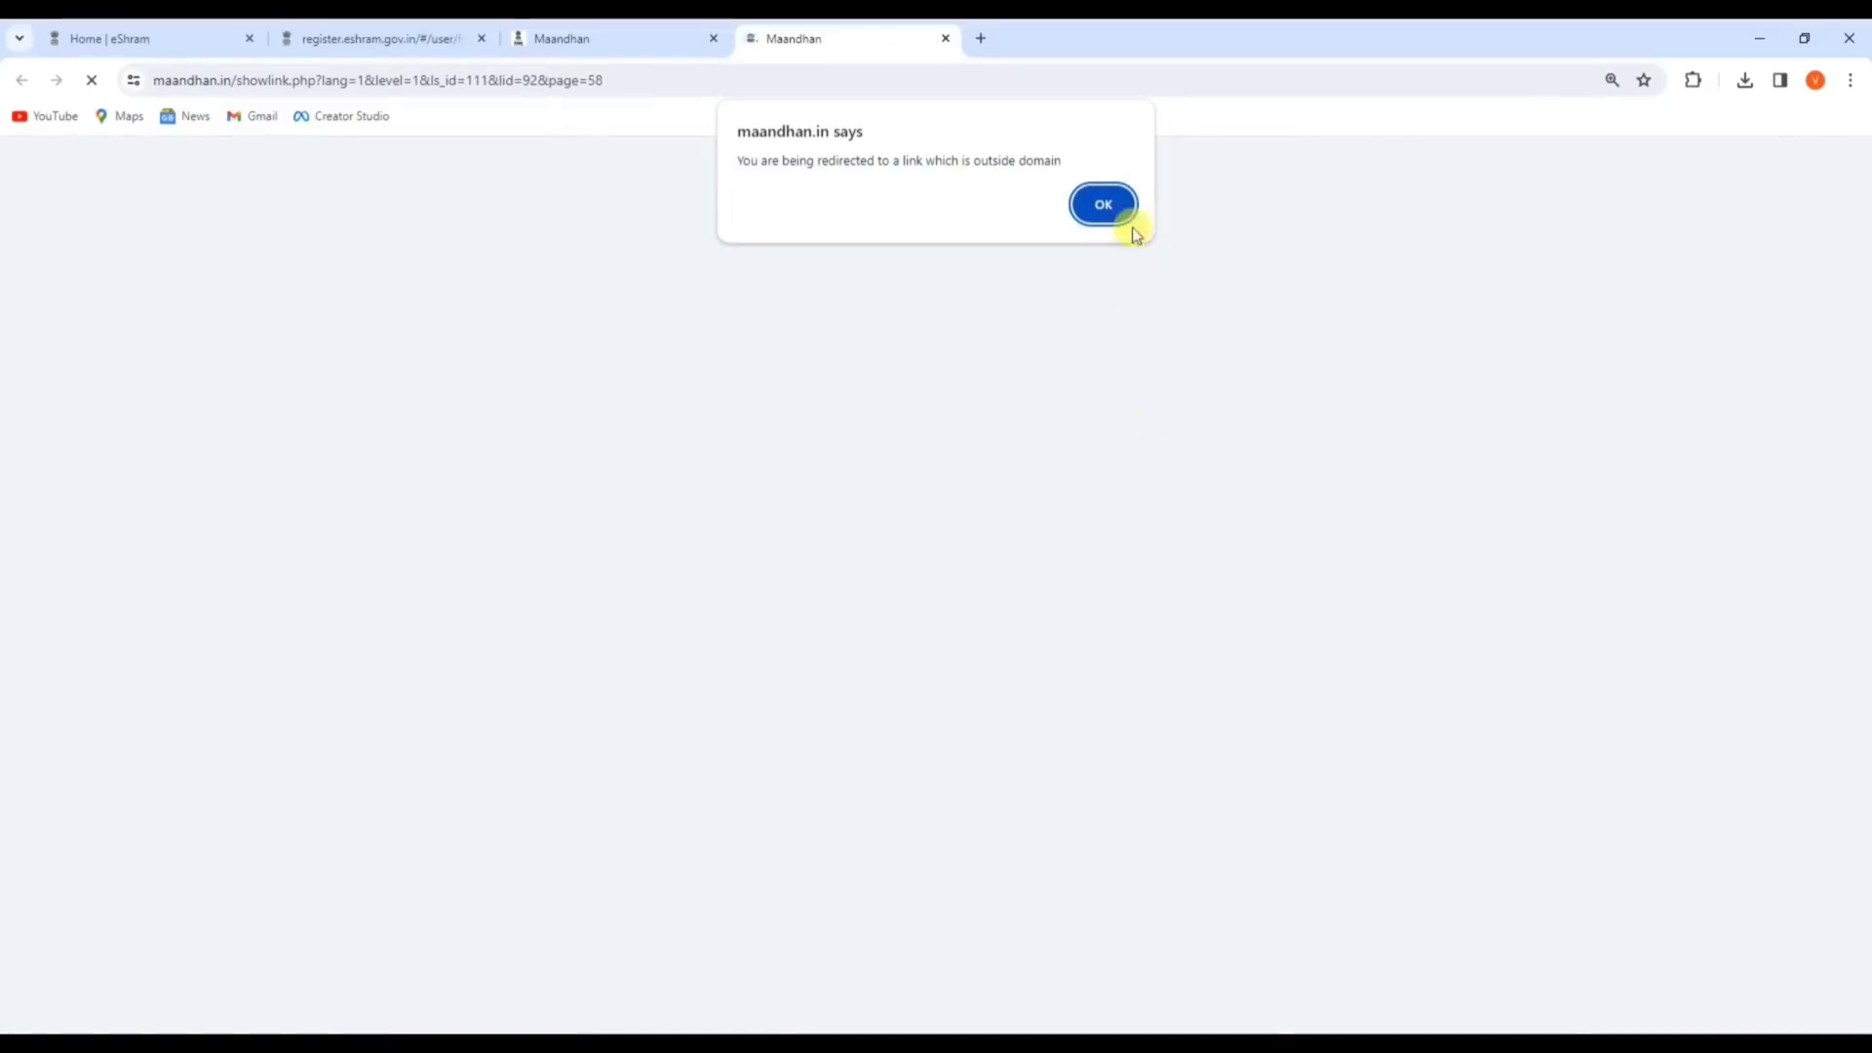
{"action": "left_click", "coordinate": [1111, 207]}
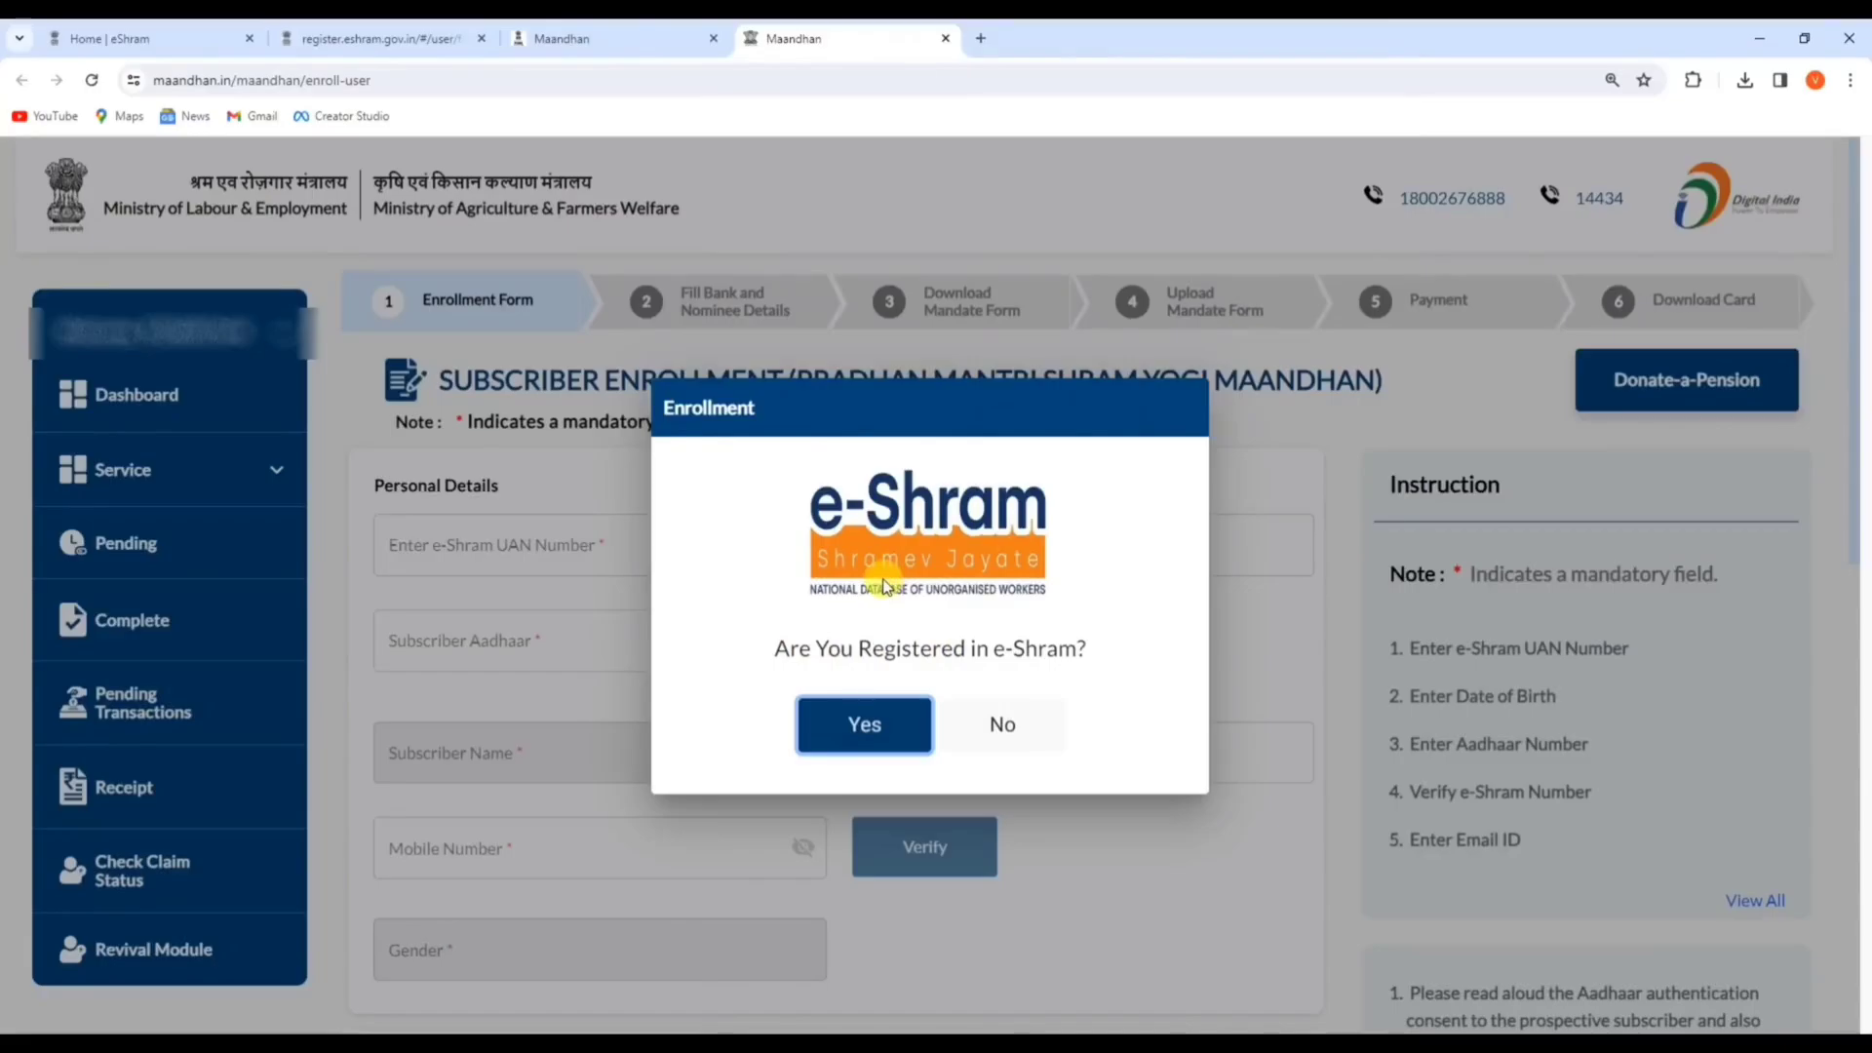
{"action": "left_click", "coordinate": [867, 747]}
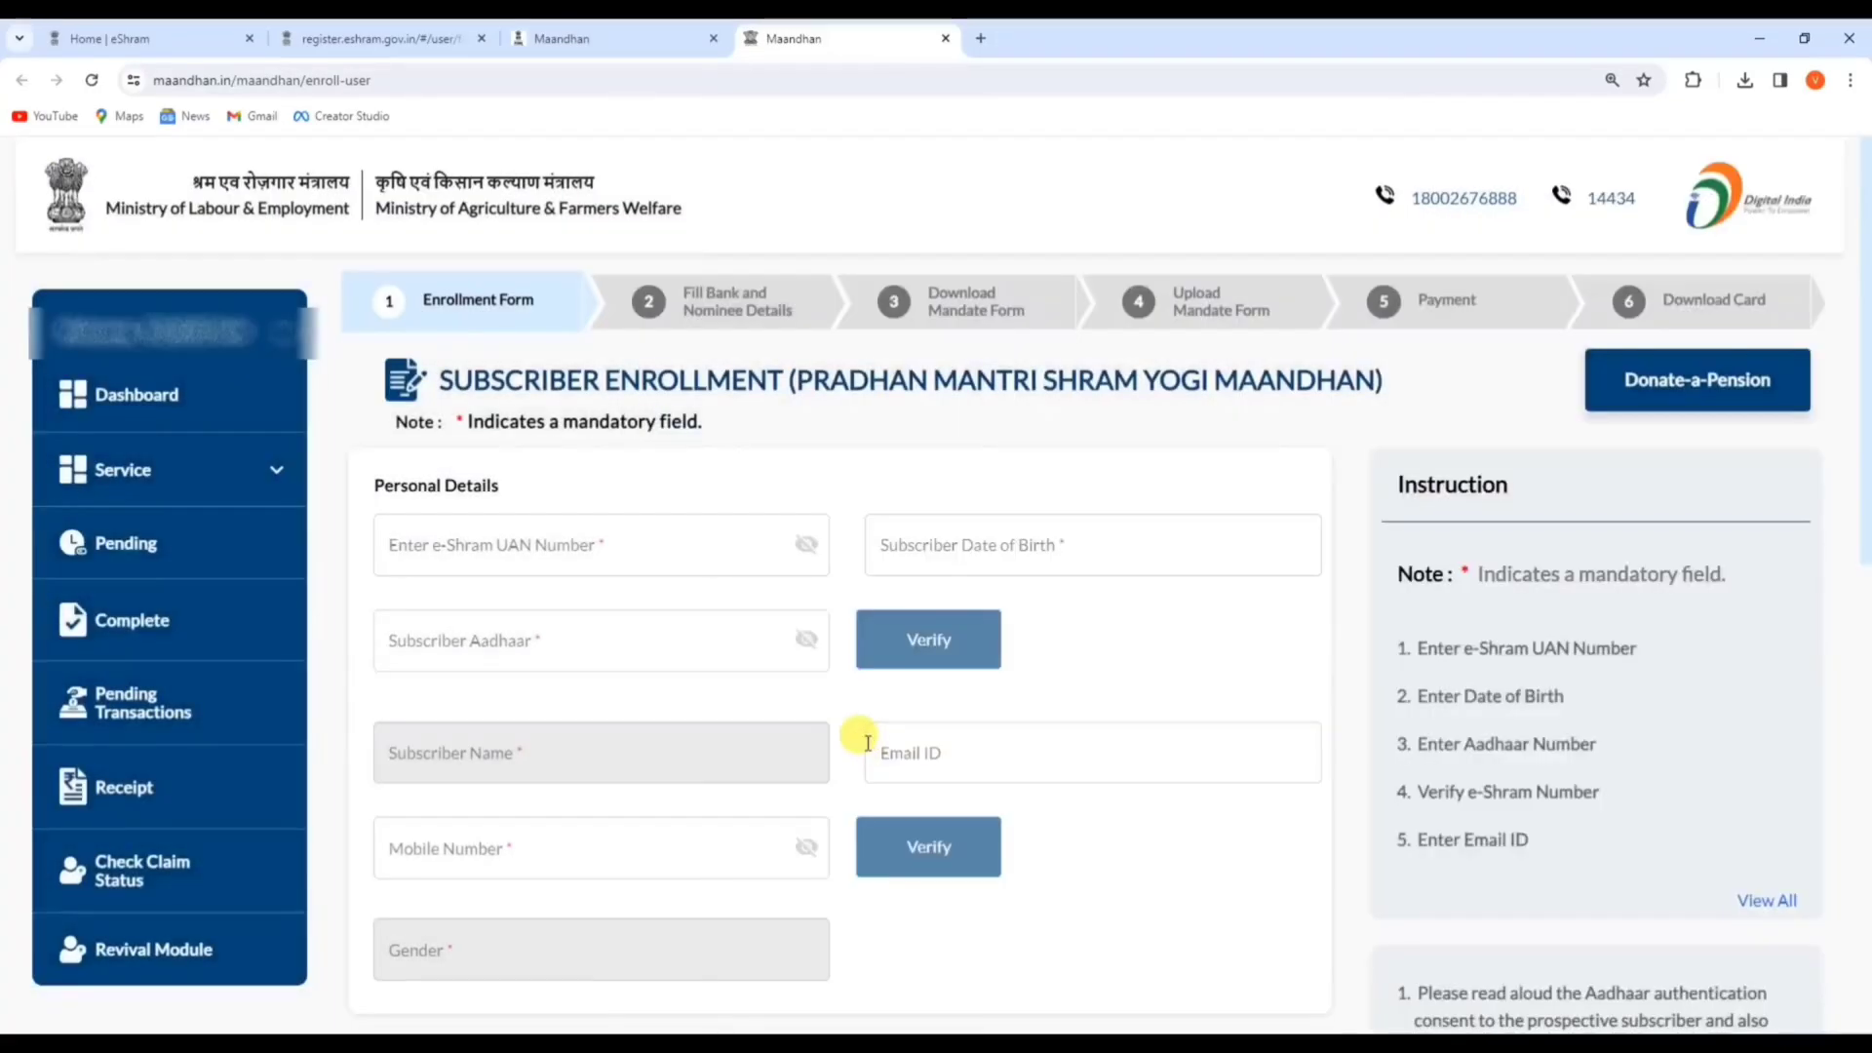